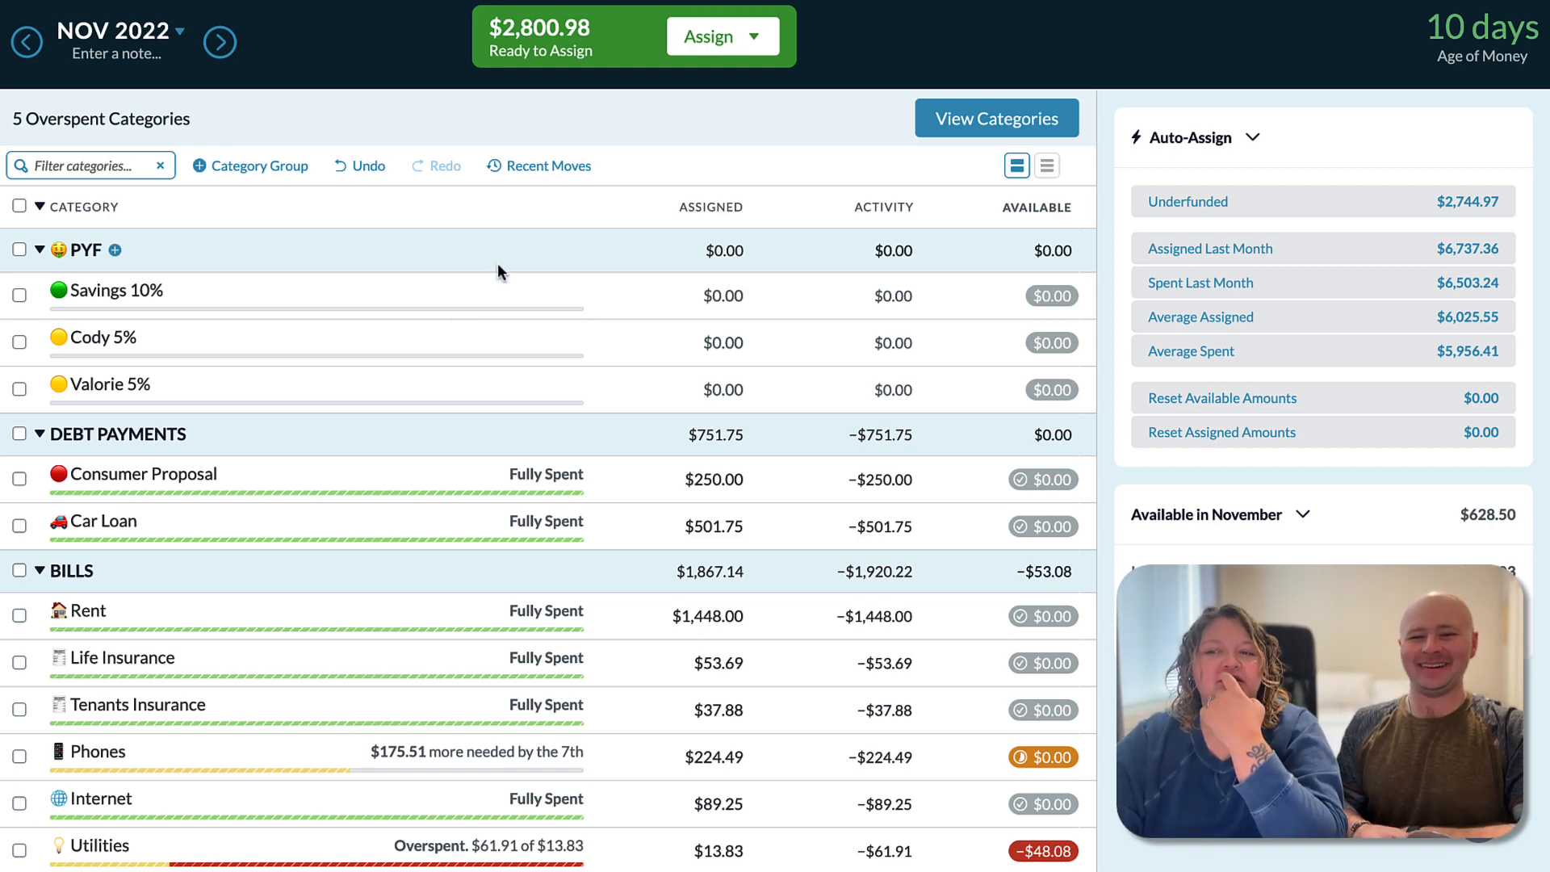
click(700, 296)
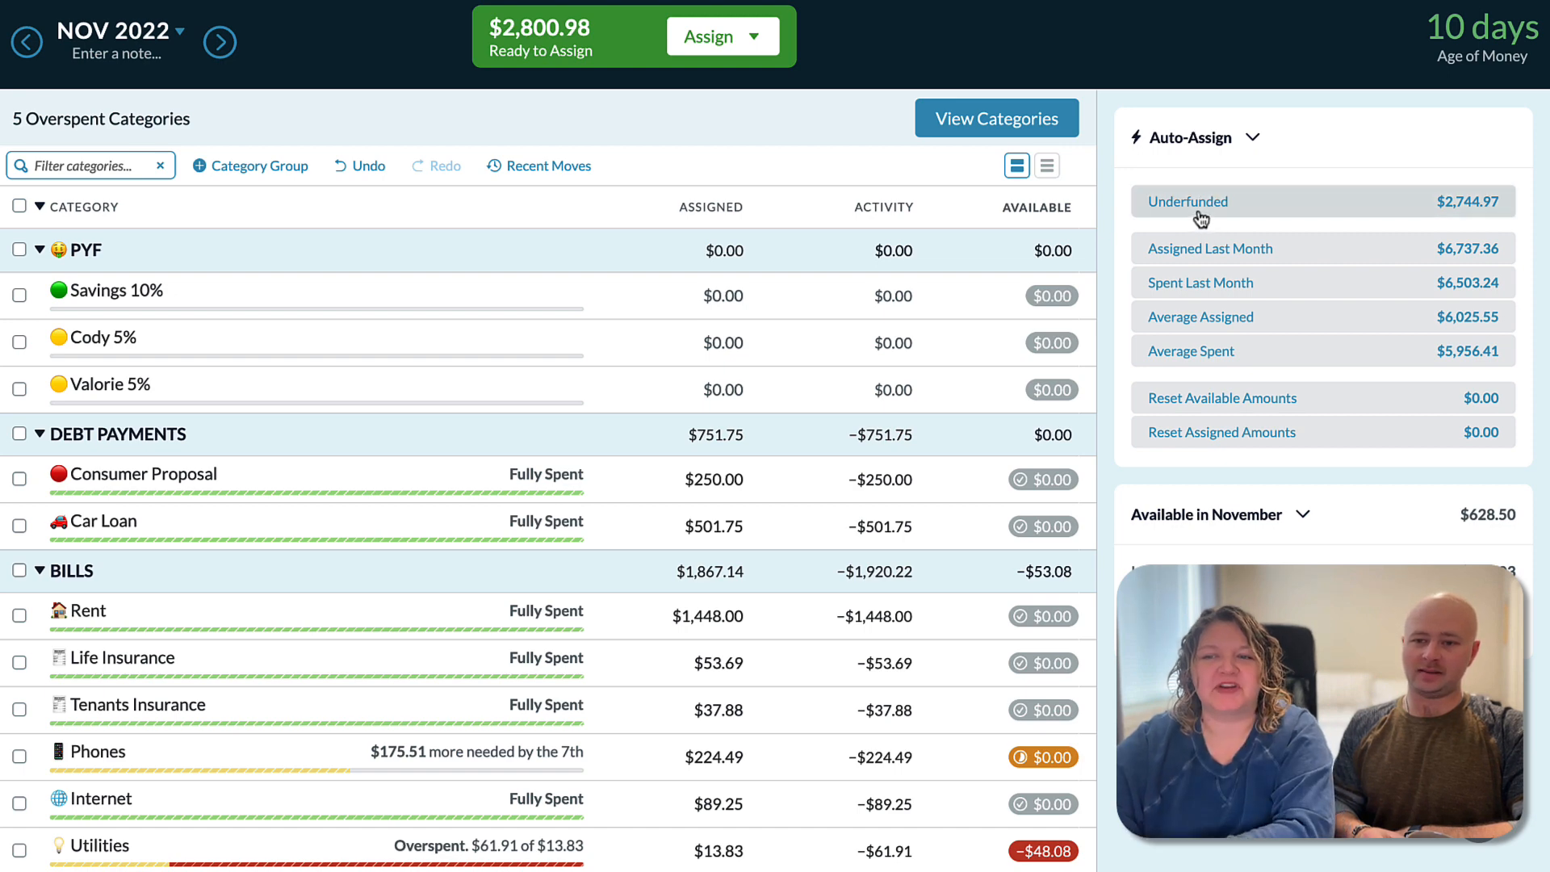
click(710, 346)
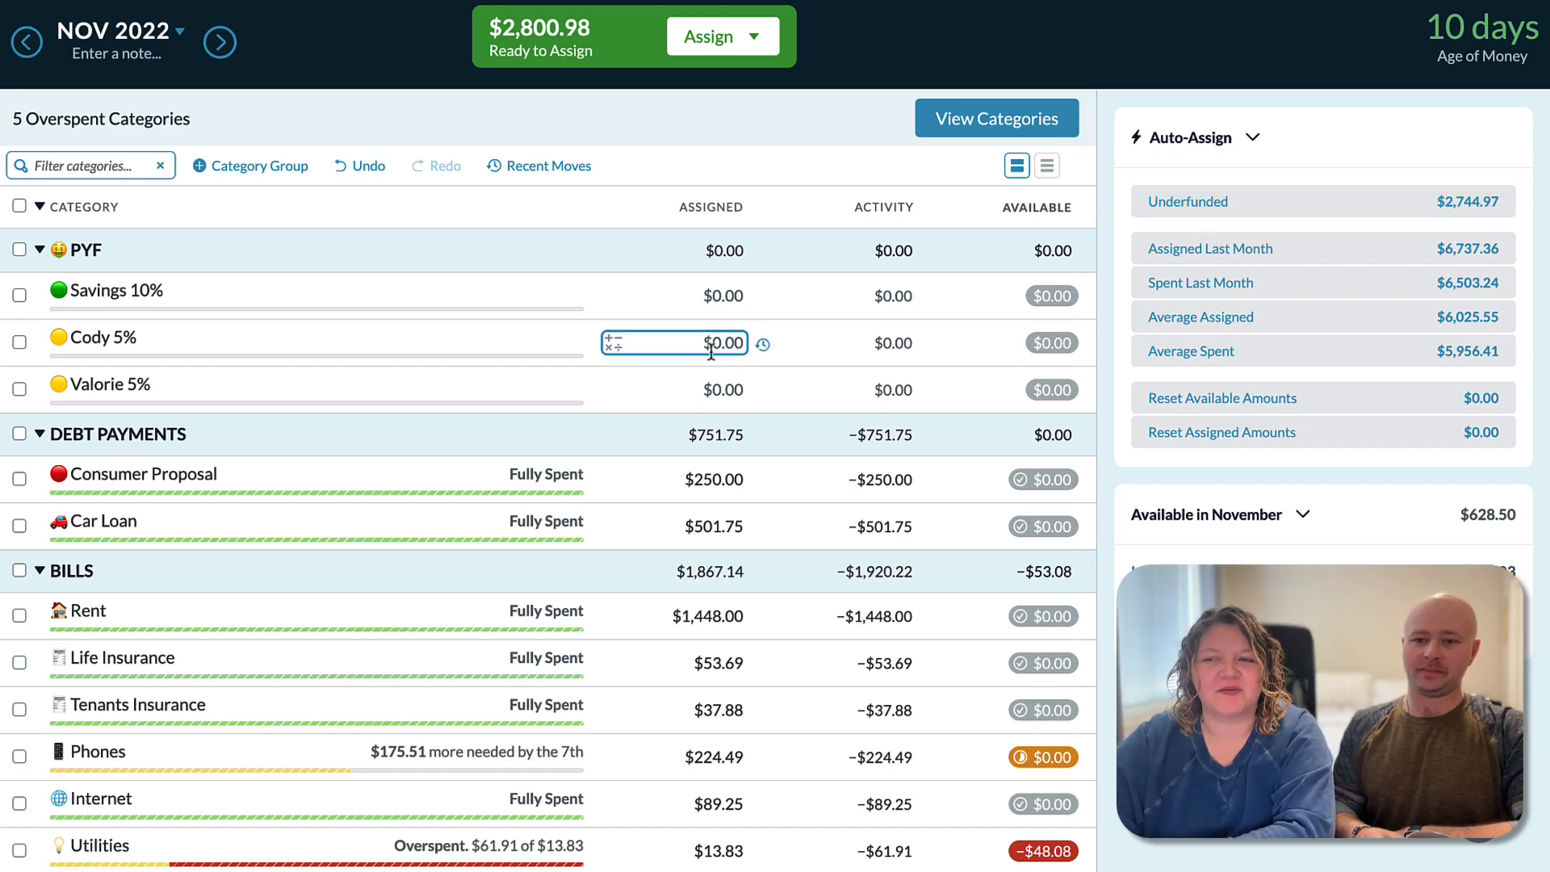
click(712, 388)
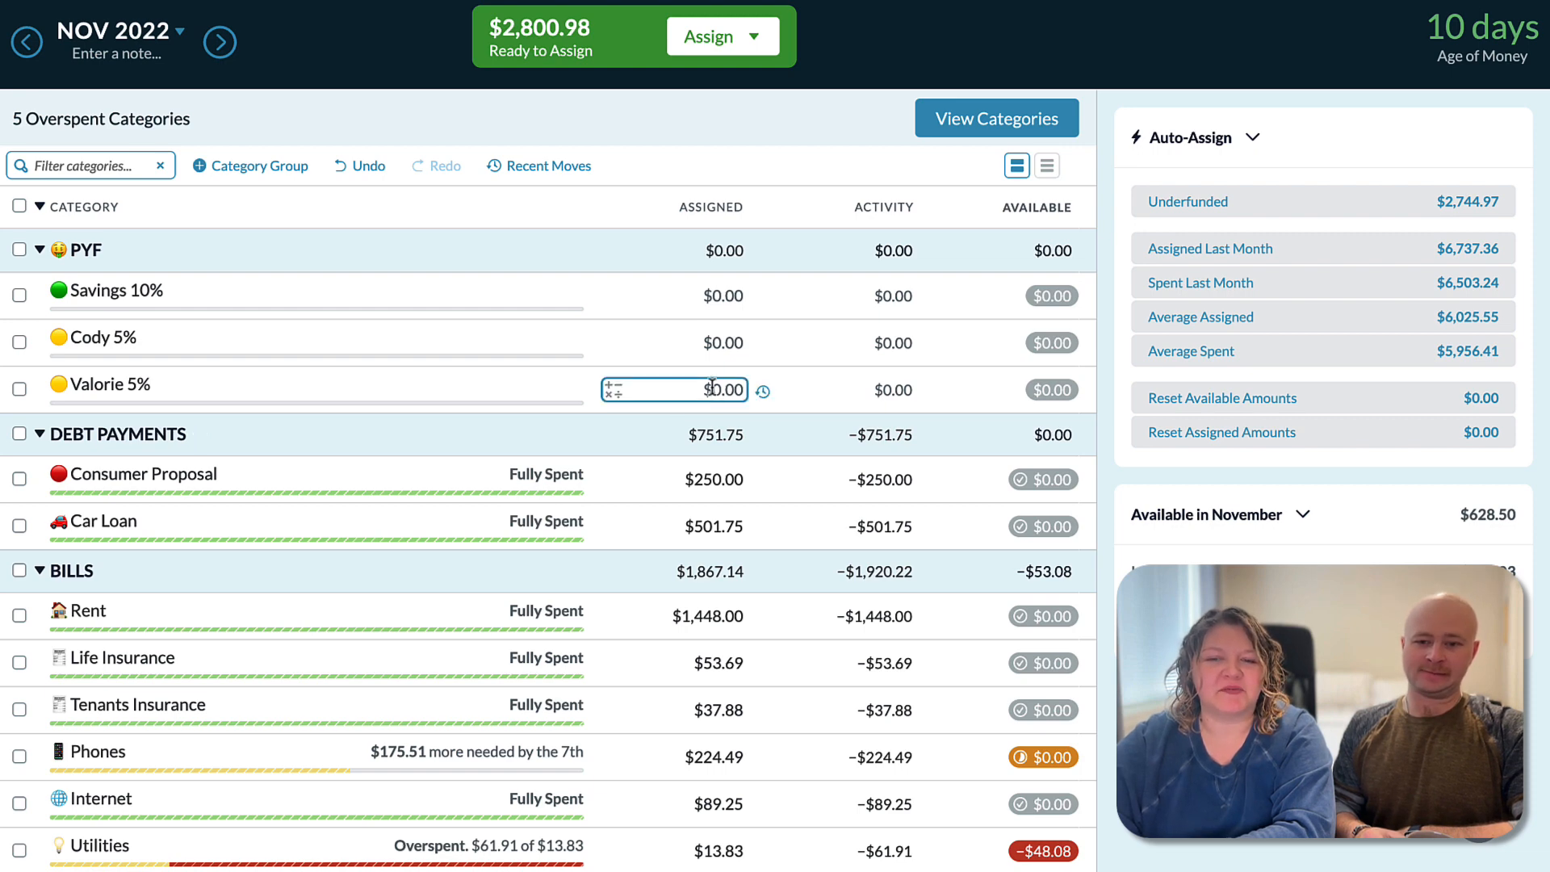
click(716, 345)
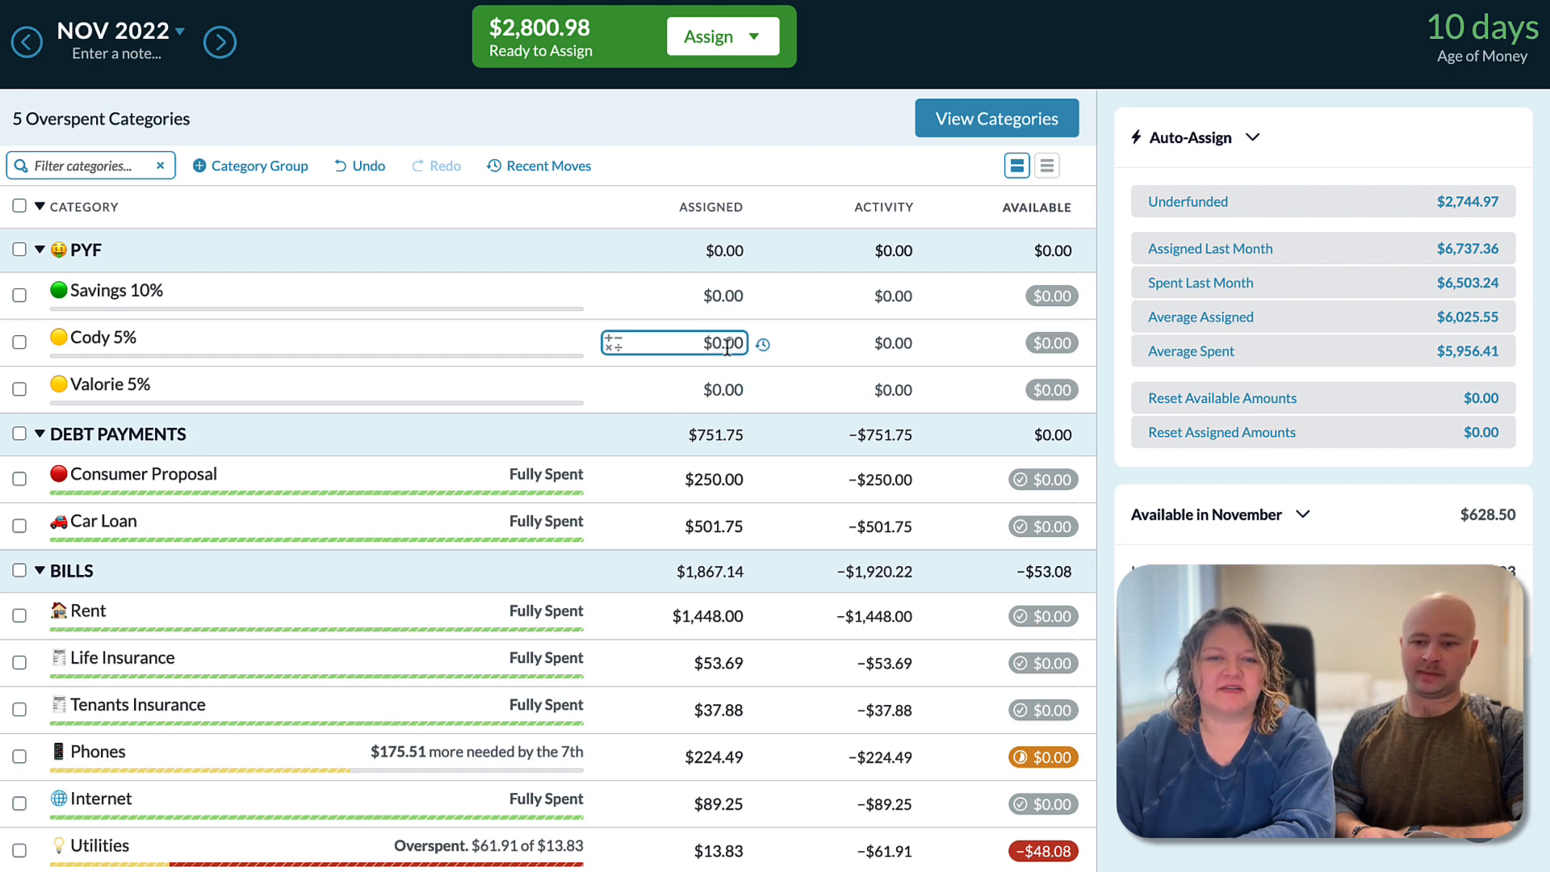
click(720, 296)
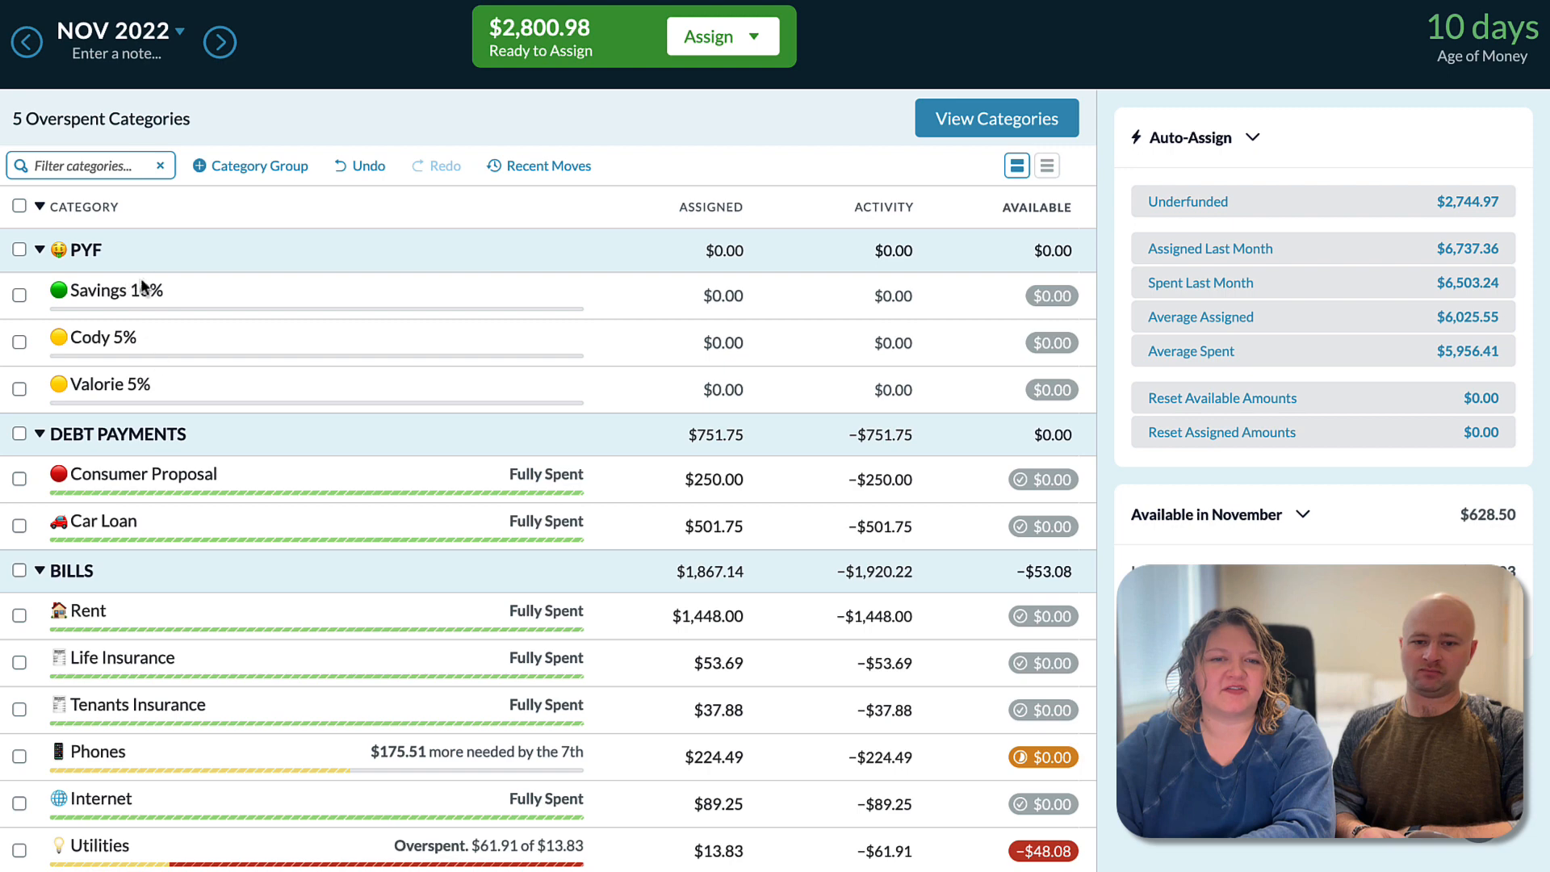
Collapse the PYF category group and filter the November 2022 budget to the overspent categories.
click(39, 250)
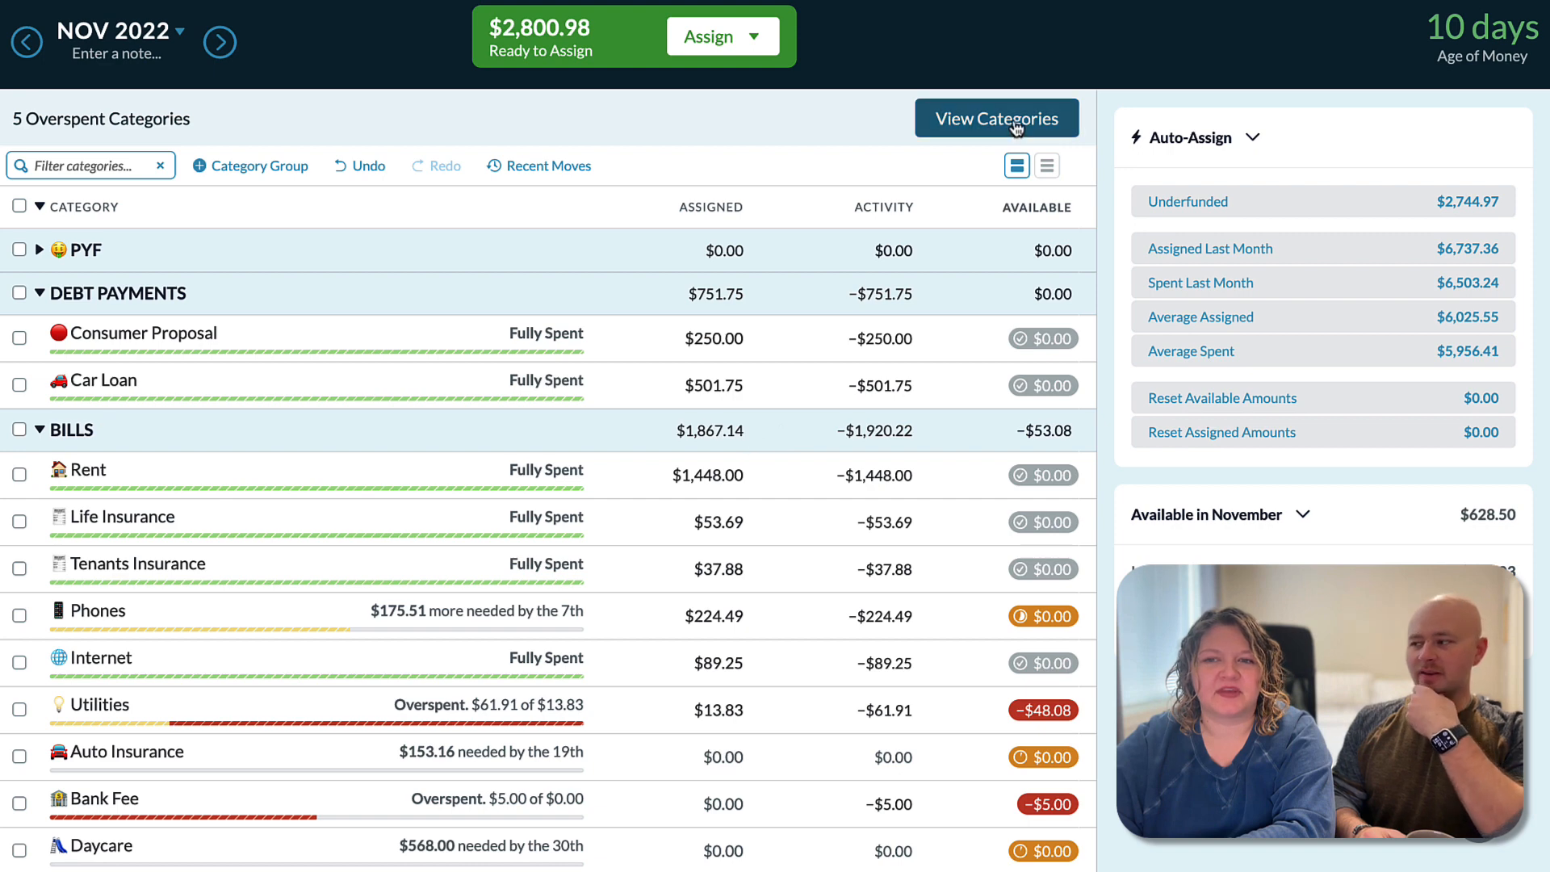
click(986, 137)
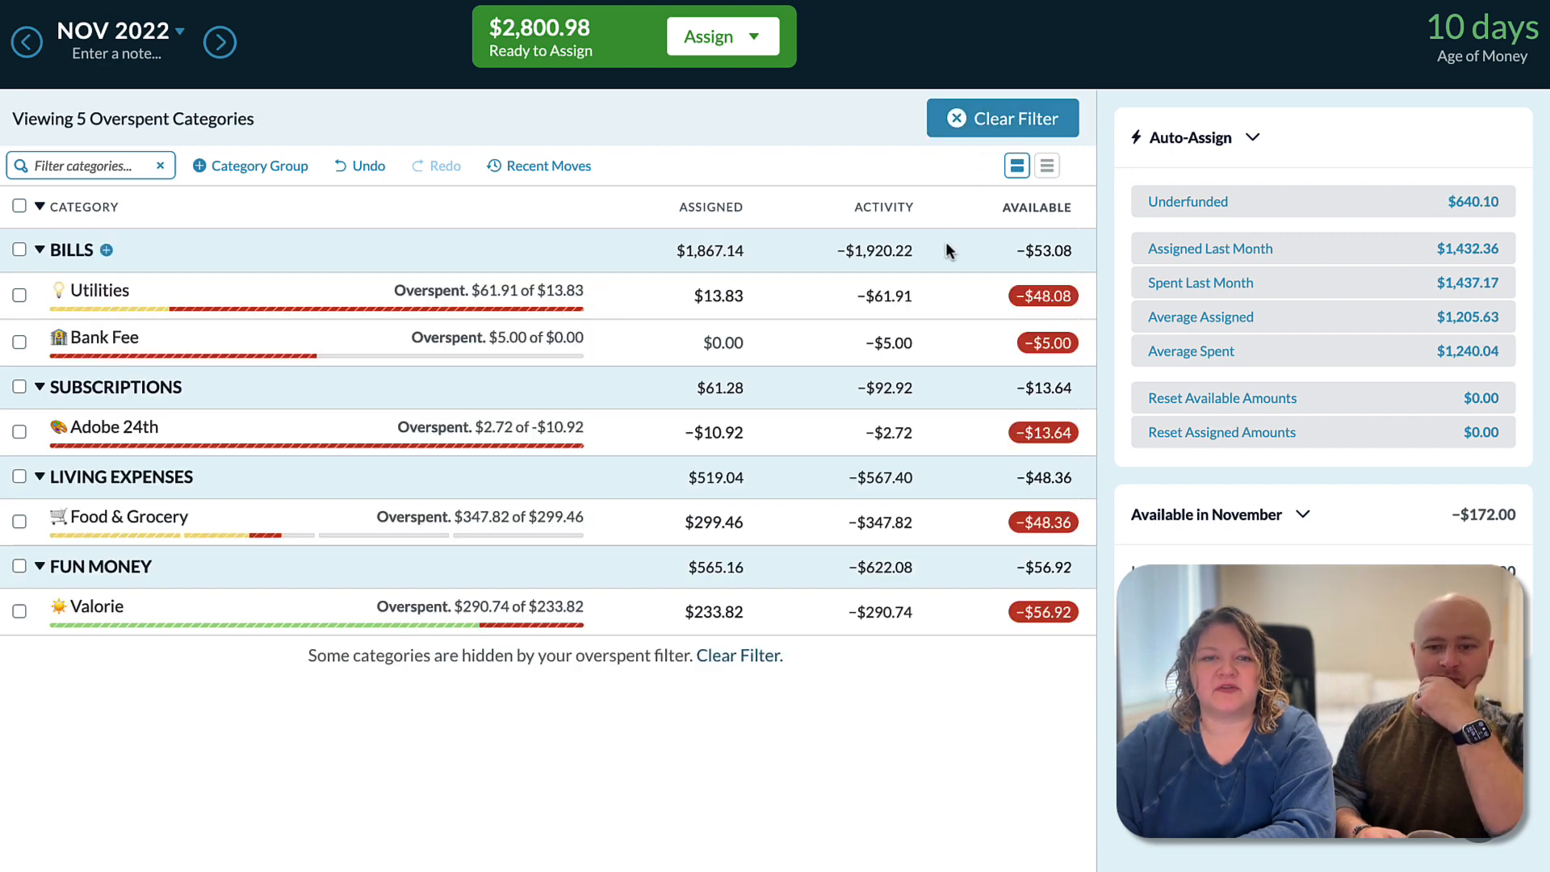
Cover the overspending in the Utilities category with money from Ready to Assign.
click(1043, 297)
click(1035, 386)
click(1042, 491)
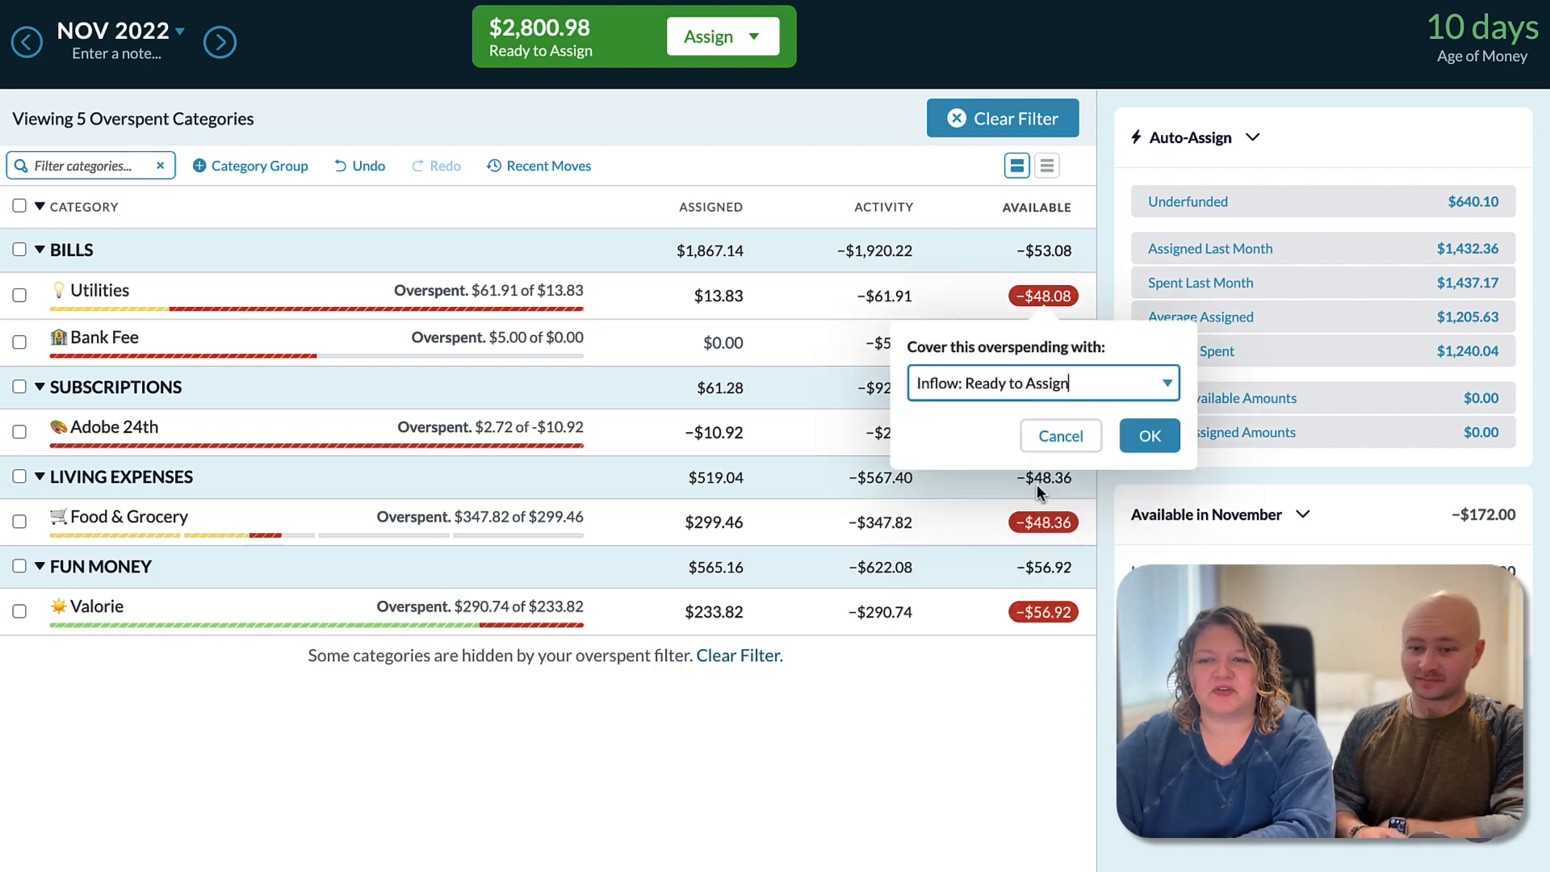
click(1146, 440)
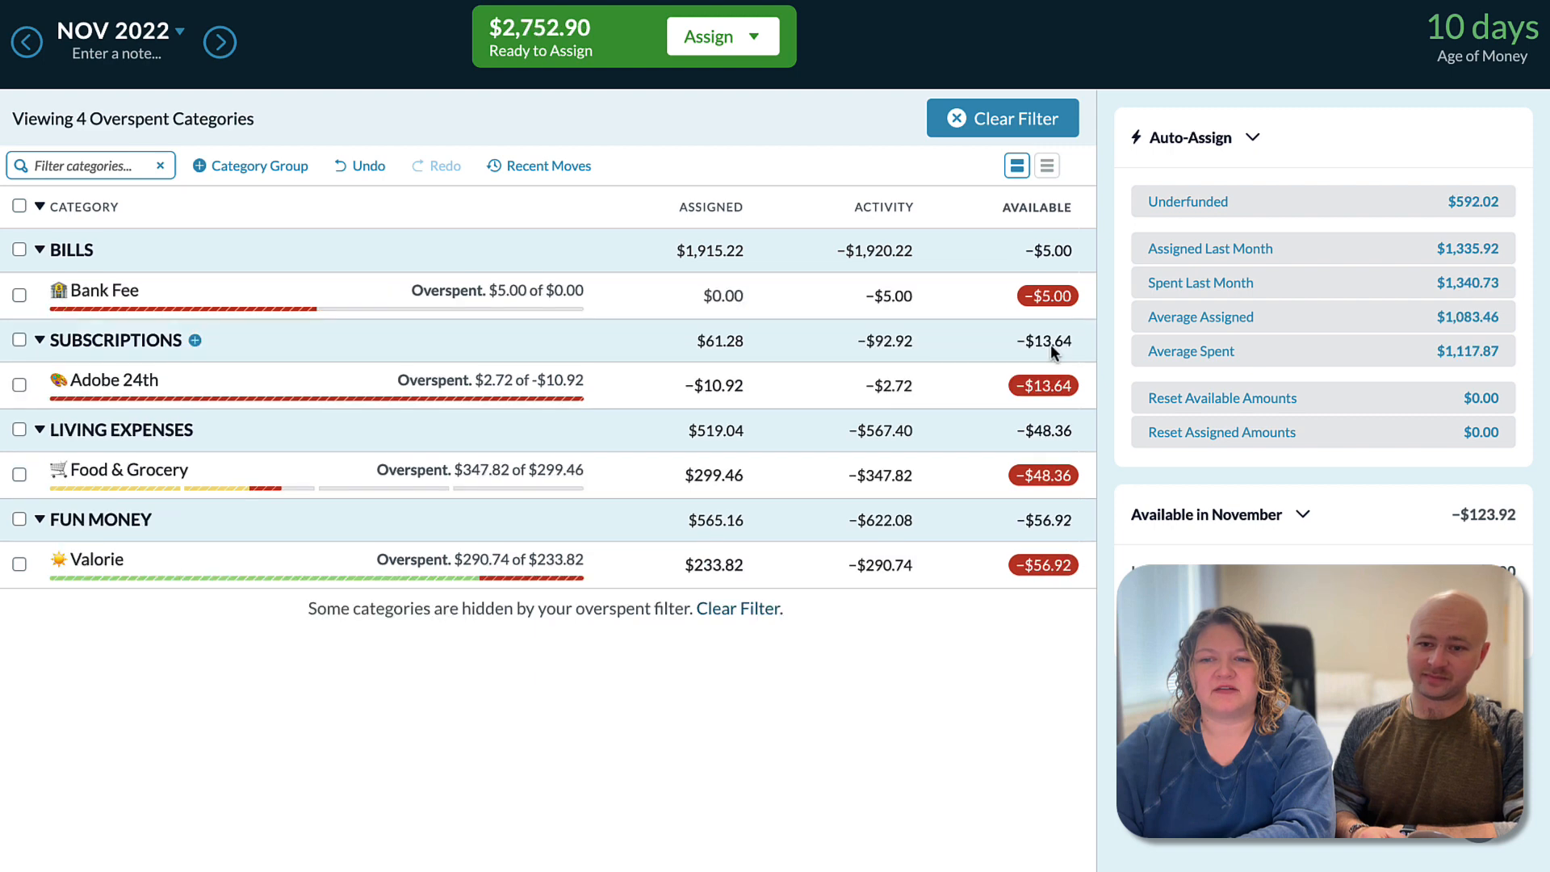
Cover the Bank Fee category's overspending using Ready to Assign funds.
click(1066, 292)
click(1032, 381)
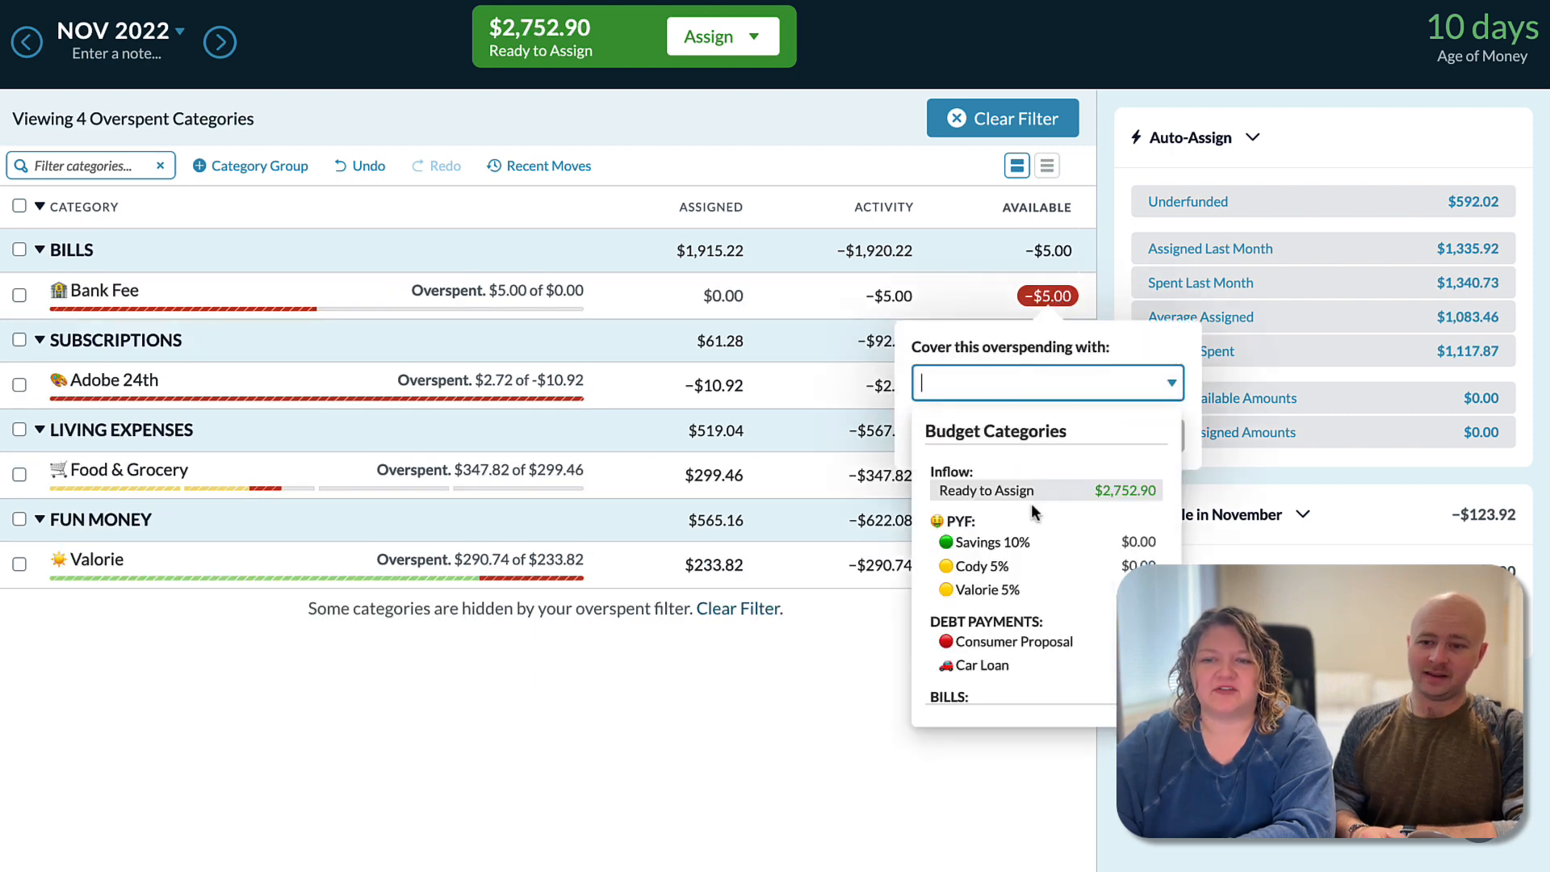
click(1040, 496)
click(1155, 436)
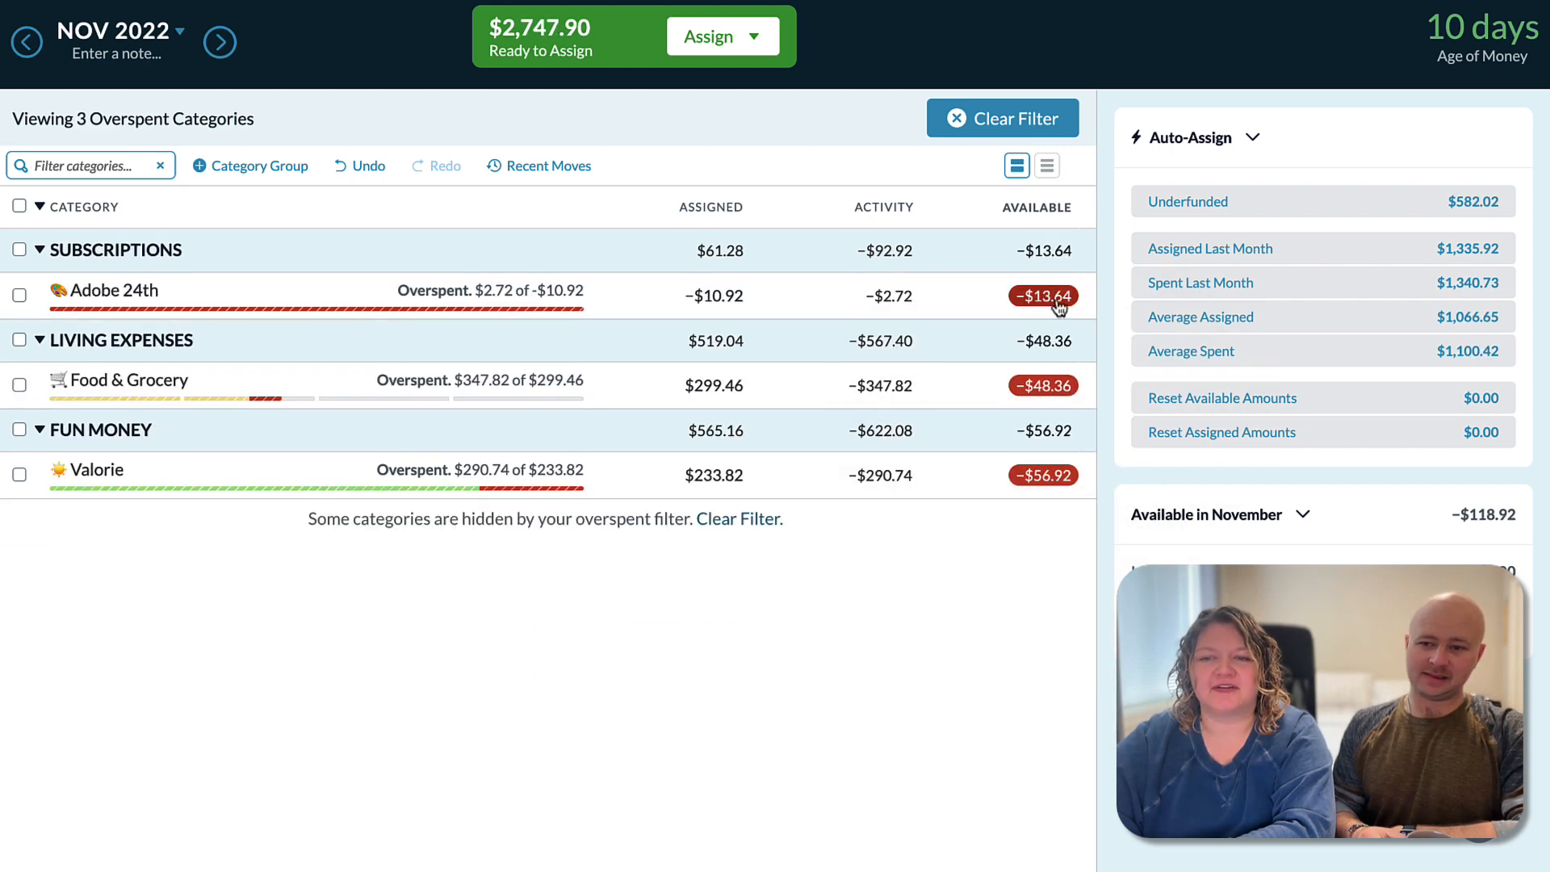
Cover the overspending in the Adobe 24th subscription category from Ready to Assign.
click(1058, 299)
click(1056, 382)
click(1057, 489)
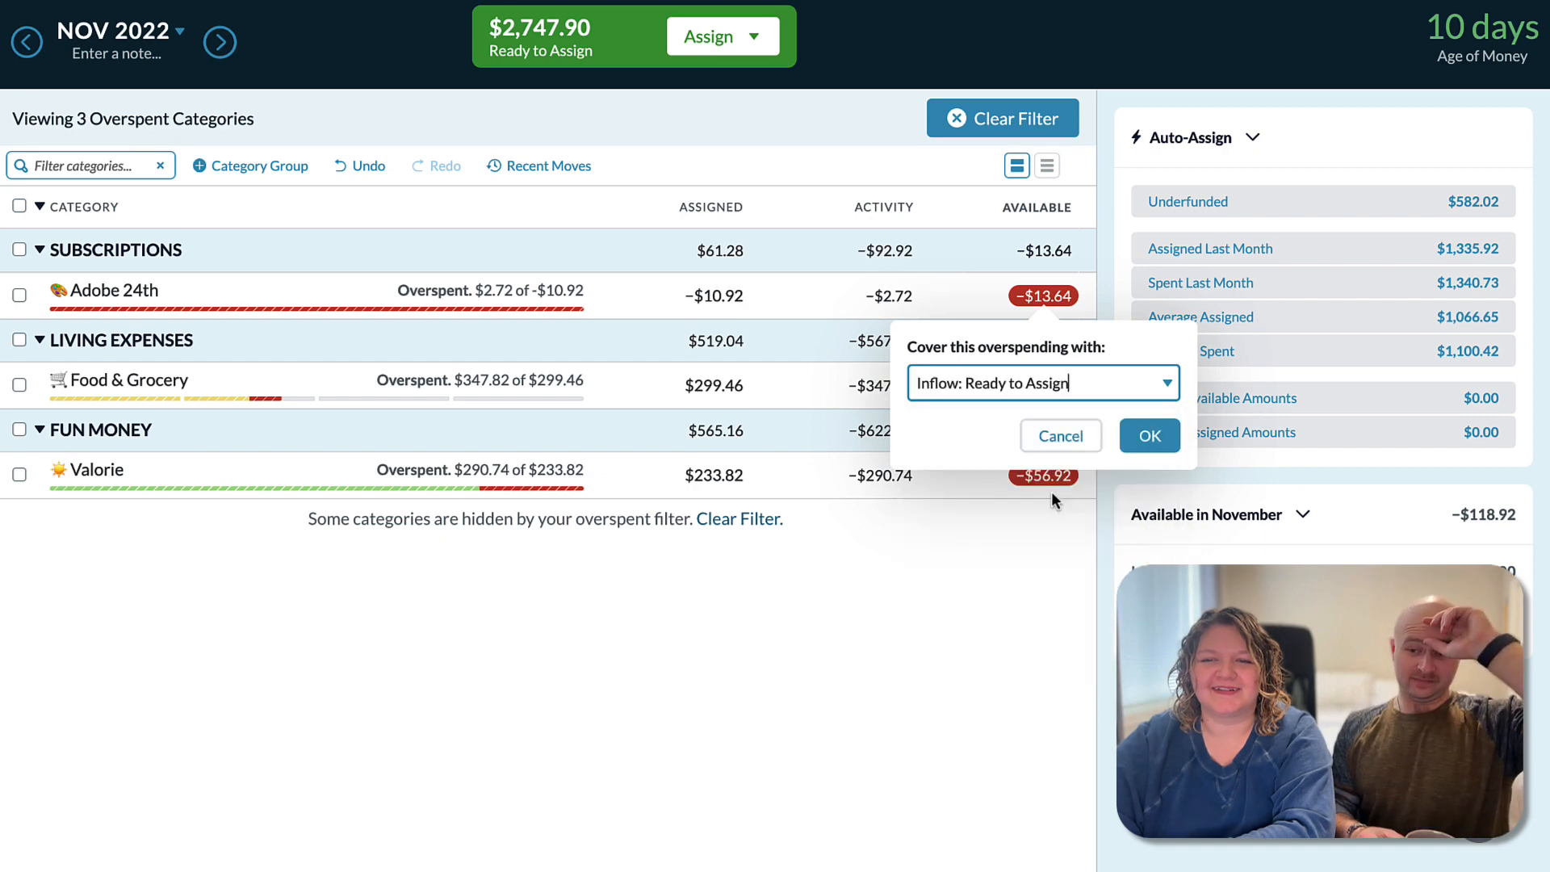
click(1148, 449)
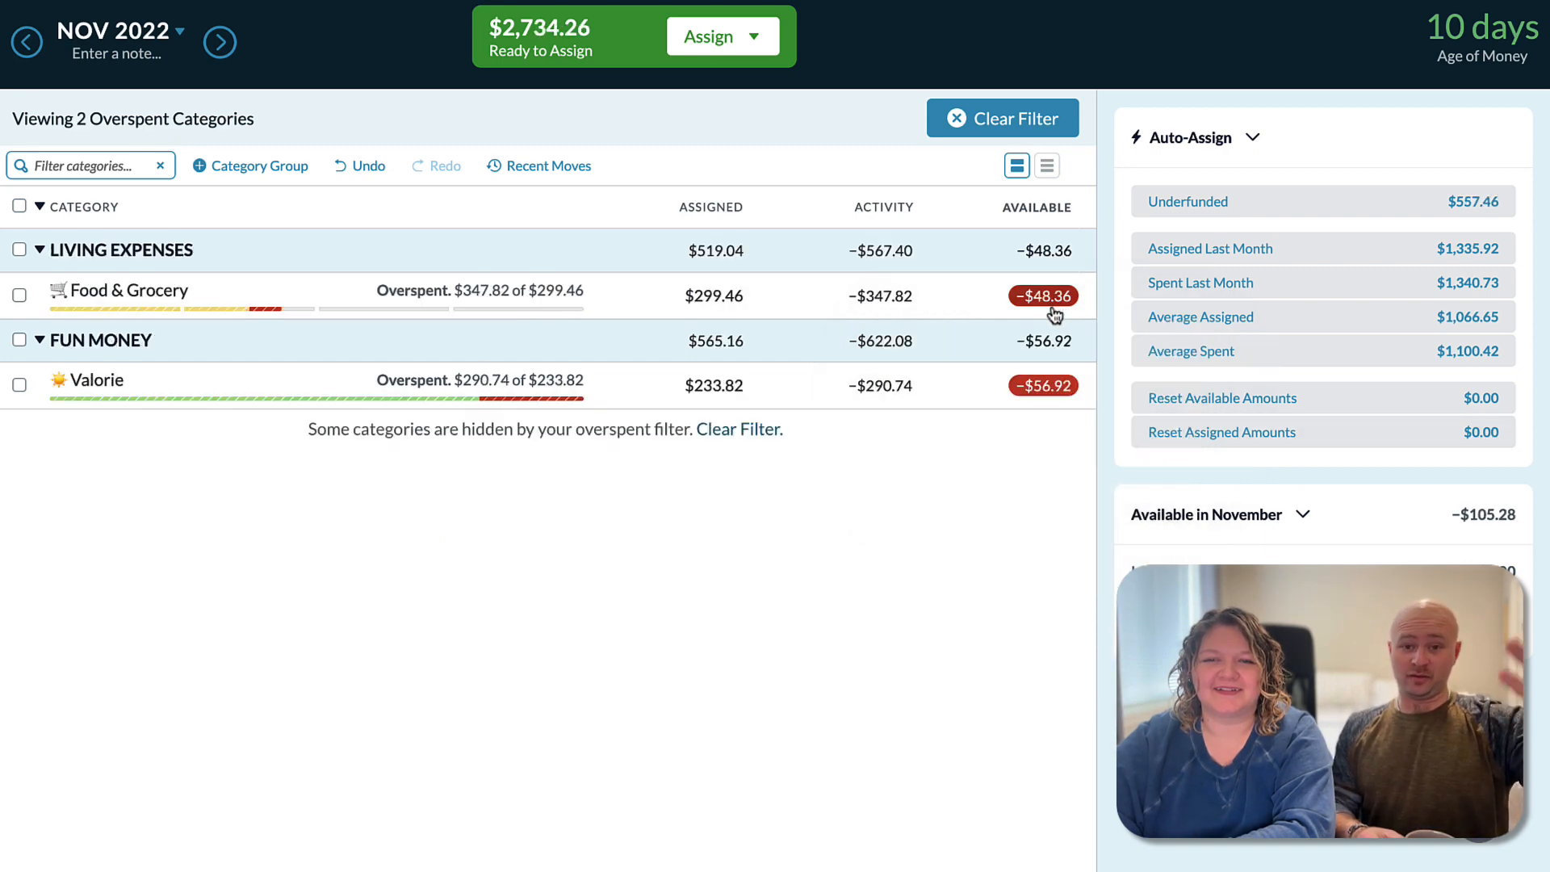
Cover the overspending in the Food & Grocery category from Ready to Assign.
click(1052, 307)
click(1065, 384)
click(1059, 486)
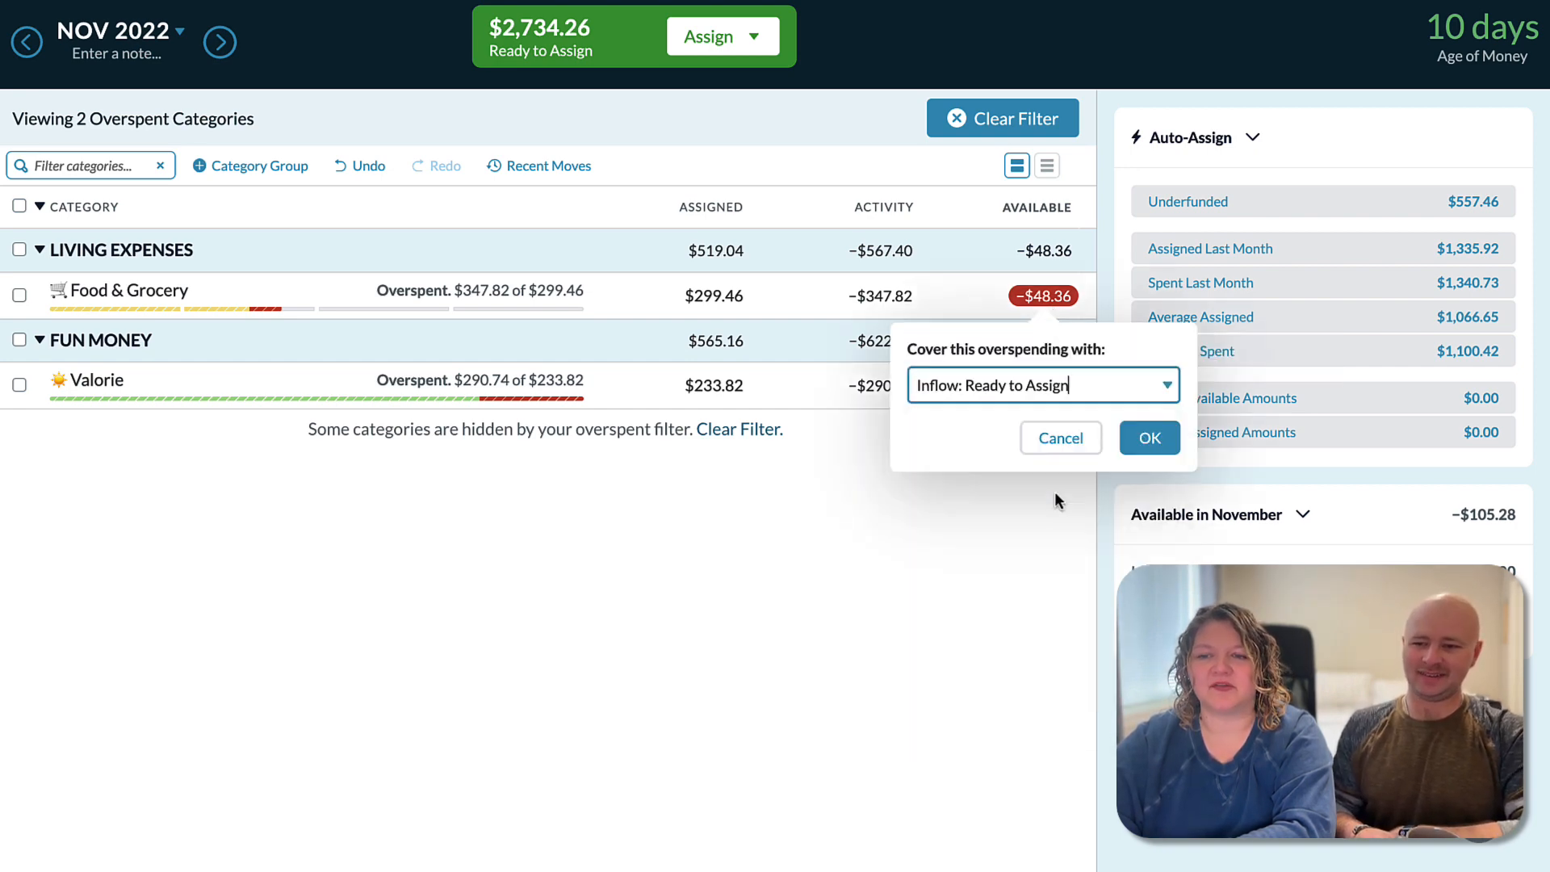
click(1143, 441)
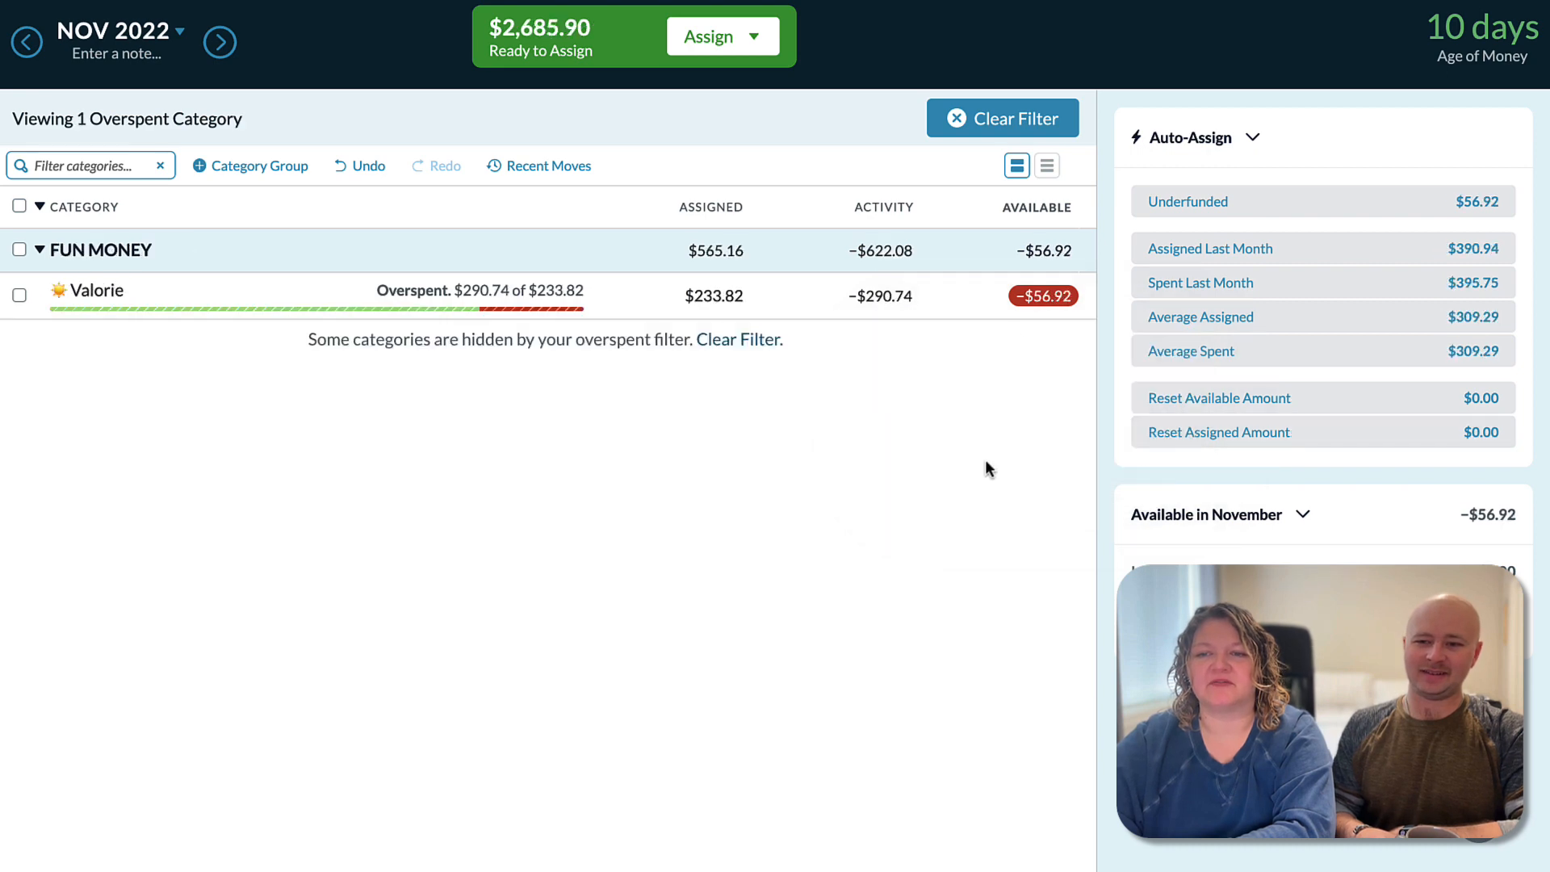
Cover the remaining overspent Fun Money category from Ready to Assign and clear the overspent filter.
click(1044, 295)
click(980, 382)
click(1005, 486)
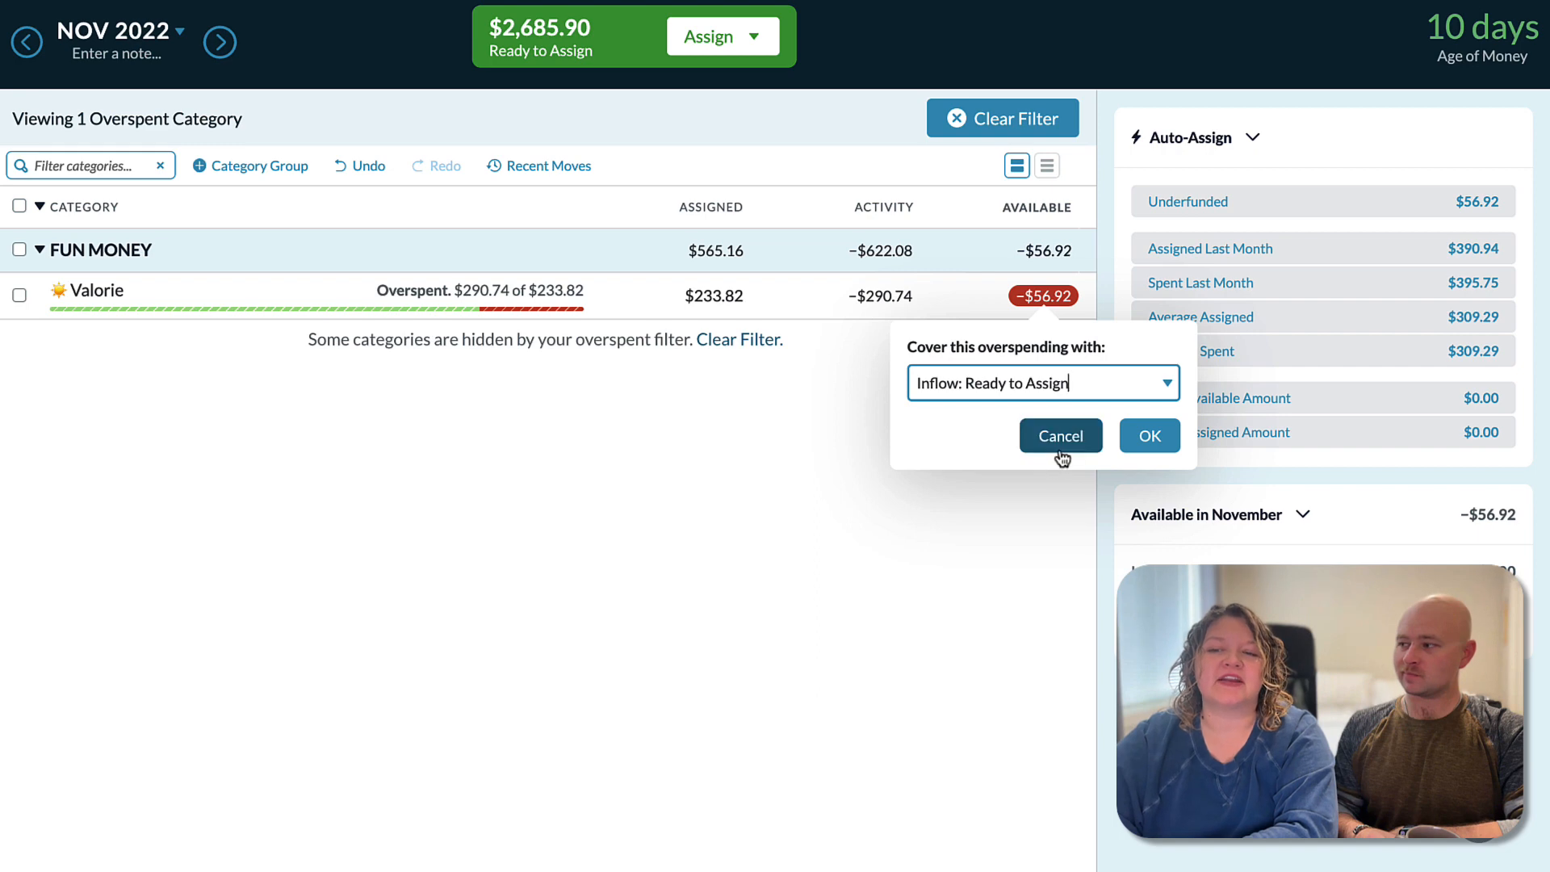
click(1147, 437)
click(957, 121)
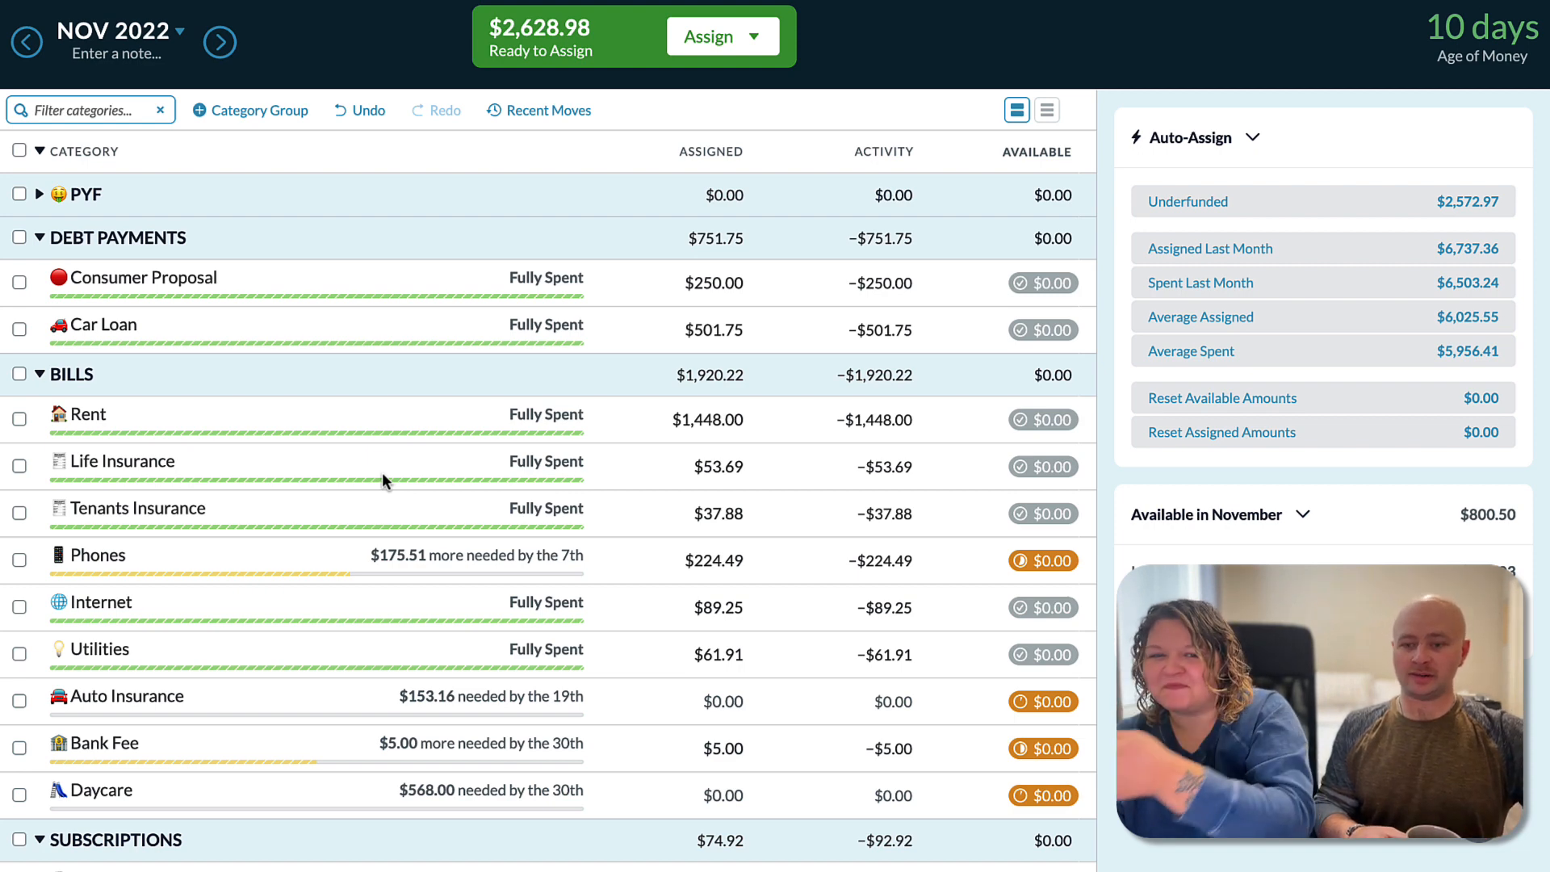
Set the assigned amount of the Phones category under Bills to $400.
click(642, 569)
click(705, 557)
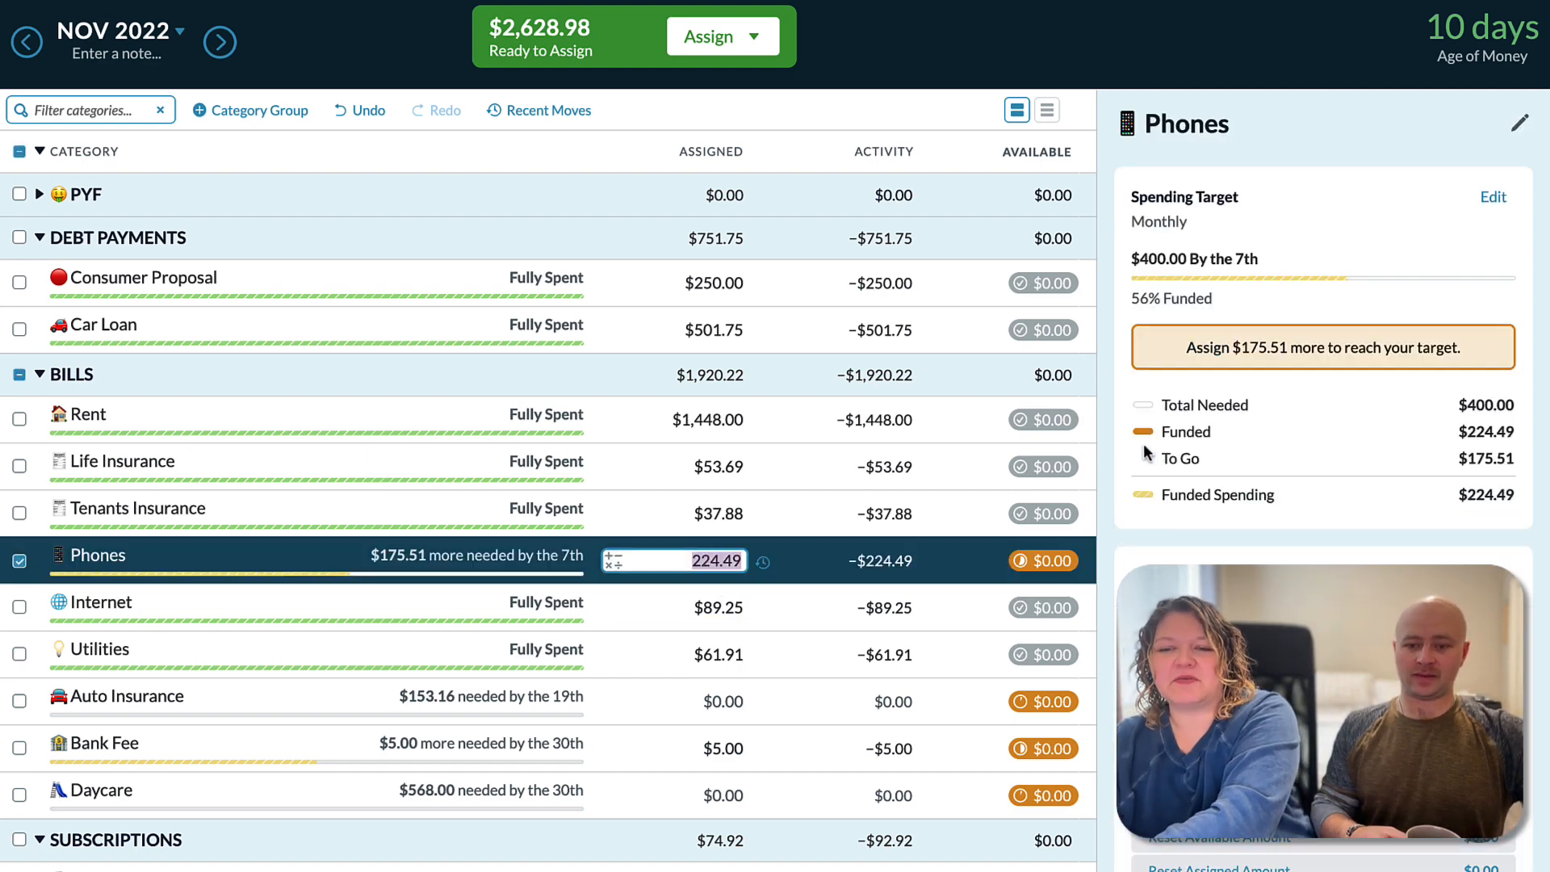
text(400)
key(Return)
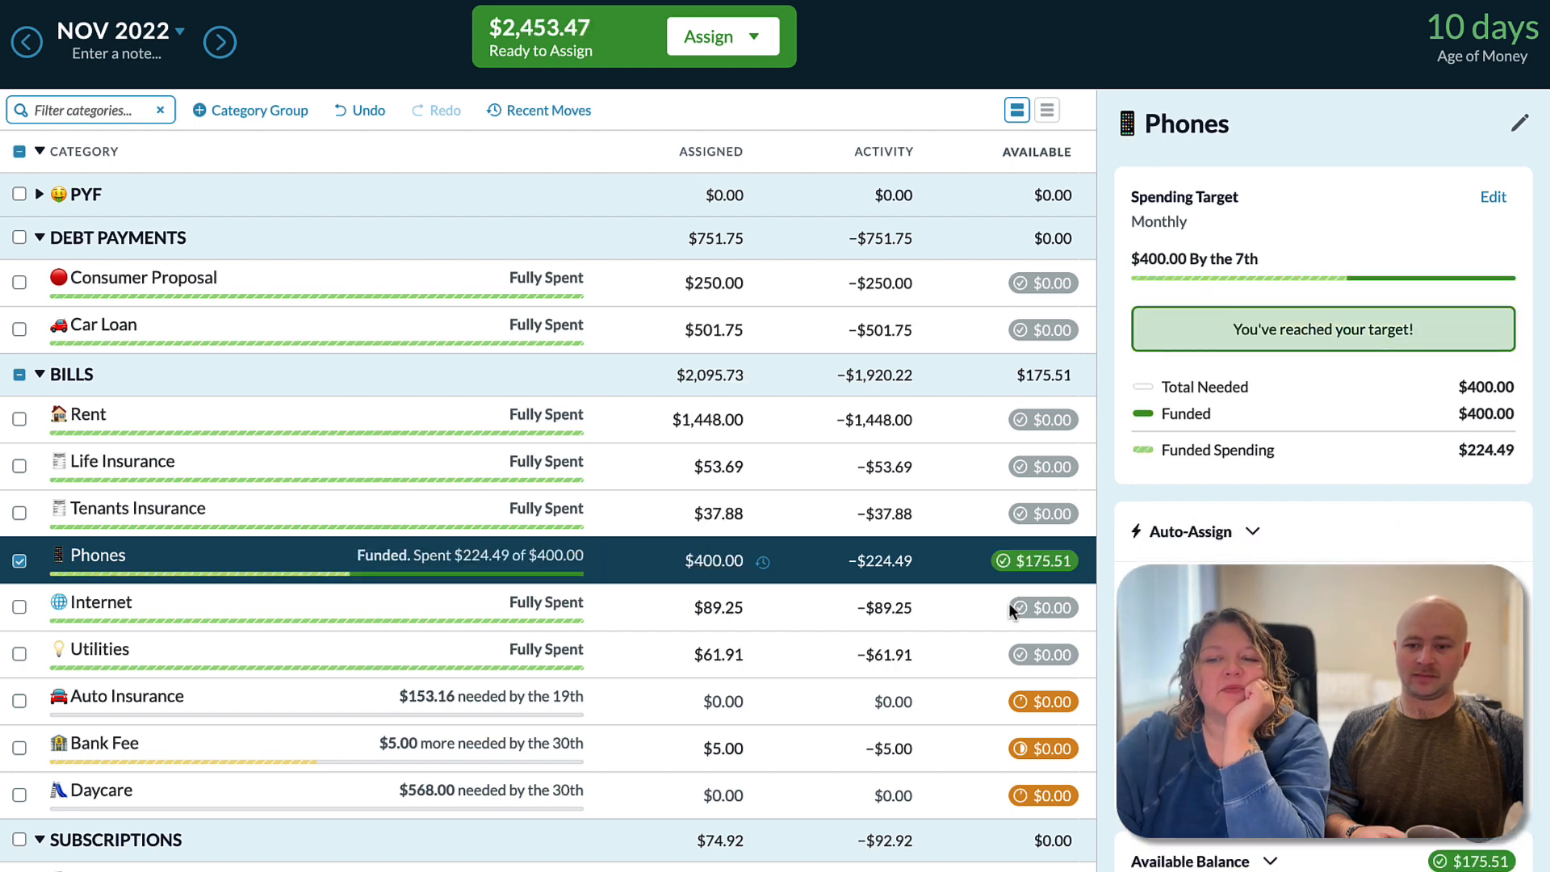
Set the assigned amount of the Auto Insurance category under Bills to $153.16.
click(731, 656)
scroll(731, 656, down, 1)
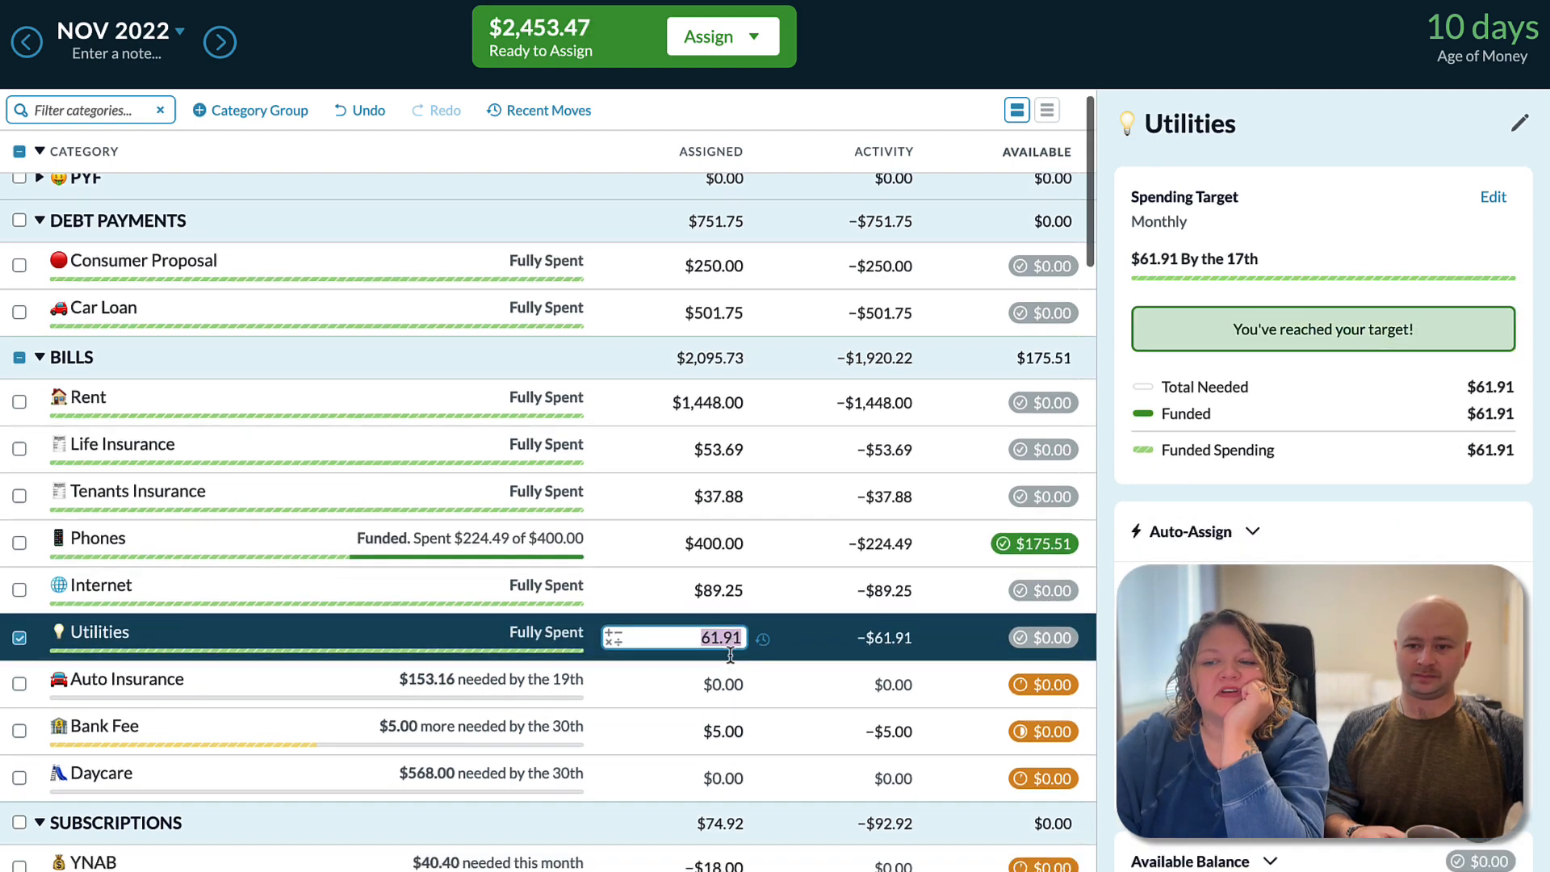
click(727, 643)
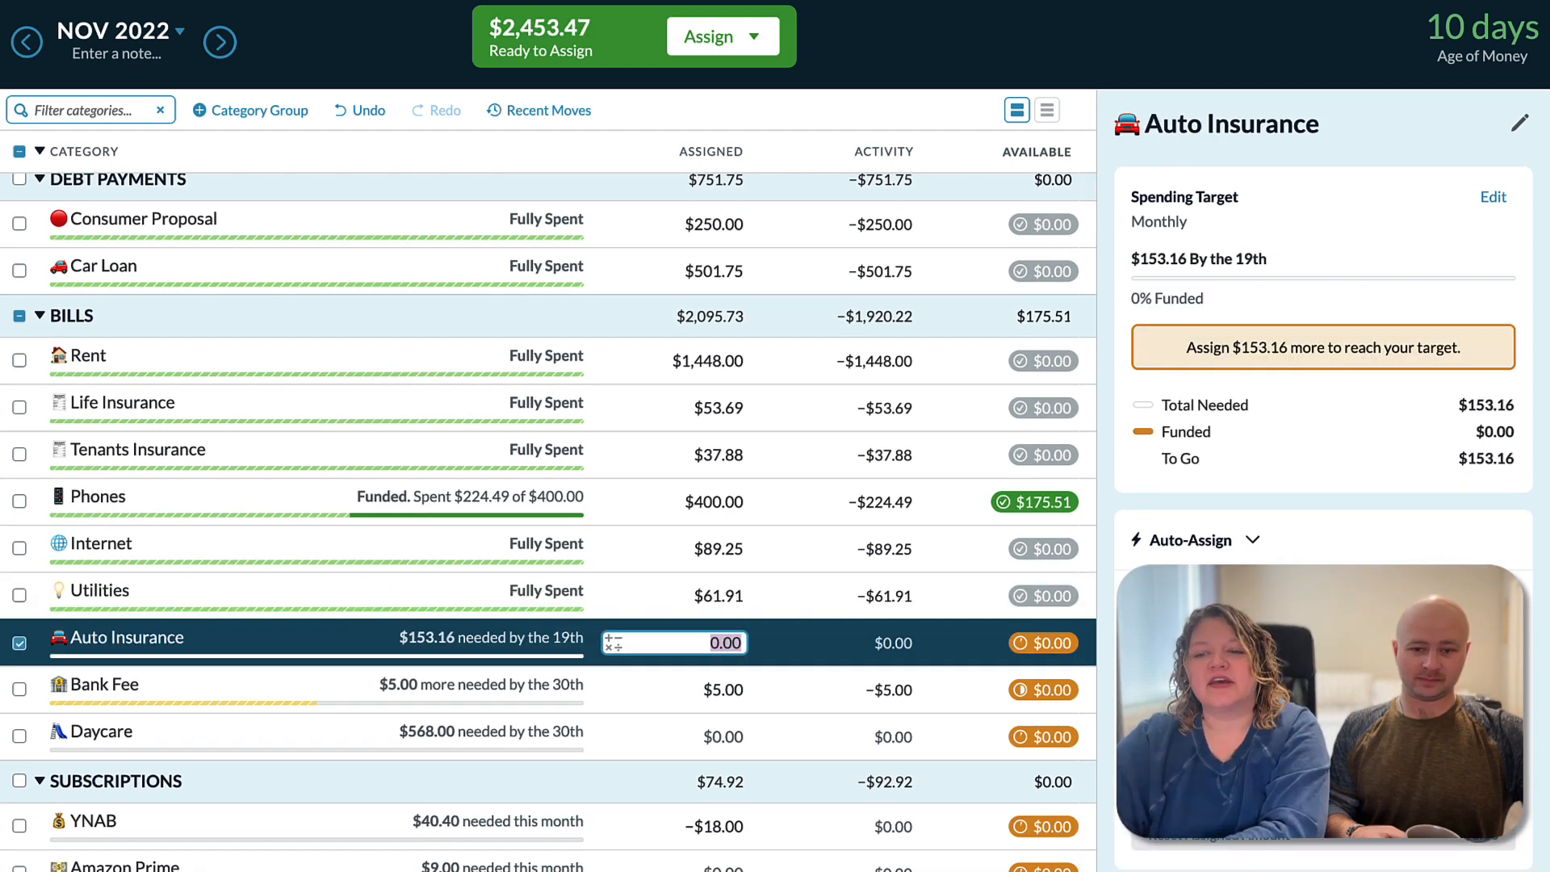
text(153.16)
key(Return)
click(731, 650)
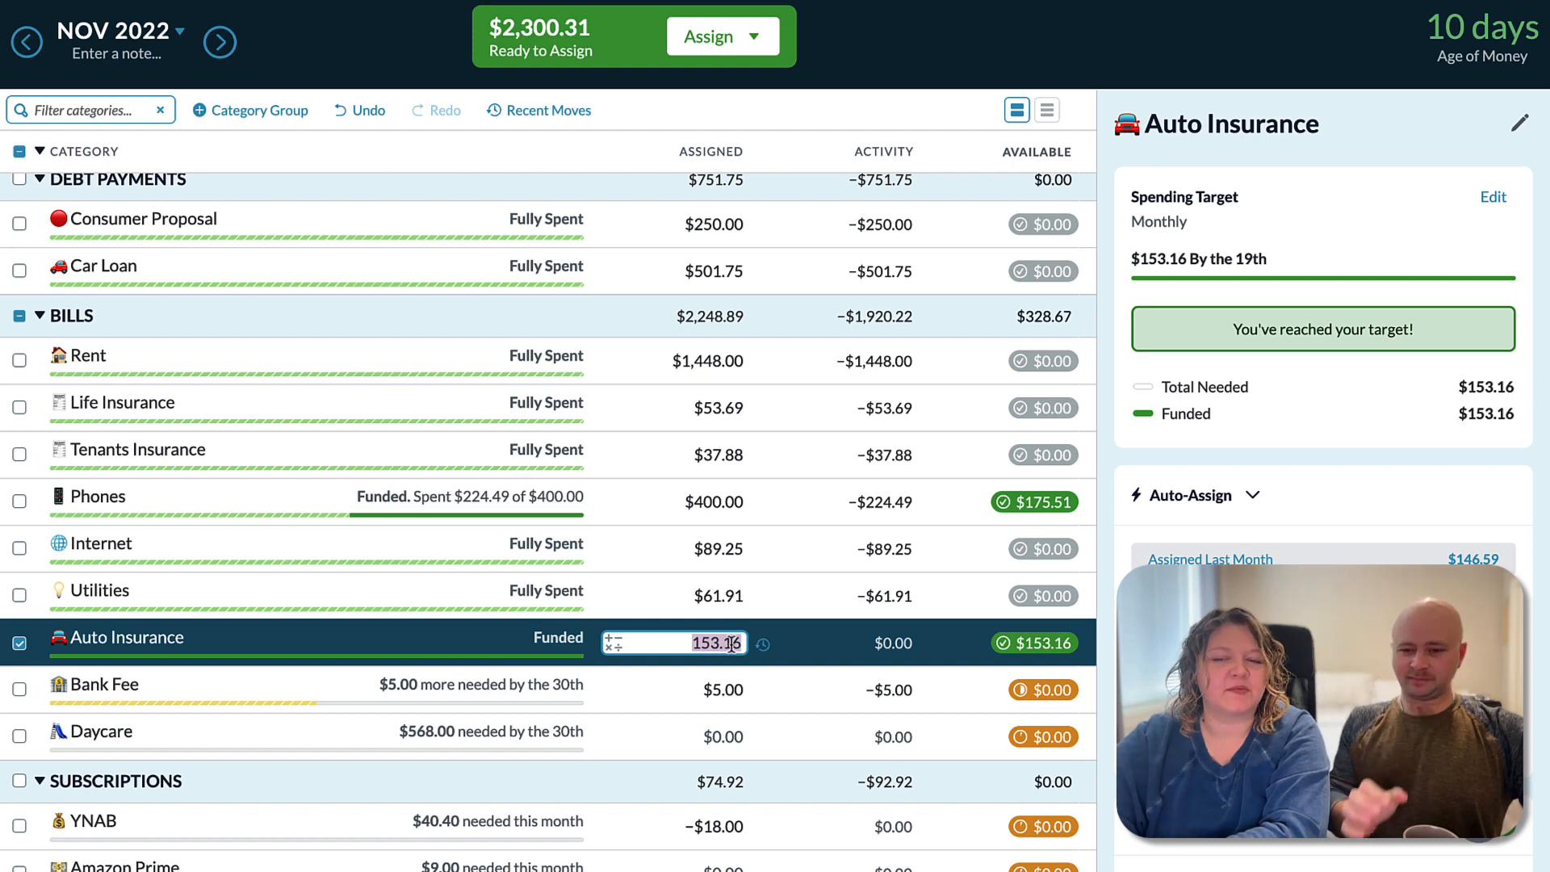
Set the assigned amount of the Bank Fee category under Bills to $10.
scroll(731, 643, down, 1)
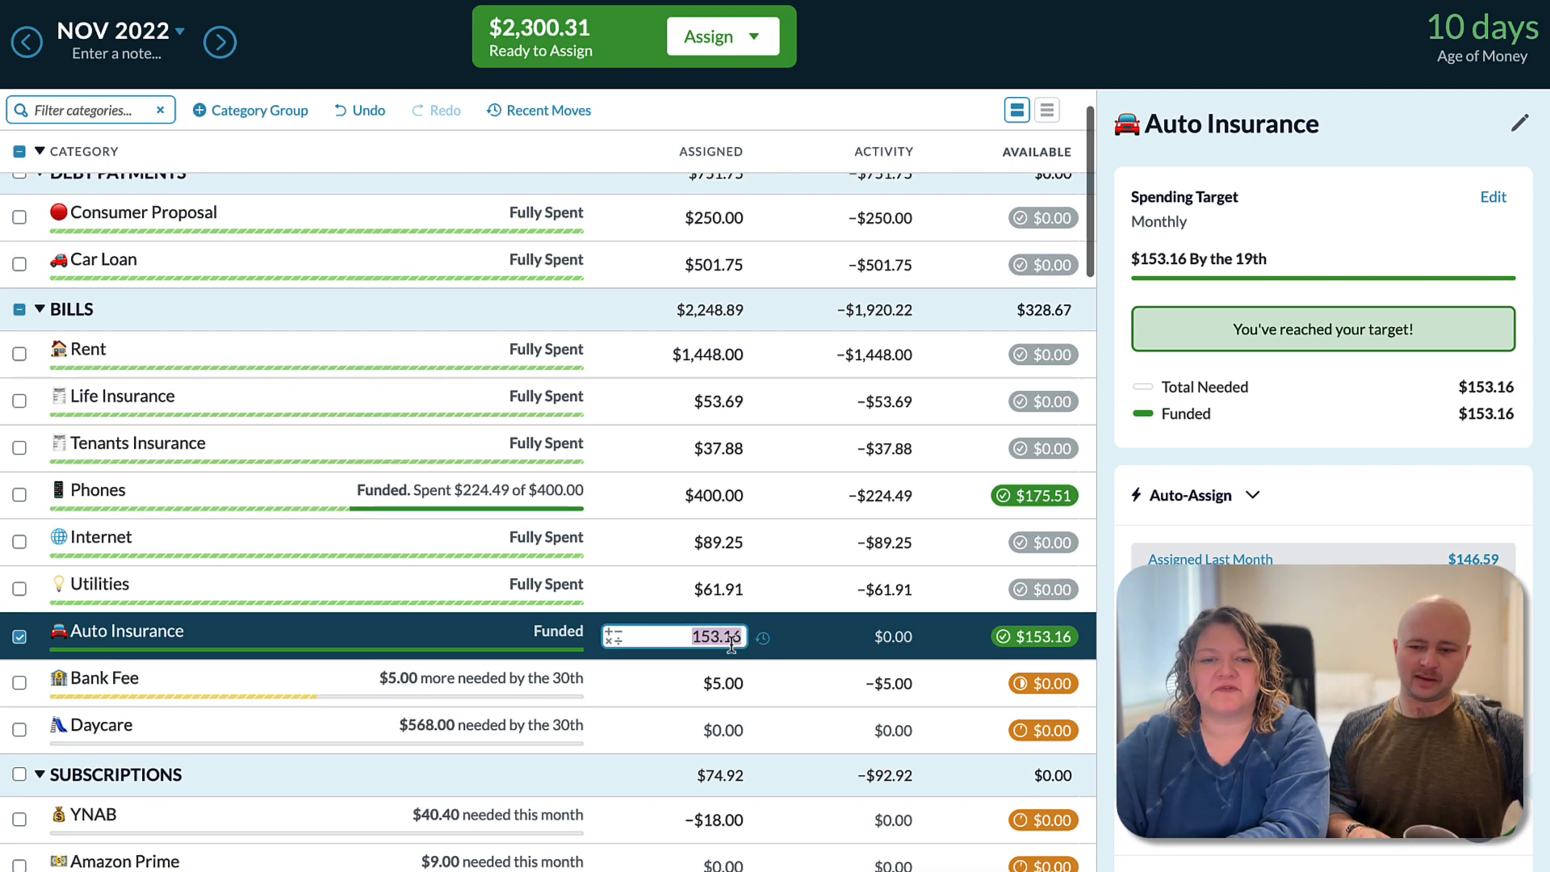
scroll(728, 644, down, 1)
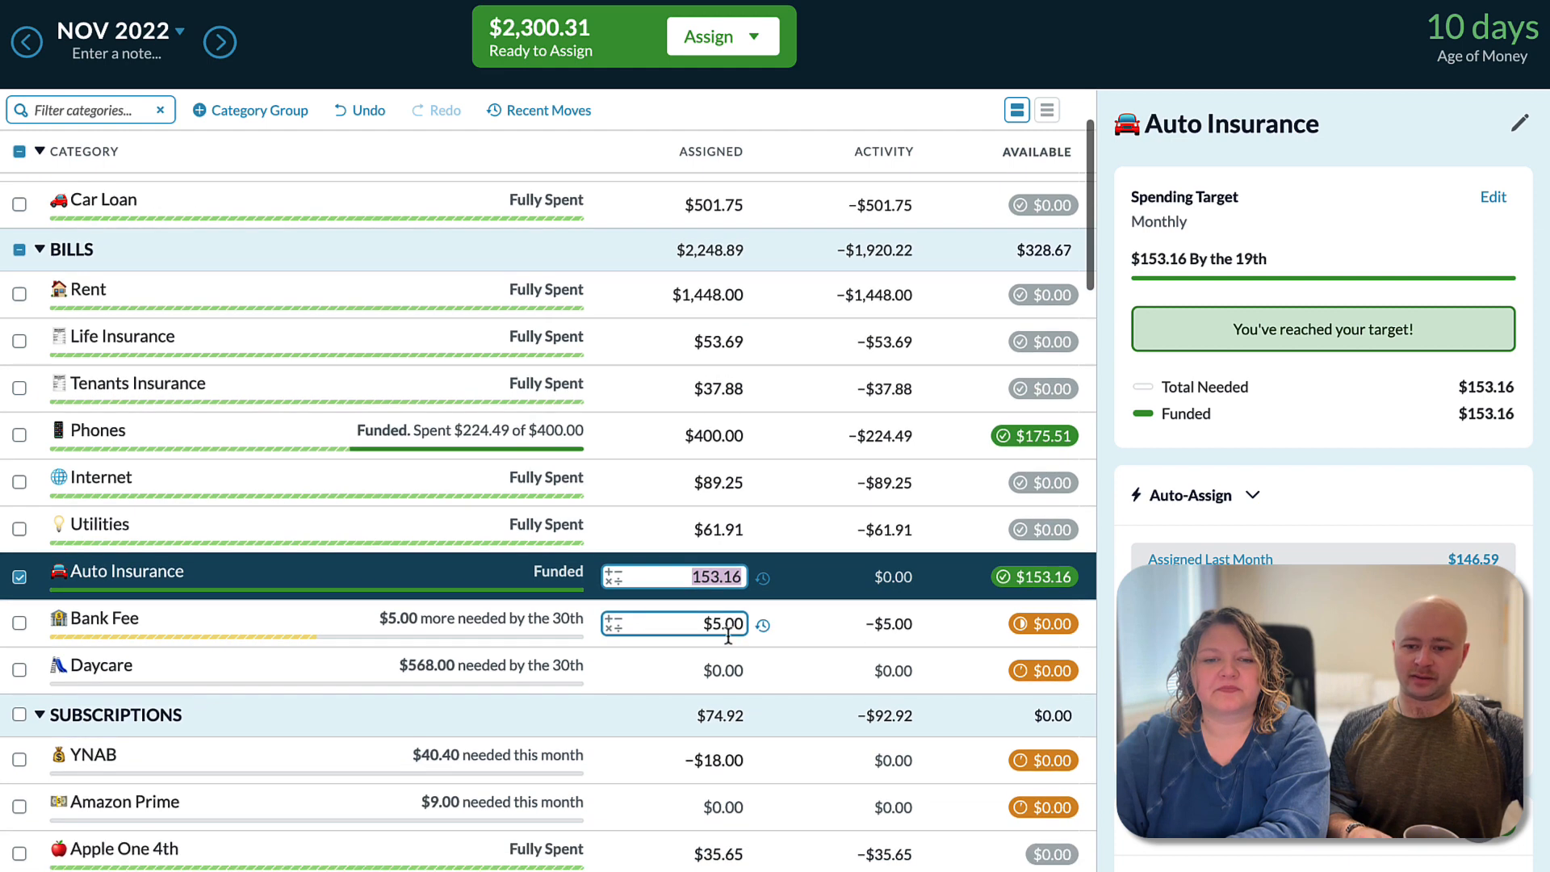
click(732, 630)
text(10)
key(Return)
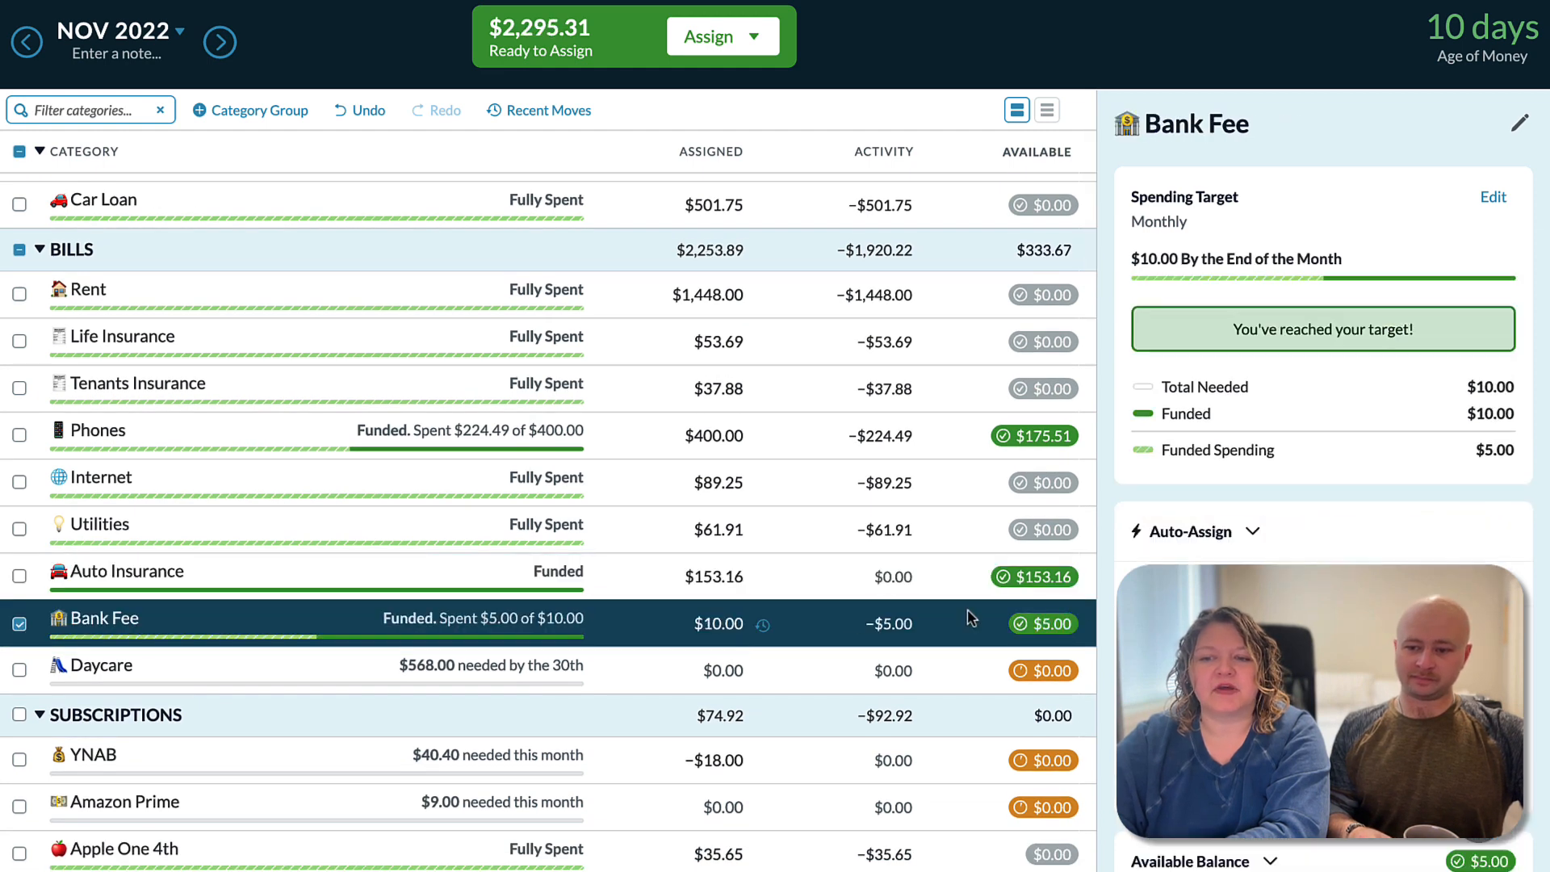
Set the assigned amount of the Daycare category to $568 and deselect the category.
click(800, 666)
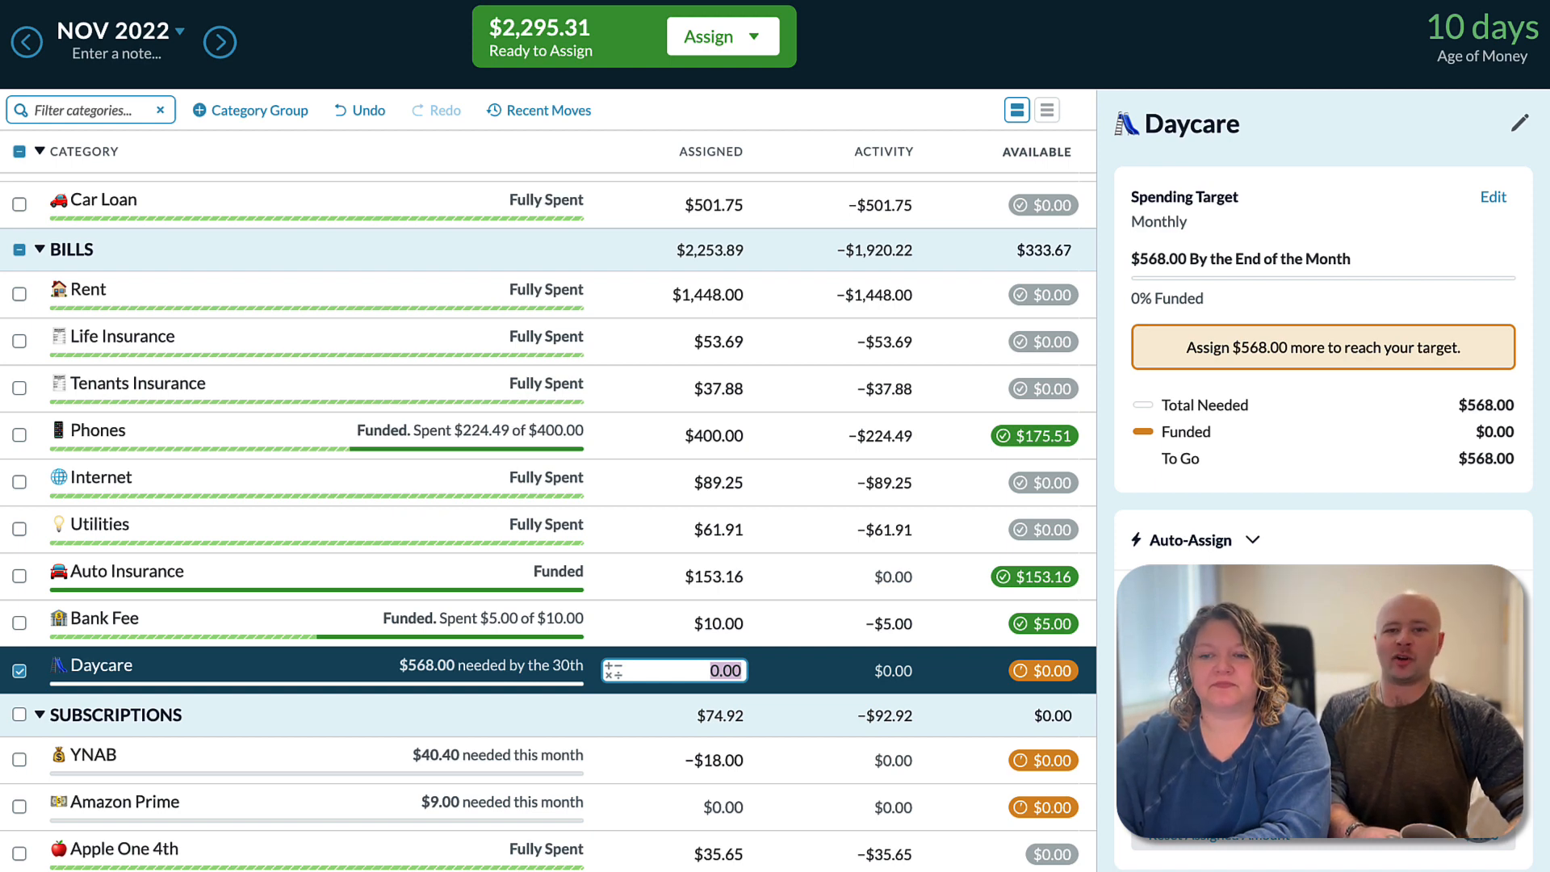
text(568)
key(Return)
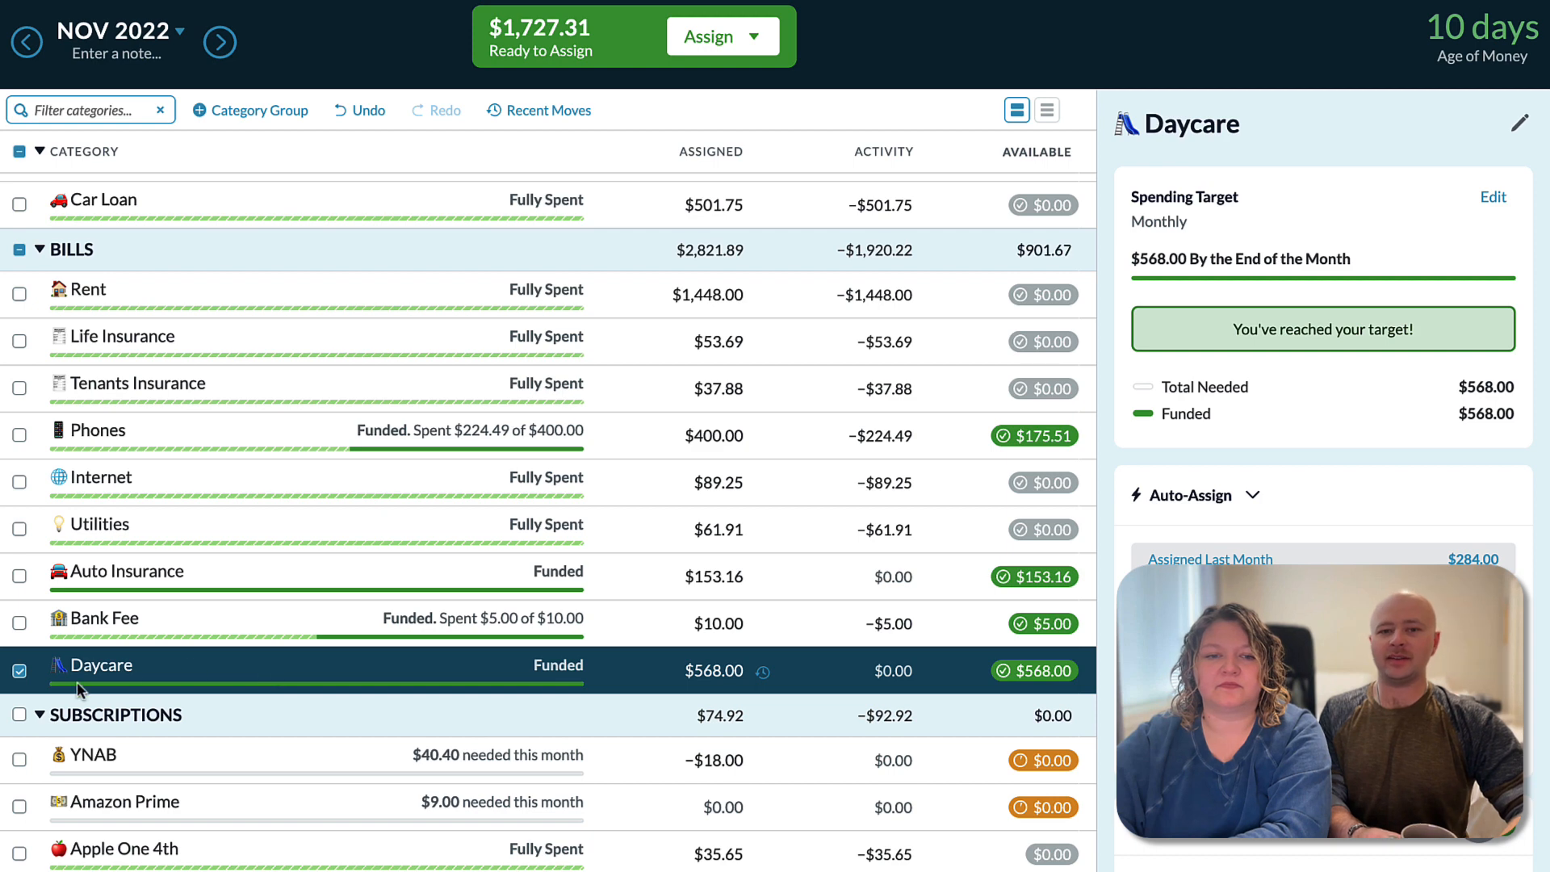
click(19, 671)
click(620, 661)
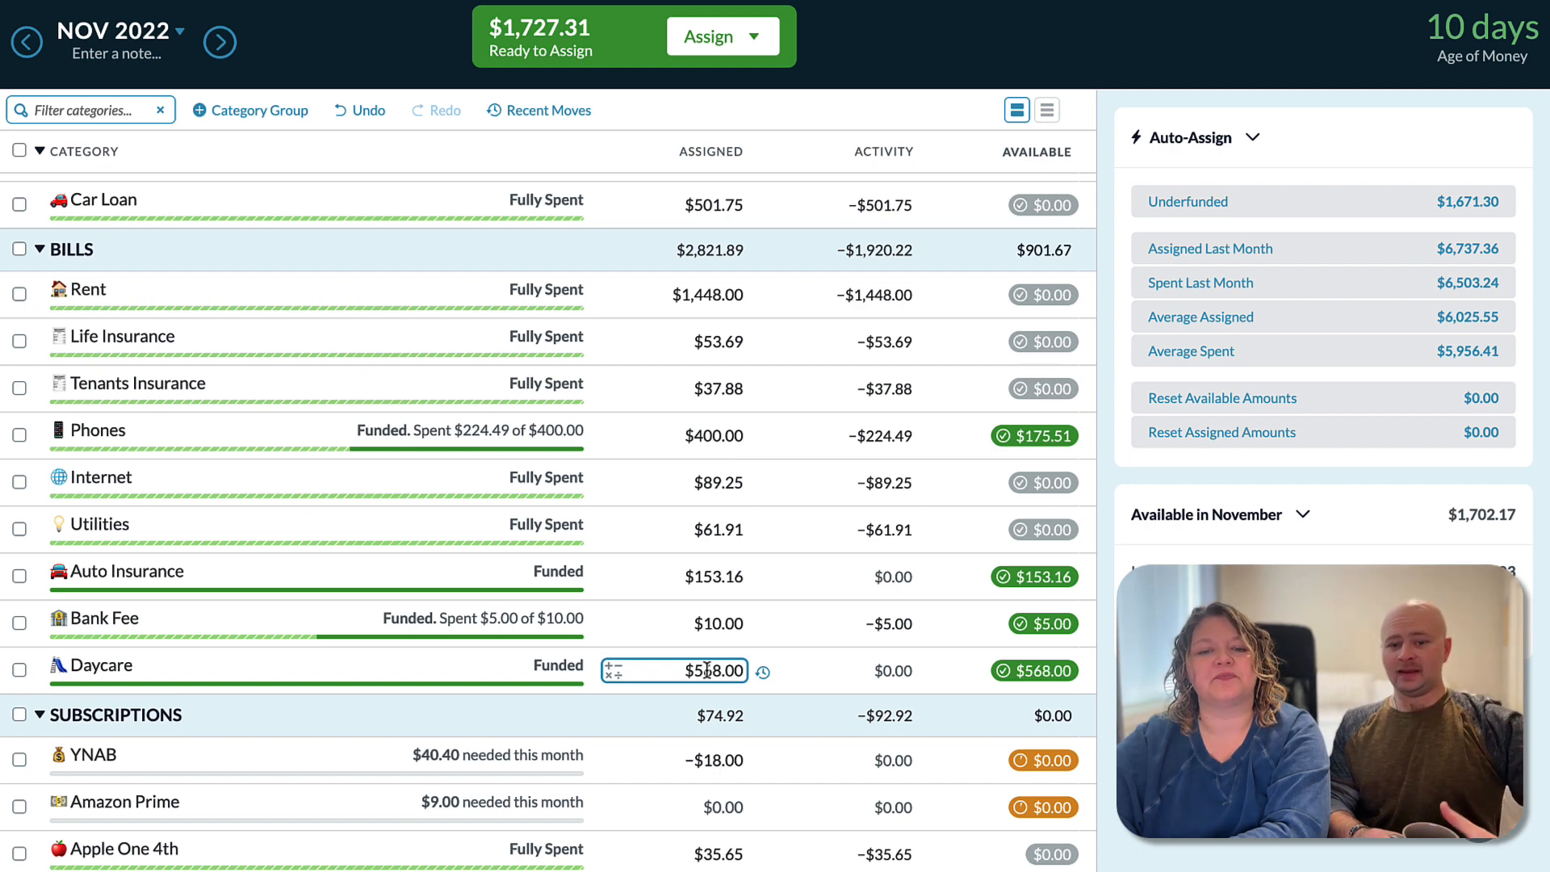
key(Tab)
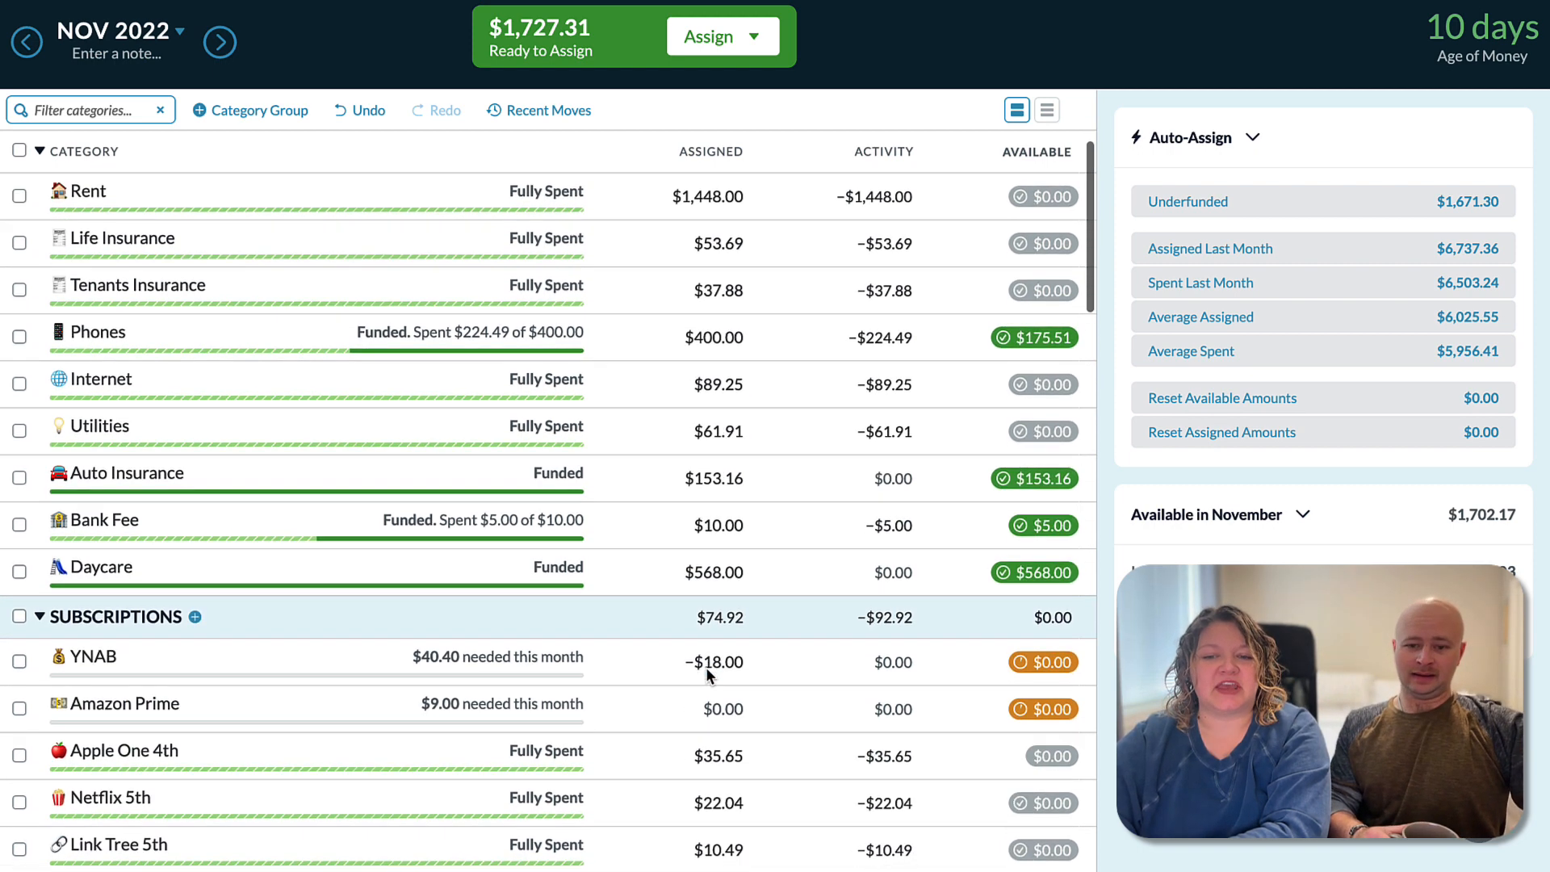
click(721, 552)
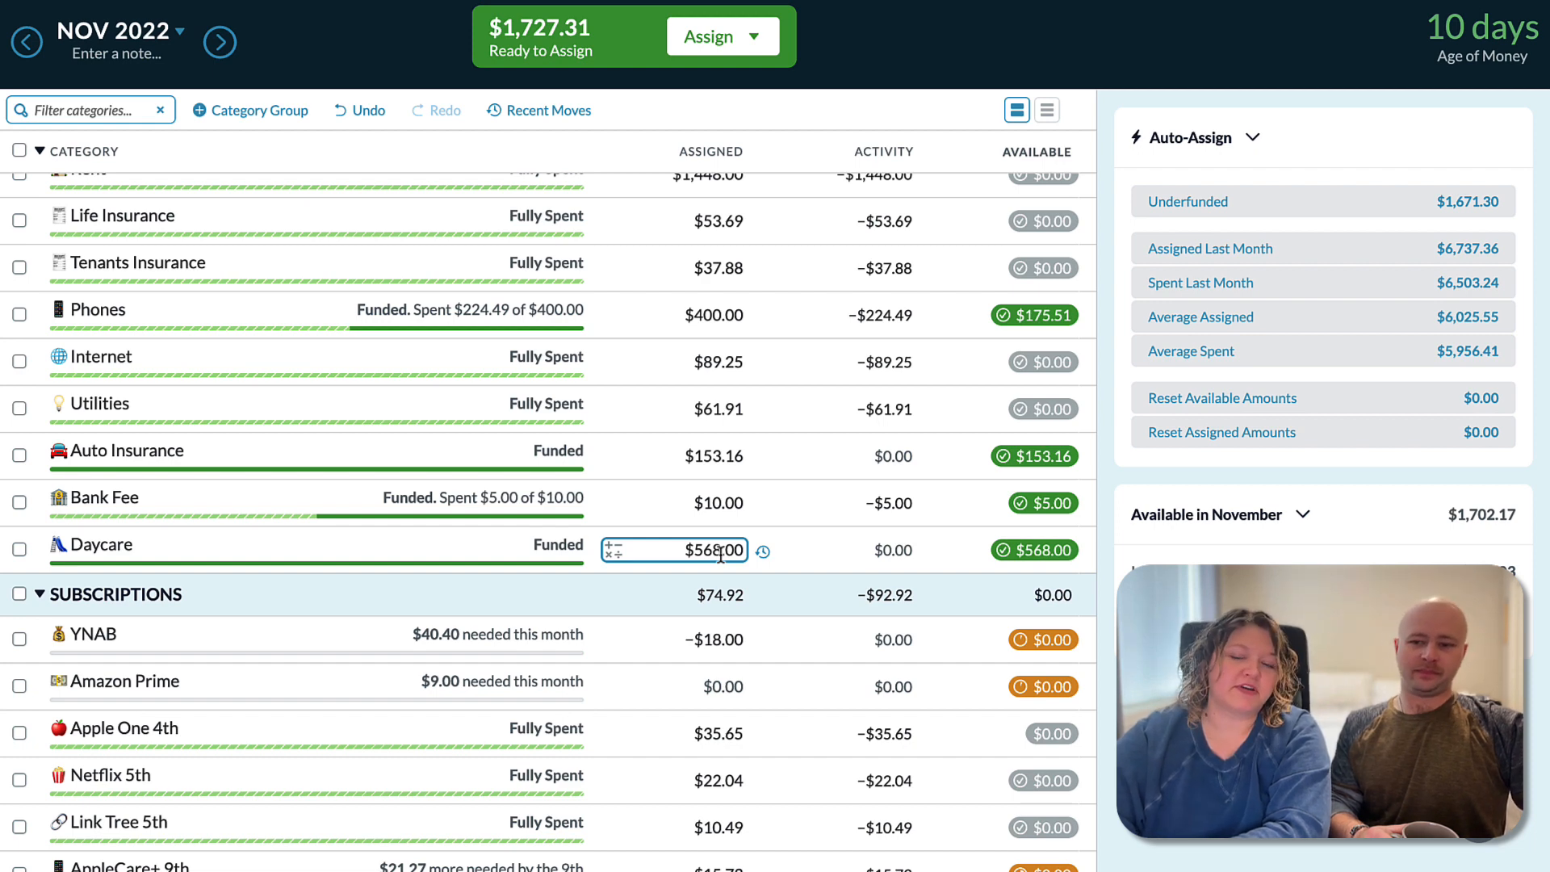
Auto-assign the underfunded $40.40 to the YNAB subscription, set Amazon Prime's assigned amount to $9, and clear the selection.
click(736, 639)
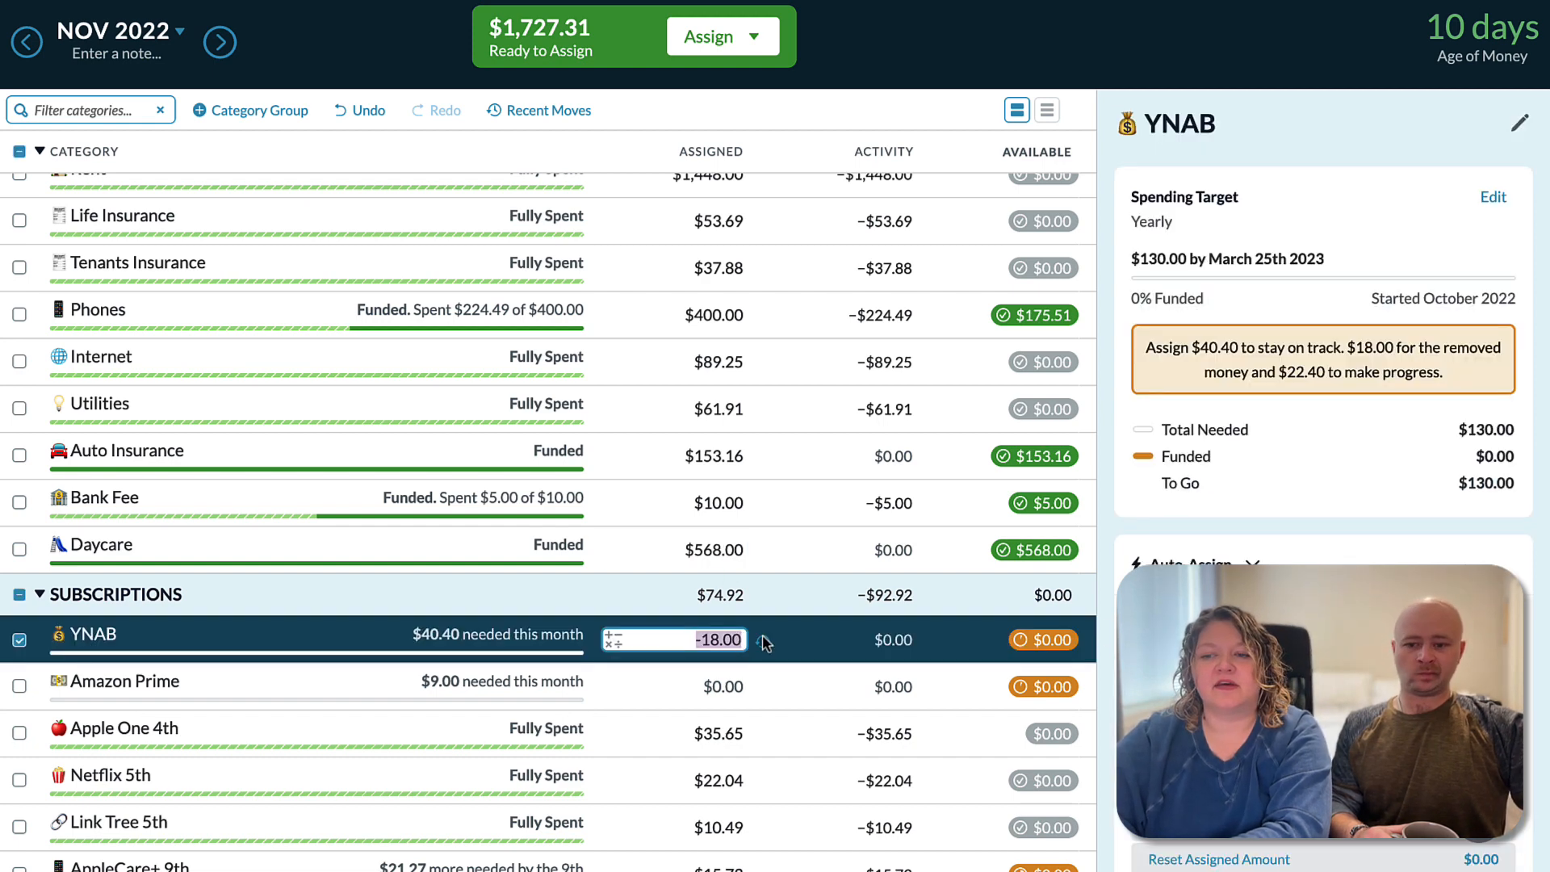
click(1260, 617)
click(732, 684)
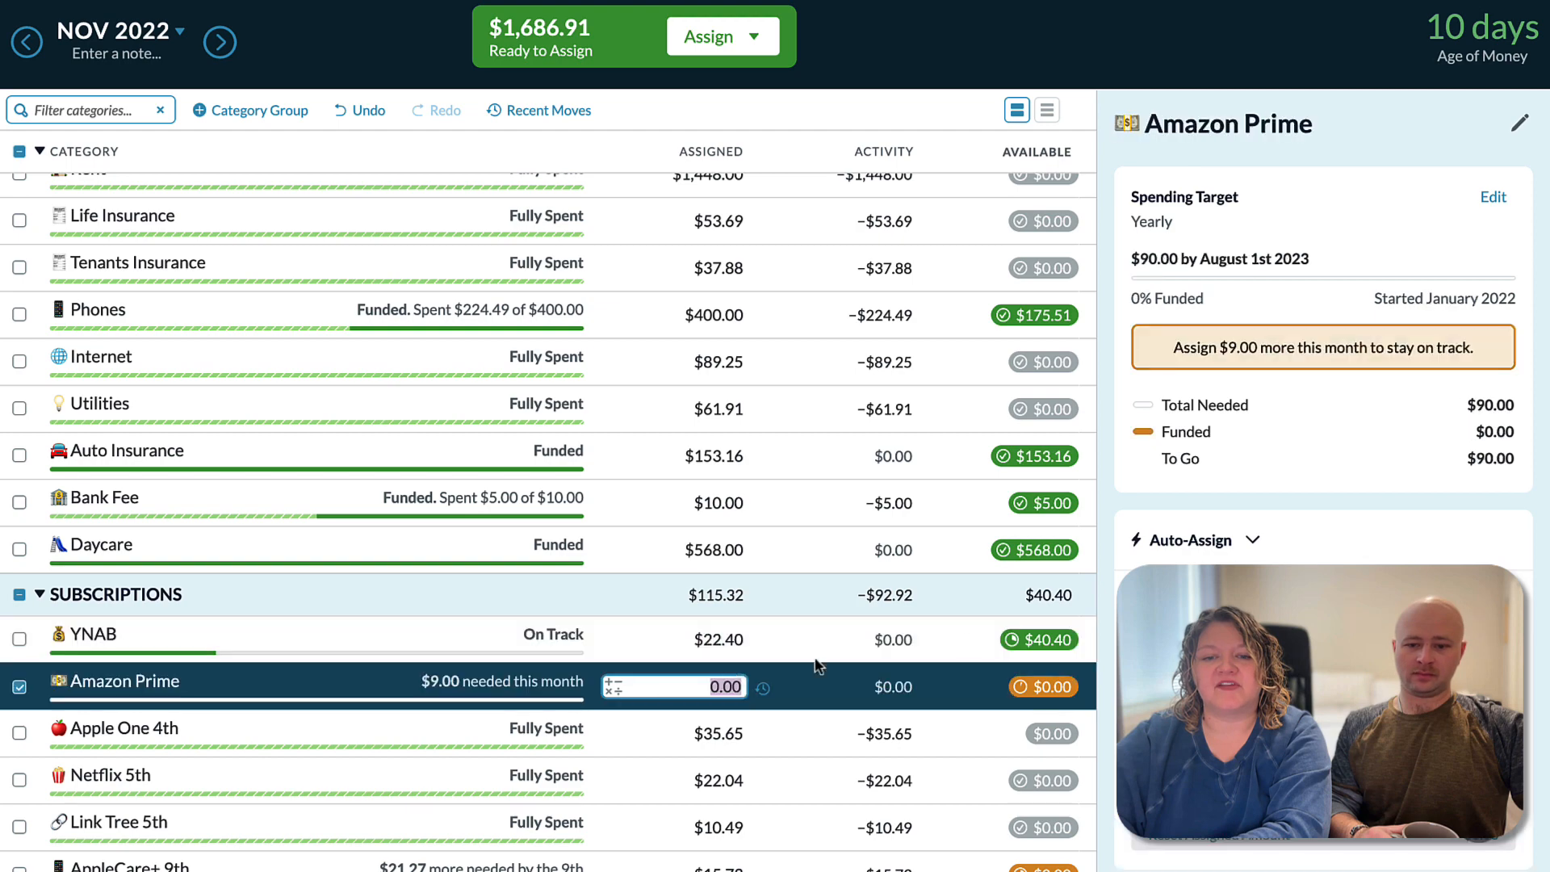
text(9)
key(Return)
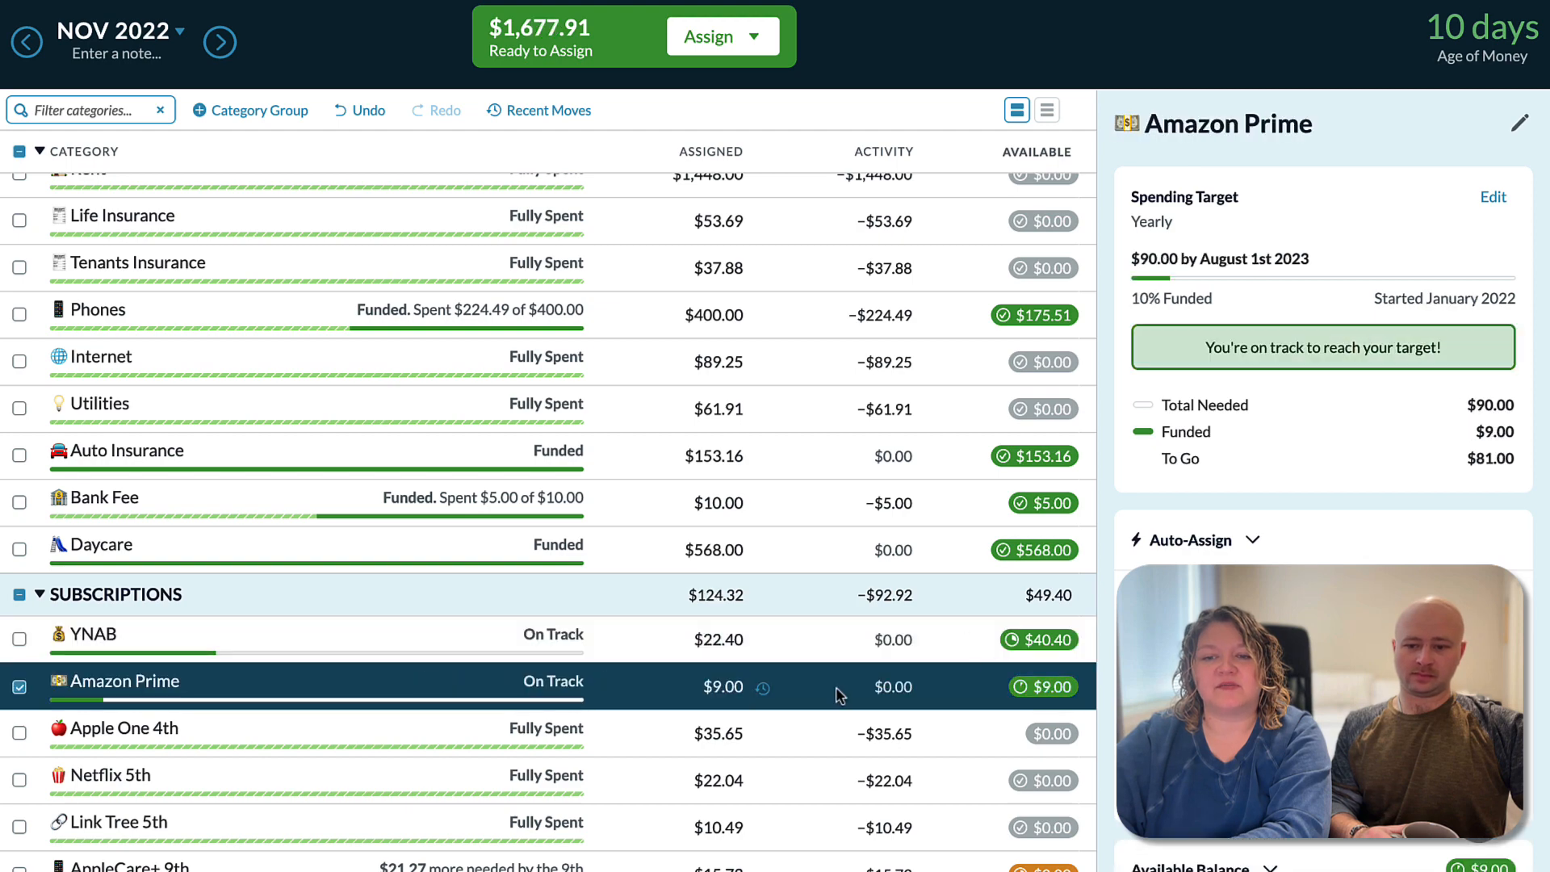
click(13, 695)
Set the assigned amounts of the subscriptions AppleCare+ 9th to $37 and Wim Hof 20th to $8.39.
scroll(652, 443, down, 5)
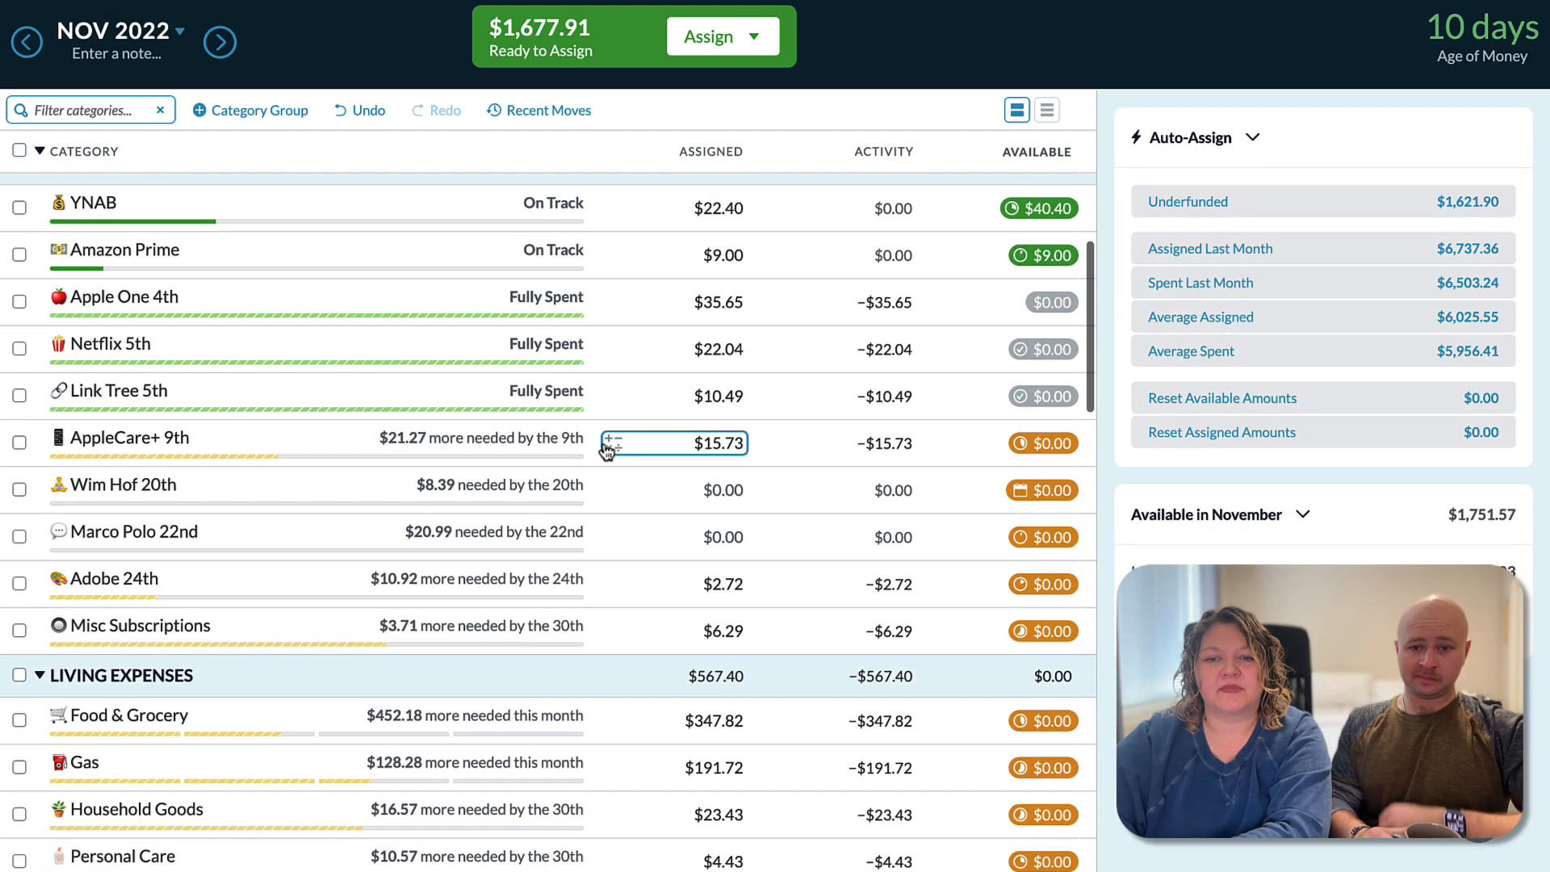
click(652, 442)
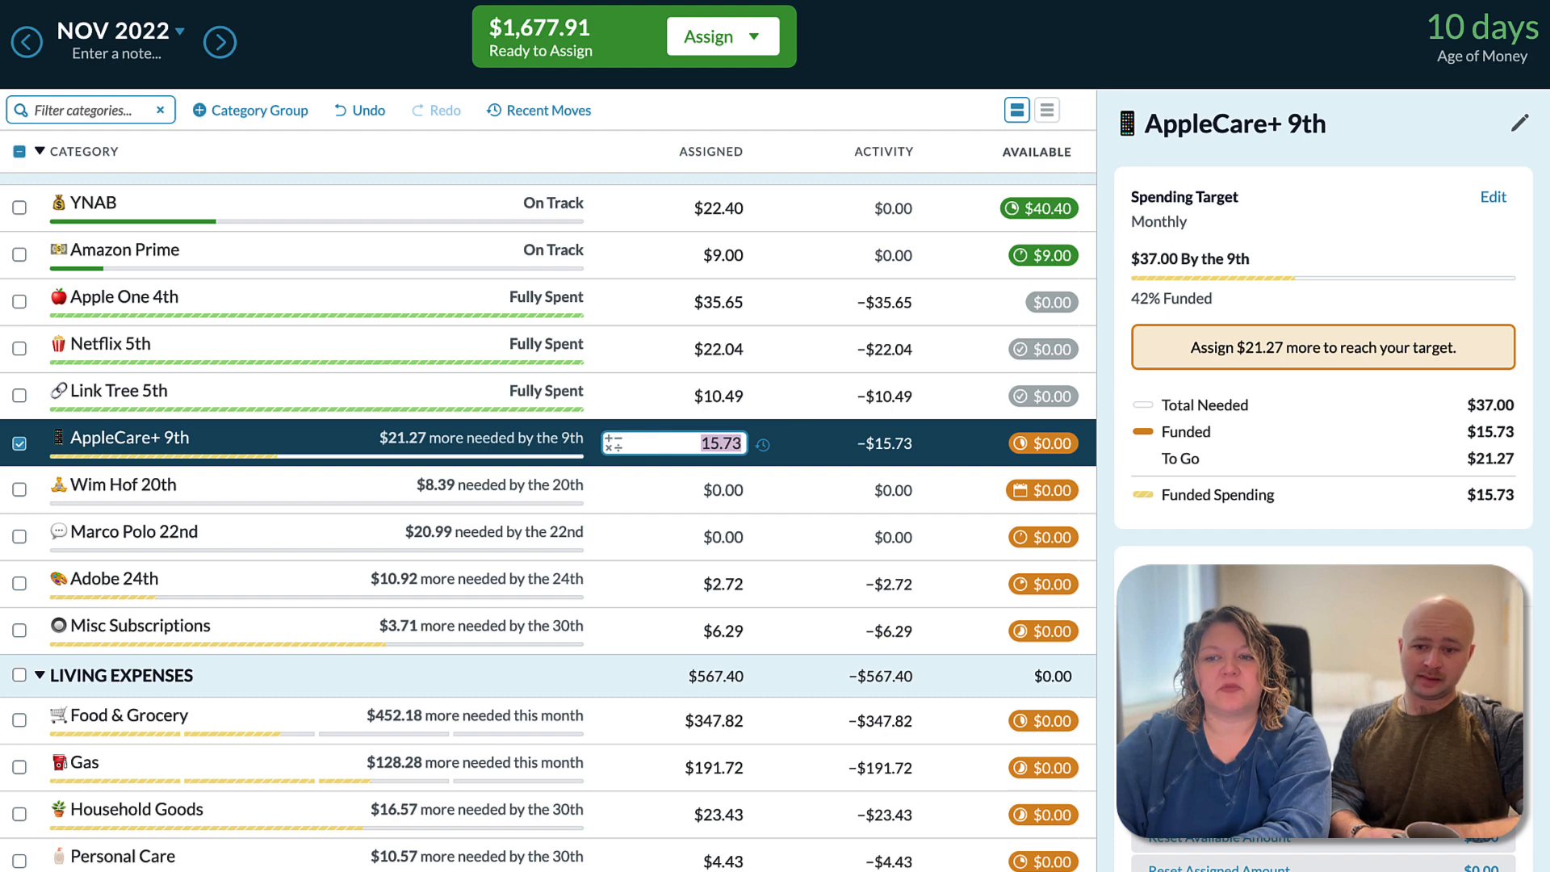
text(37)
key(Return)
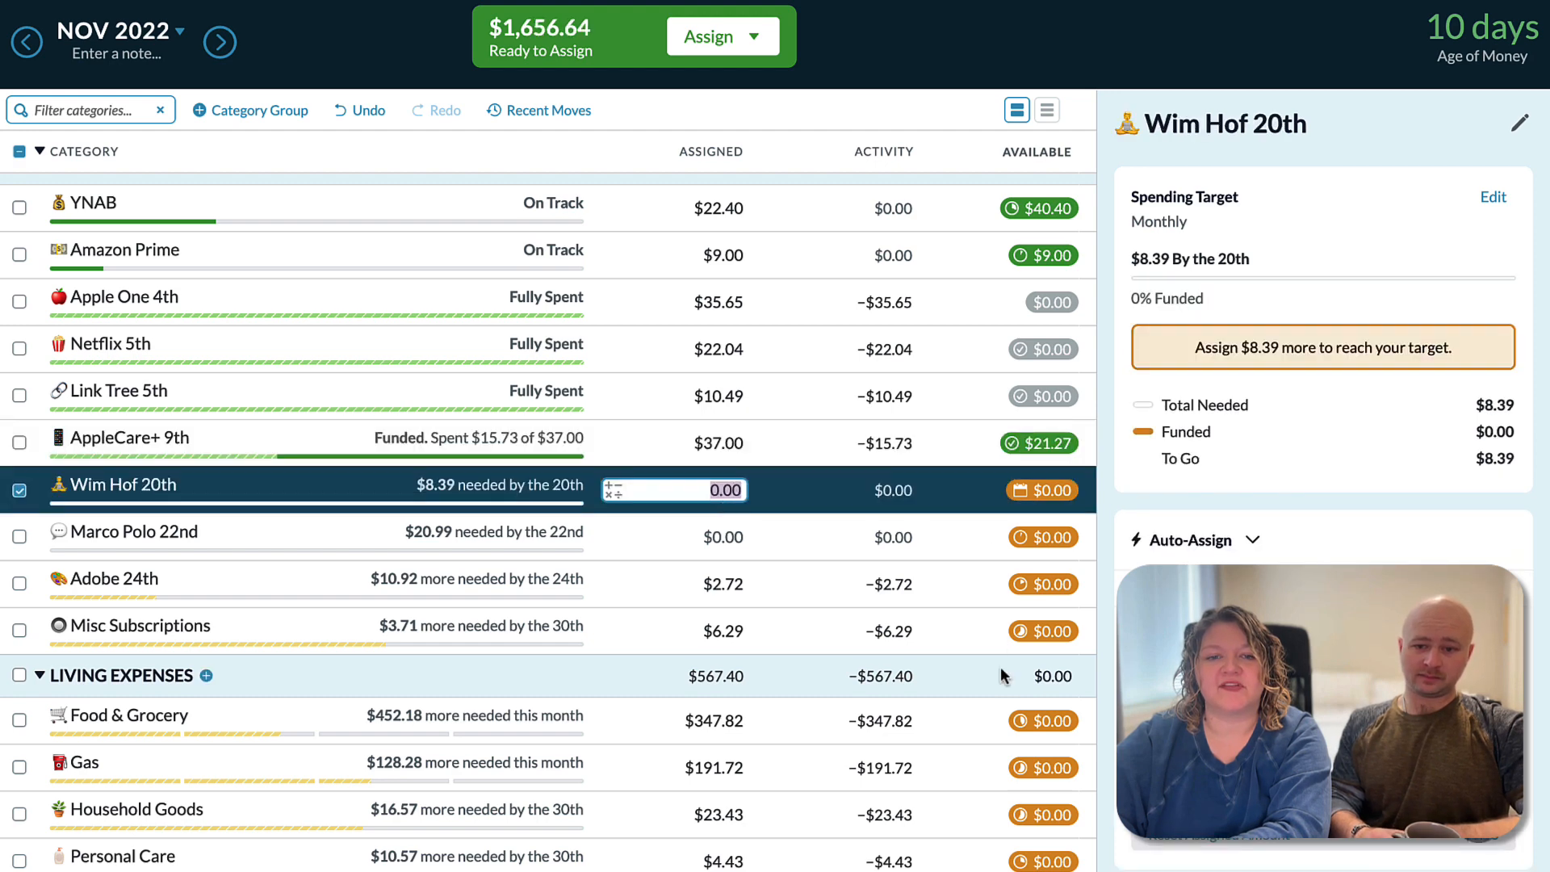
text(8.39)
key(Return)
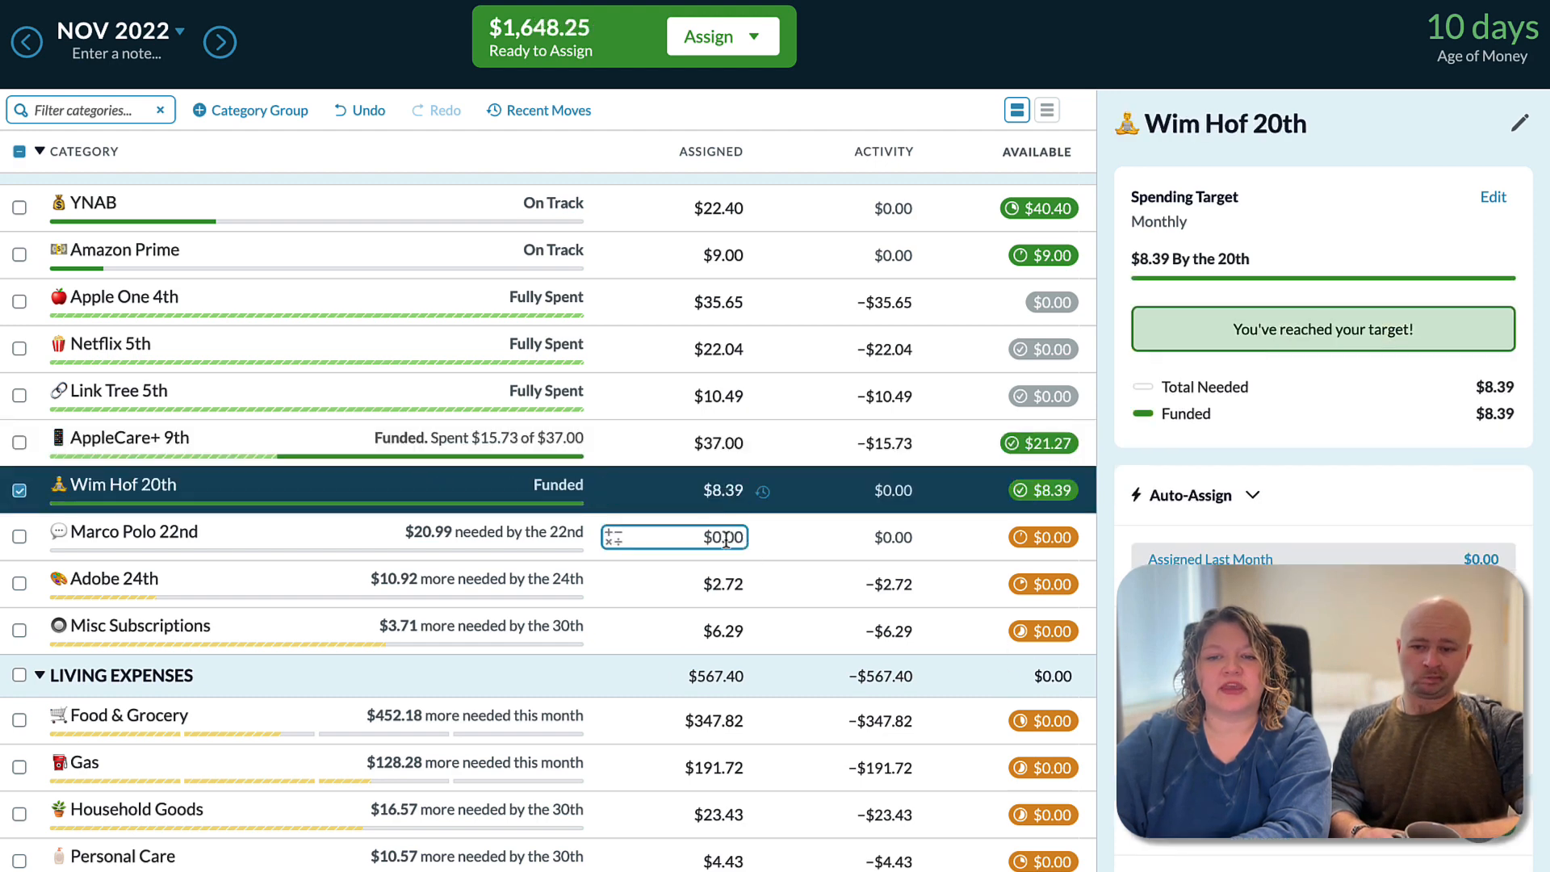
Set the assigned amount of the Marco Polo 22nd subscription to $20.99.
click(726, 539)
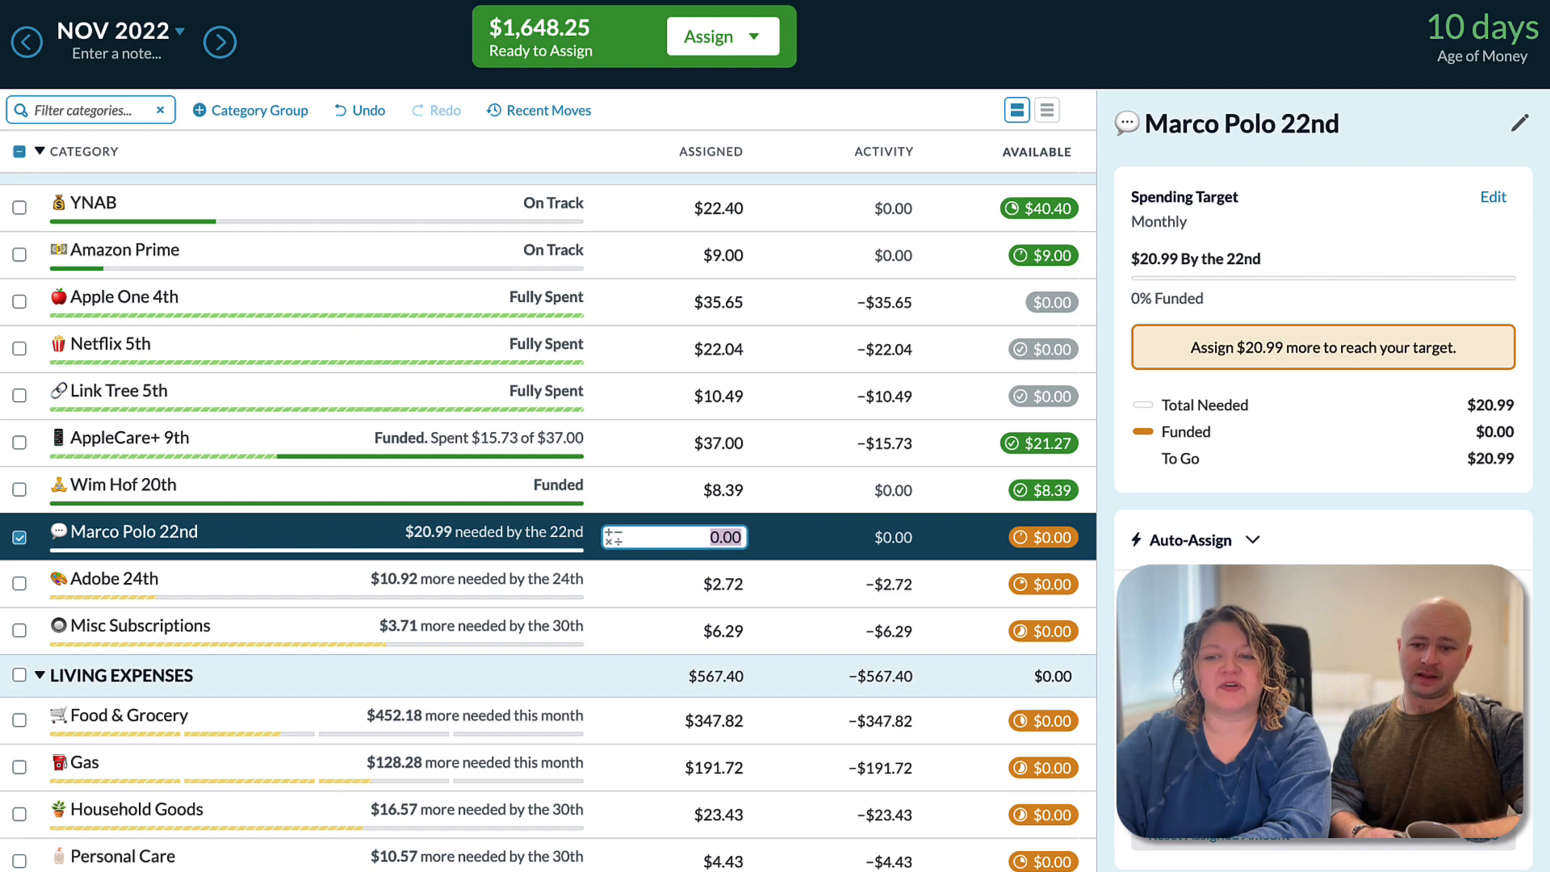
text(20.99)
key(Return)
click(711, 585)
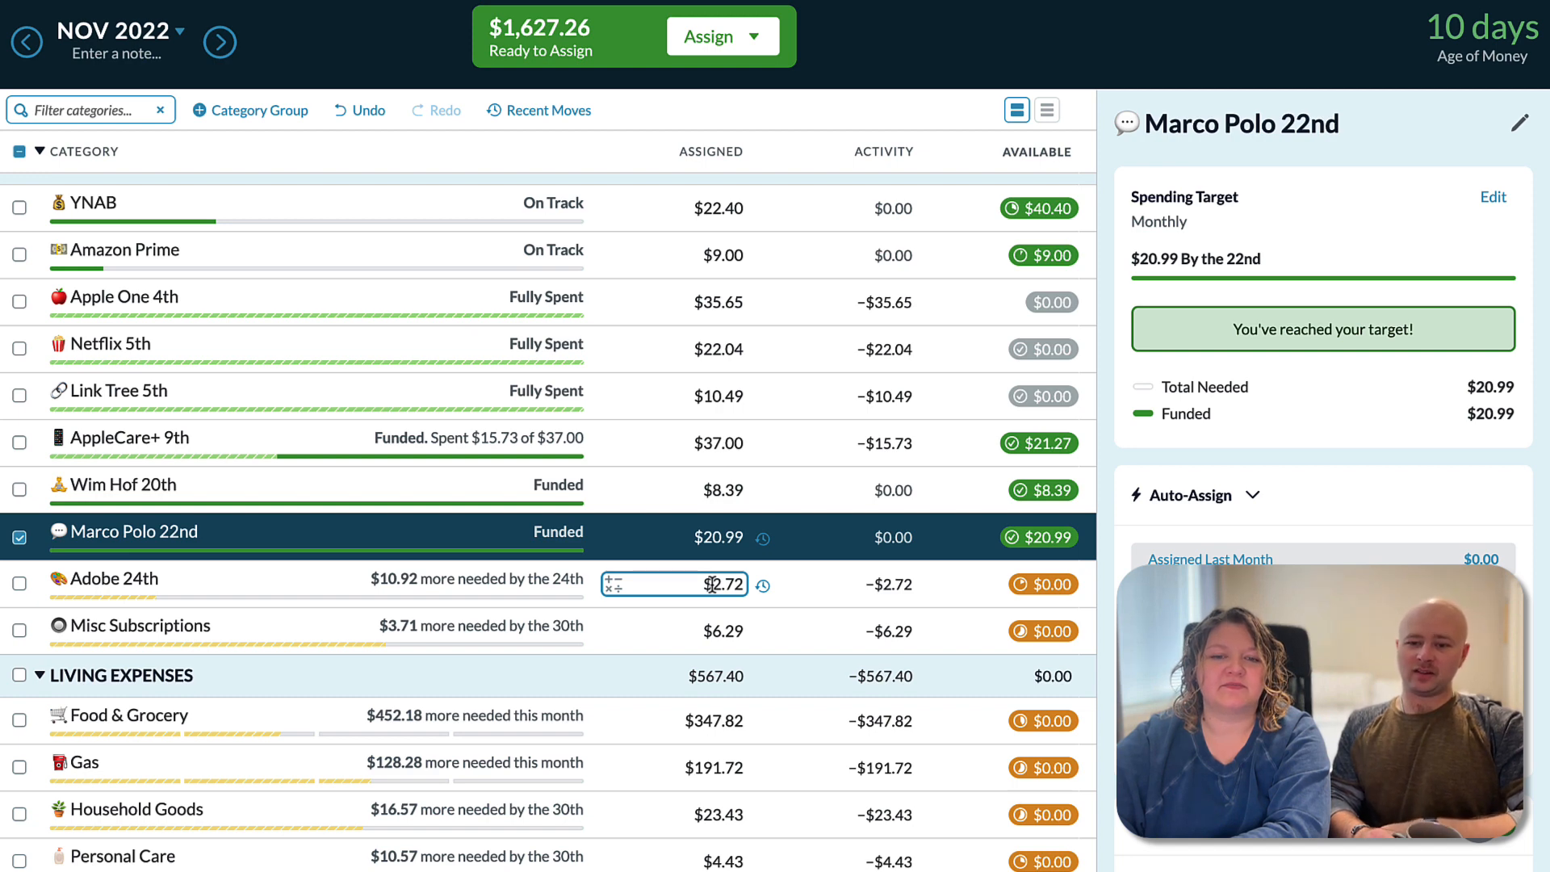
click(711, 585)
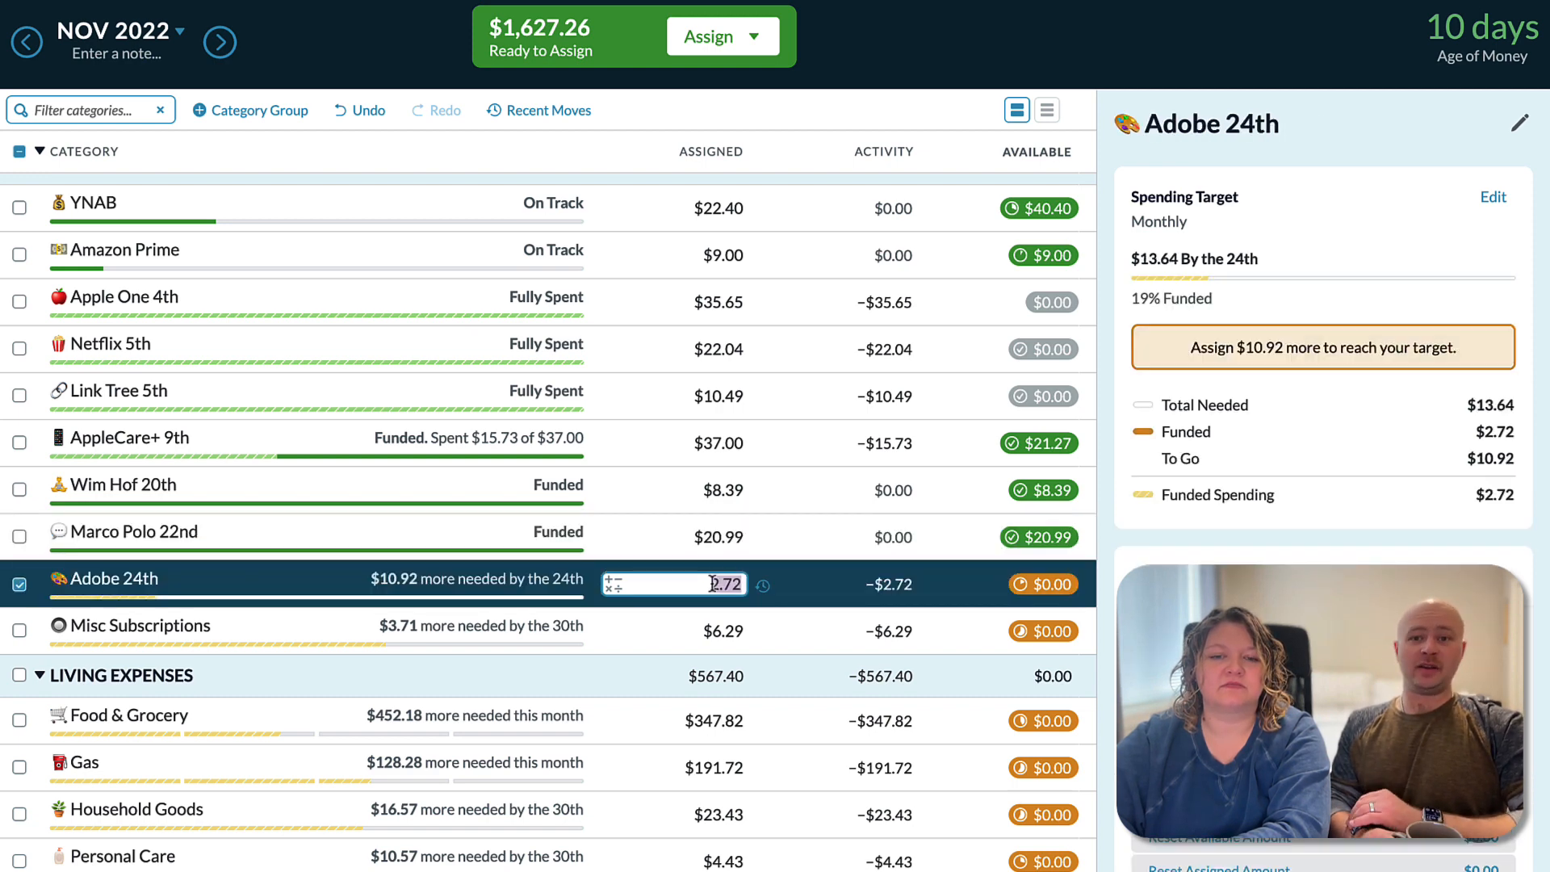
Clear the amount assigned to the Marco Polo 22nd subscription.
click(731, 538)
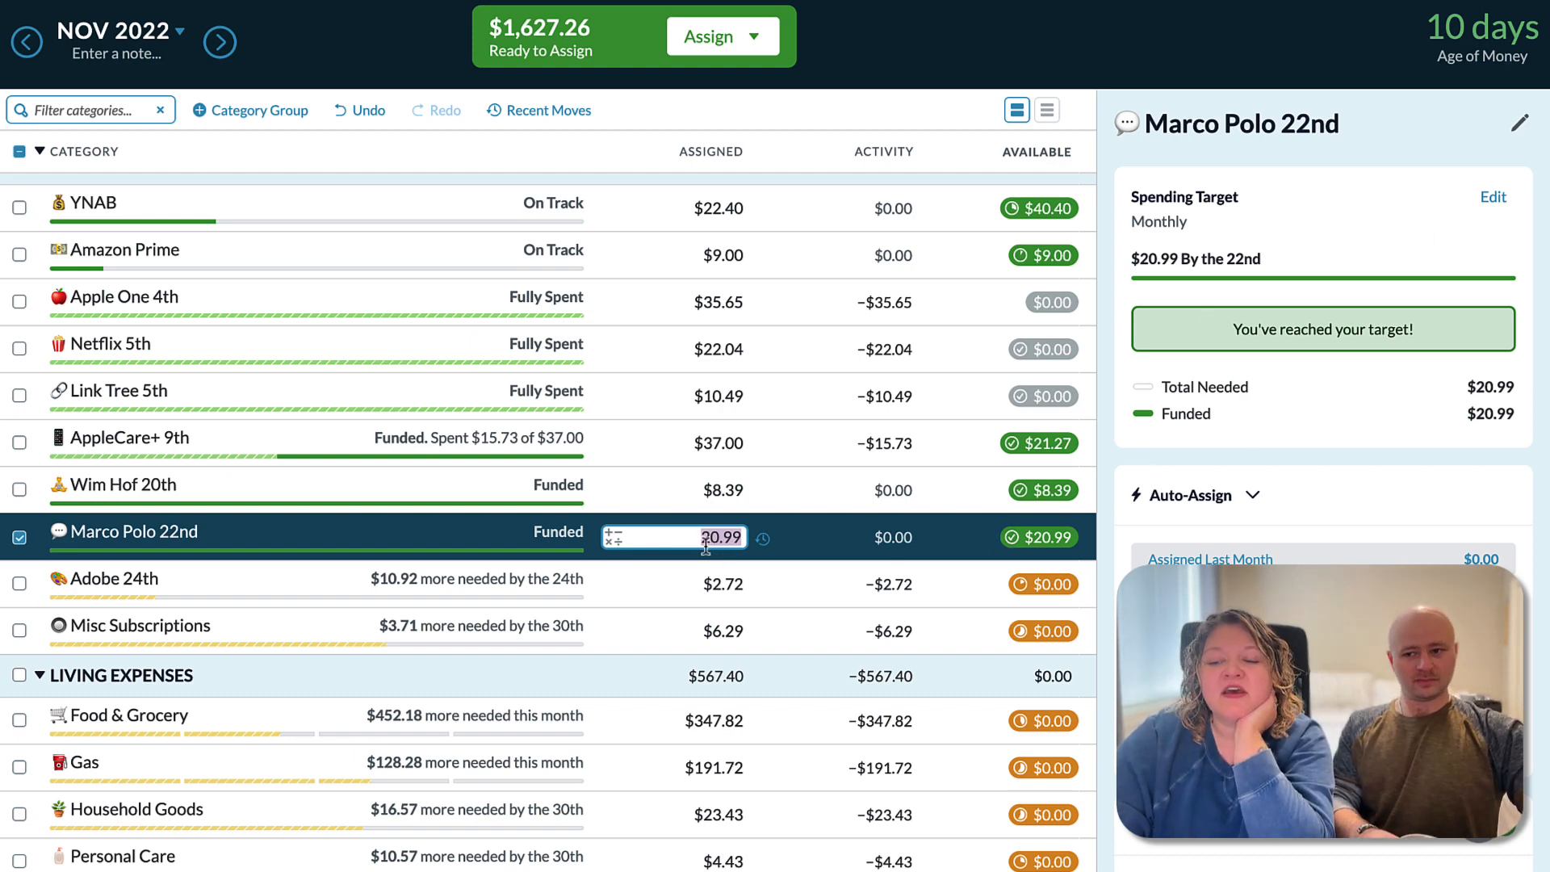
key(BackSpace)
key(Return)
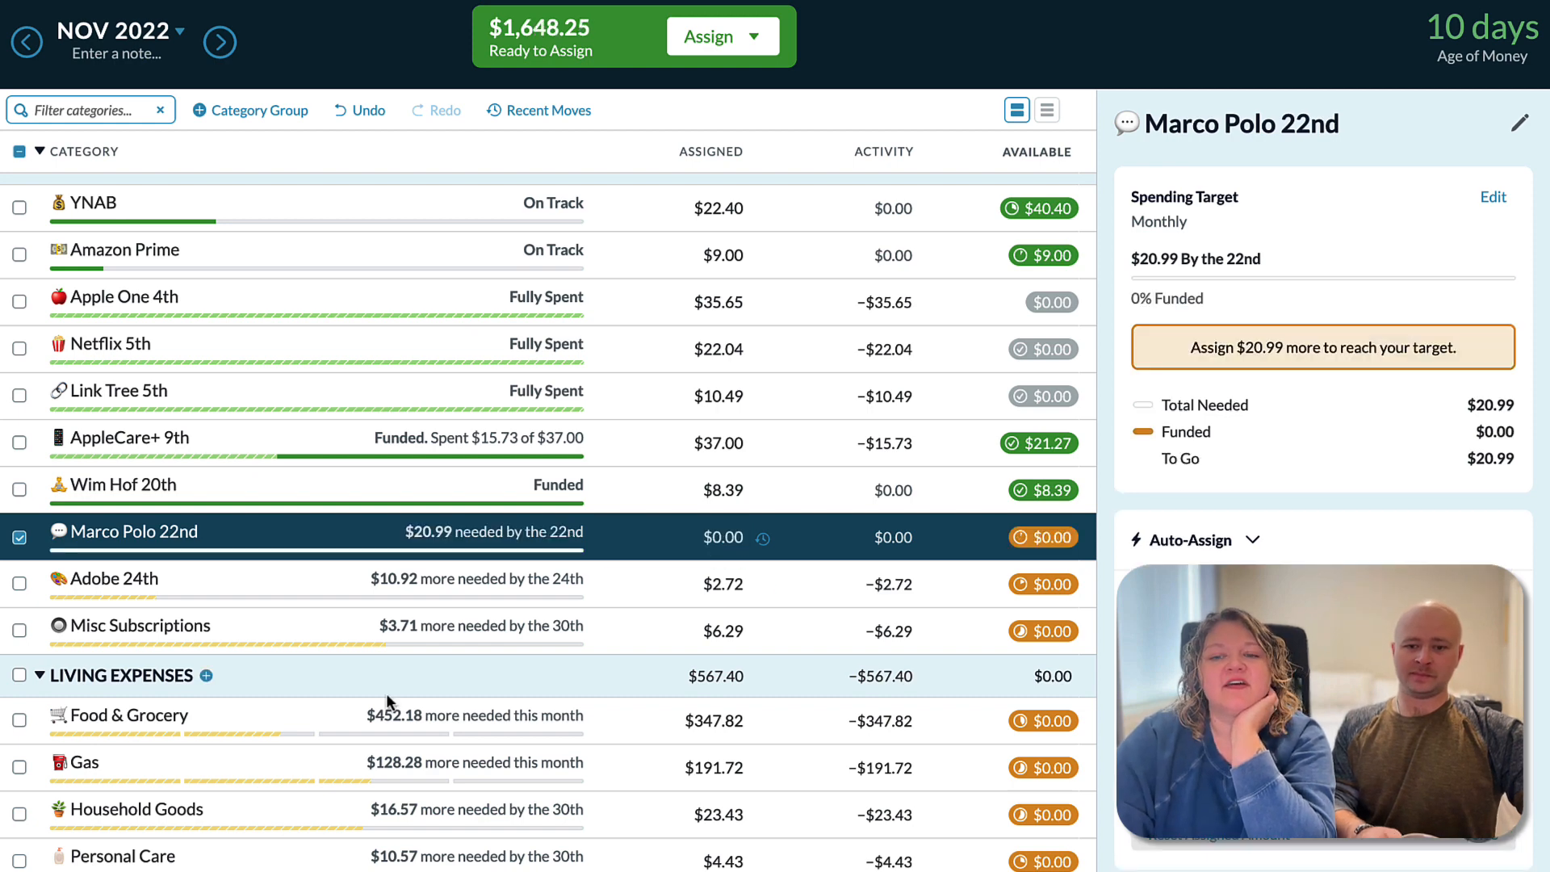
click(742, 533)
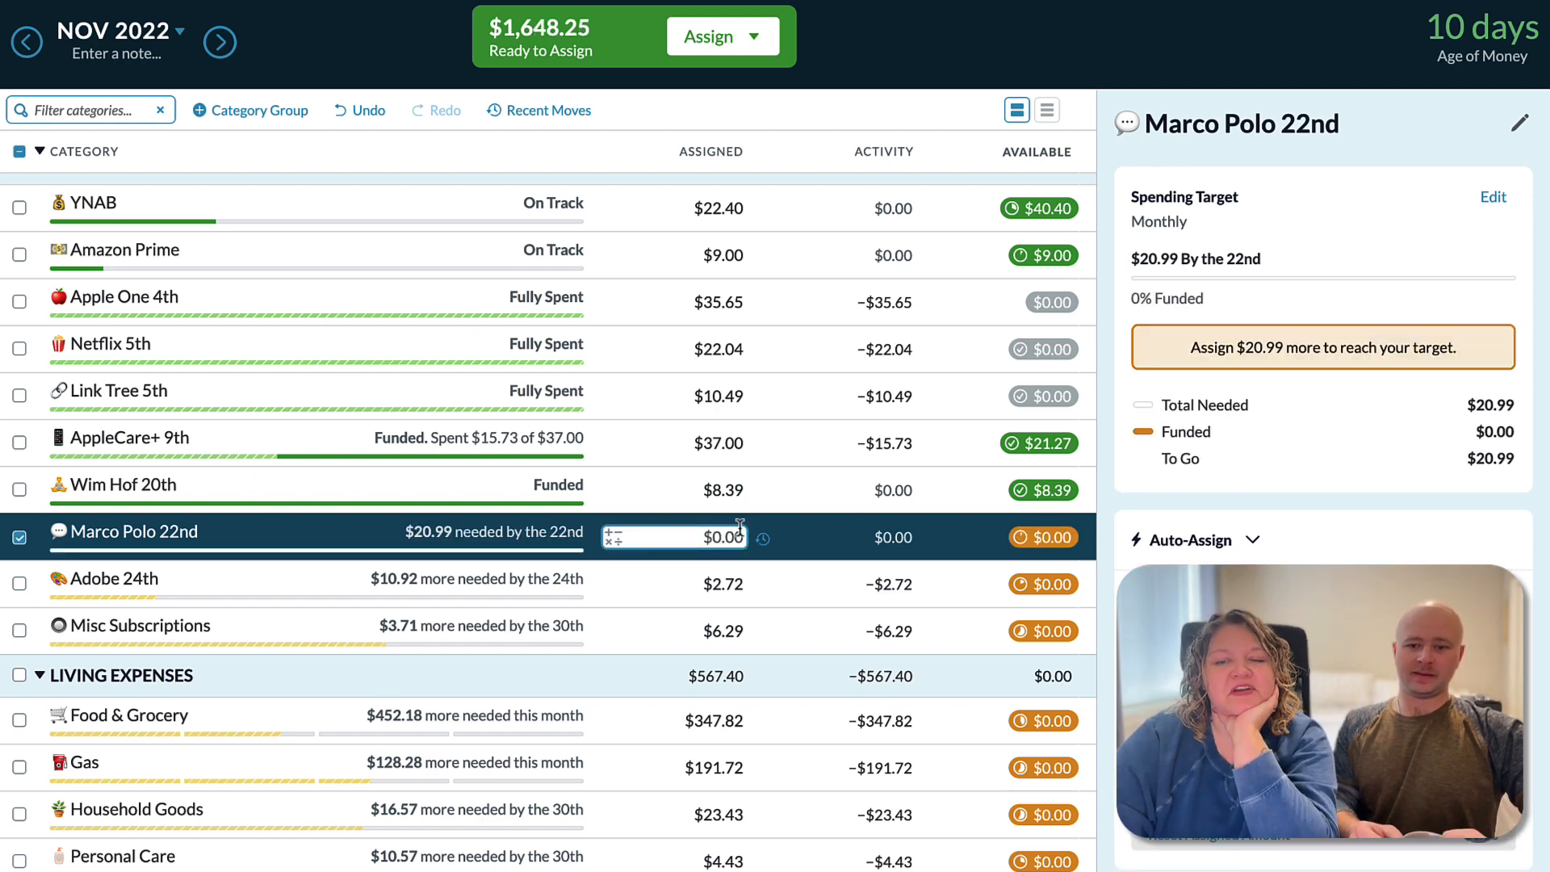
Set the assigned amounts of Adobe 24th to $13.64 and Misc Subscriptions to $10.
click(709, 564)
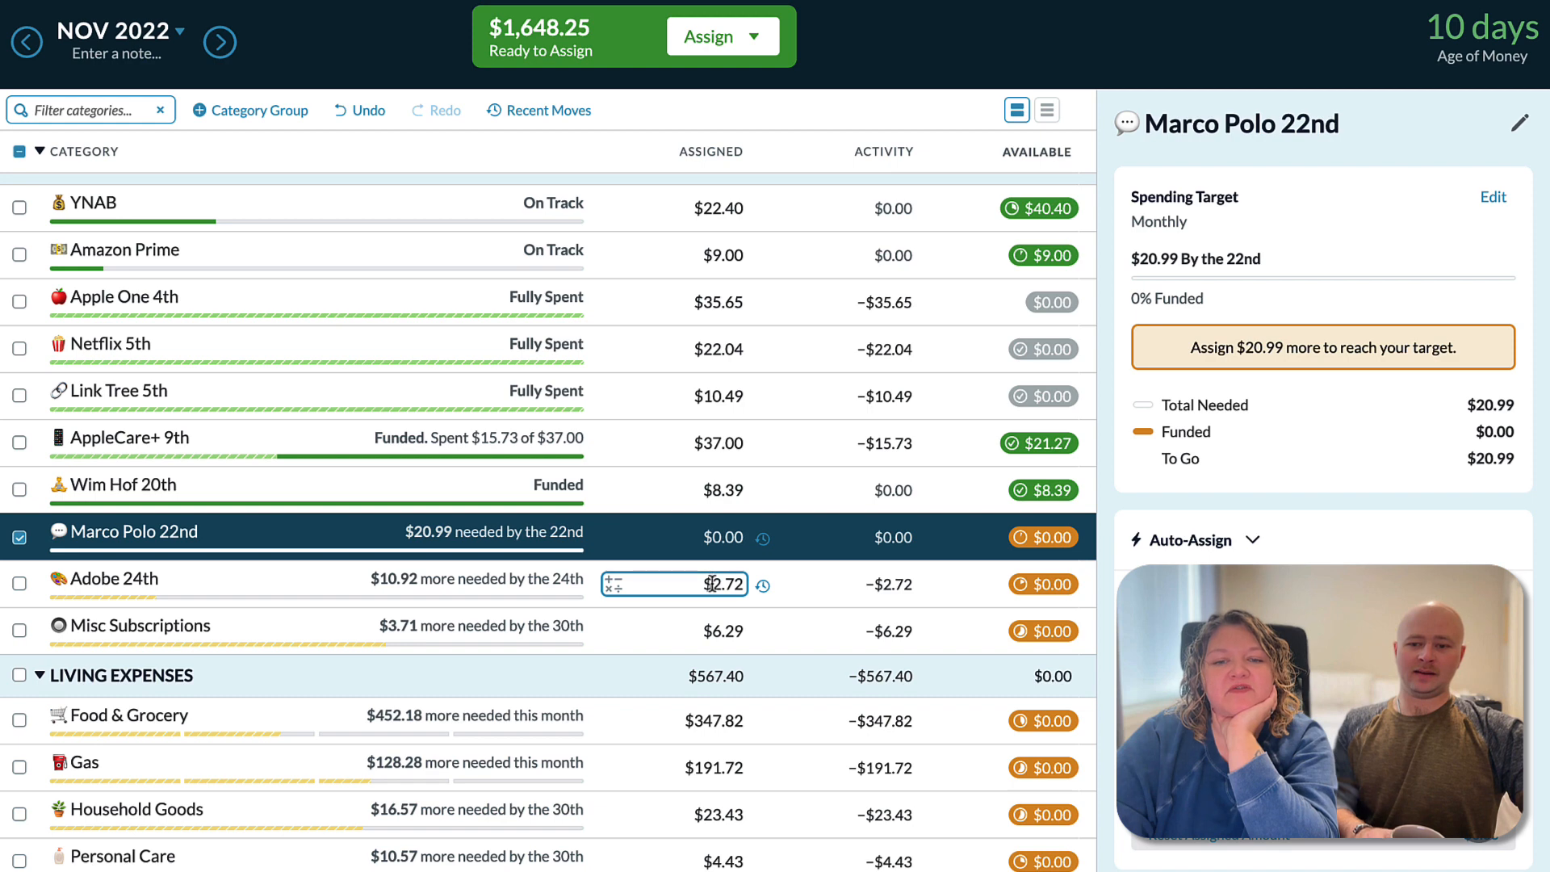
click(711, 583)
key(Return)
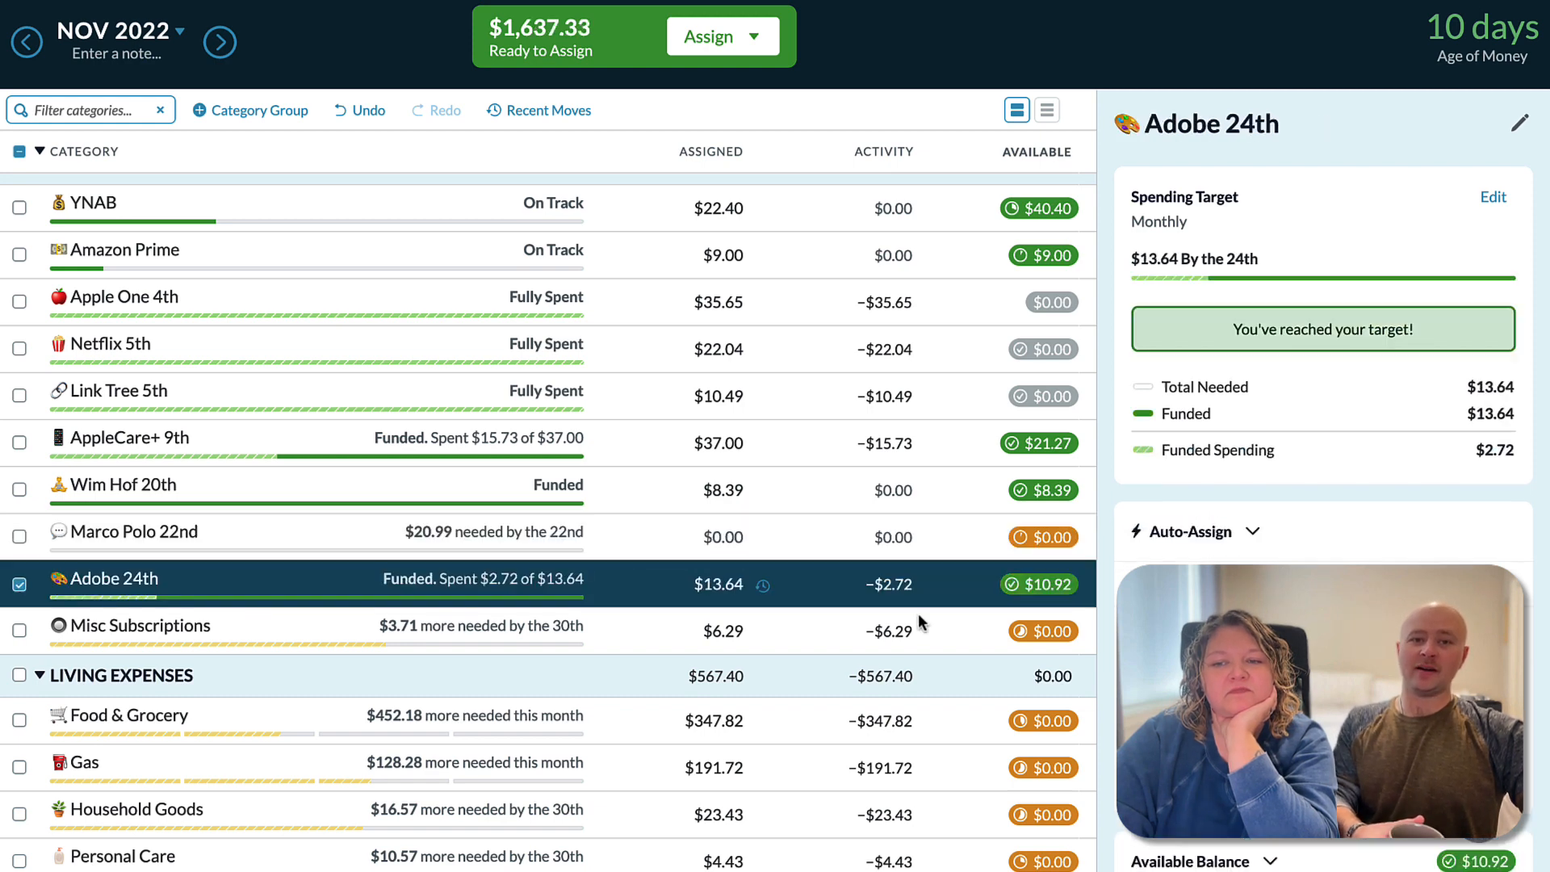
click(708, 630)
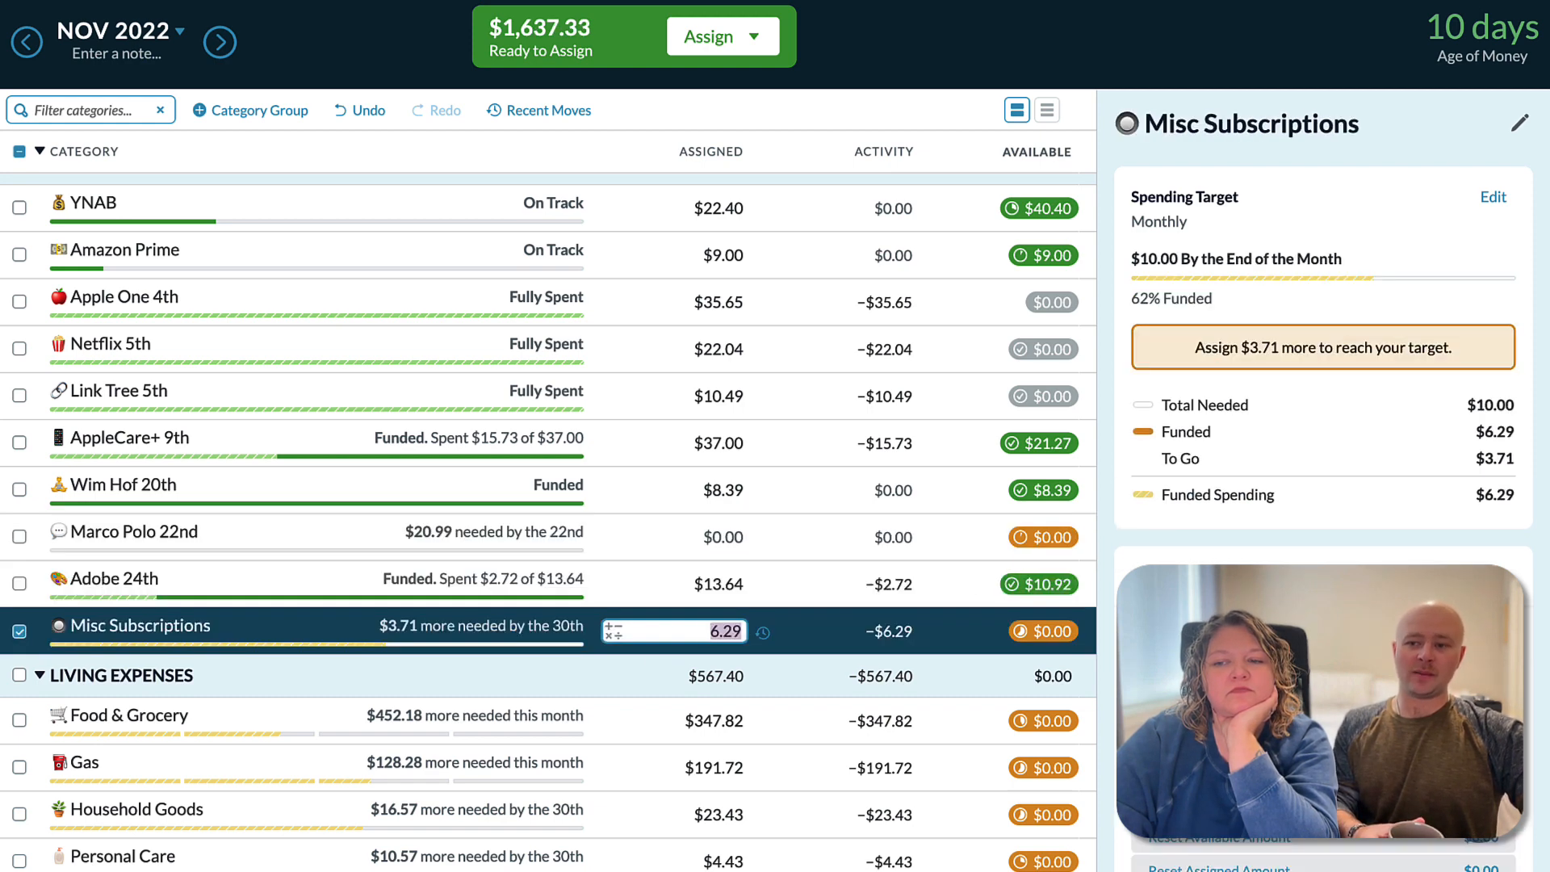
text(10)
key(Return)
Remove the Marco Polo 22nd category from the Subscriptions group.
click(713, 537)
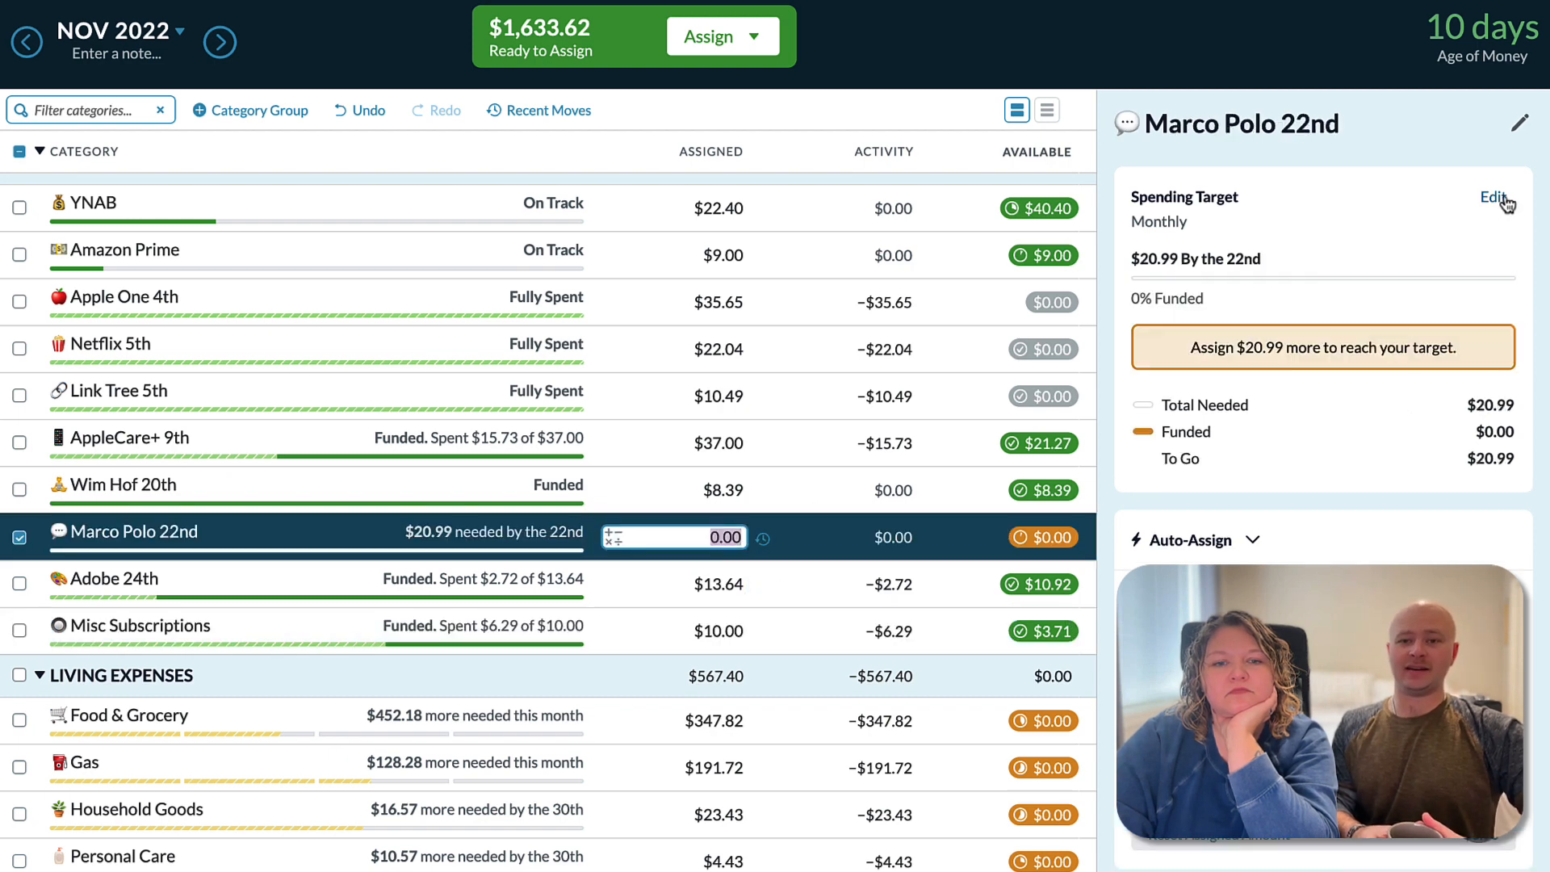
click(125, 535)
click(10, 650)
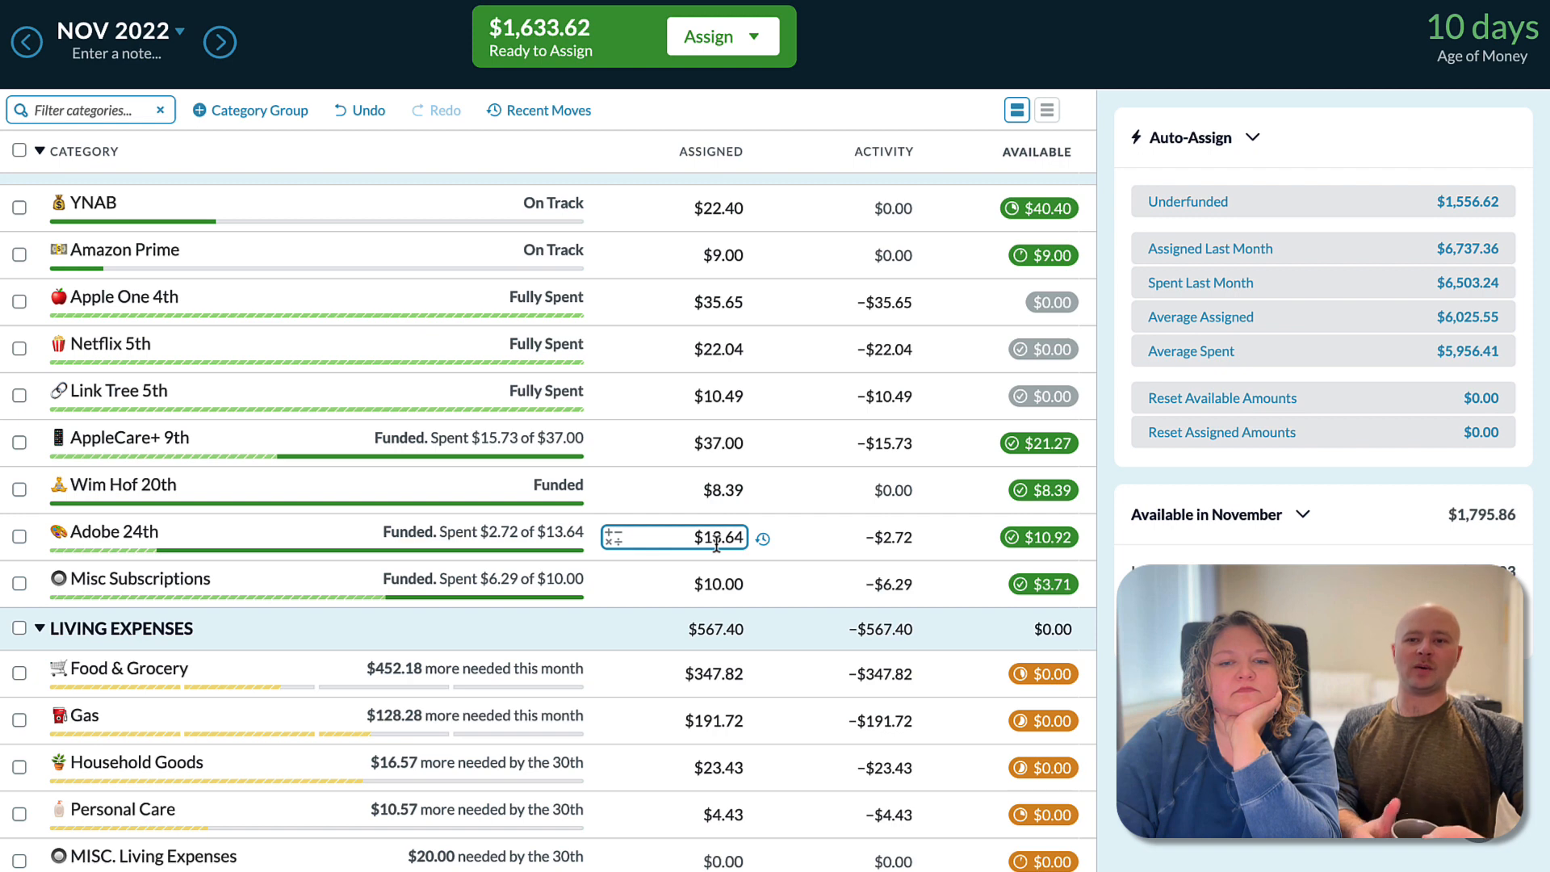
Set the assigned amount of Food & Grocery under Living Expenses to $800 and check its weekly target.
scroll(716, 546, down, 3)
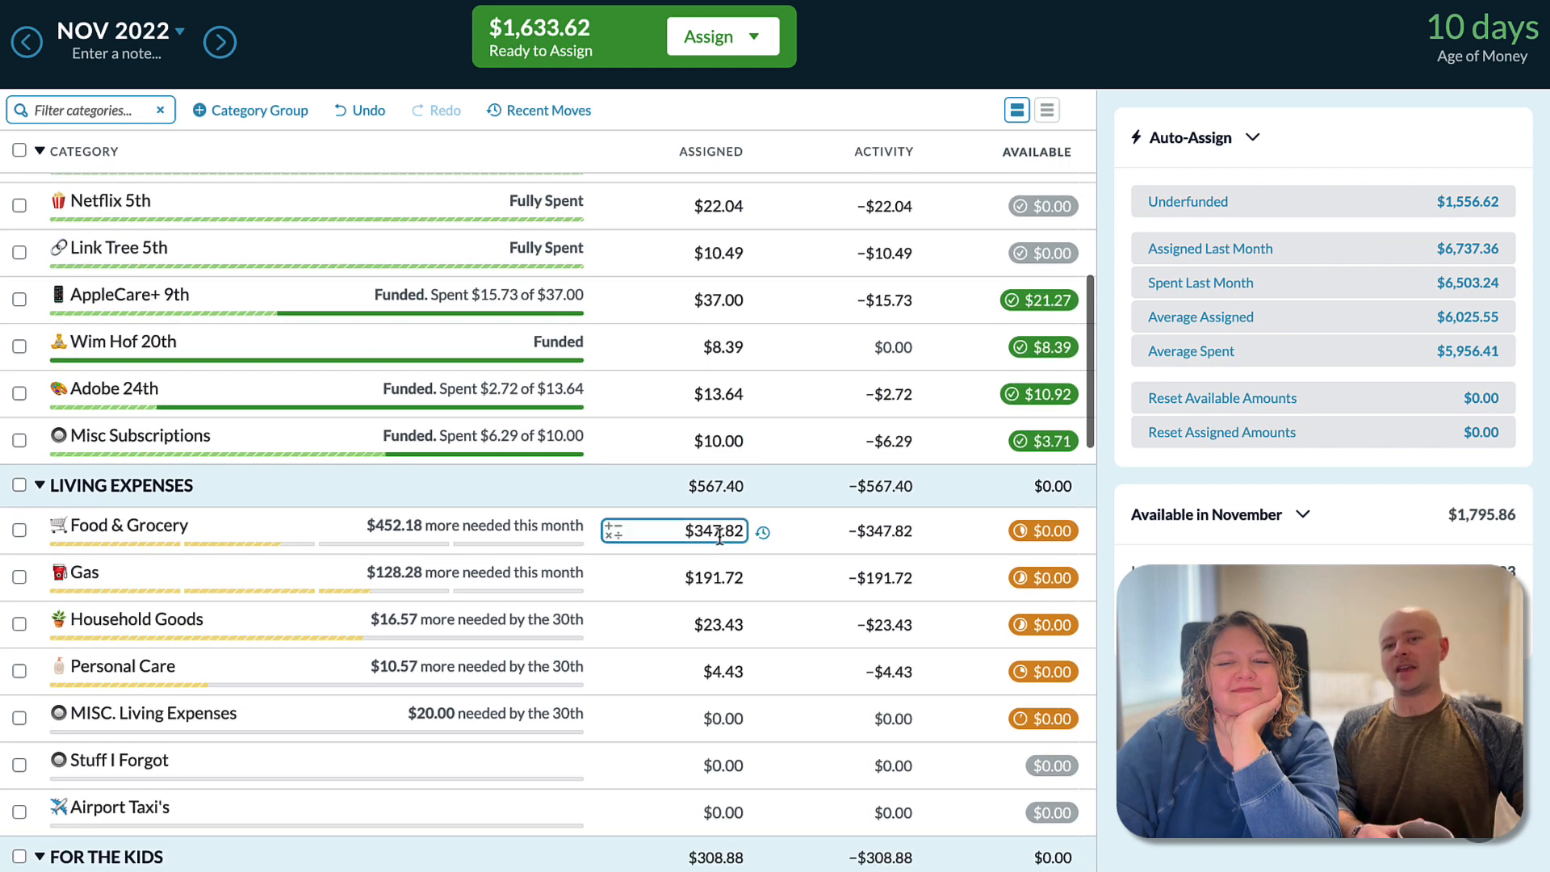
click(720, 536)
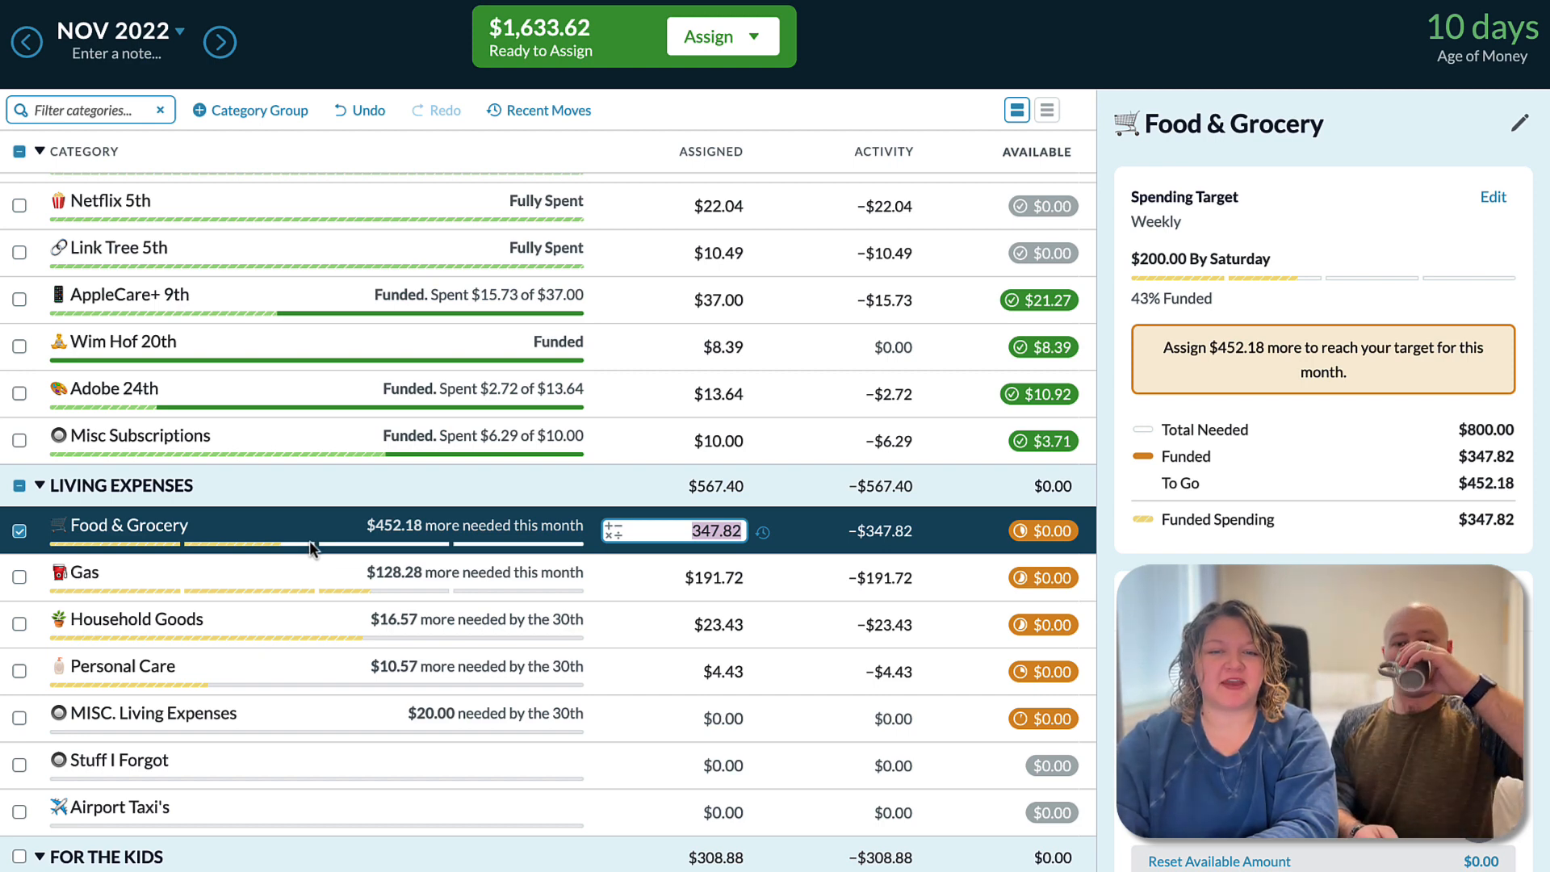
text(800)
key(Return)
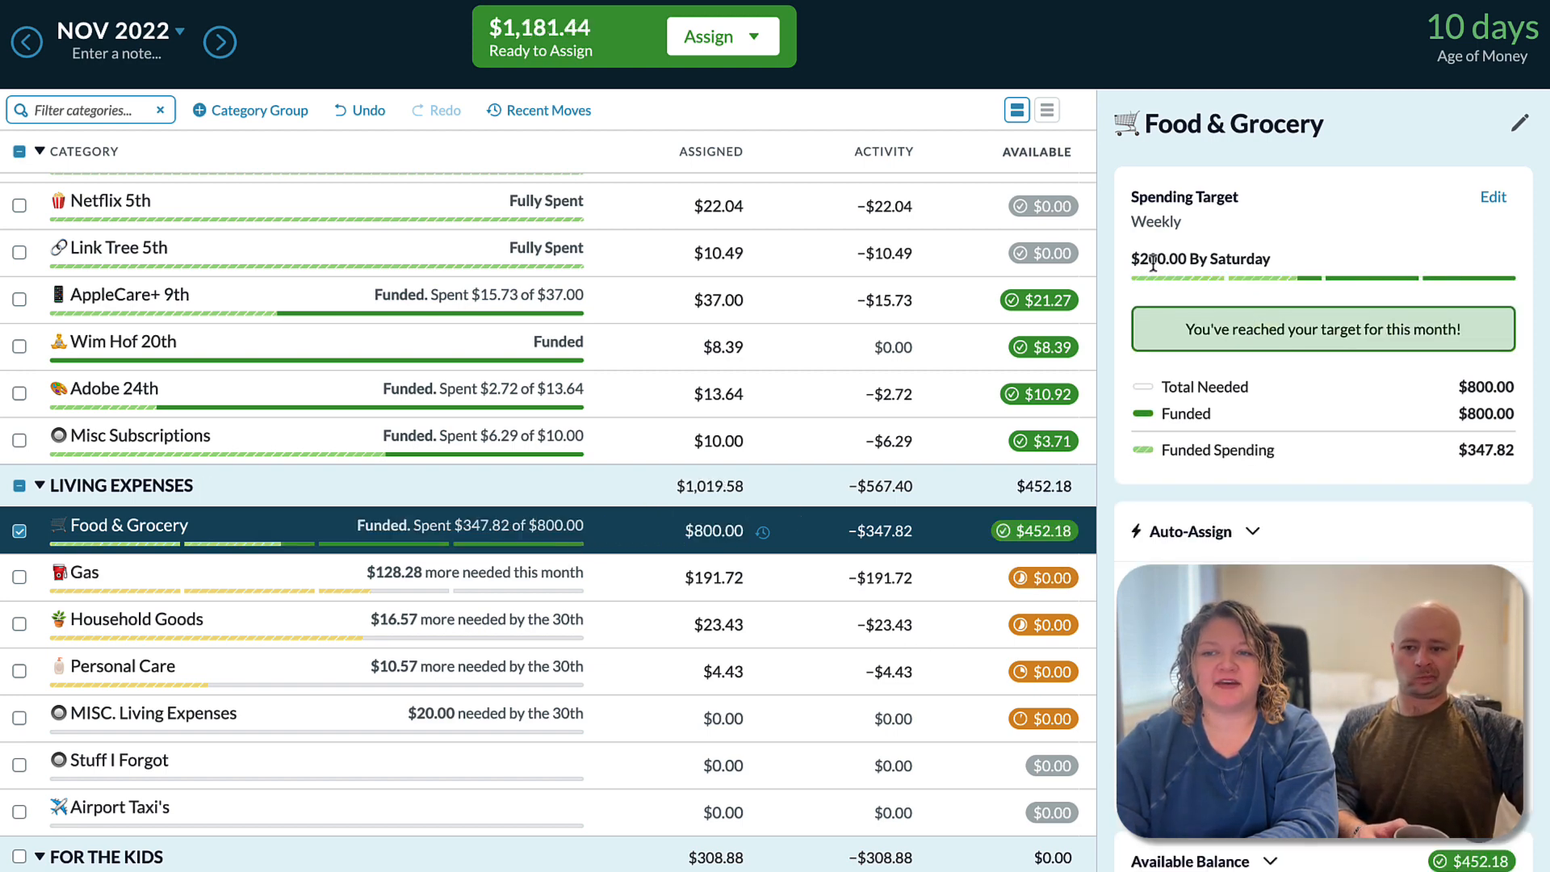
drag(1155, 264, 1217, 261)
click(1217, 263)
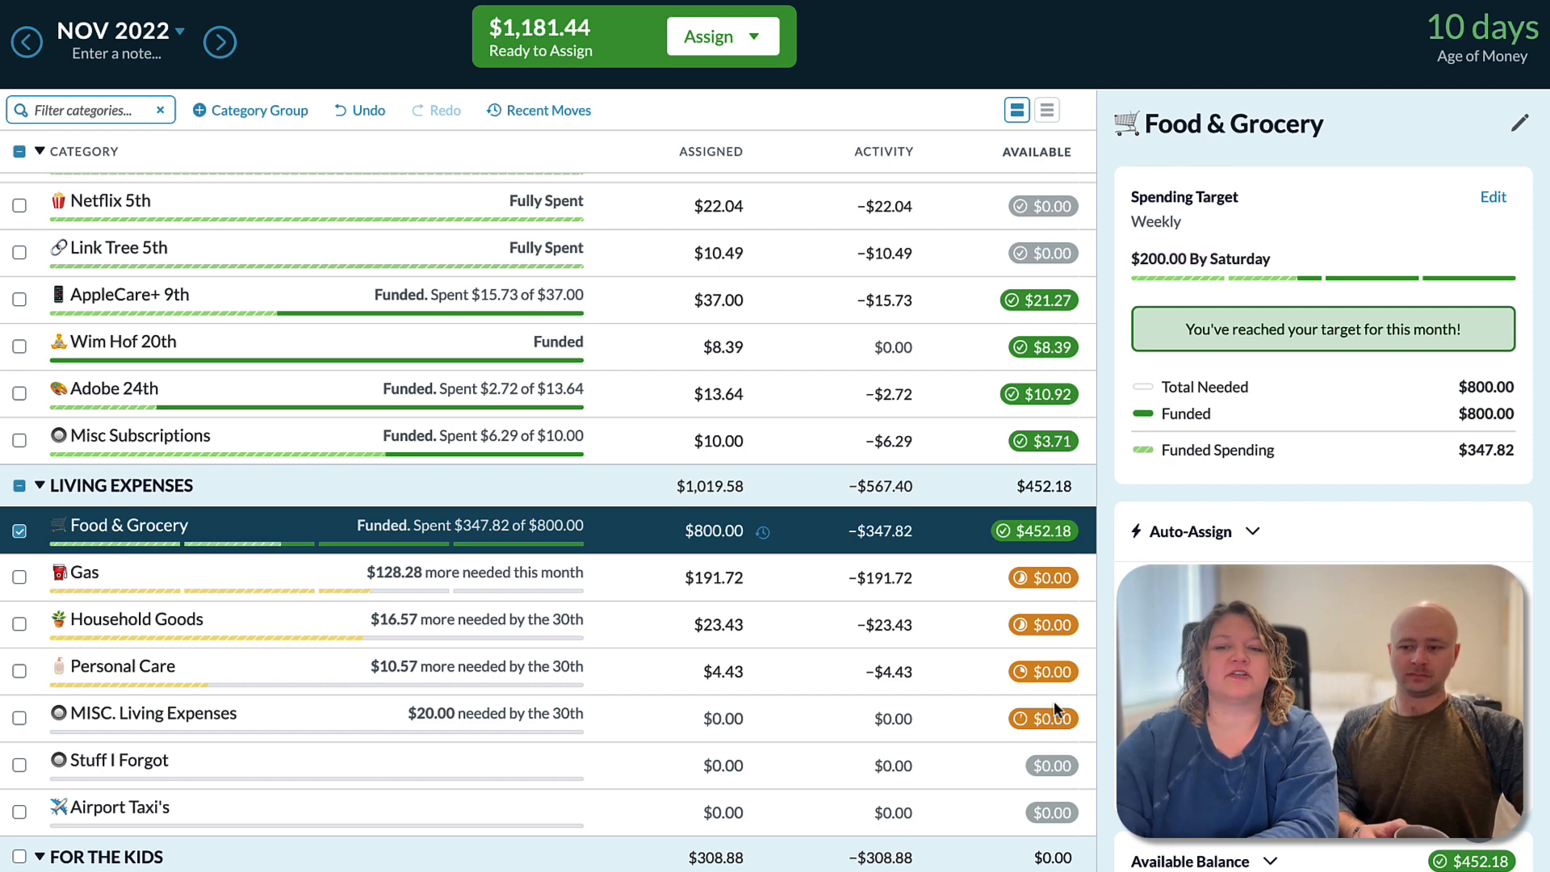
Set the assigned amount of the Gas category under Living Expenses to $320.
click(717, 578)
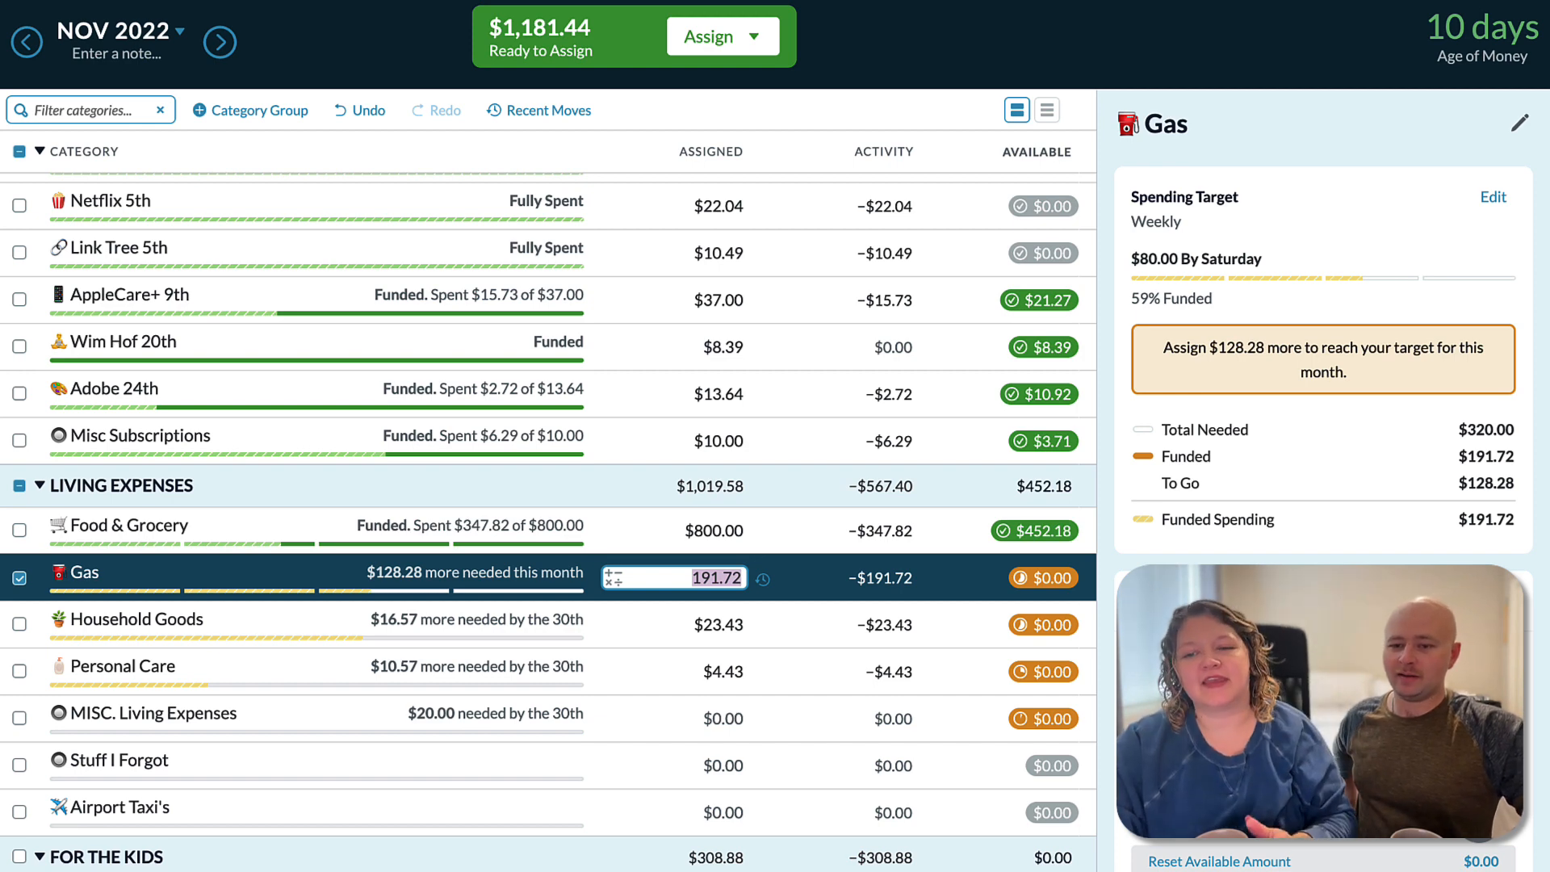
text(320)
key(Return)
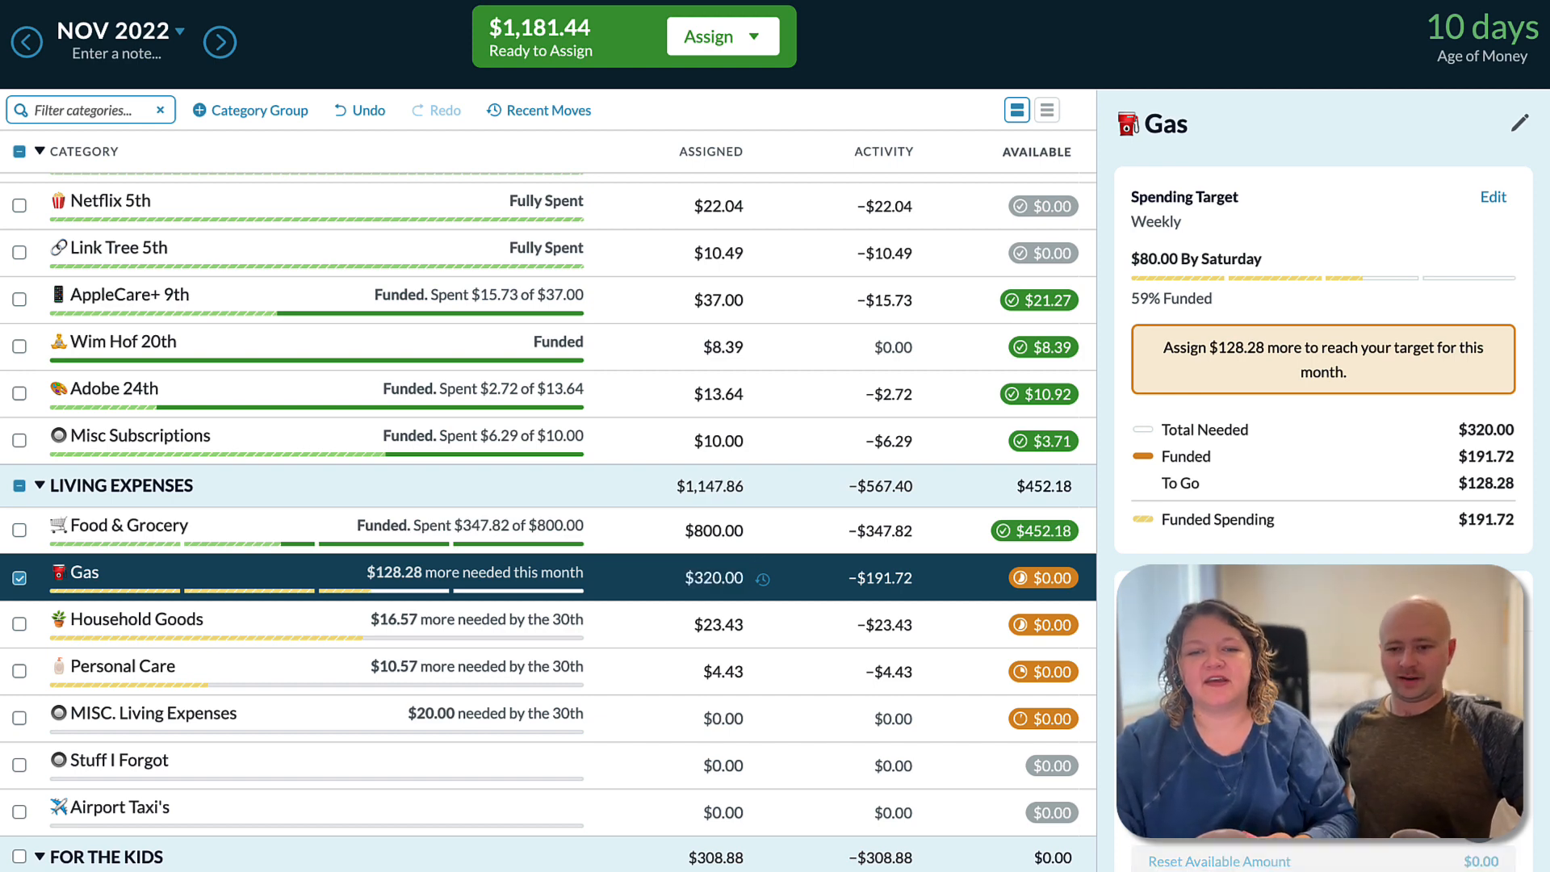
click(703, 579)
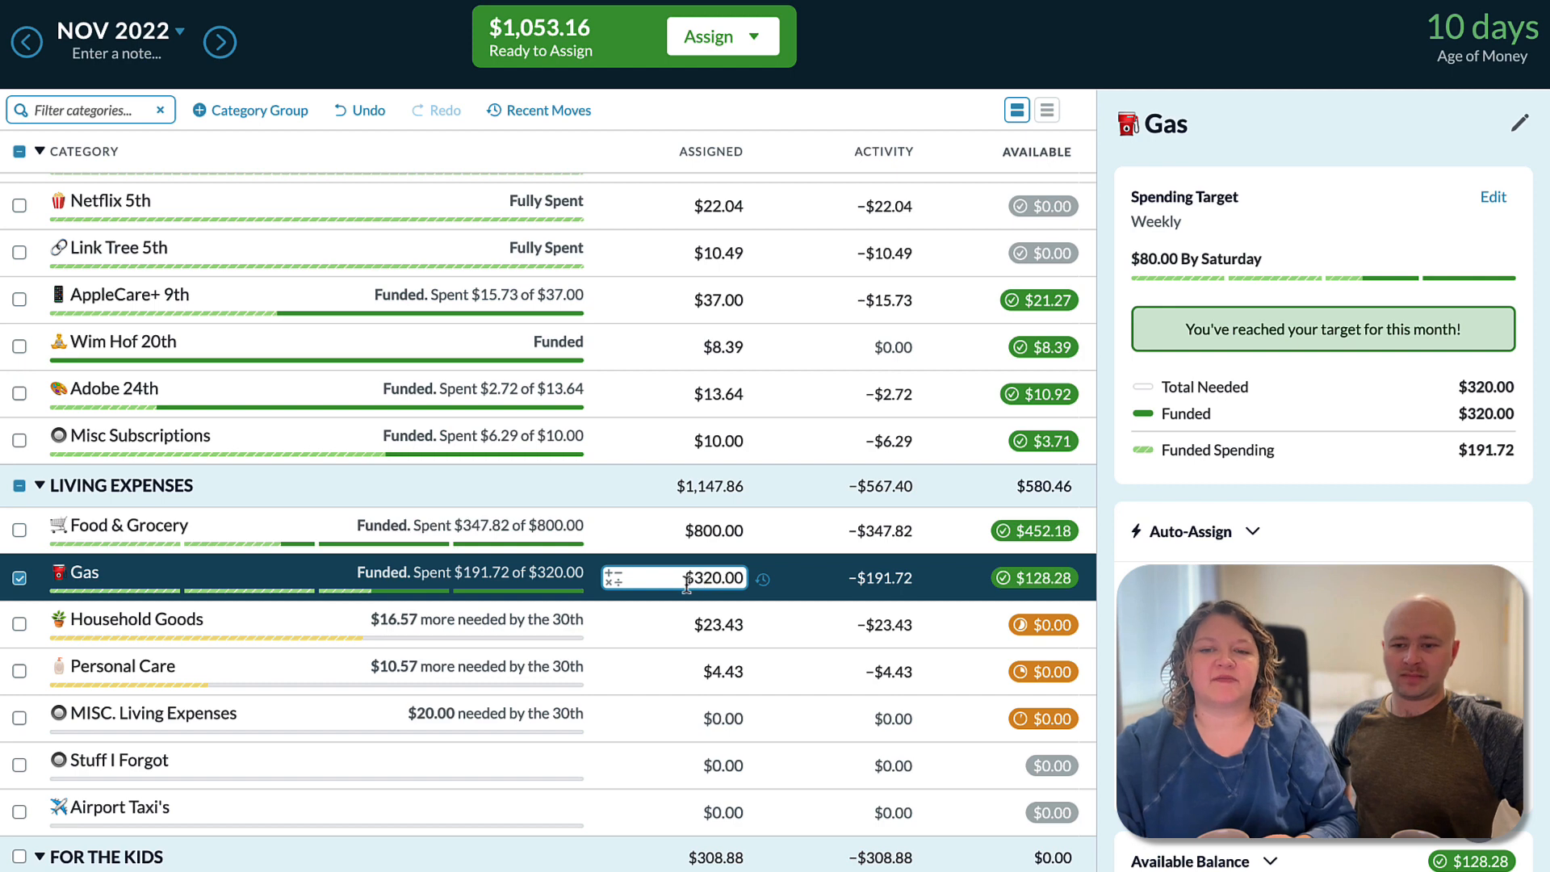
click(533, 598)
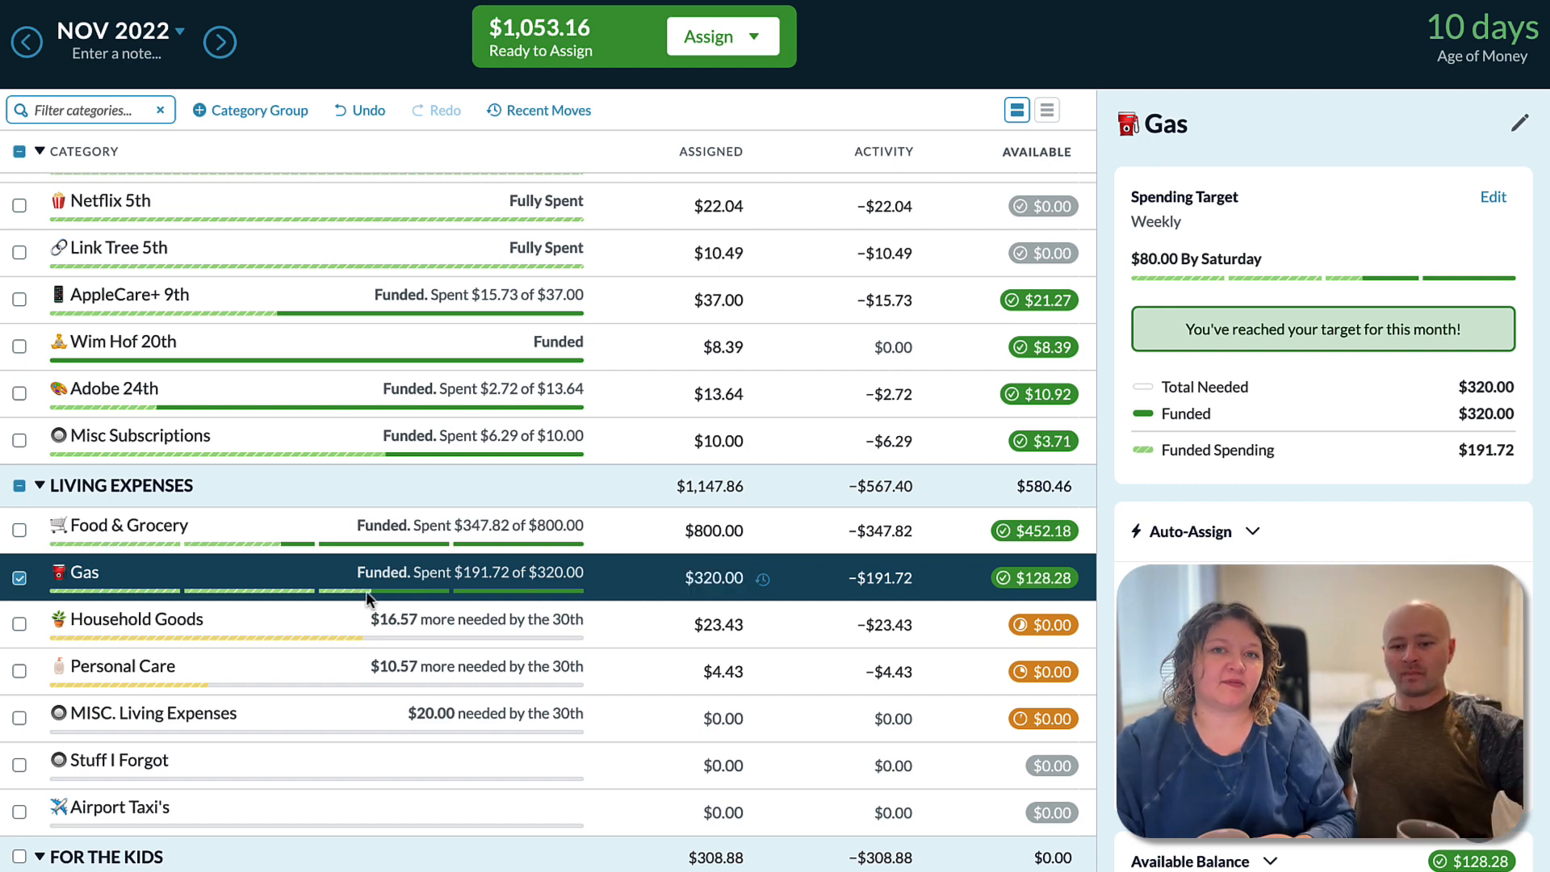
click(604, 599)
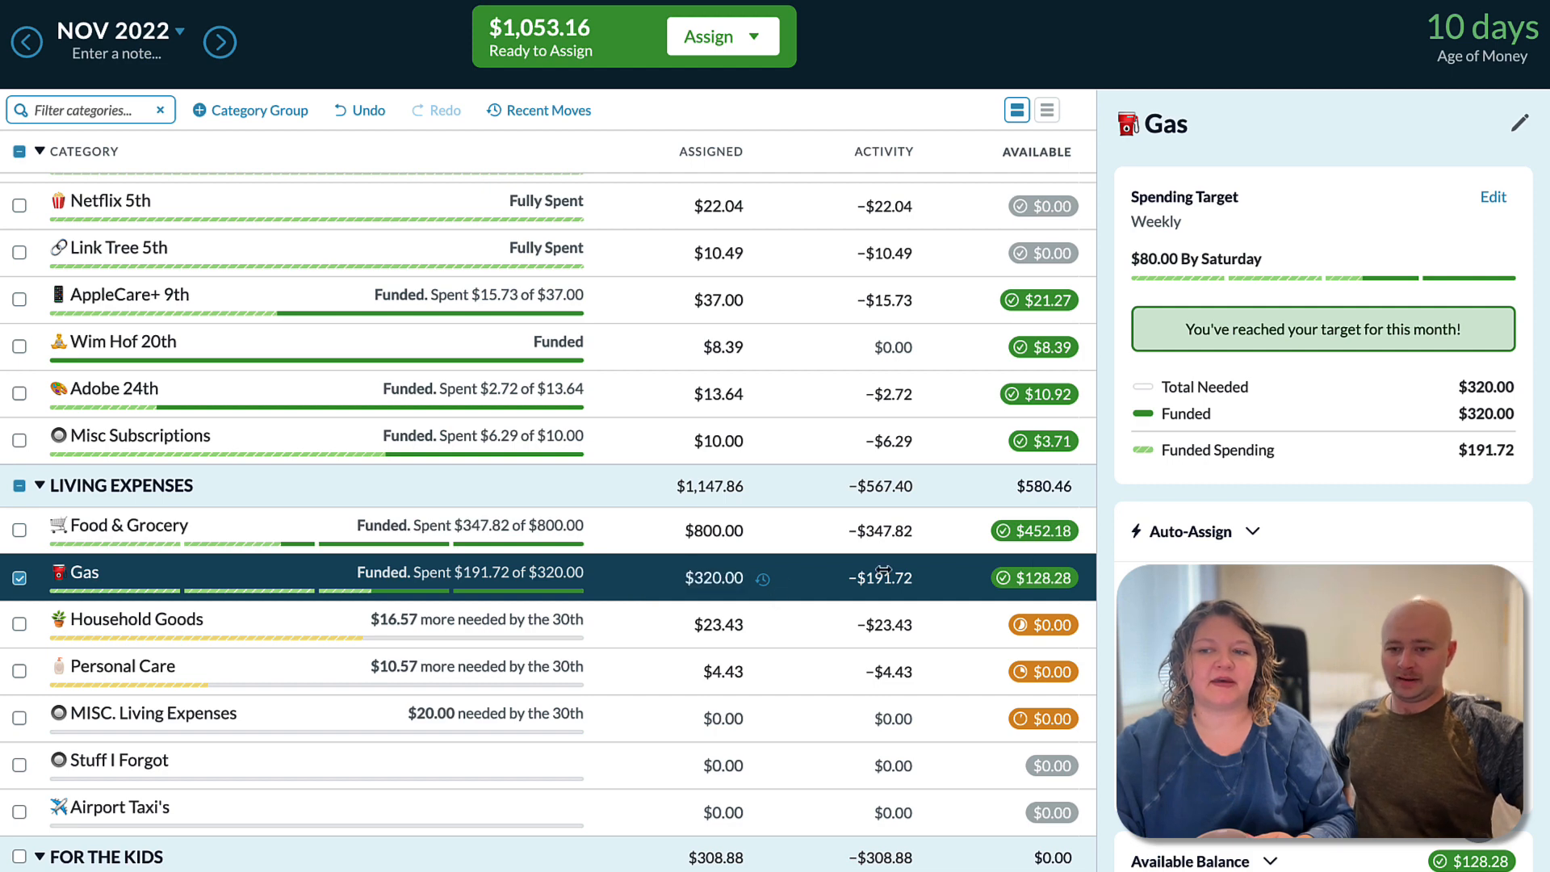
Set the assigned amounts of Household Goods to $40 and Personal Care to $15 under Living Expenses.
click(713, 626)
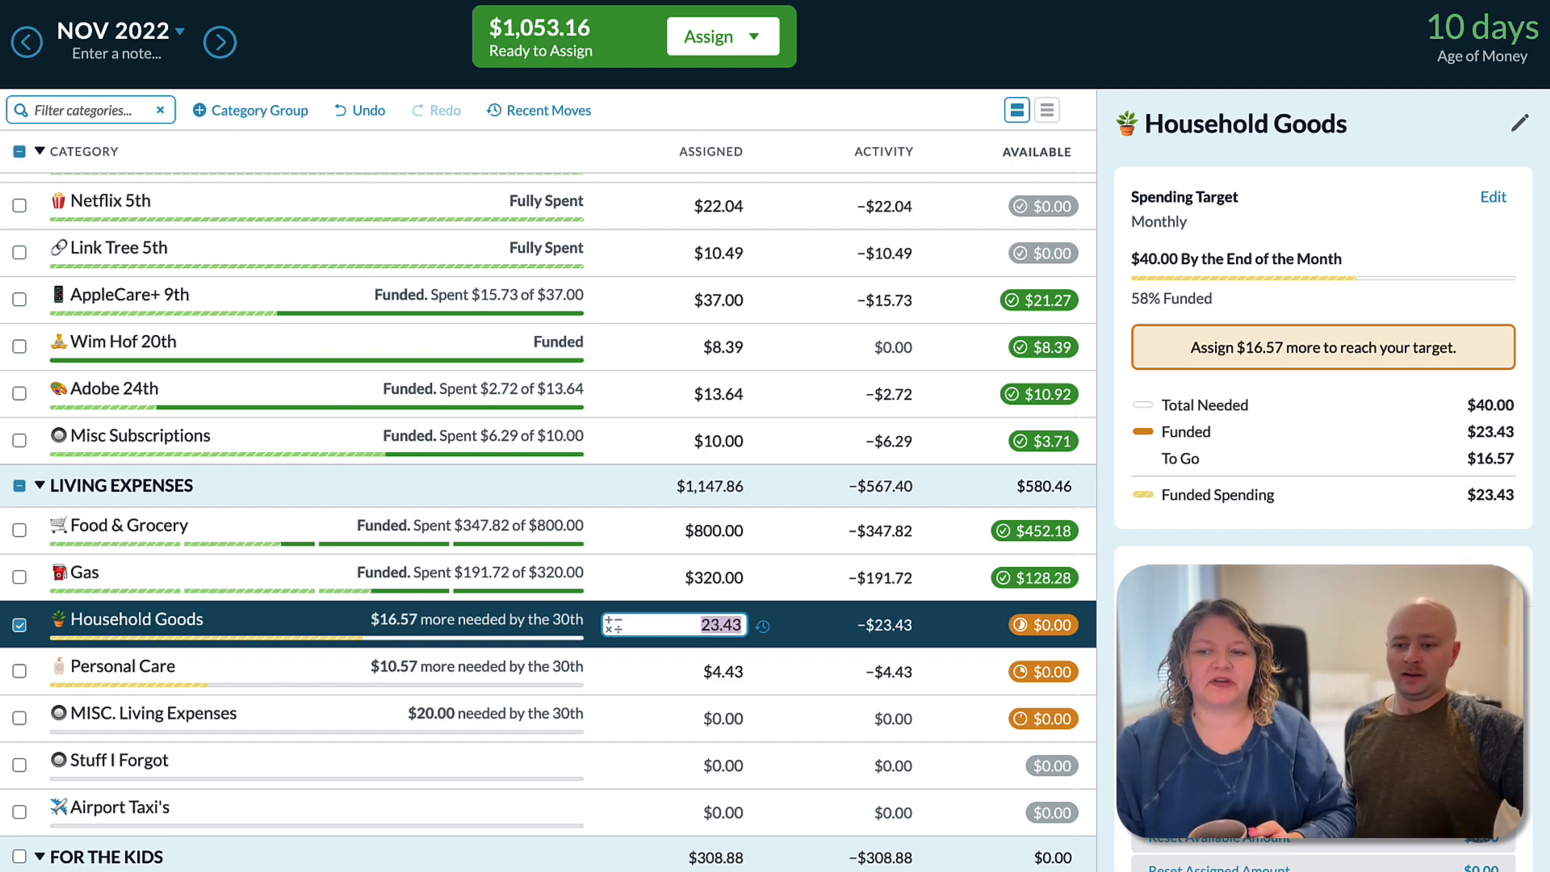
text(40)
key(Return)
click(710, 674)
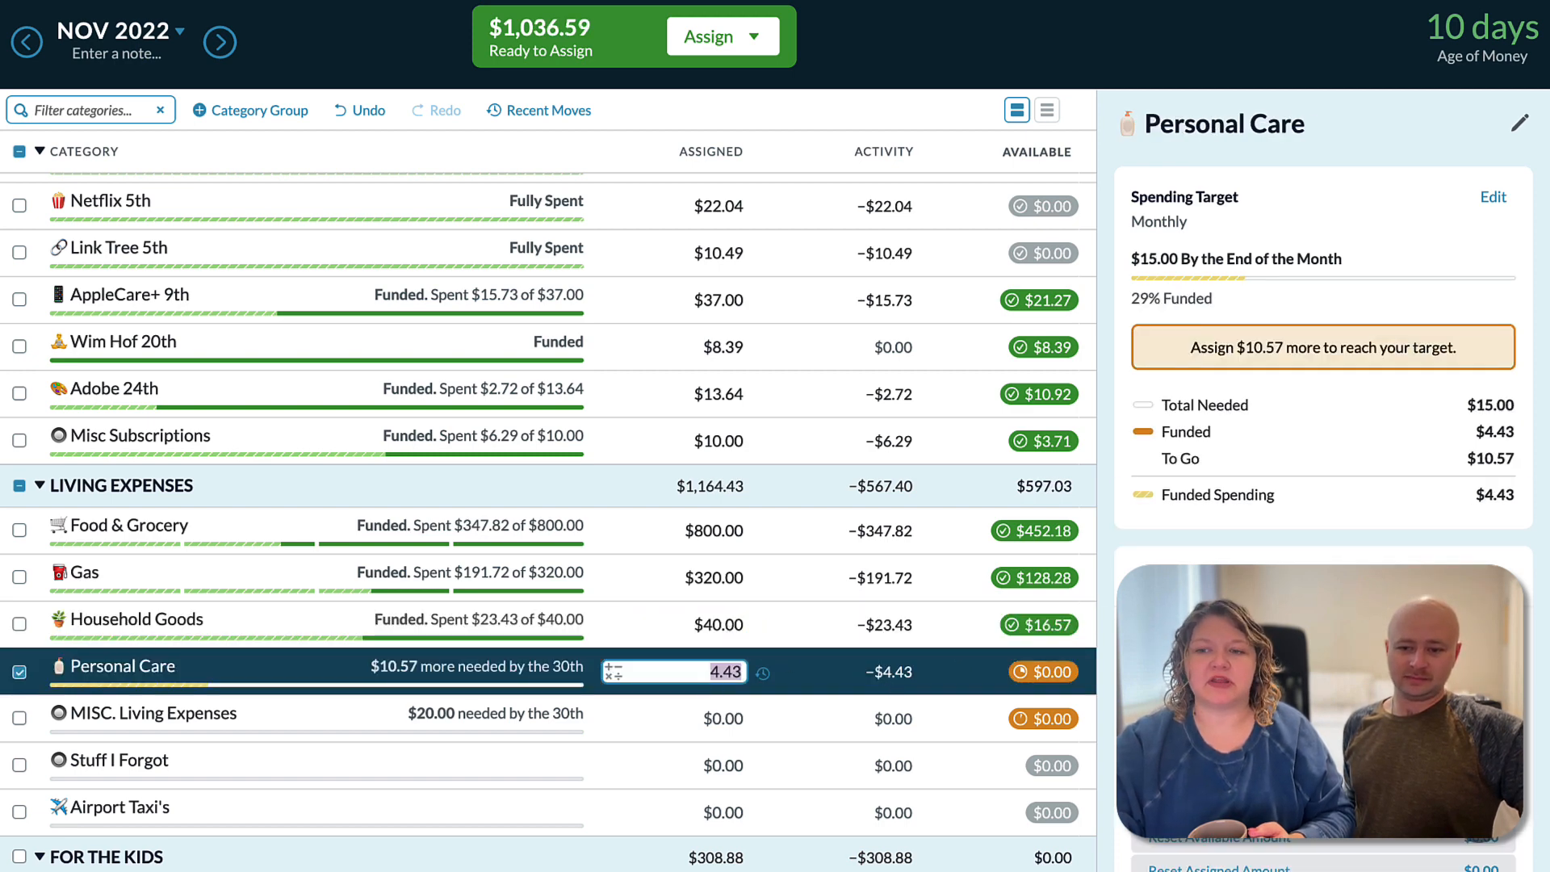
text(15)
key(Return)
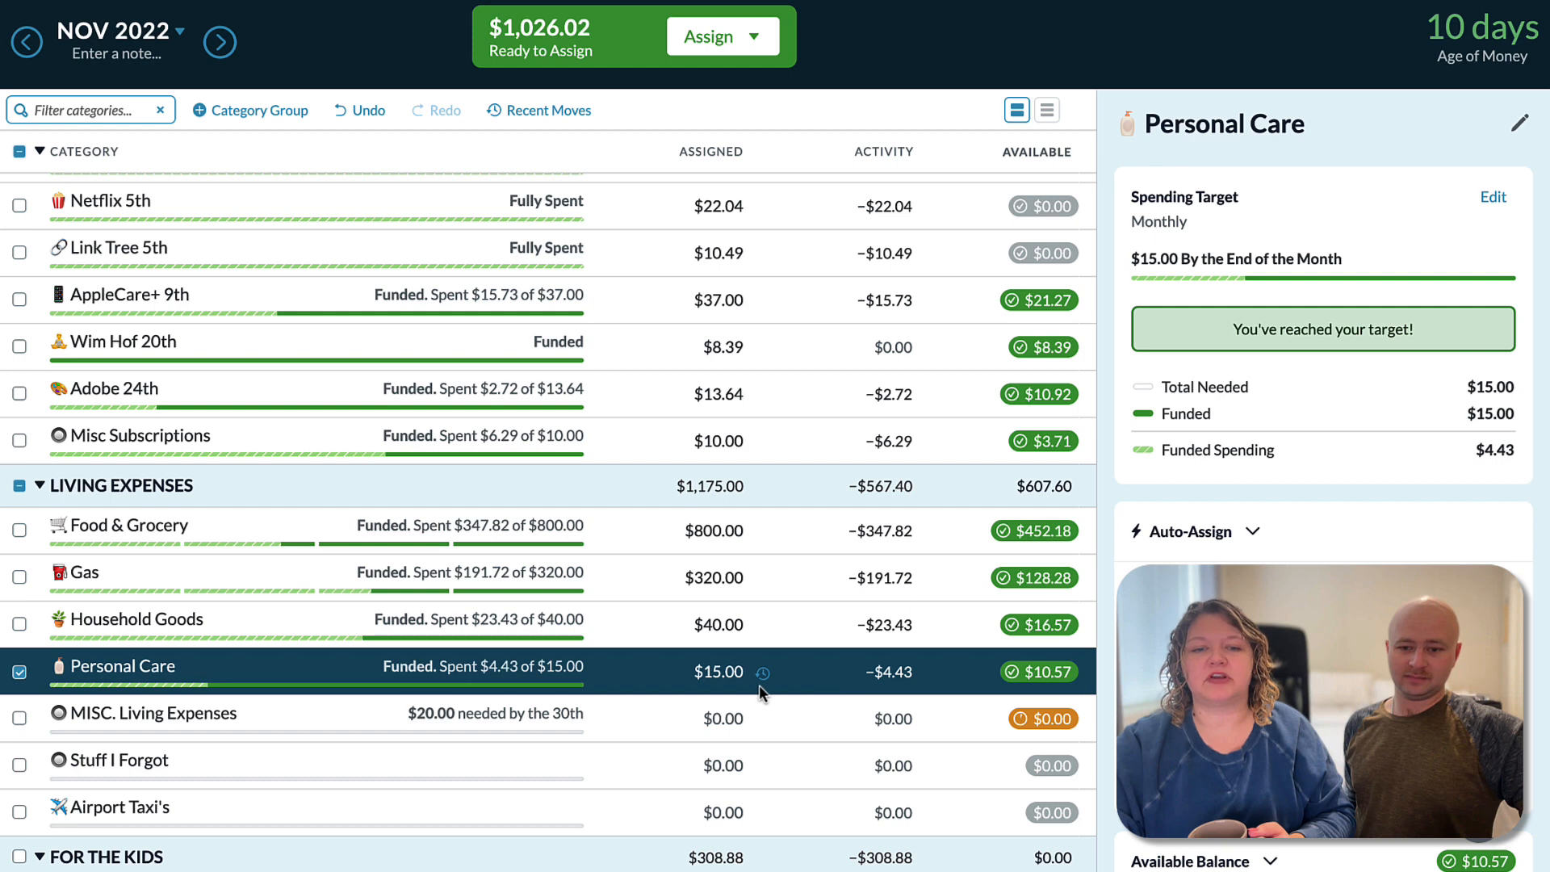
Set the assigned amount of MISC. Living Expenses to $20 and deselect the category.
click(713, 718)
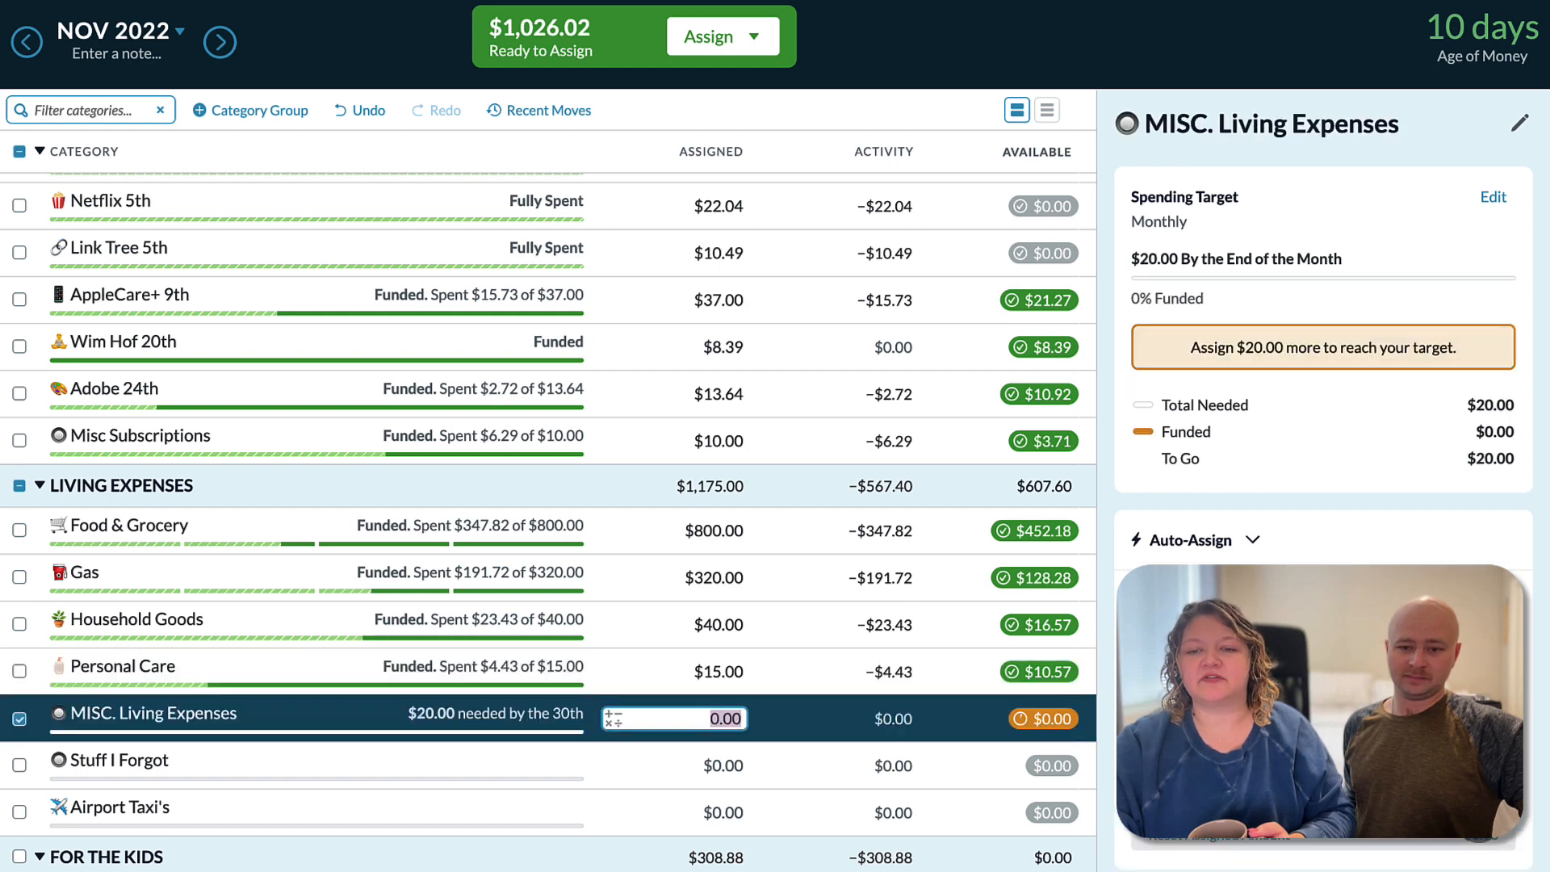
text(20)
key(Return)
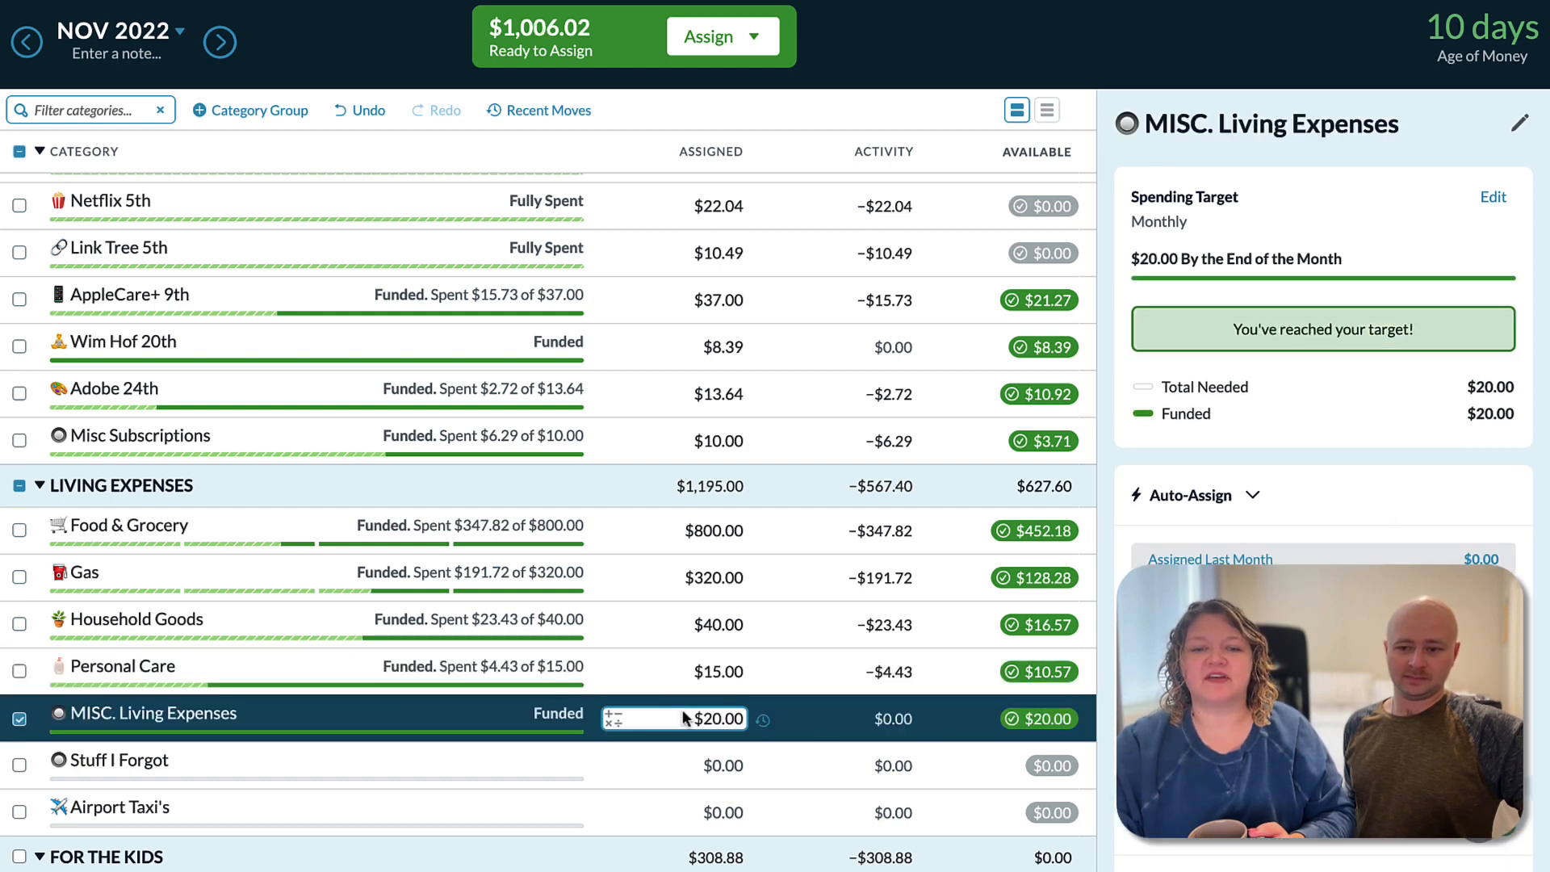
click(19, 719)
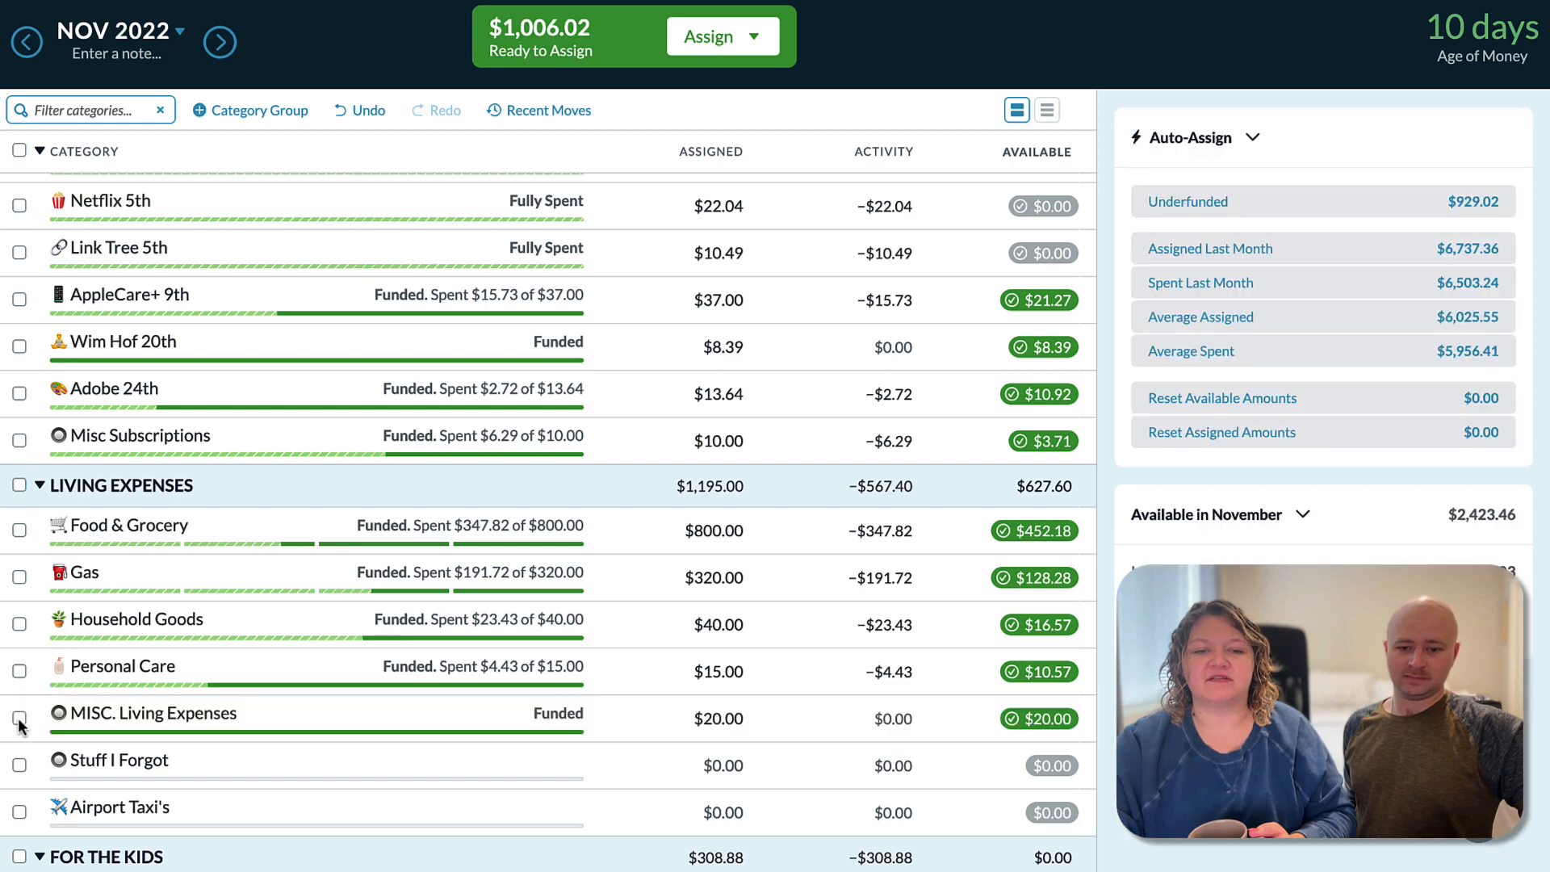
click(709, 727)
scroll(709, 727, down, 1)
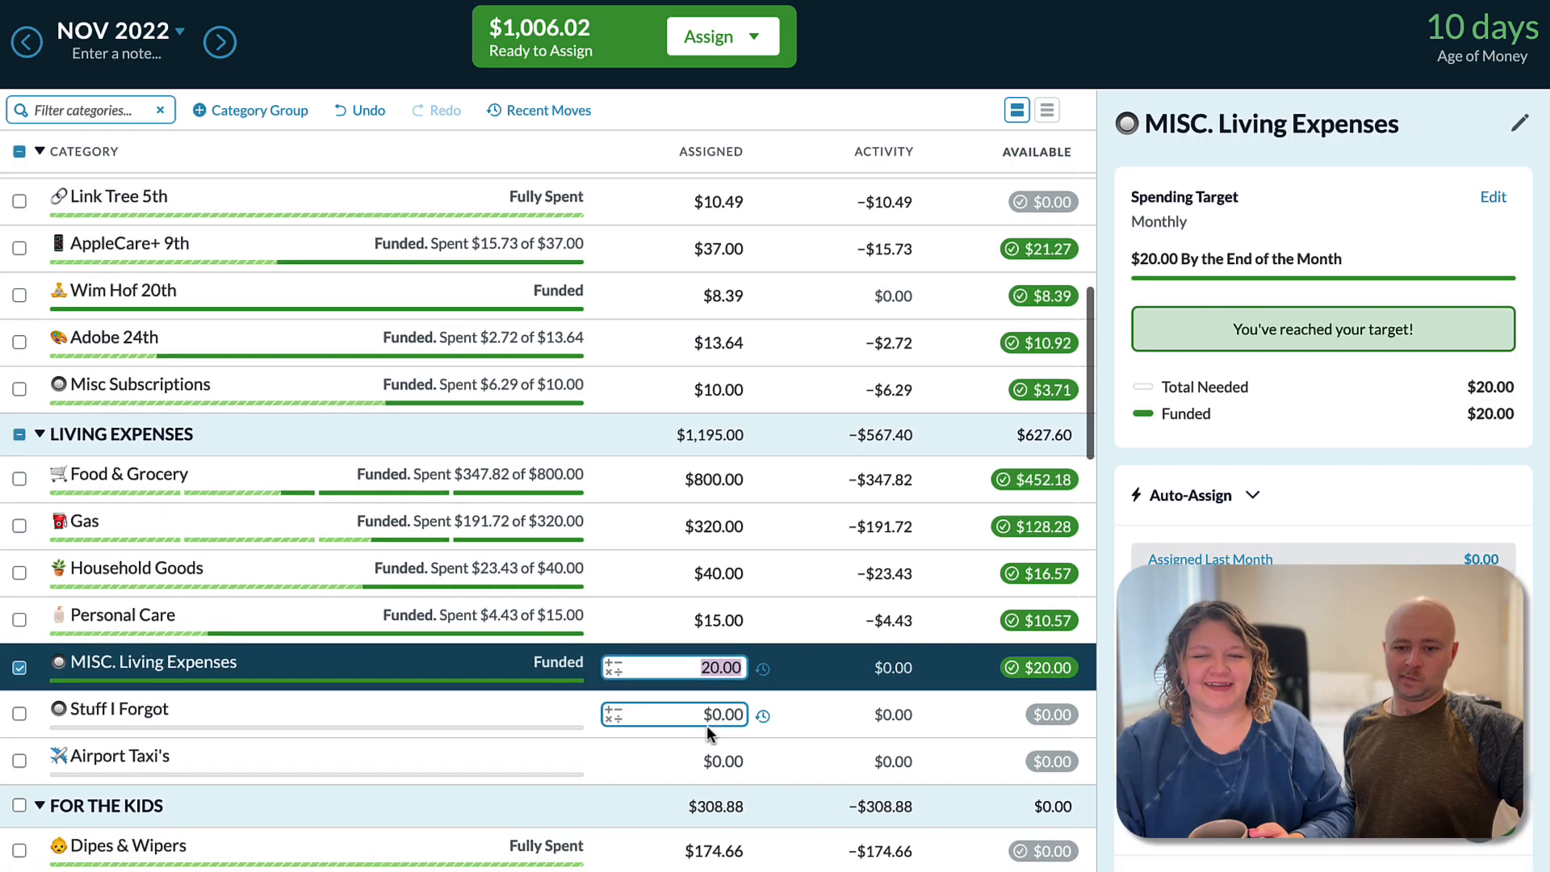
click(18, 675)
click(19, 671)
click(715, 668)
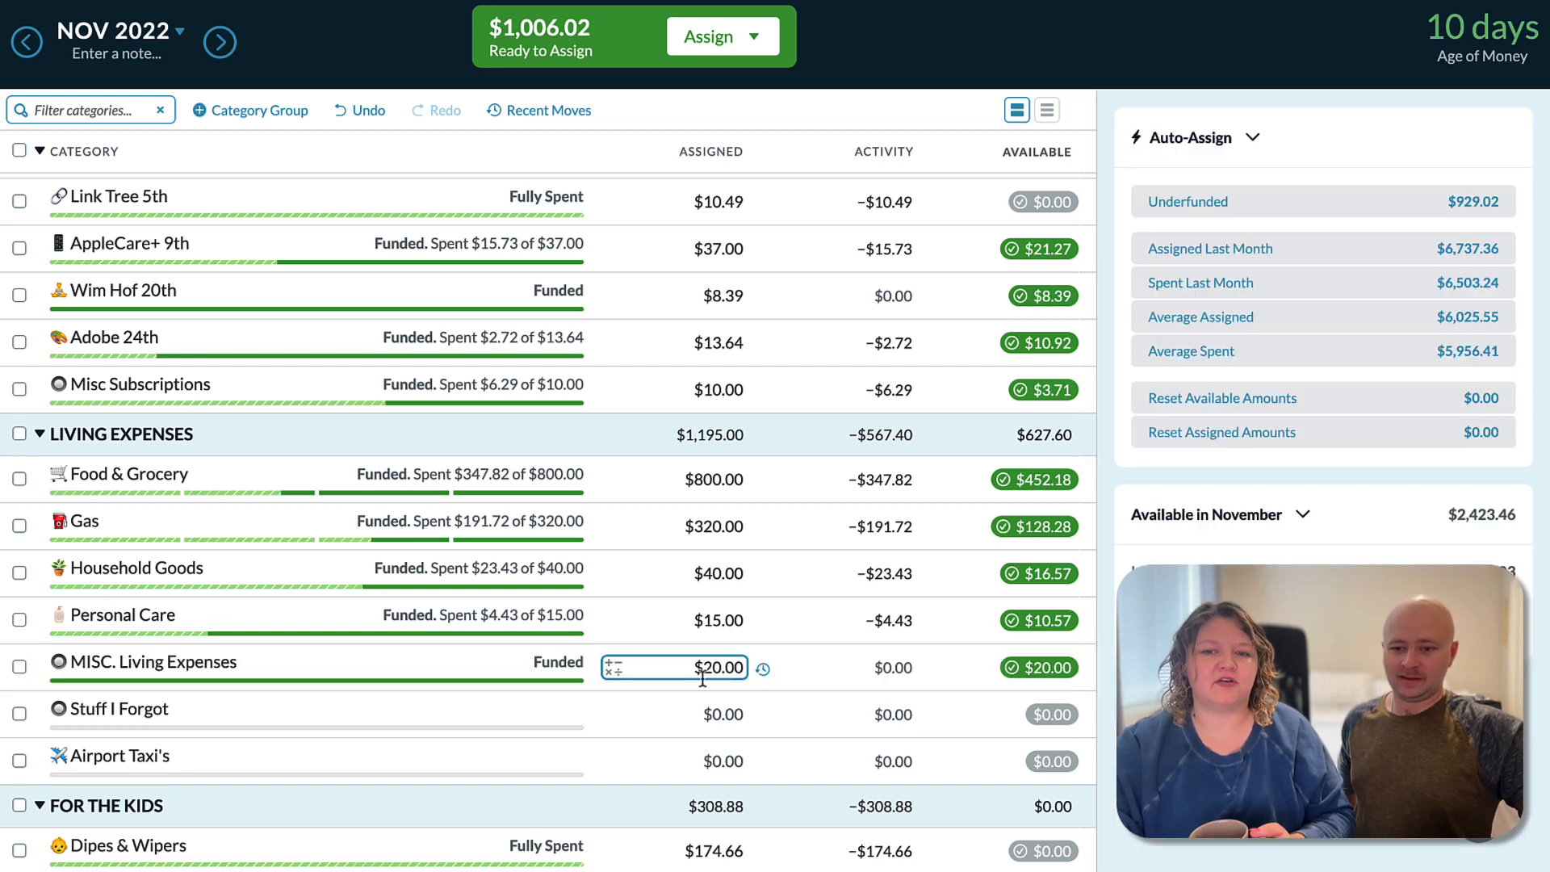
Set the assigned amounts of Toys to $30 and Misc to $10 in the For the Kids group.
scroll(717, 669, down, 3)
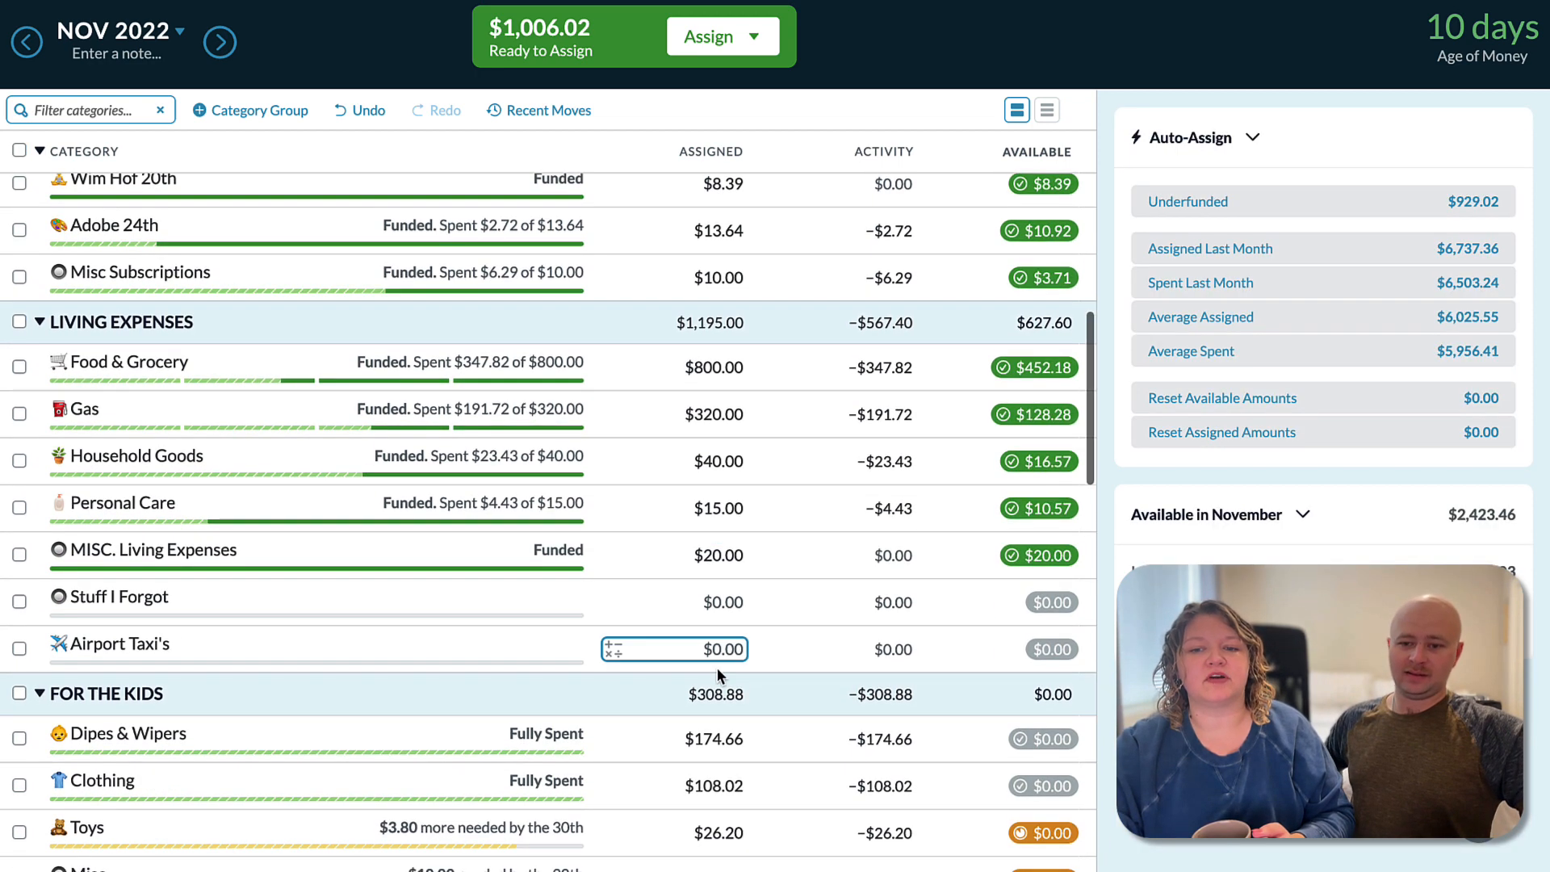
scroll(717, 668, down, 2)
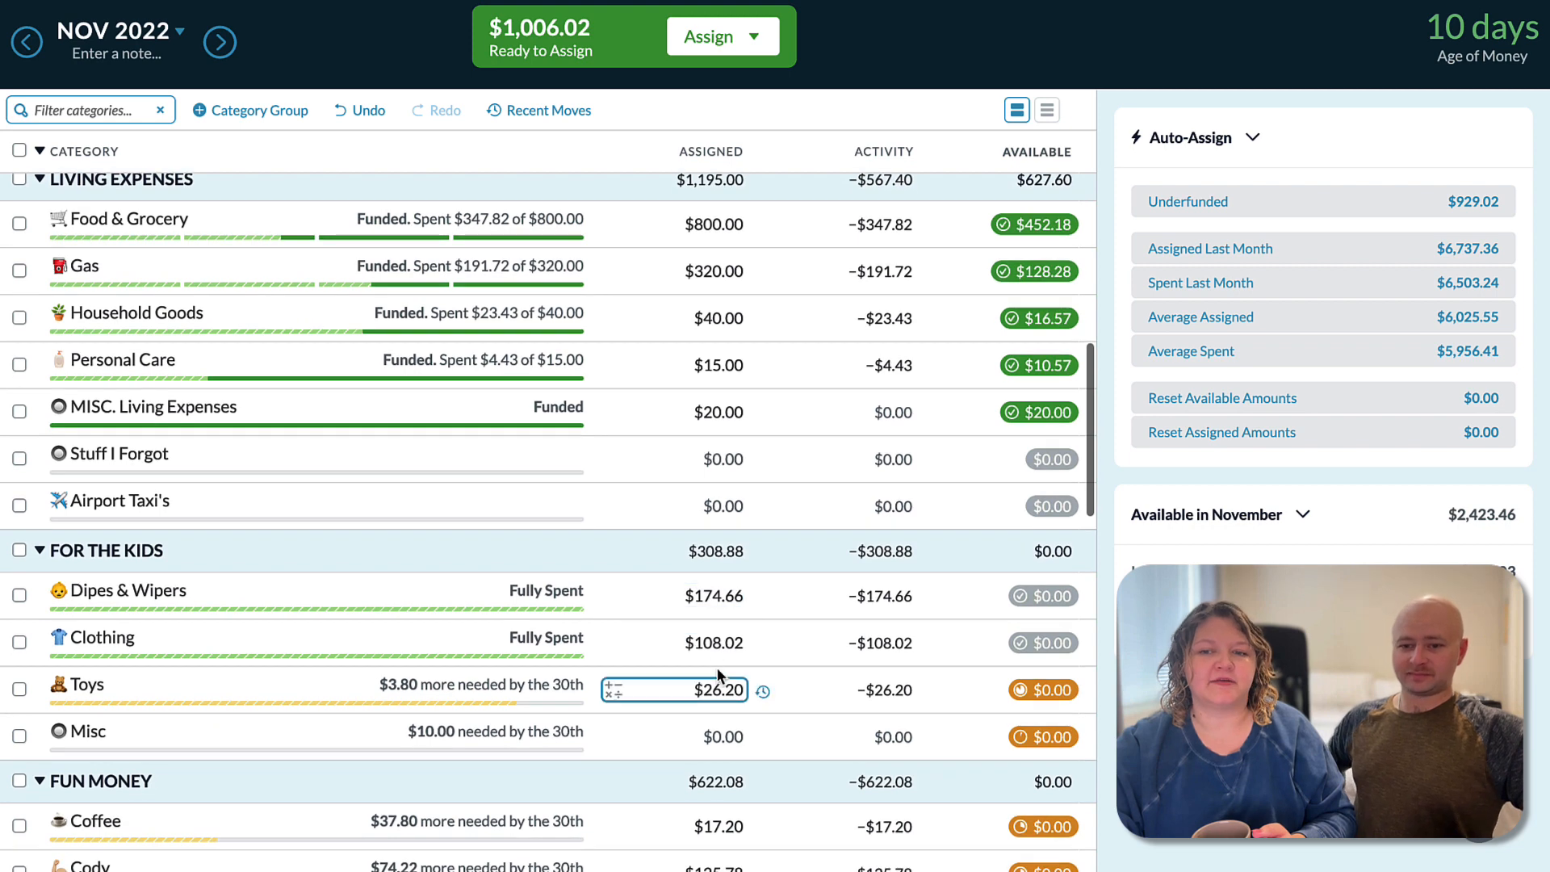
click(723, 602)
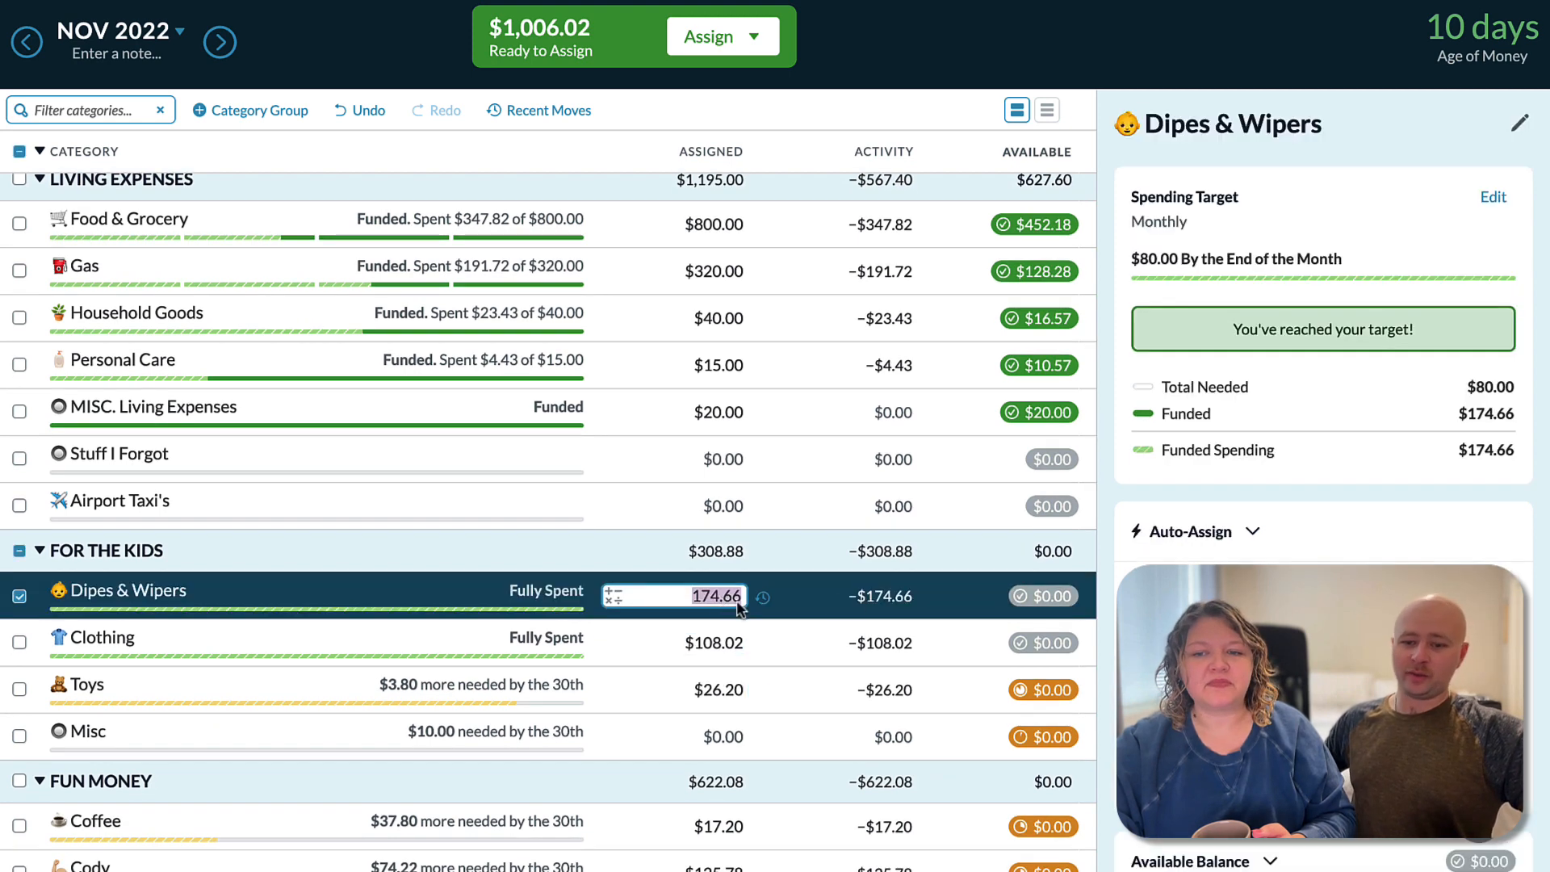
click(717, 689)
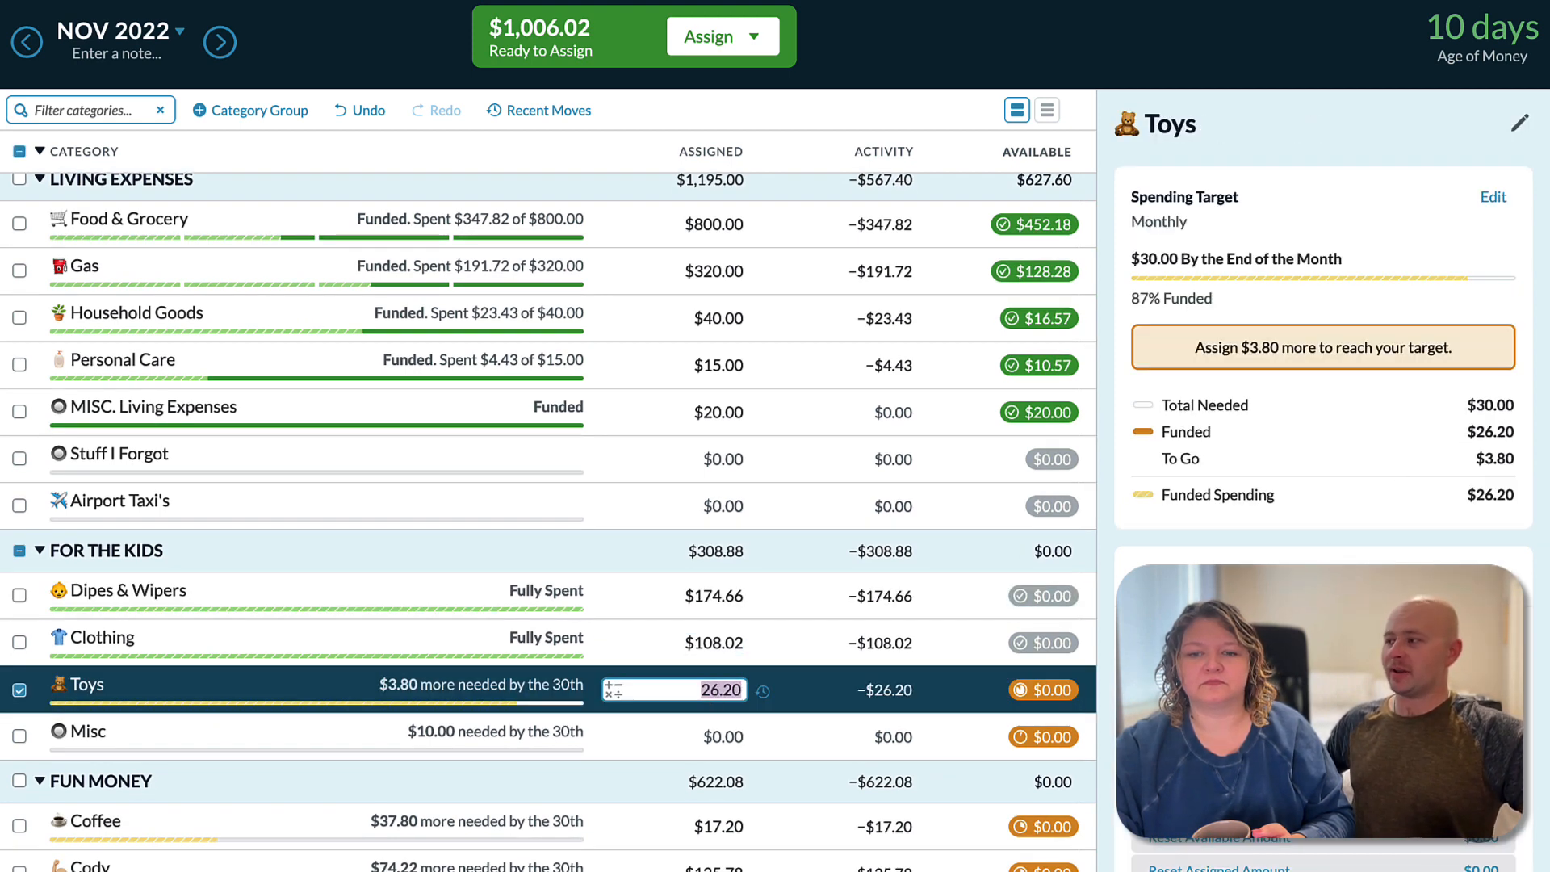
text(30)
key(Return)
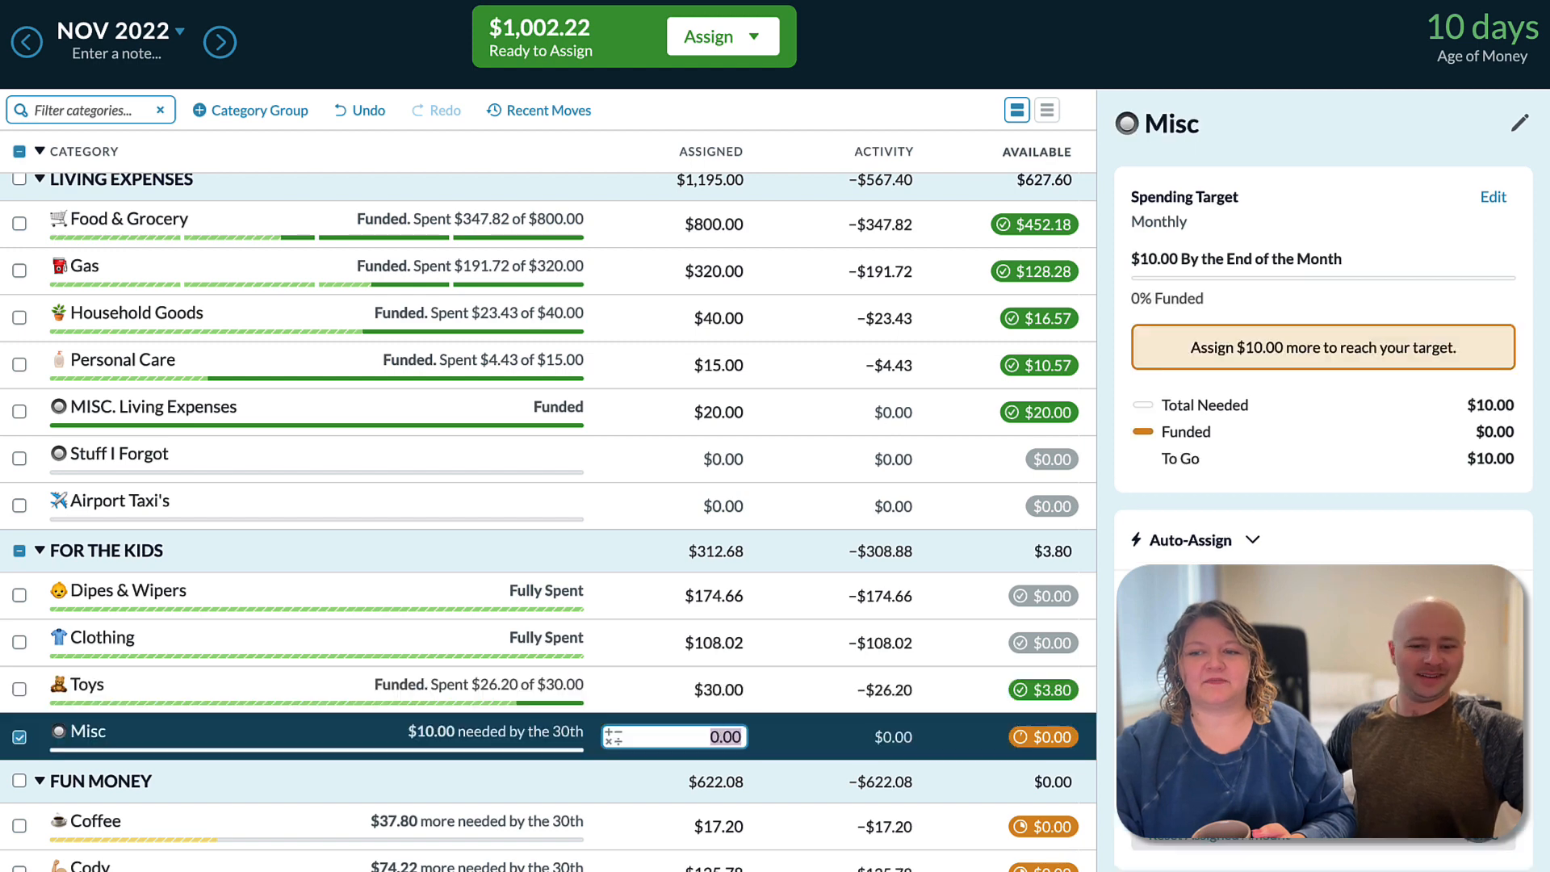
text(10)
key(Return)
Review the monthly target of Dipes & Wipers and how the For the Kids categories are funded, leaving nothing selected.
click(715, 602)
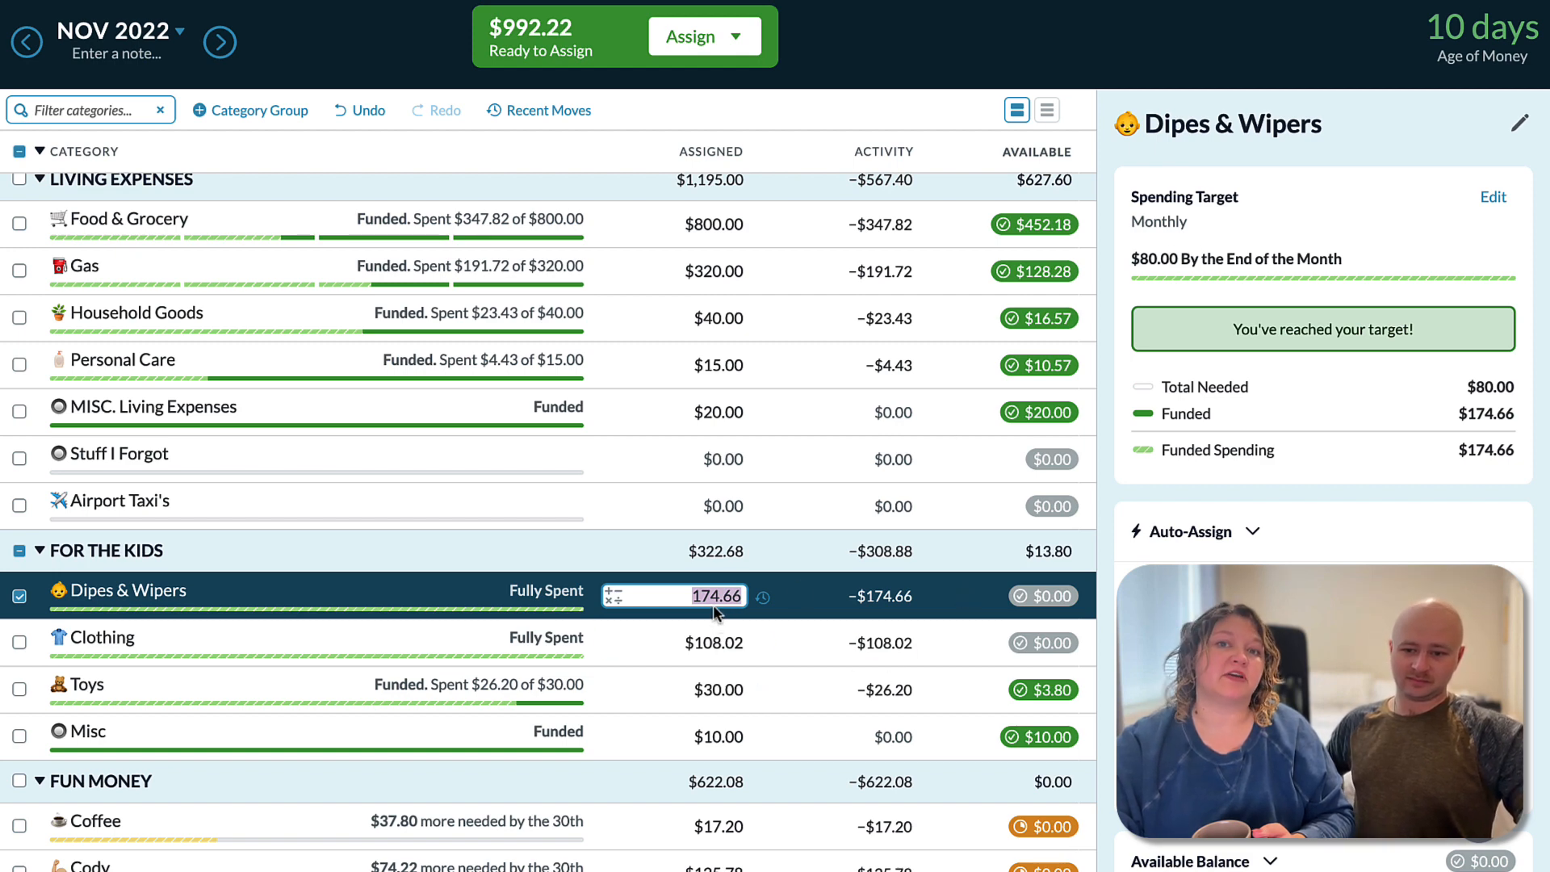
scroll(713, 610, down, 1)
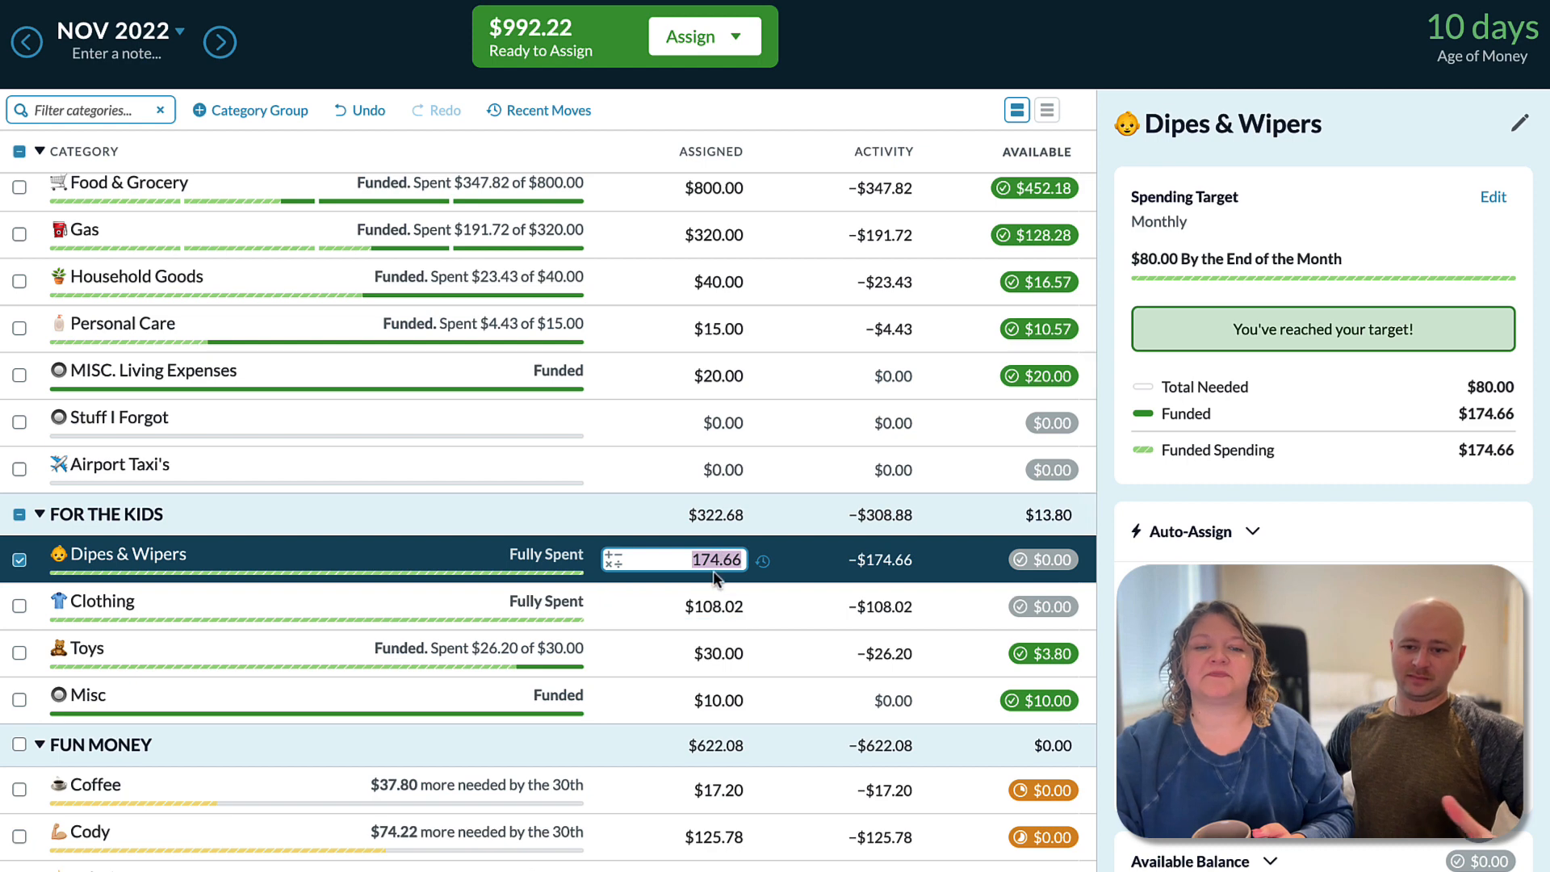
scroll(714, 570, down, 3)
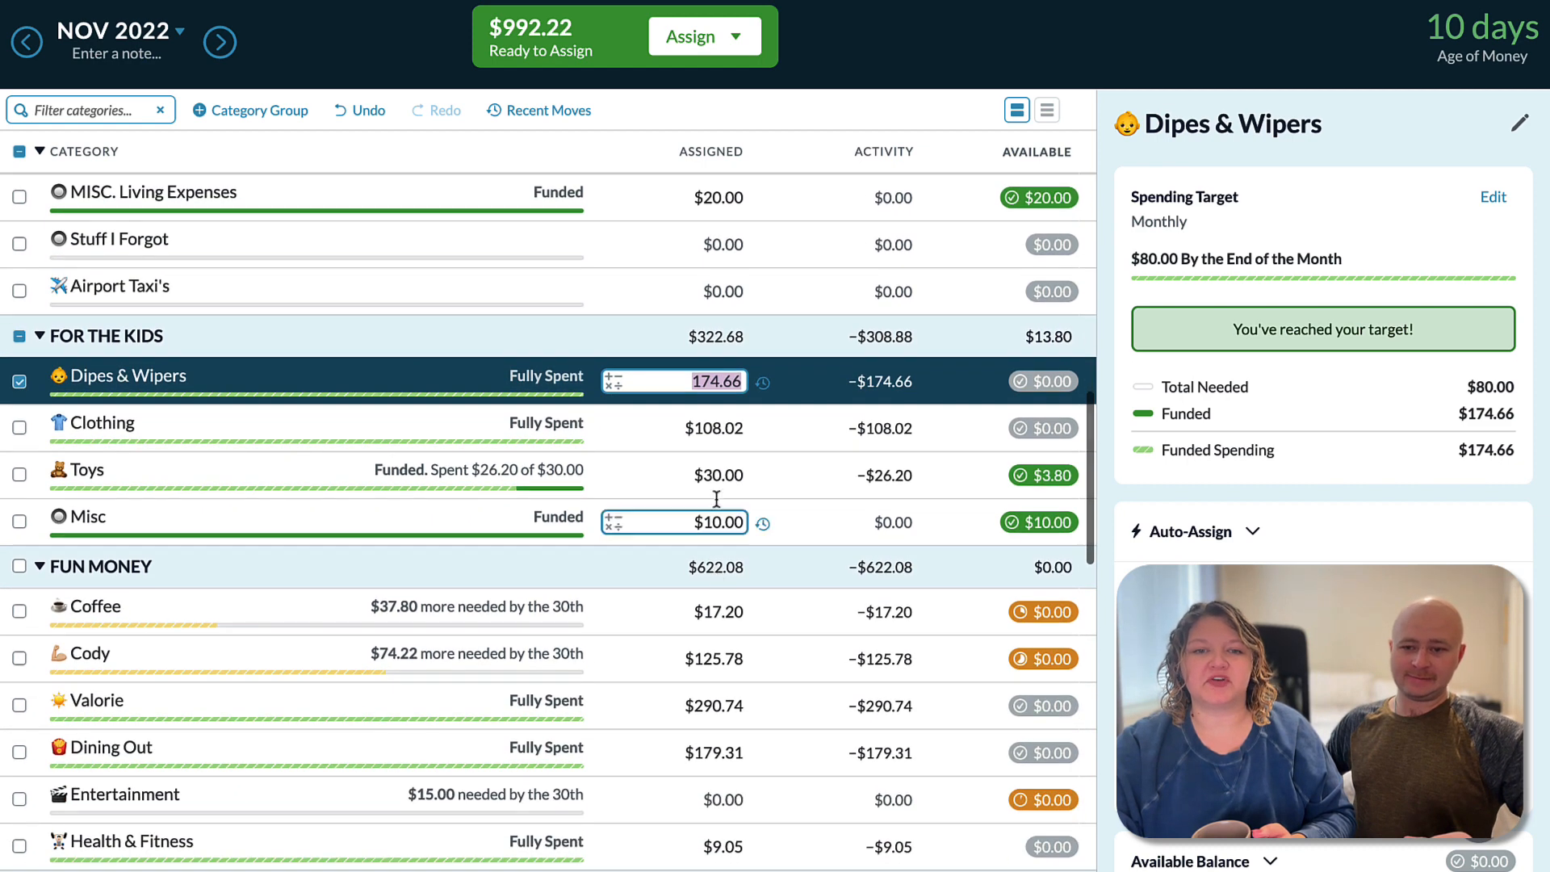
click(19, 381)
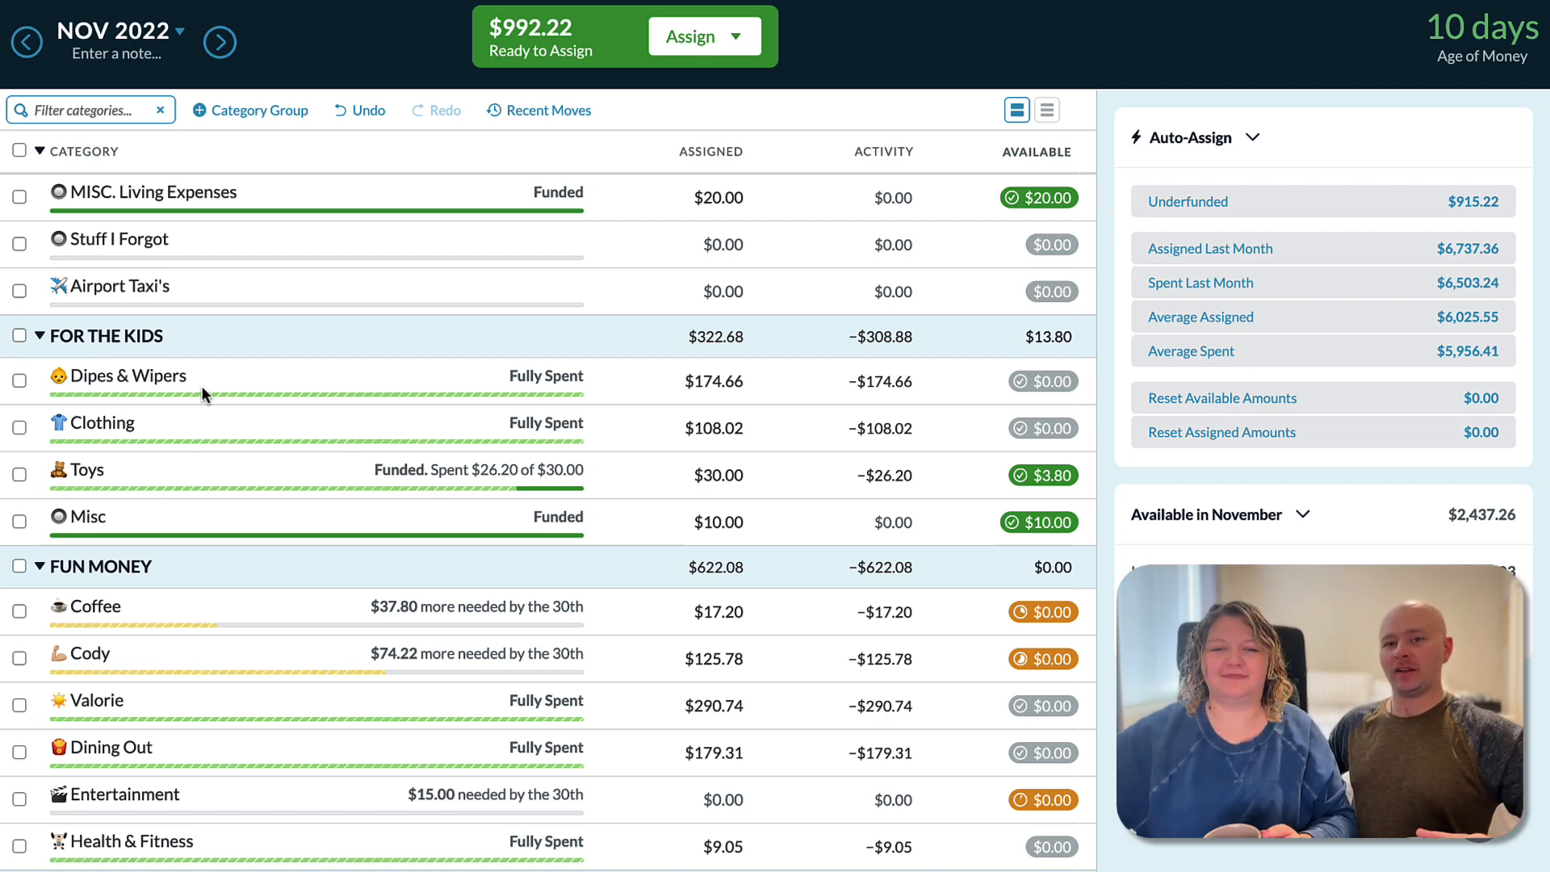
Set the assigned amount of the Coffee category under Fun Money to $55.
scroll(359, 510, down, 2)
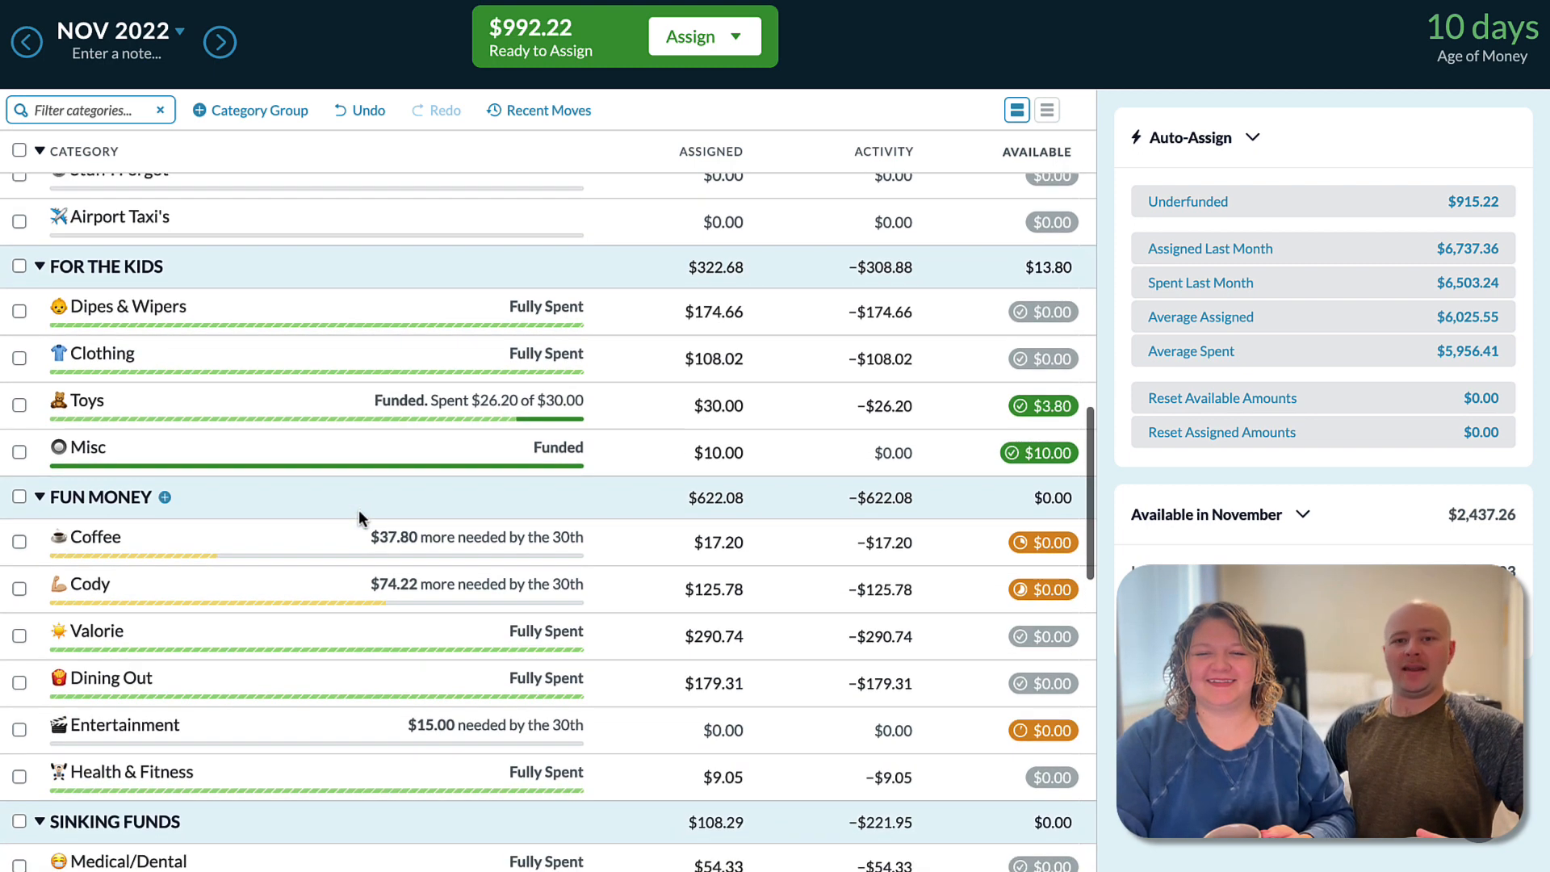
click(710, 506)
click(710, 506)
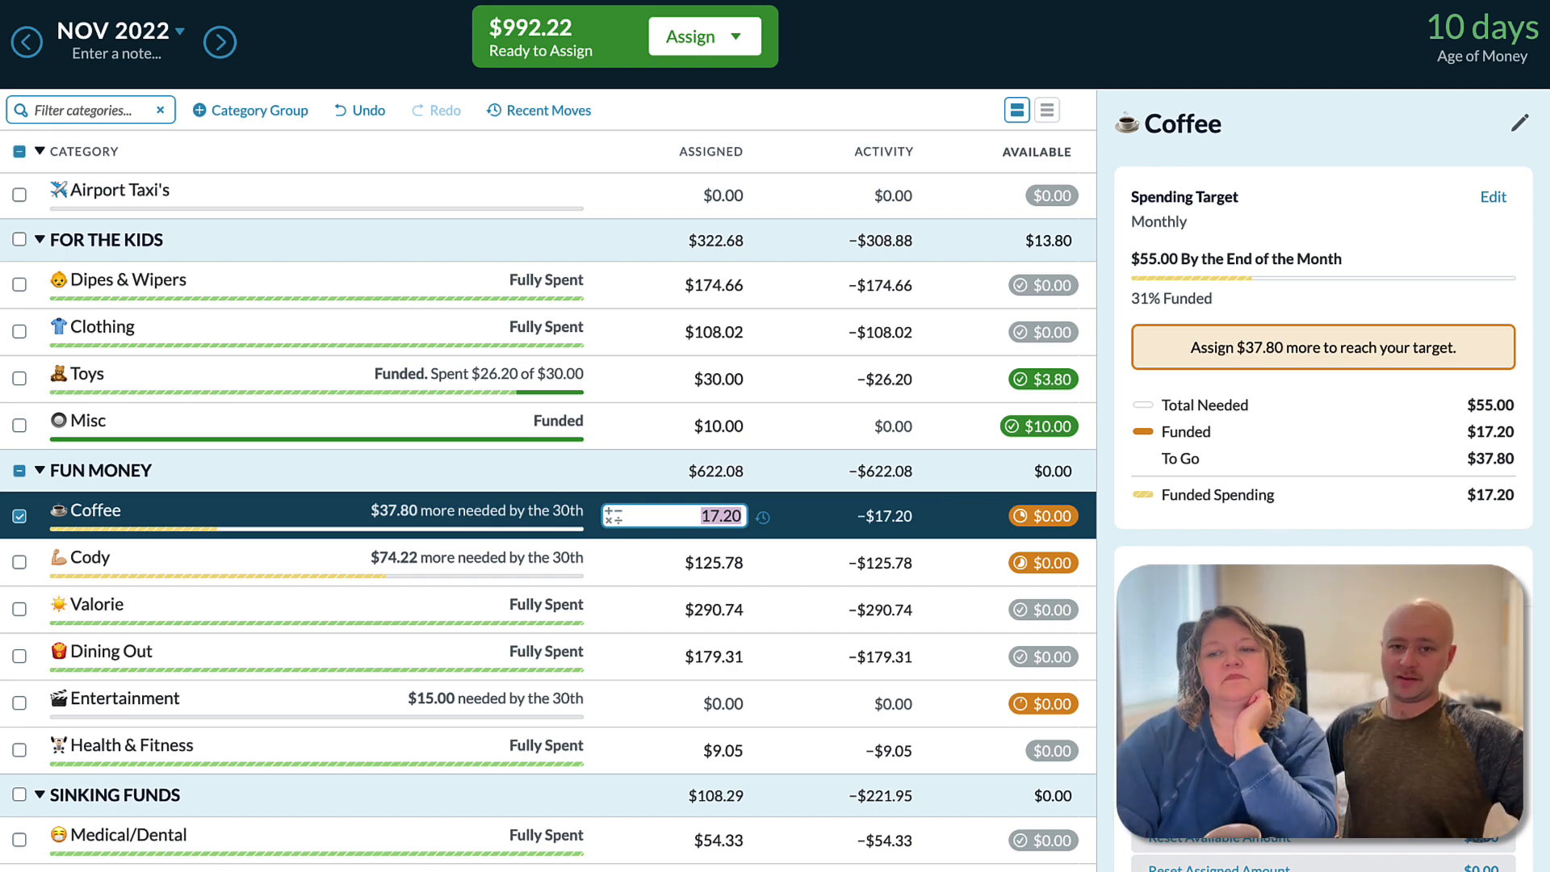
text(55)
key(Return)
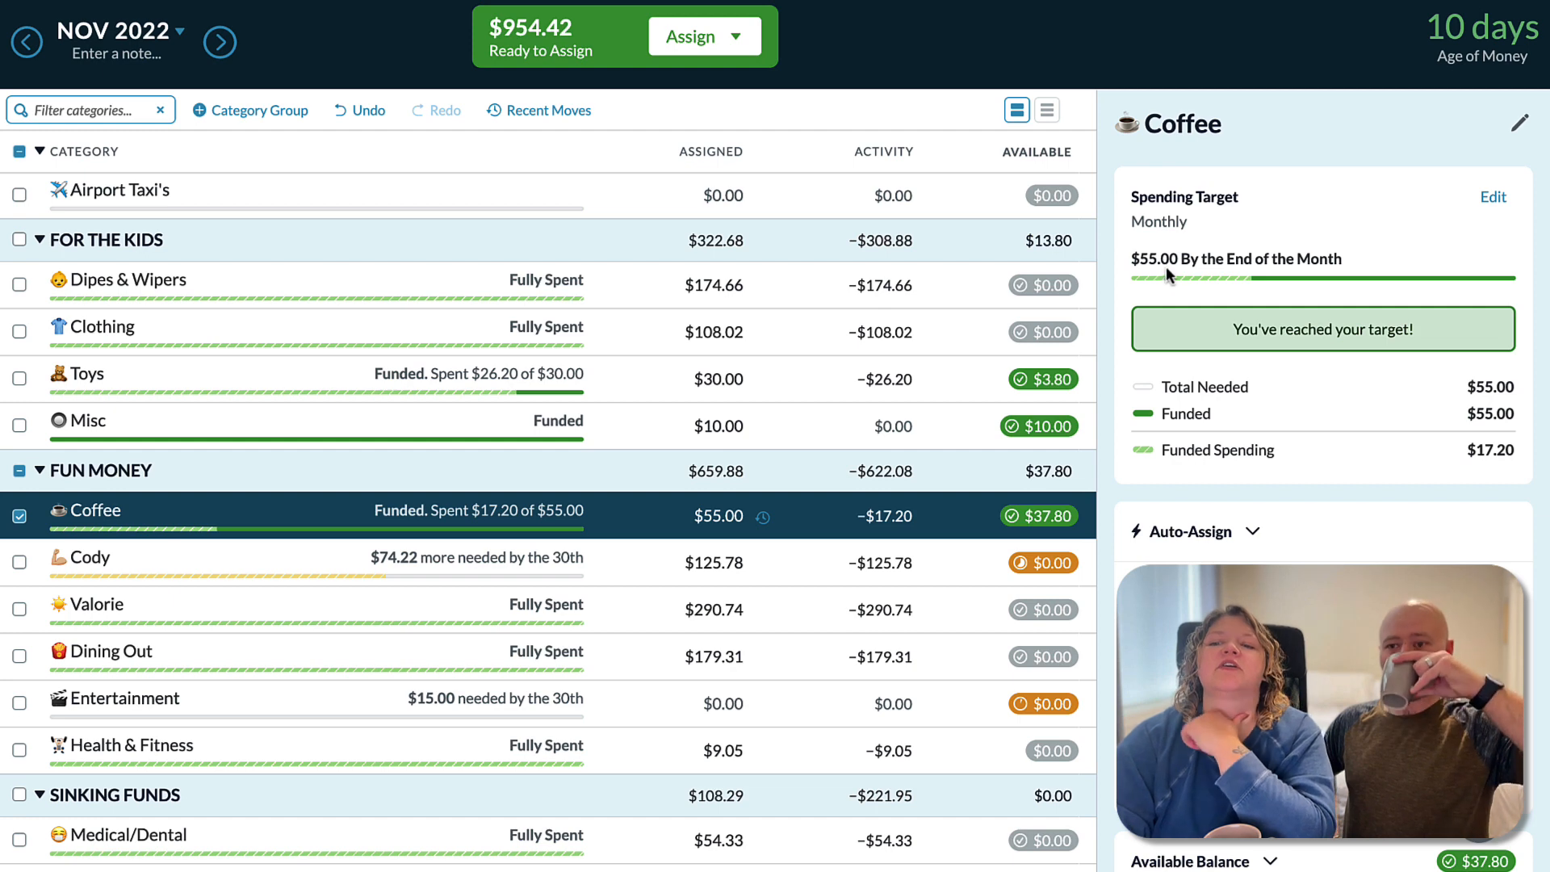
Set the assigned amount of the personal spending category directly below Coffee to $200 and deselect it.
click(730, 566)
text(200)
key(Return)
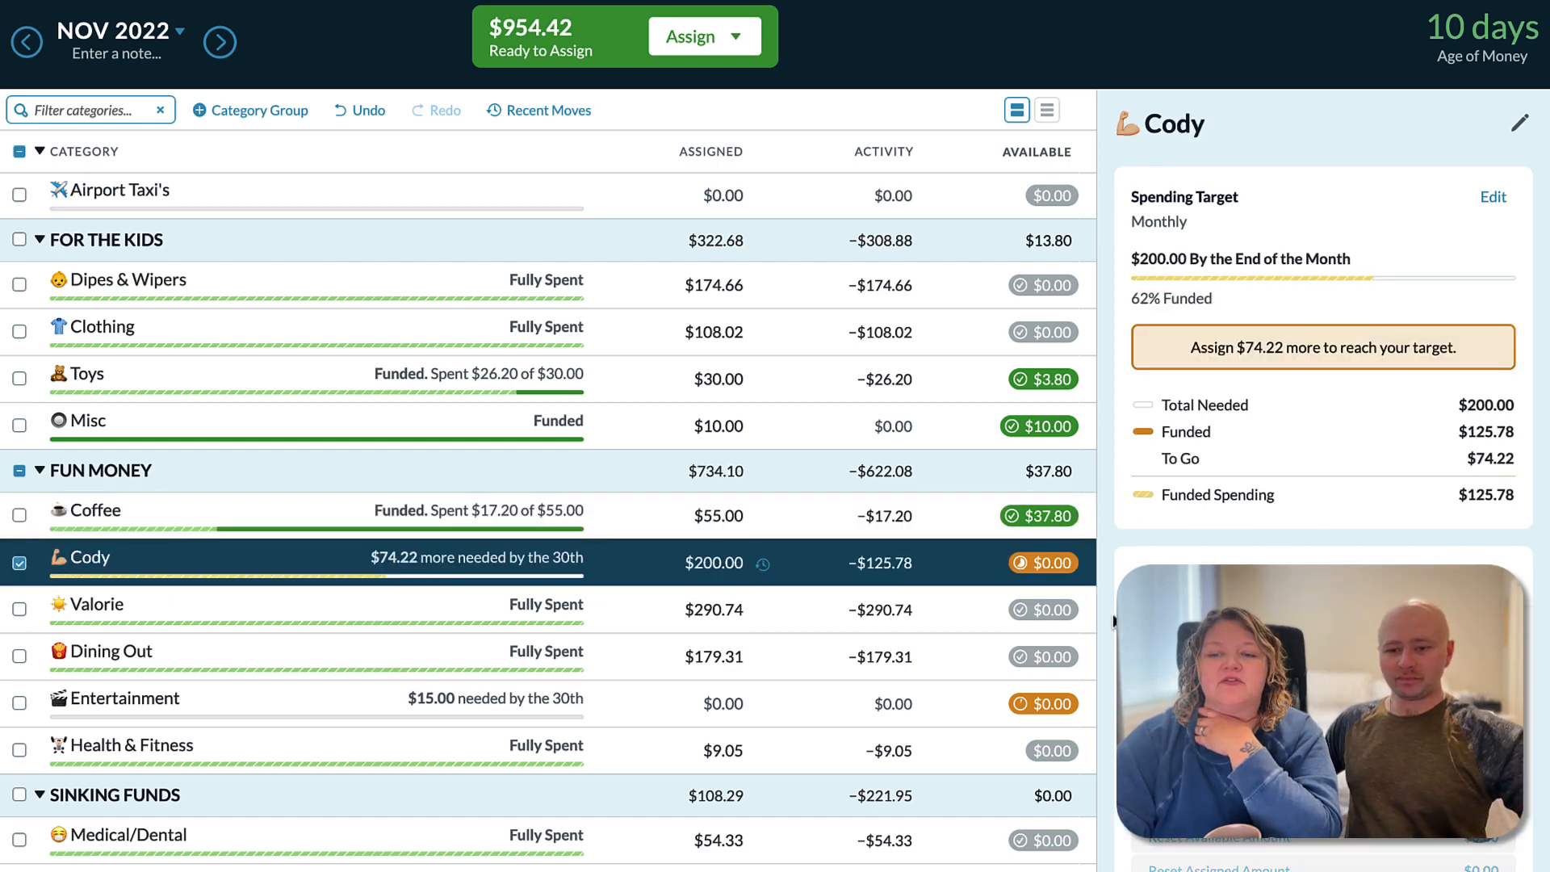
click(19, 565)
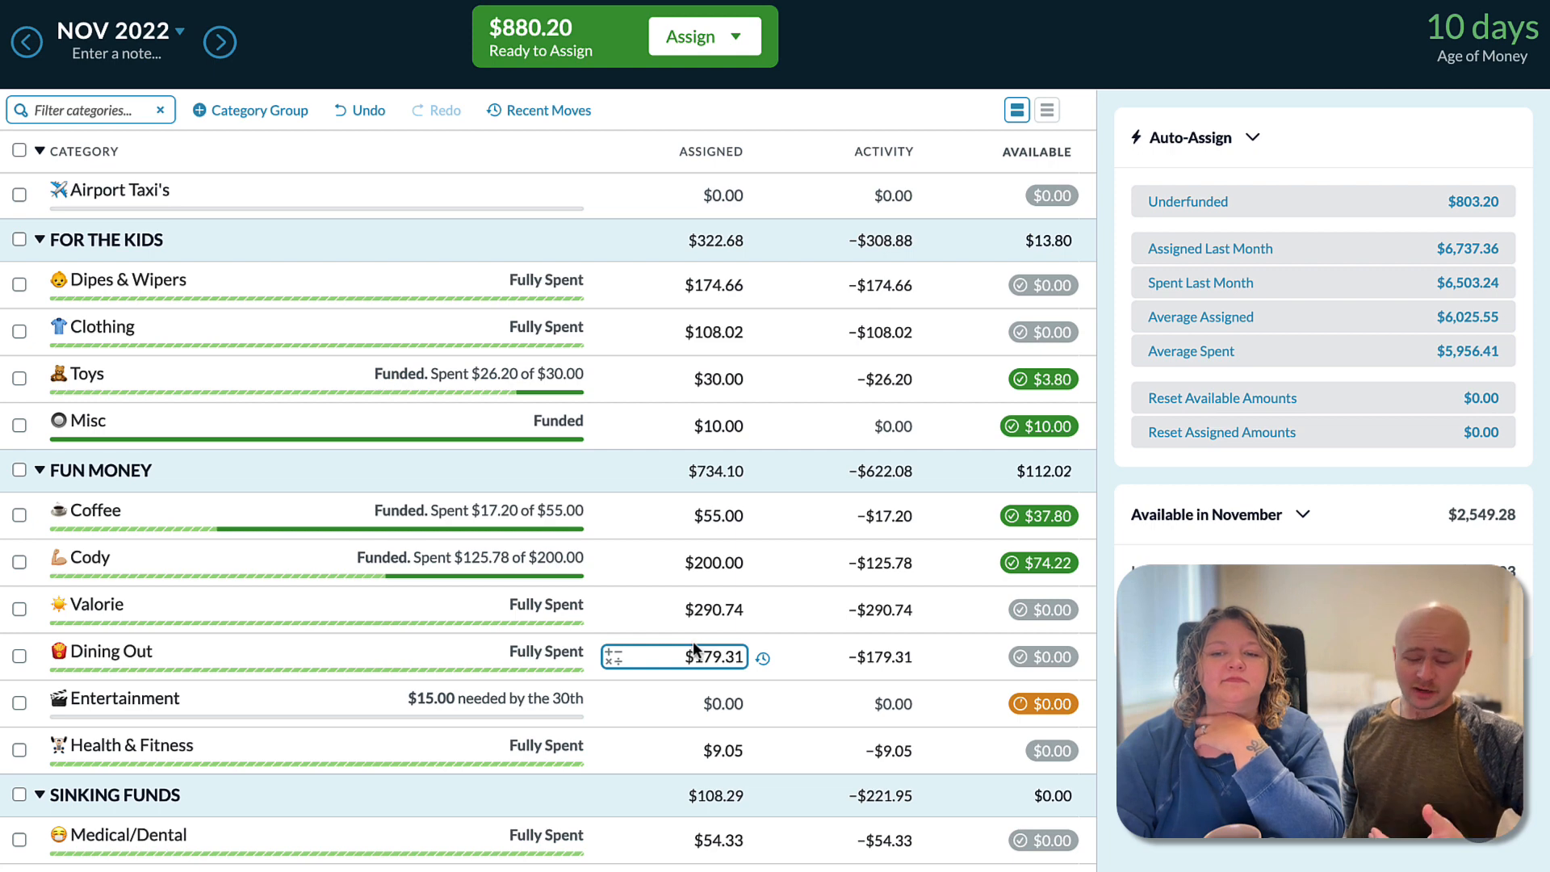
Review the spending target details of the personal category directly below Coffee in Fun Money.
click(721, 563)
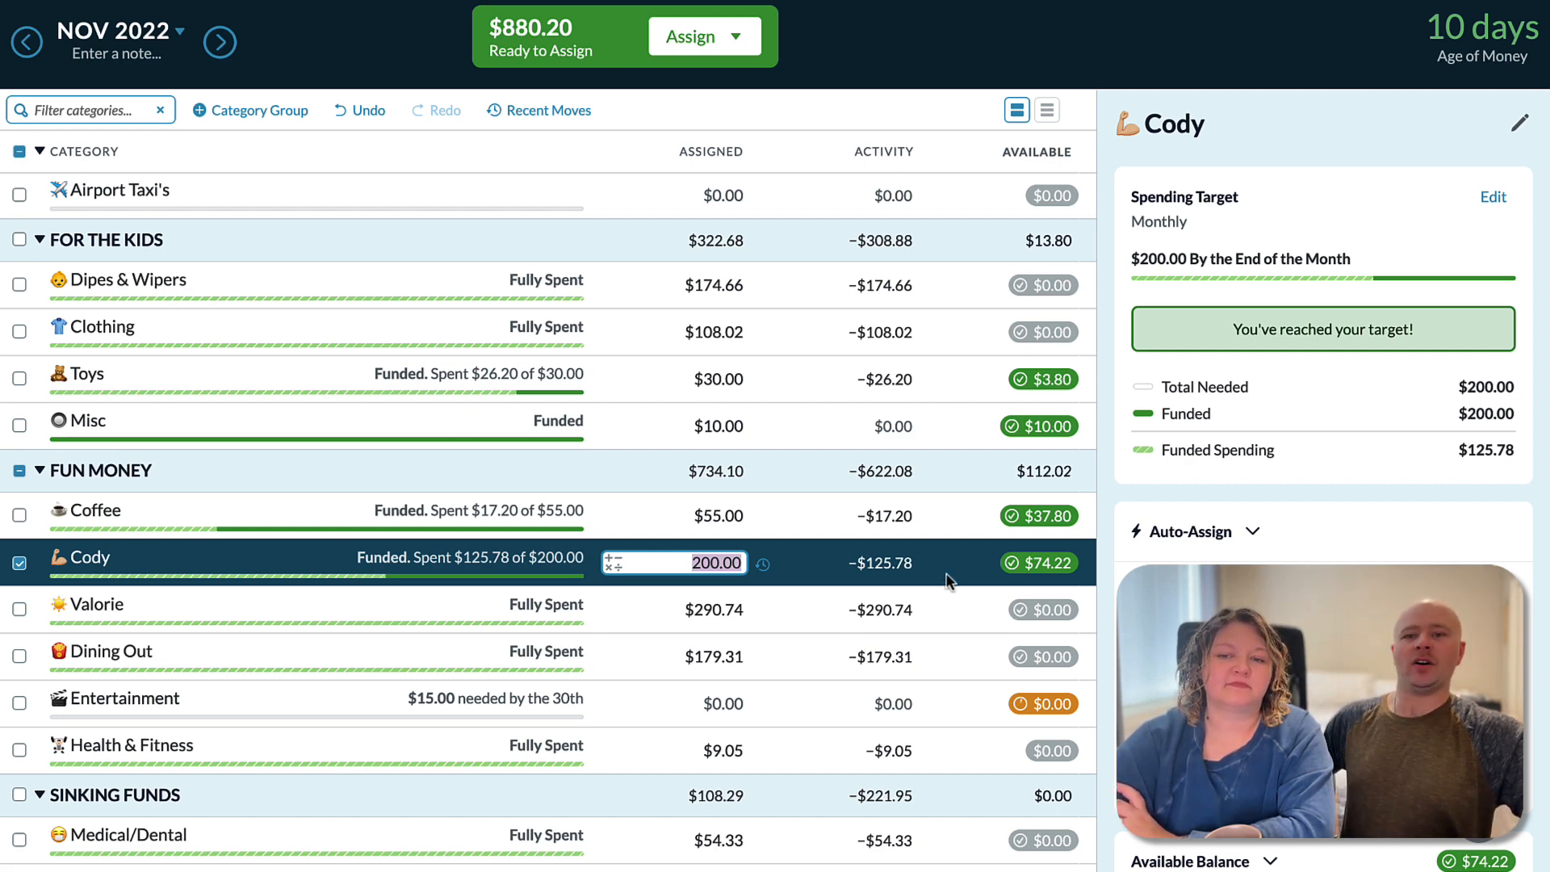
click(21, 563)
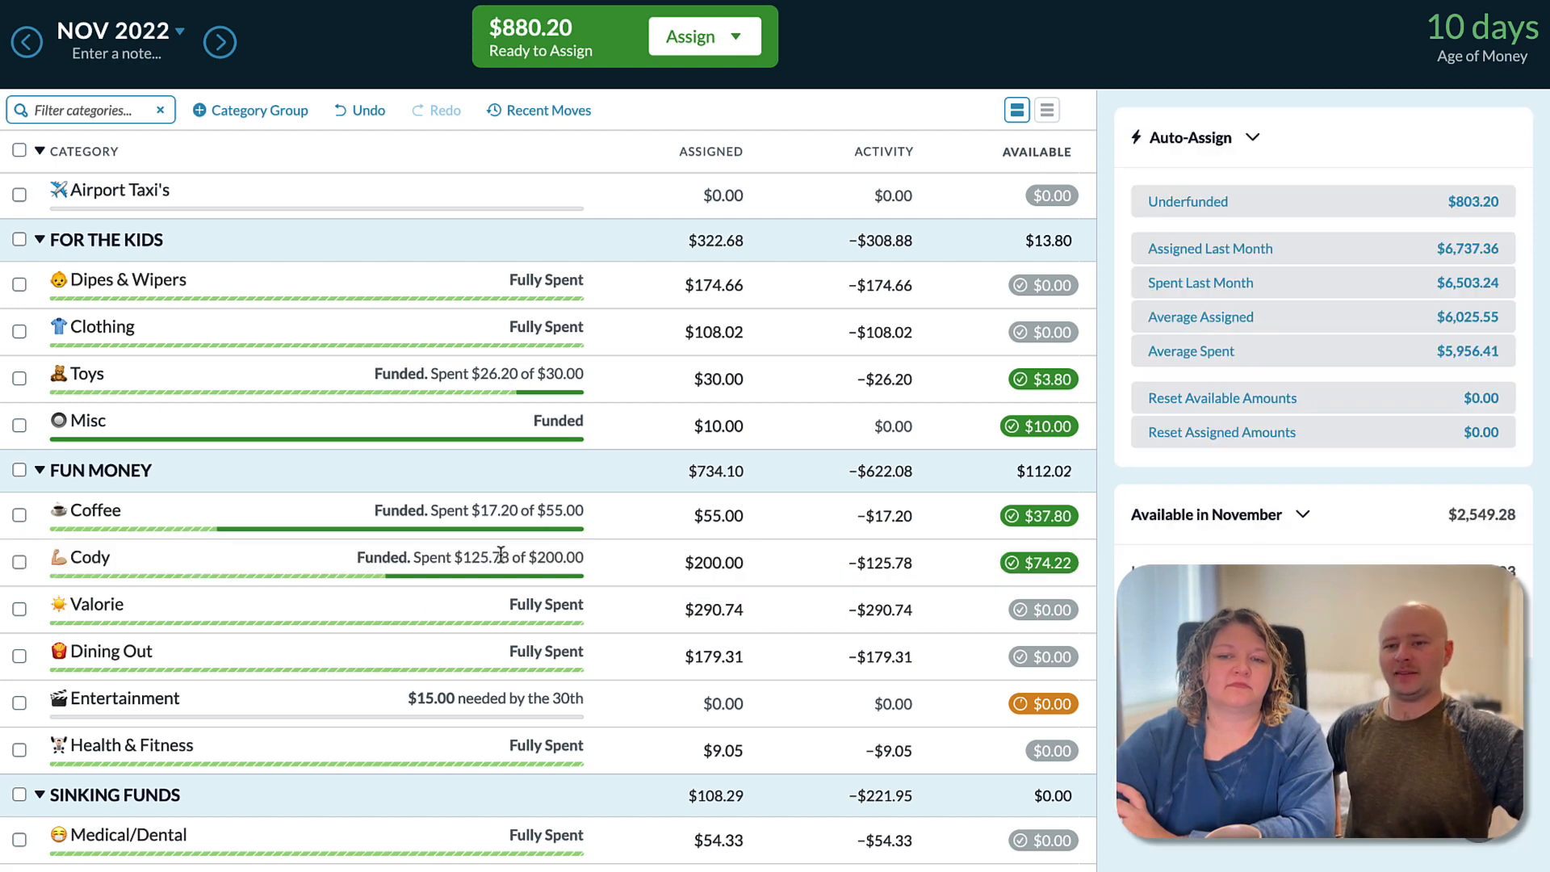
click(710, 562)
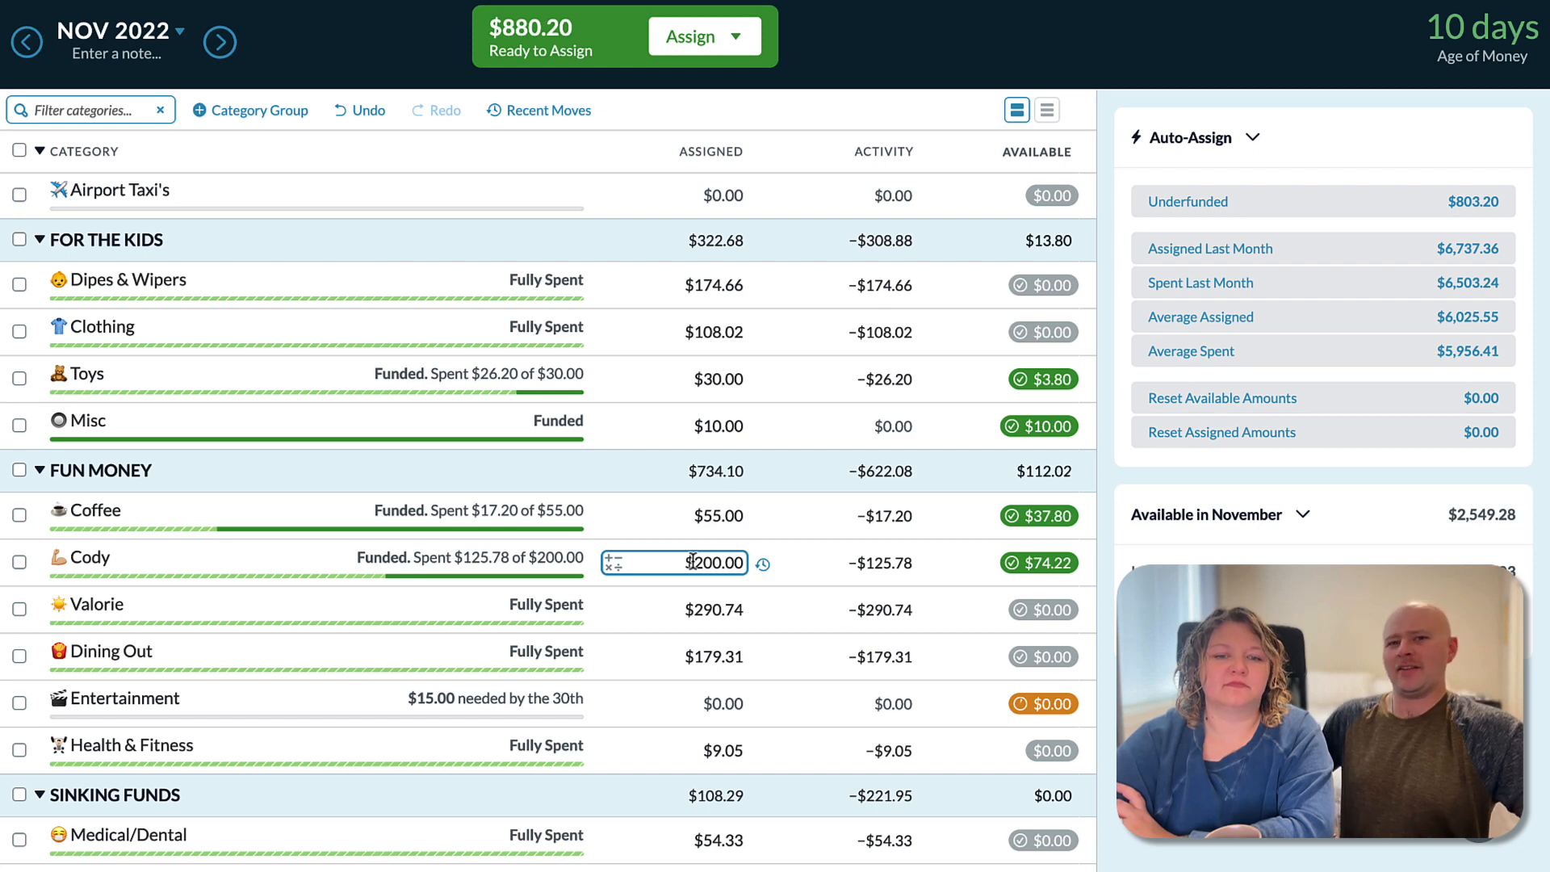
Assign the $15 needed to reach the Entertainment target under Fun Money and deselect the category.
click(711, 703)
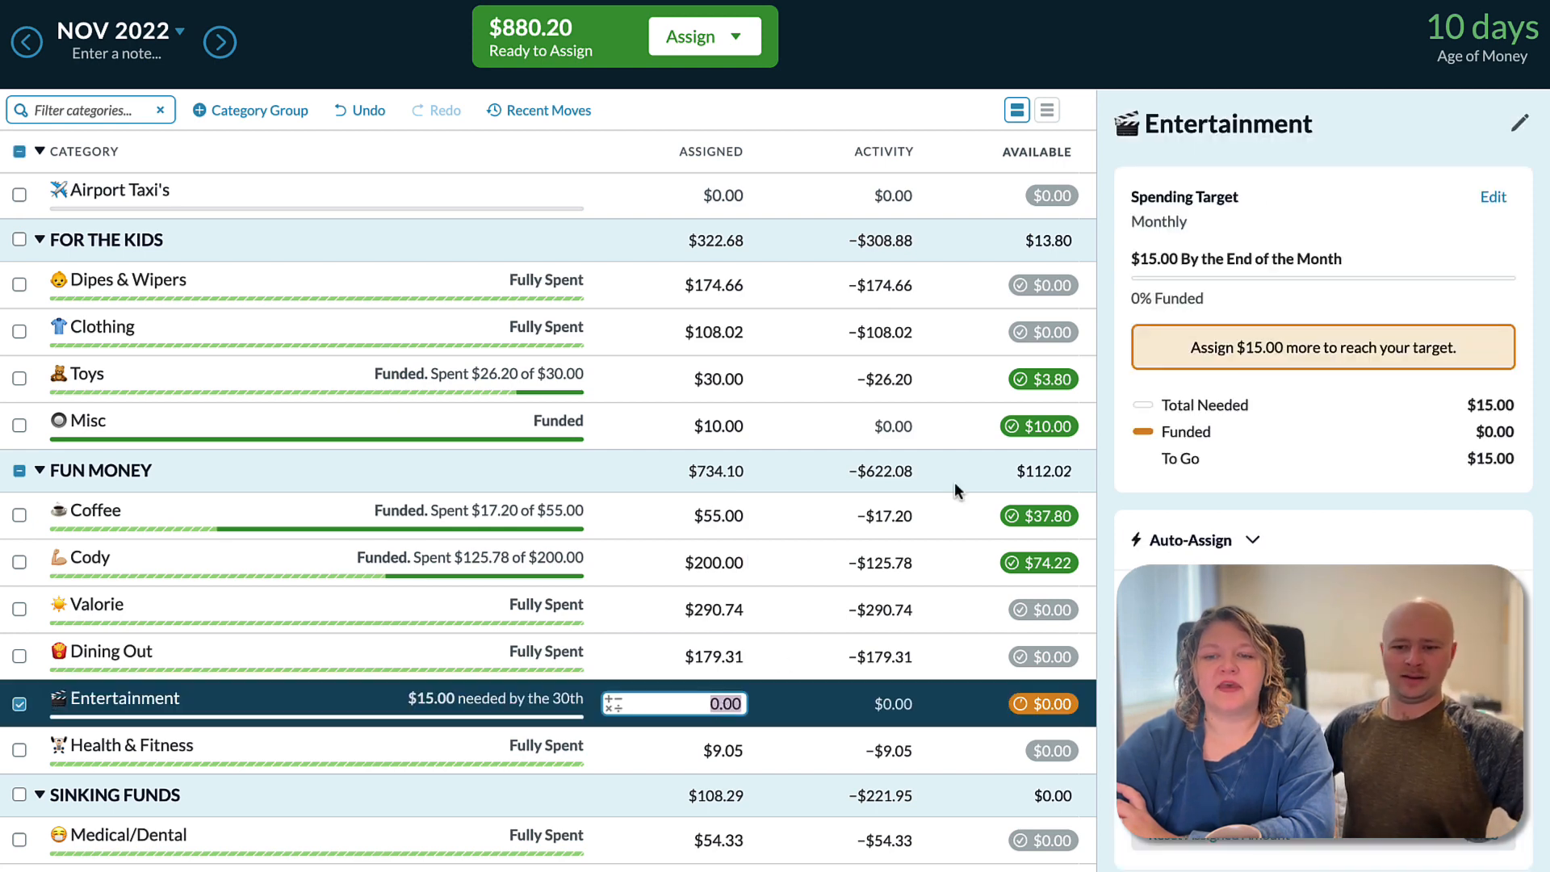
click(1324, 347)
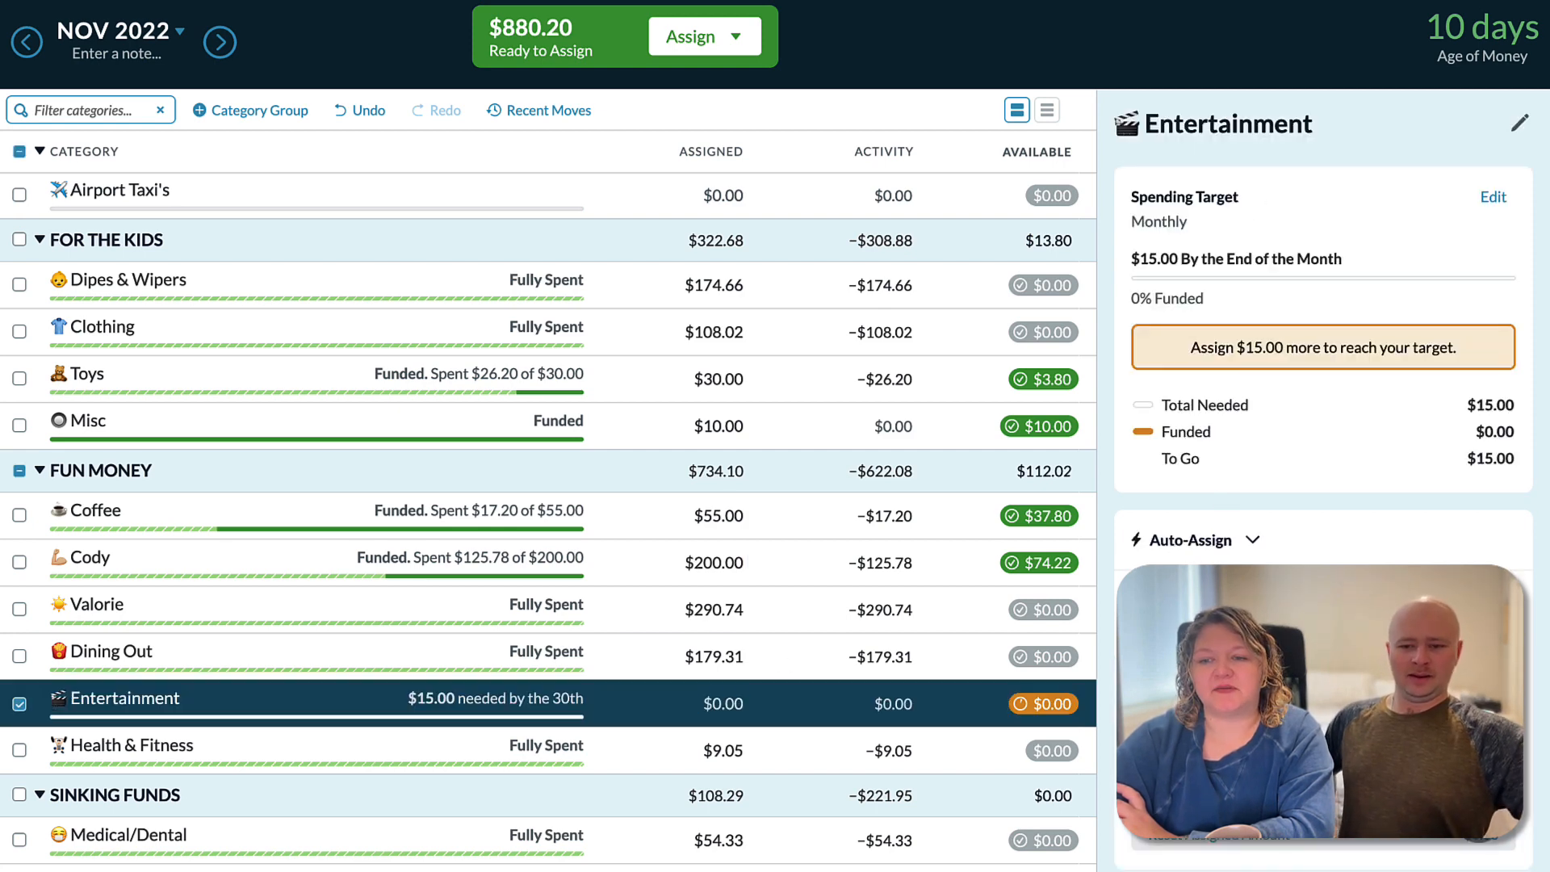
click(20, 705)
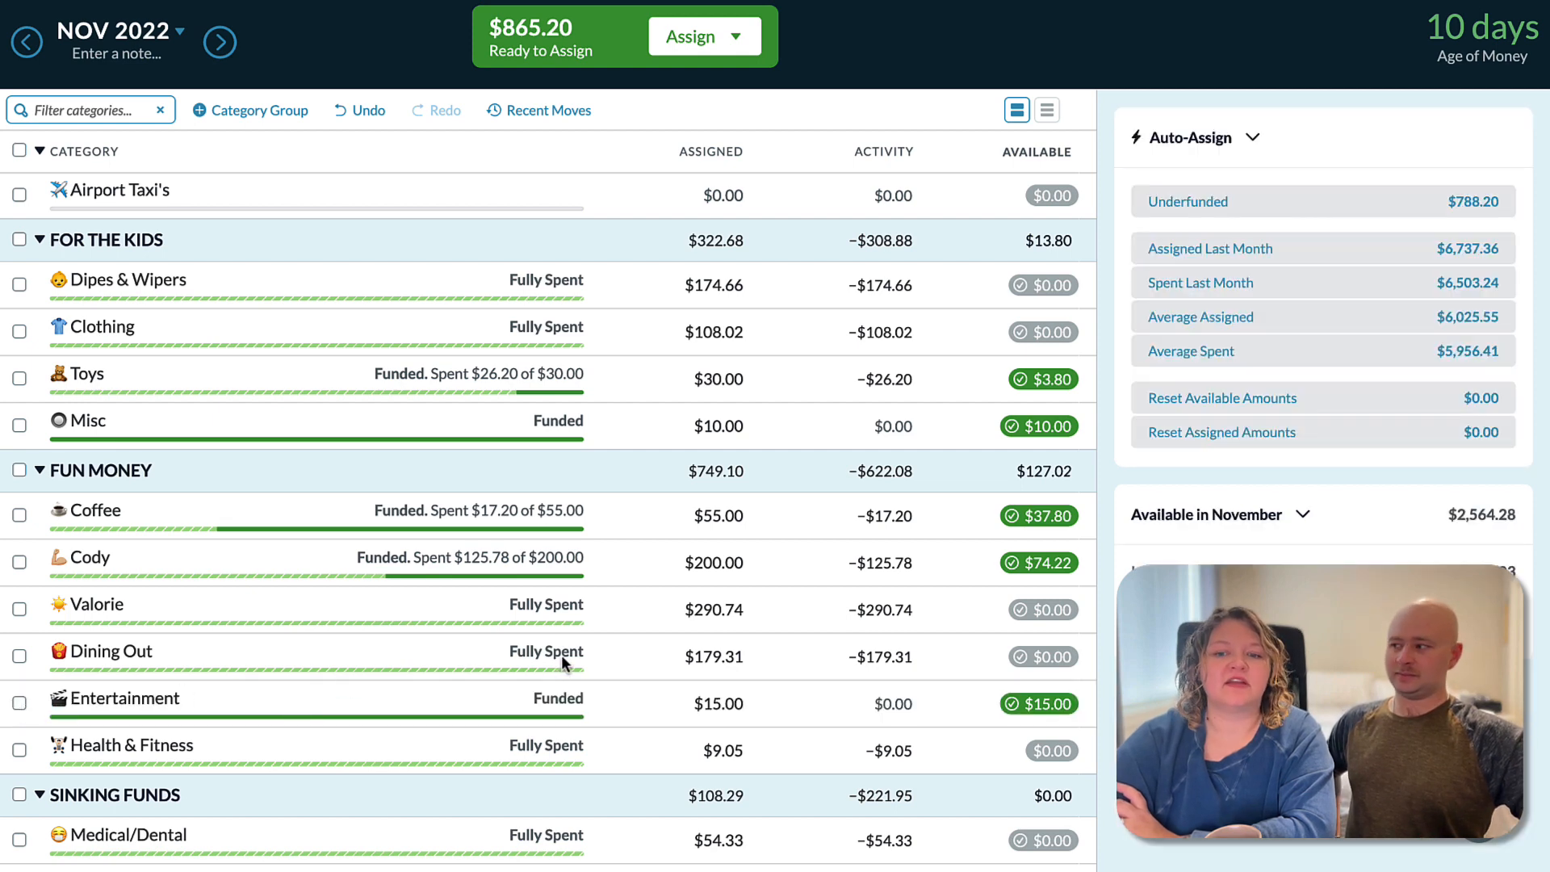
click(621, 696)
Set the assigned amount of the Clothing category under Sinking Funds to $20.
scroll(627, 678, down, 1)
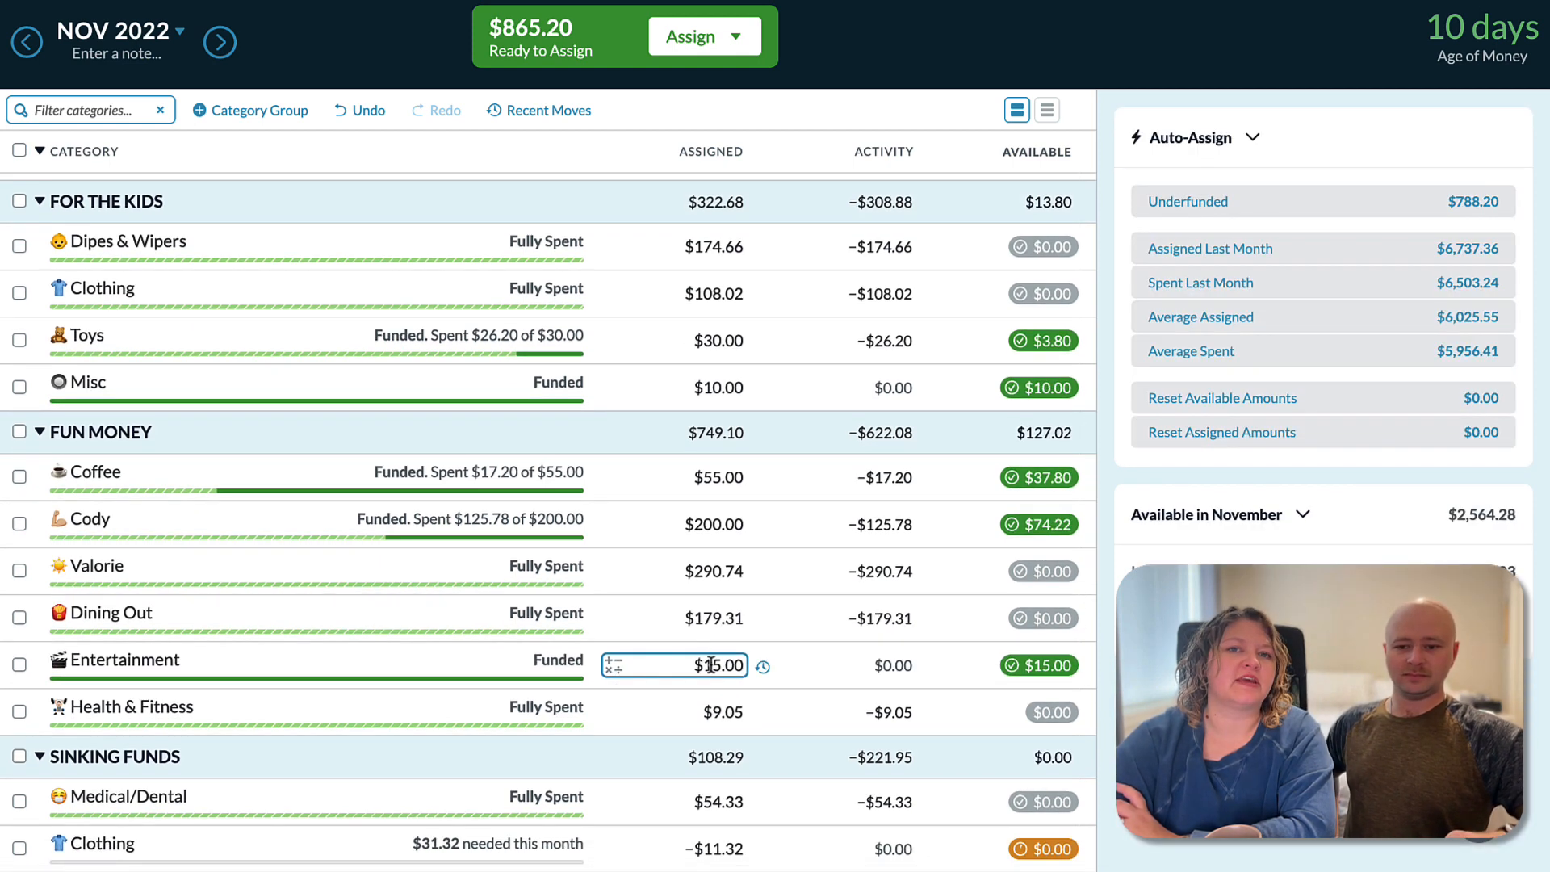
scroll(710, 664, down, 3)
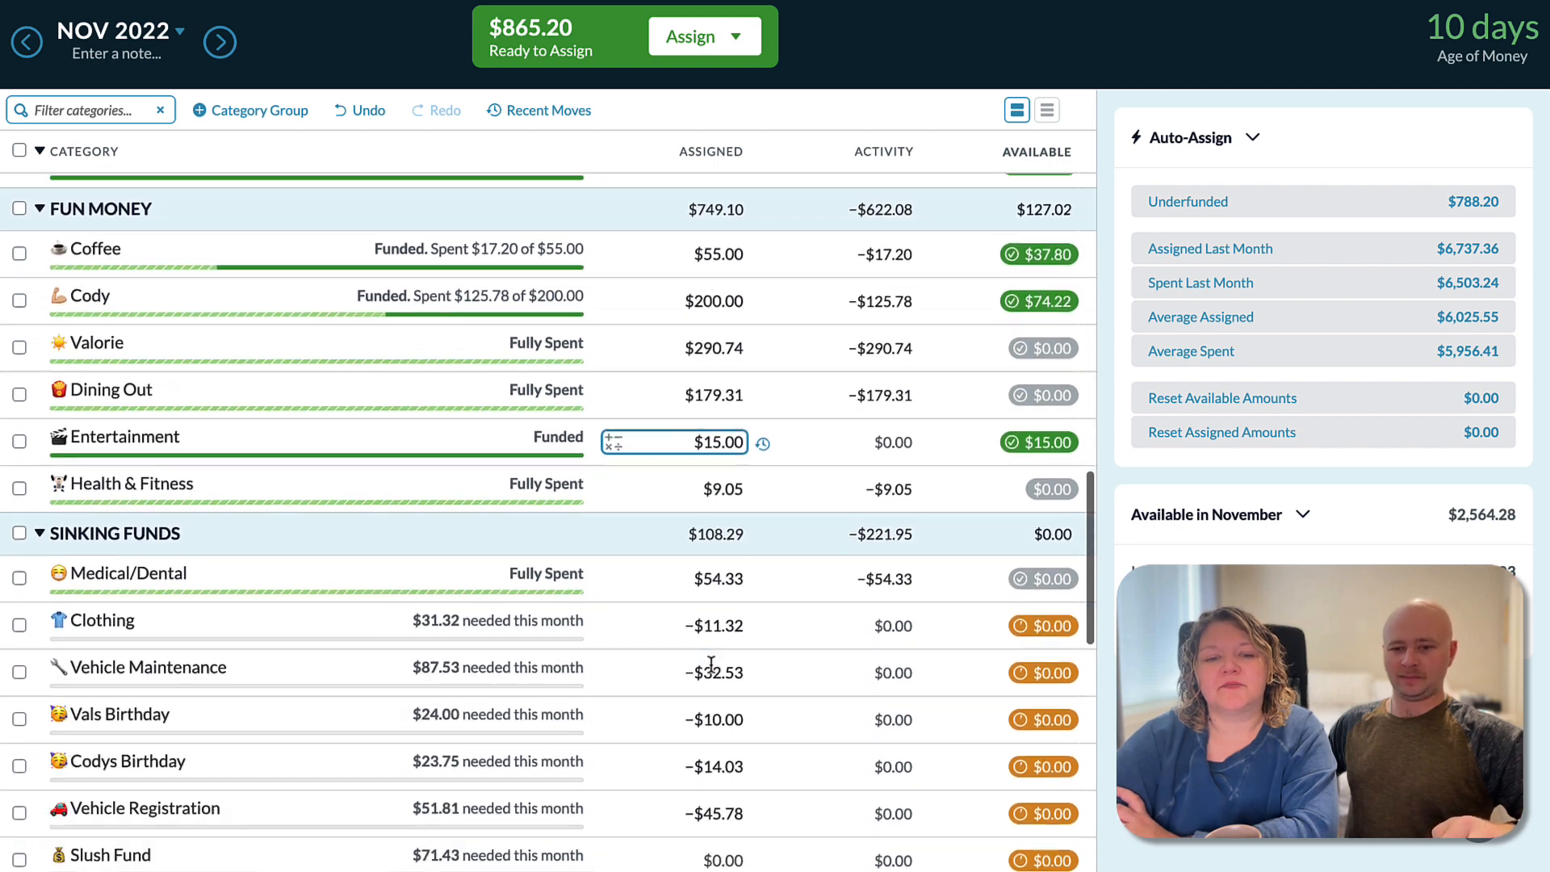
scroll(710, 665, down, 2)
click(715, 528)
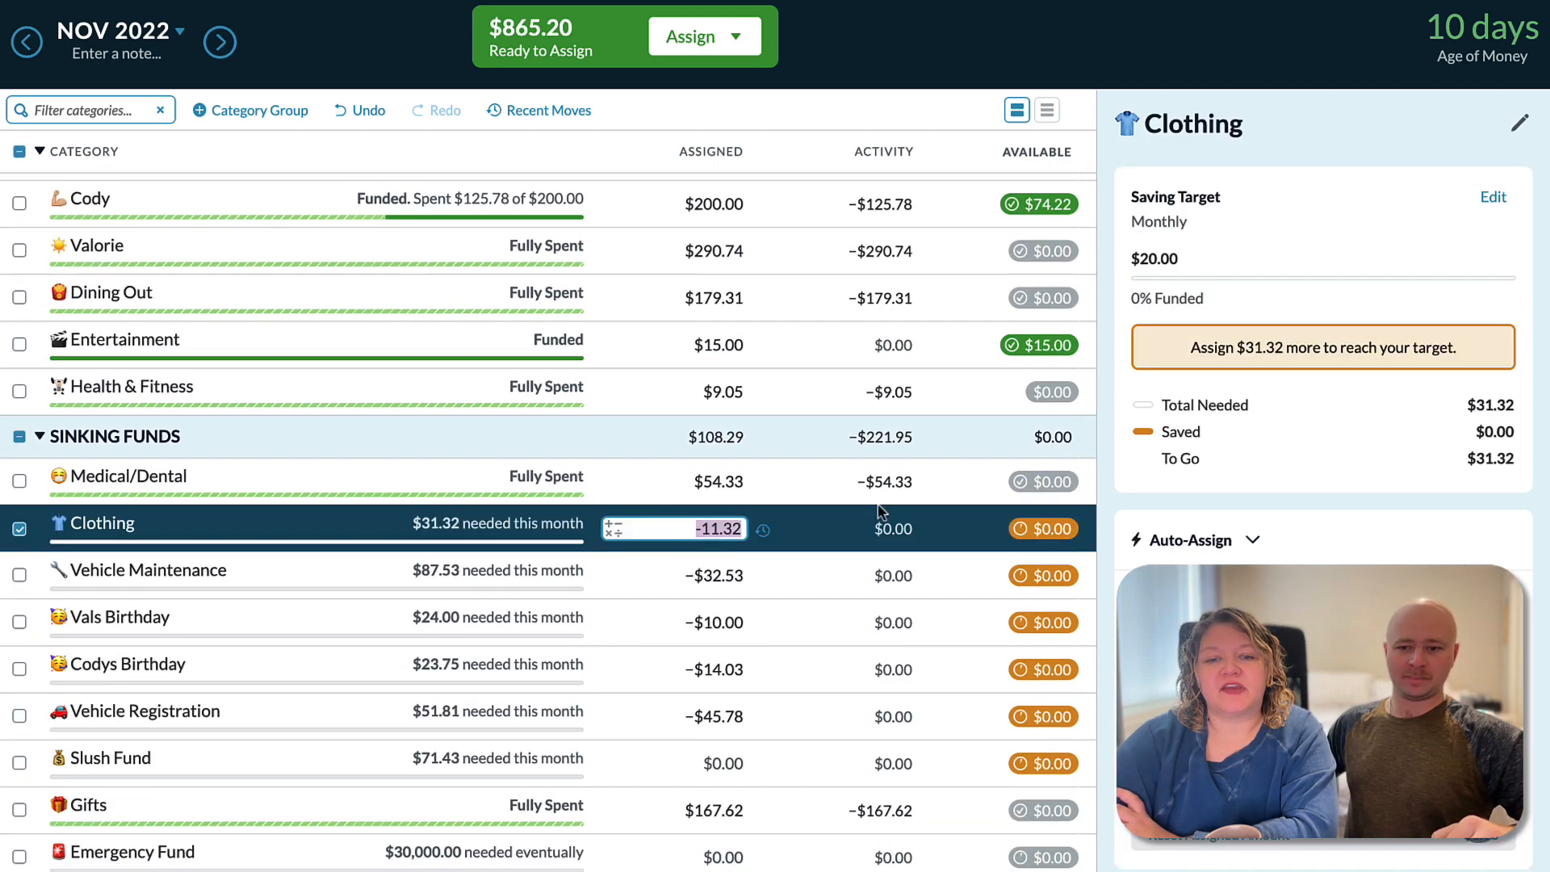
text(20)
Set the assigned amount of Vehicle Maintenance under Sinking Funds to $55.
click(686, 575)
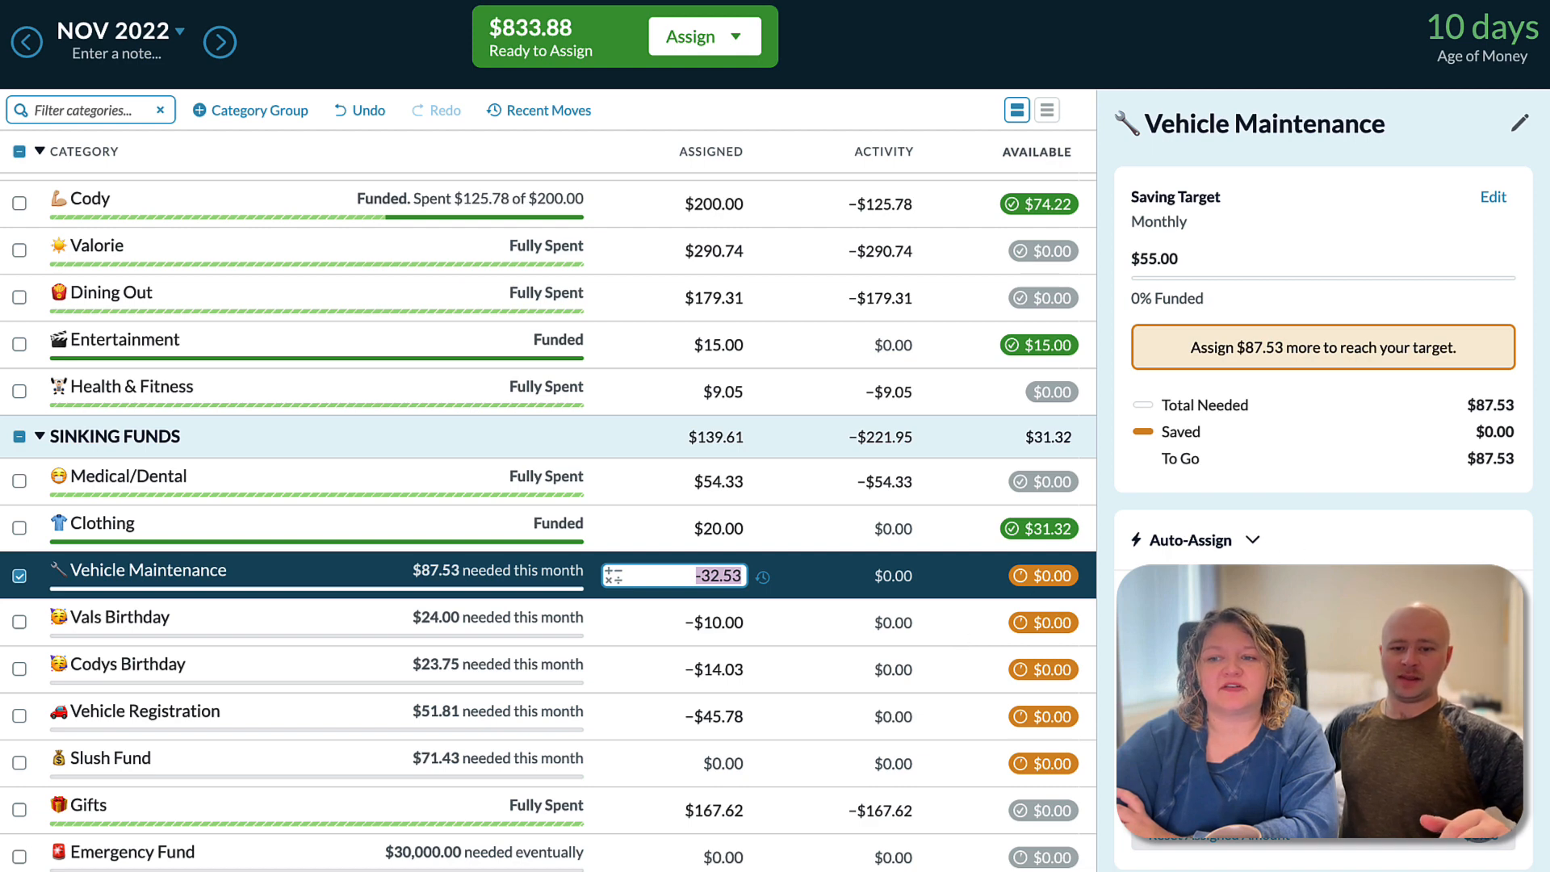
text(55)
key(Return)
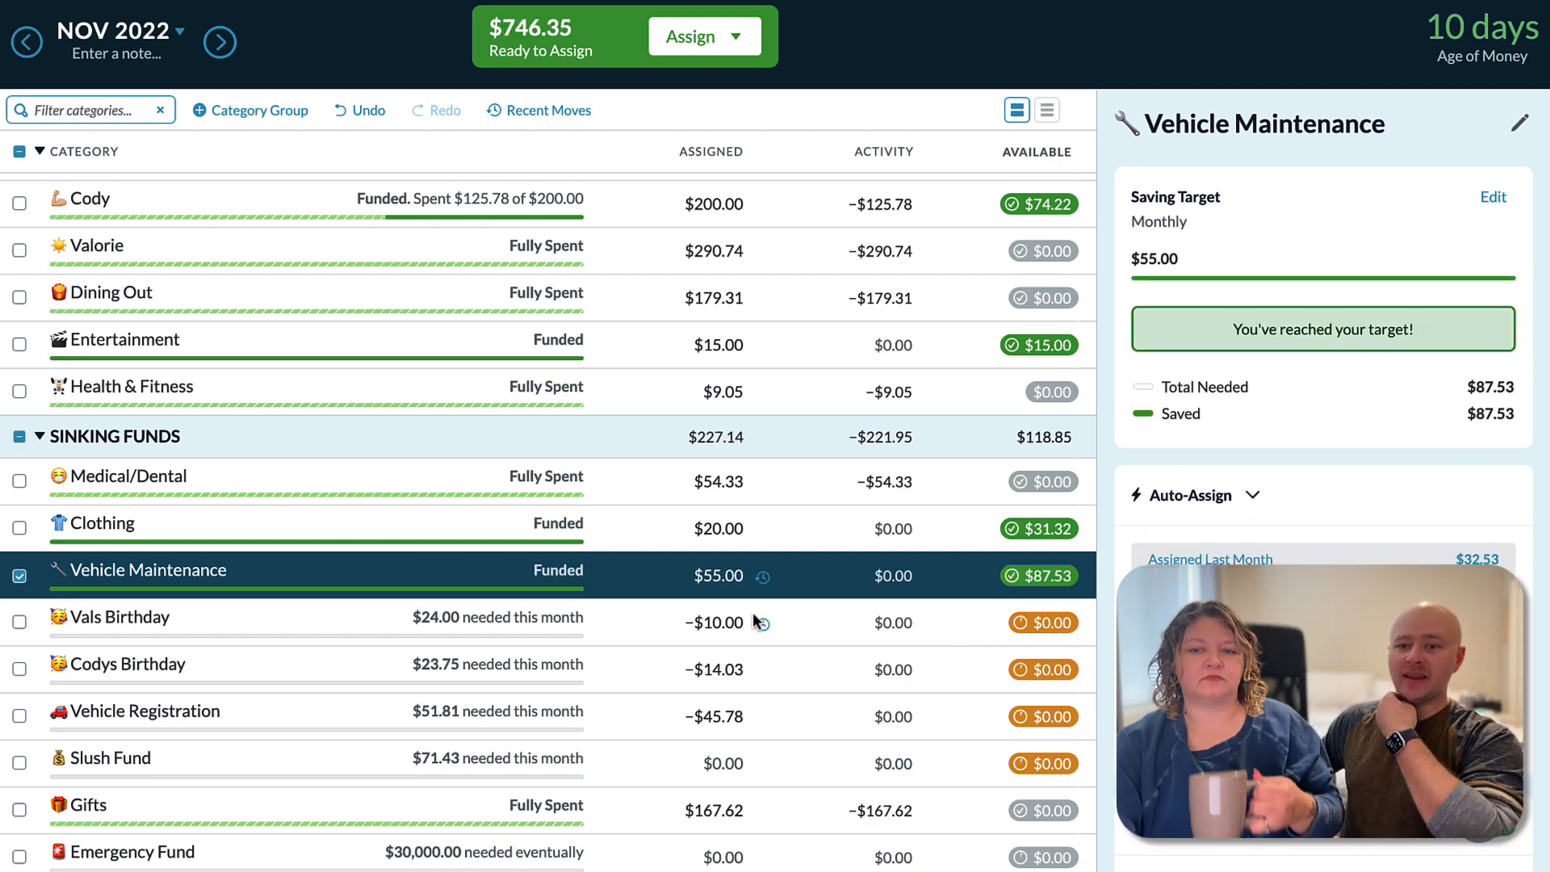
Set the assigned amounts of the two birthday categories under Sinking Funds to $14 for the first and $9.72 for the second.
click(721, 624)
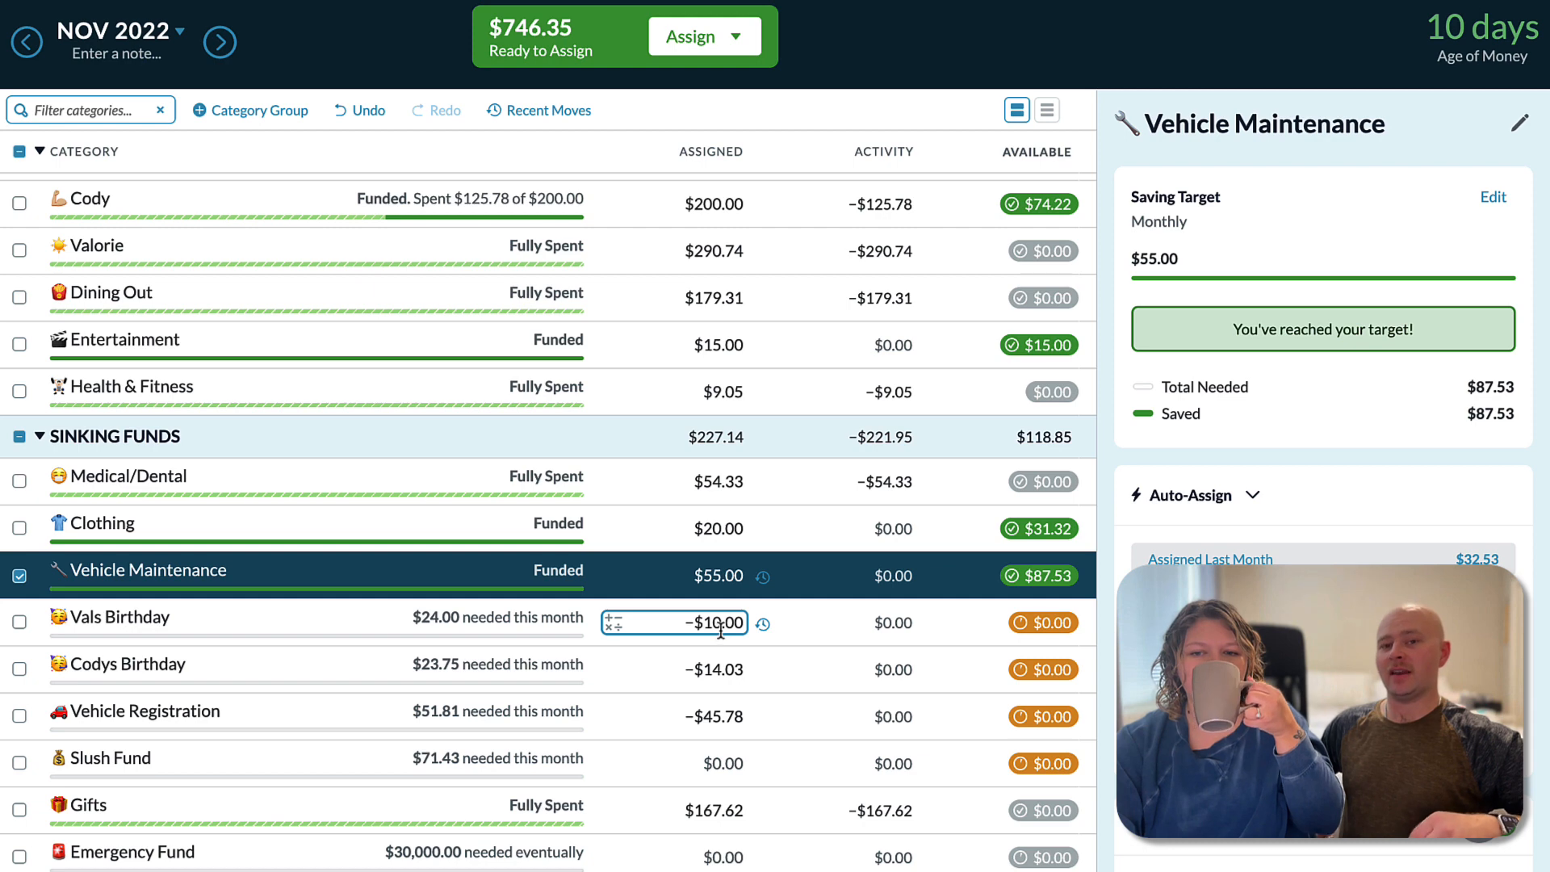
click(722, 629)
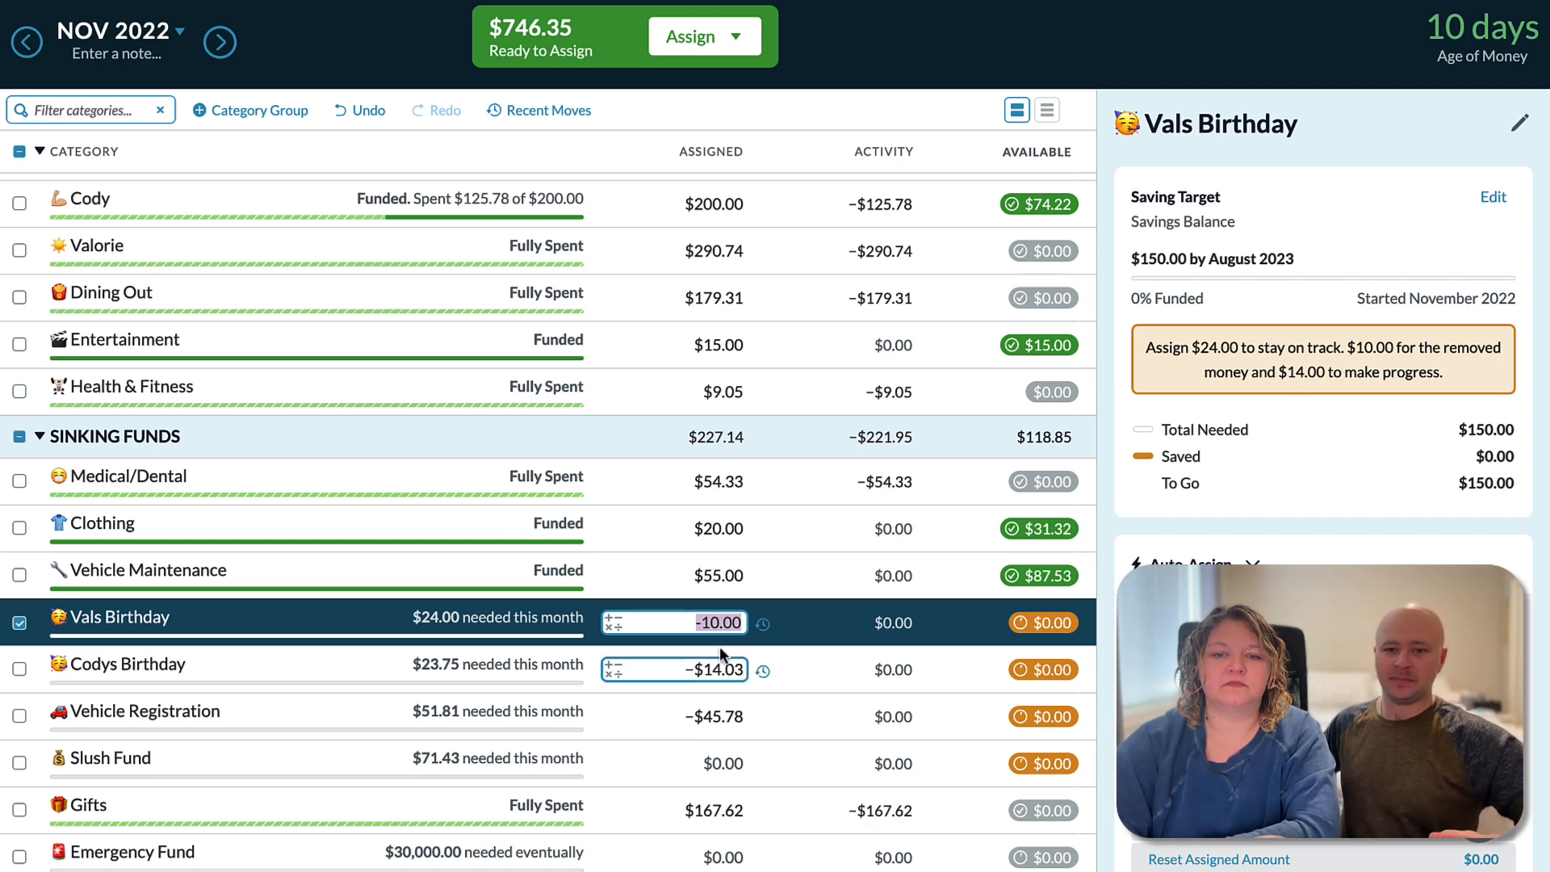
text(14)
key(Return)
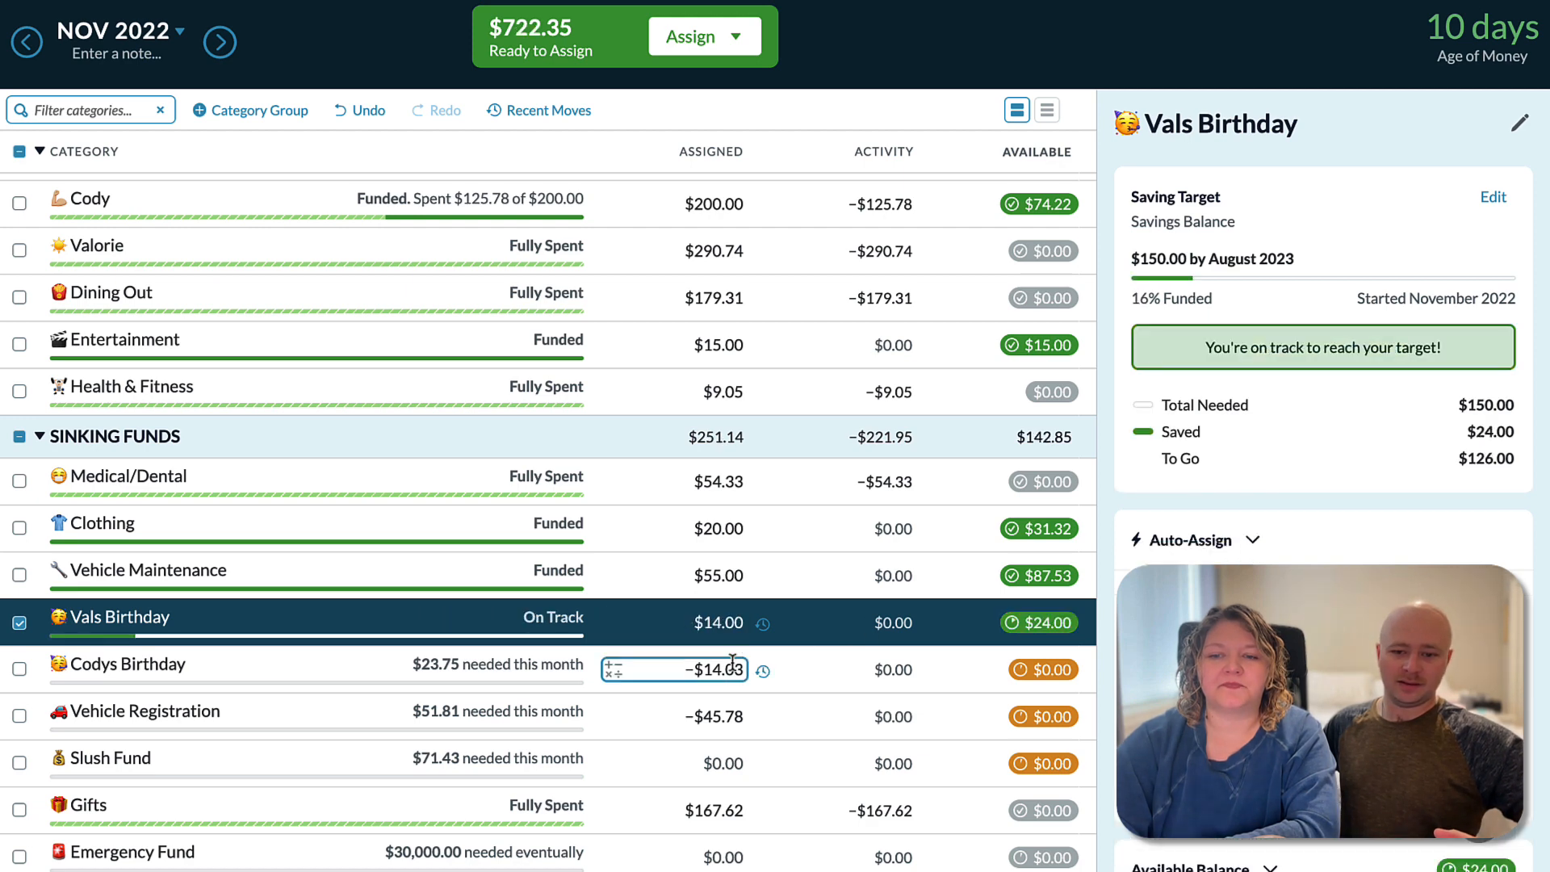
text(9.72)
key(Return)
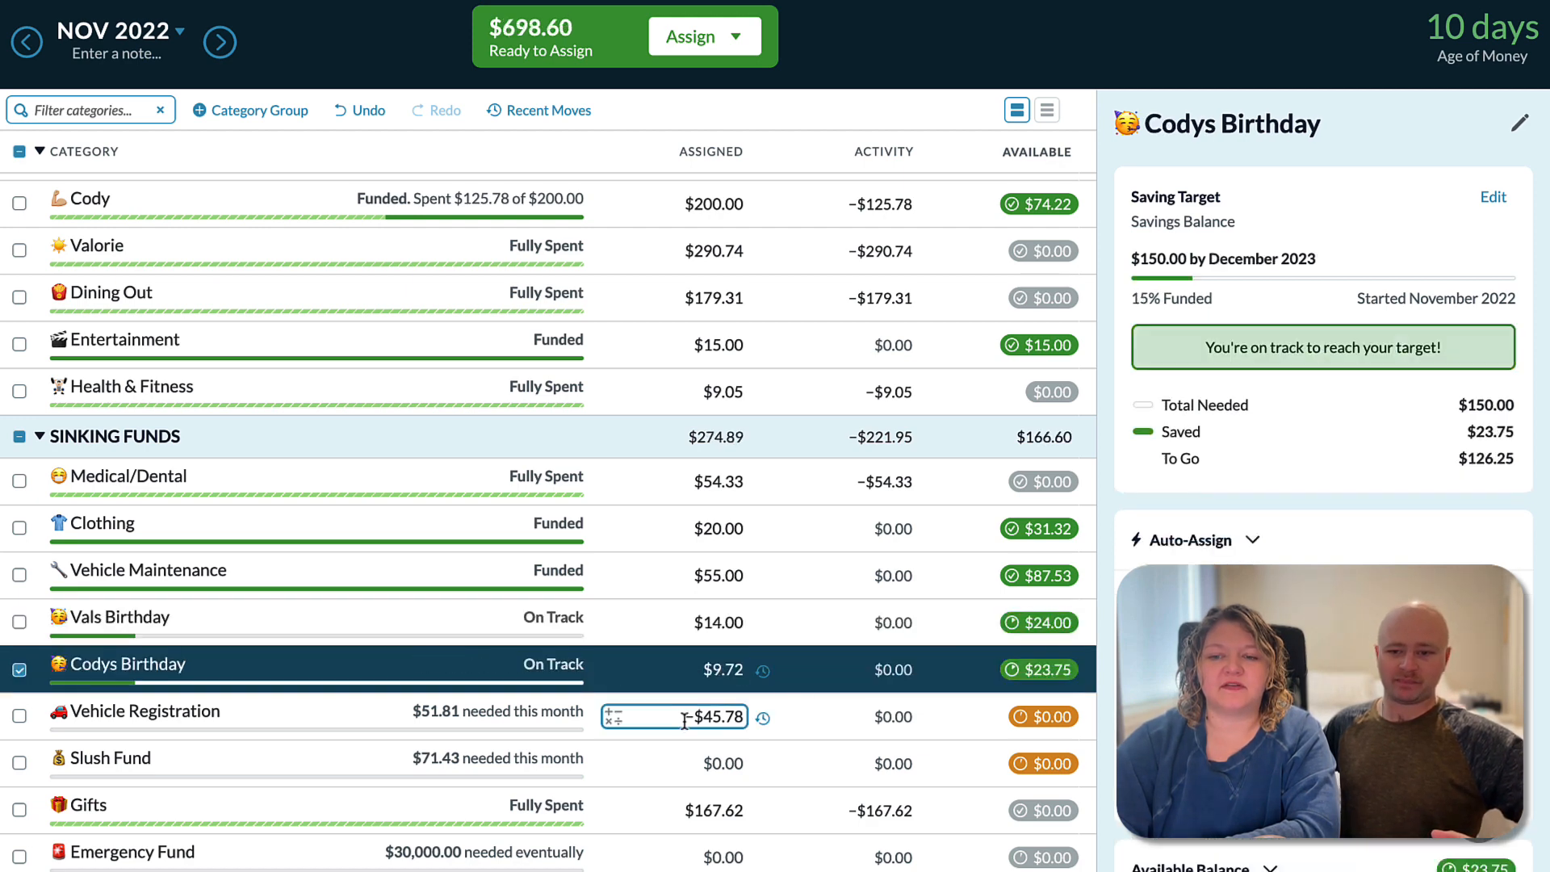
Set the assigned amount of Vehicle Registration to $6.03, fund Slush Fund with $71.43 to meet its target, and clear the selection.
text(6.03)
key(Return)
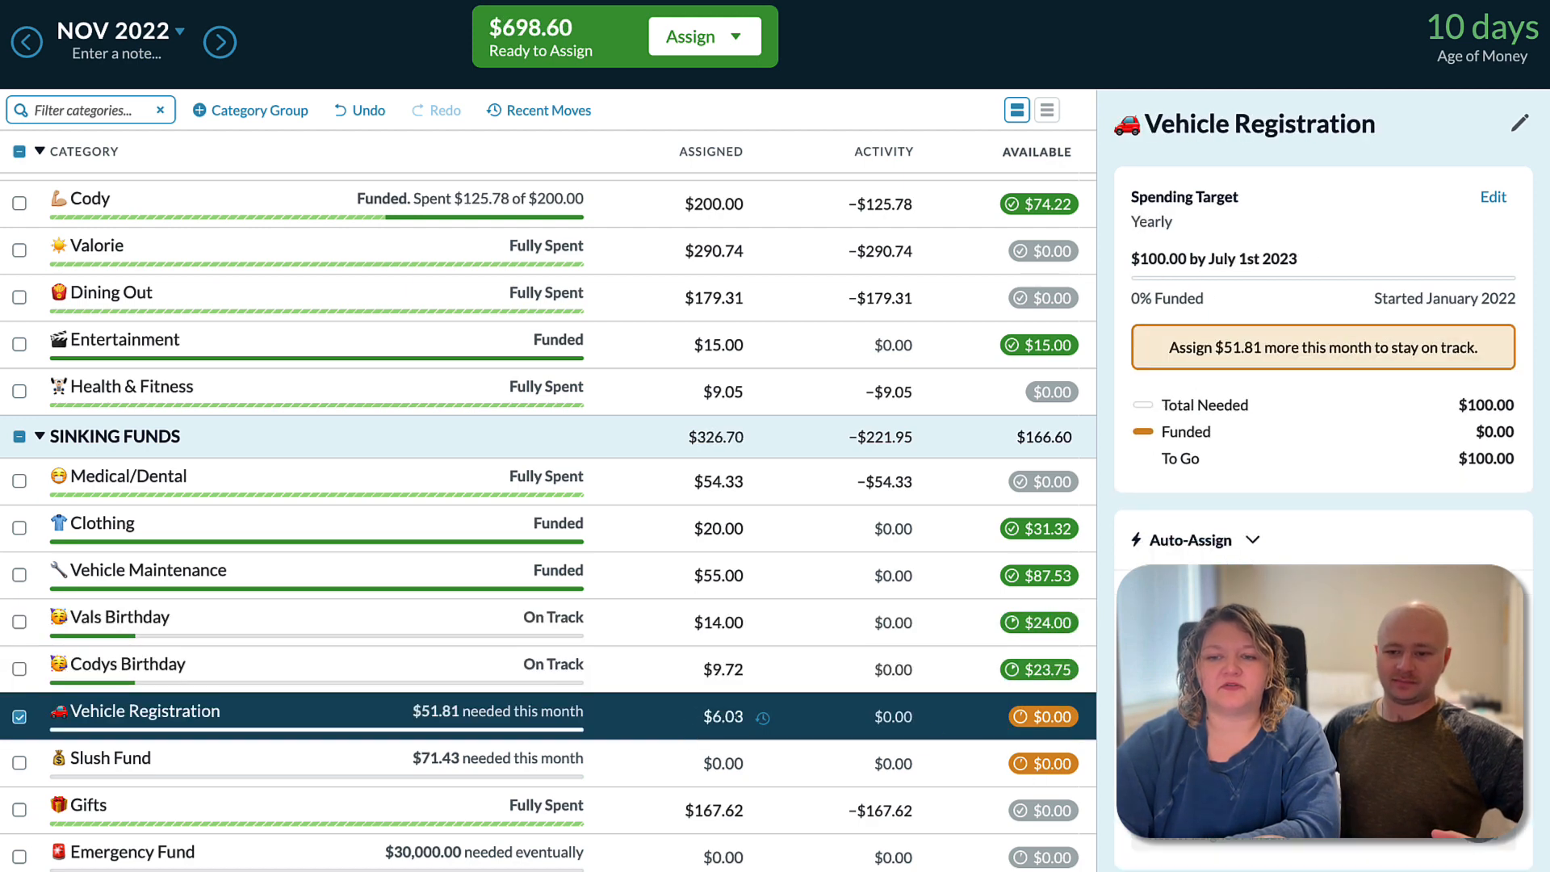
click(711, 760)
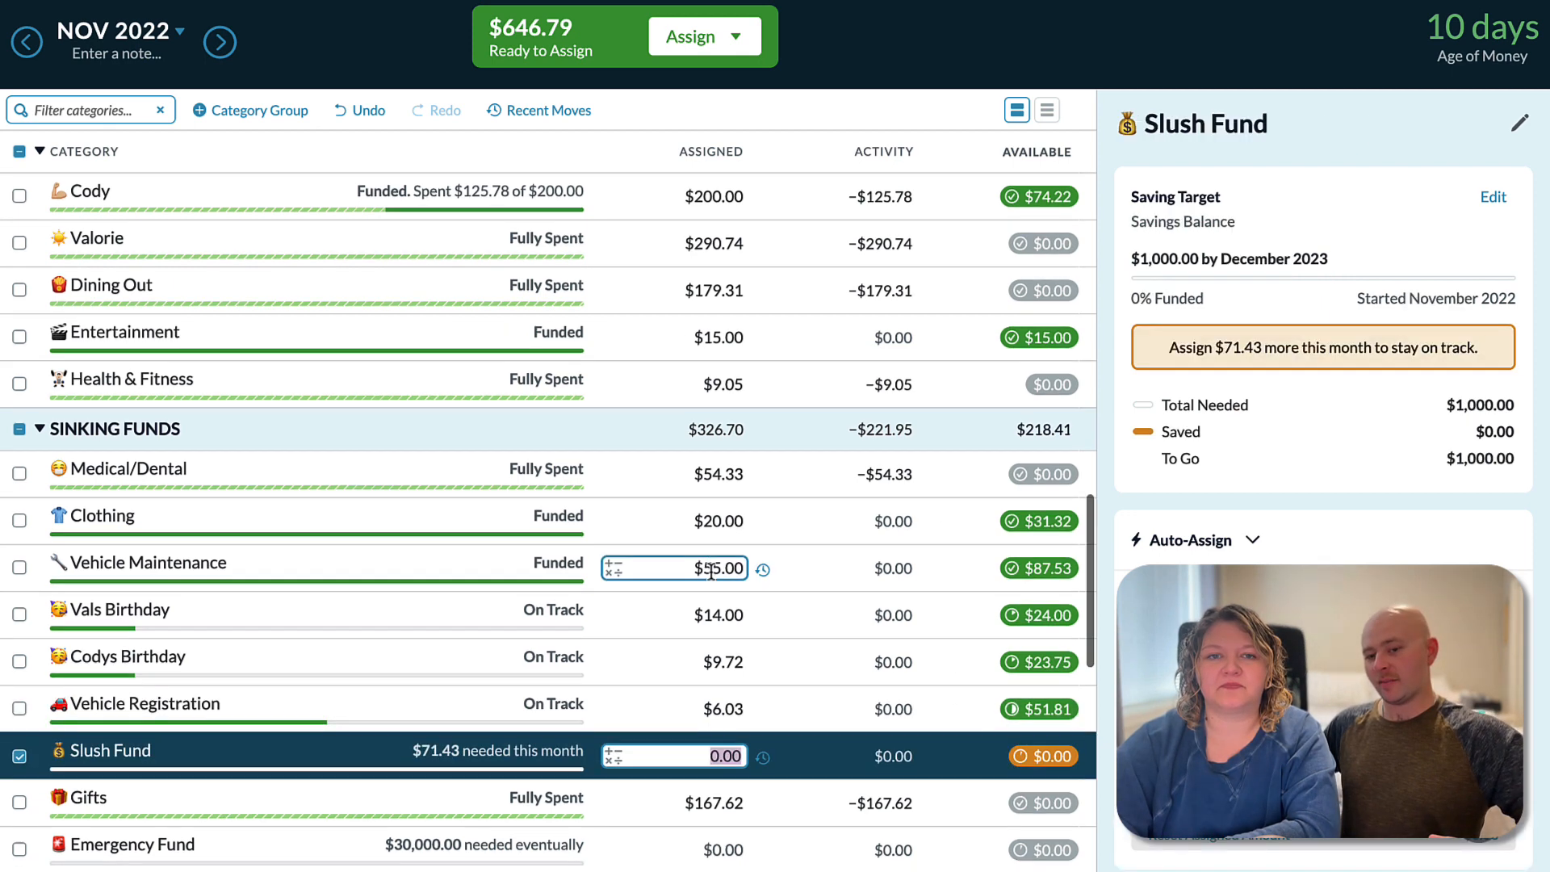
scroll(712, 570, down, 3)
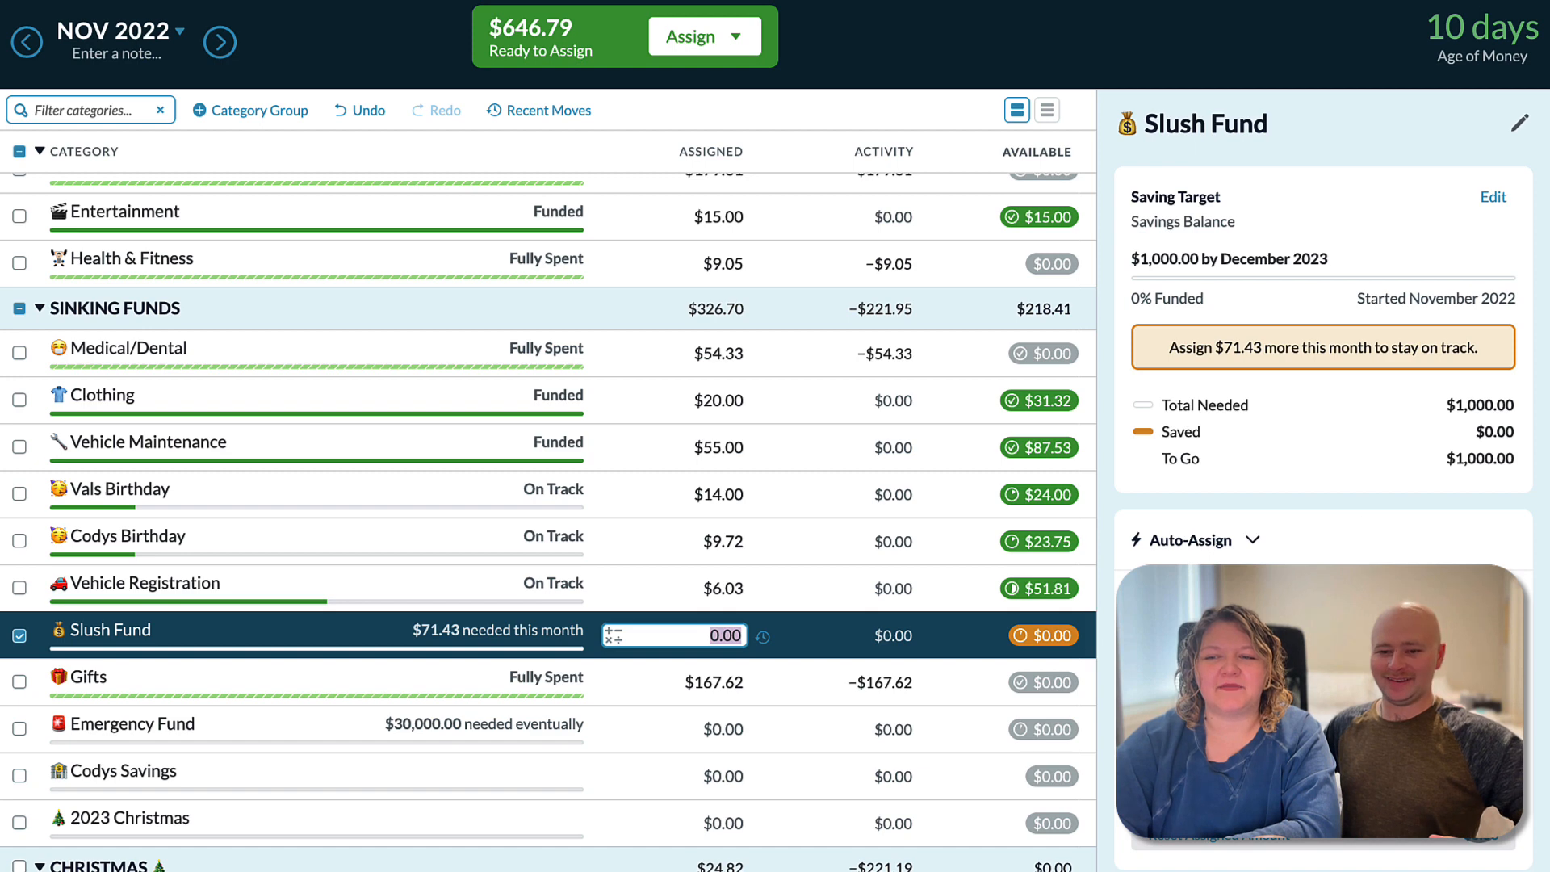
click(1294, 596)
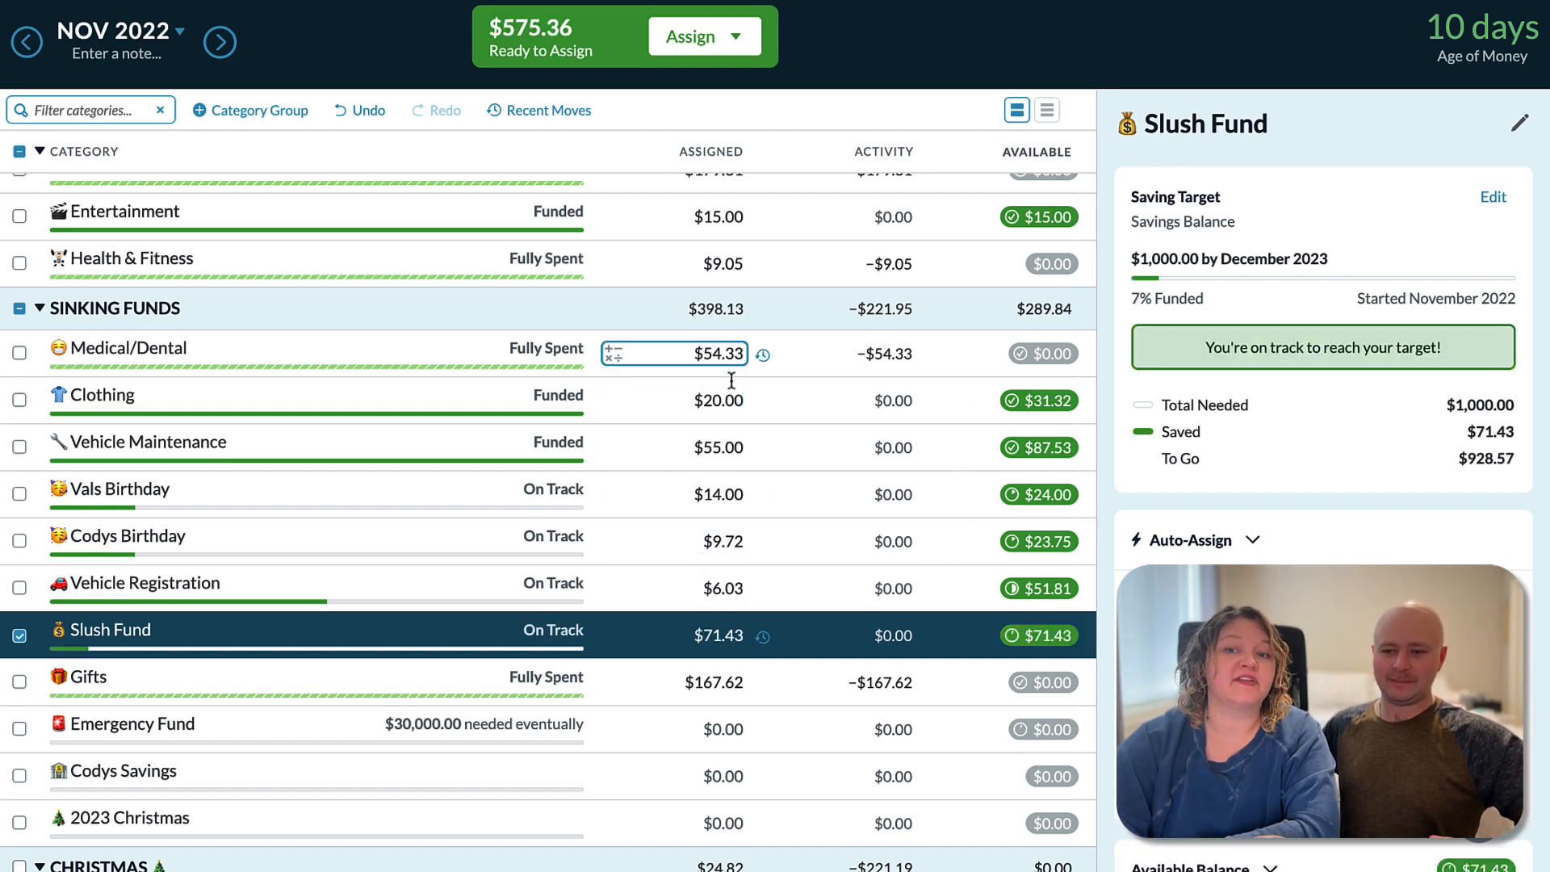
click(14, 646)
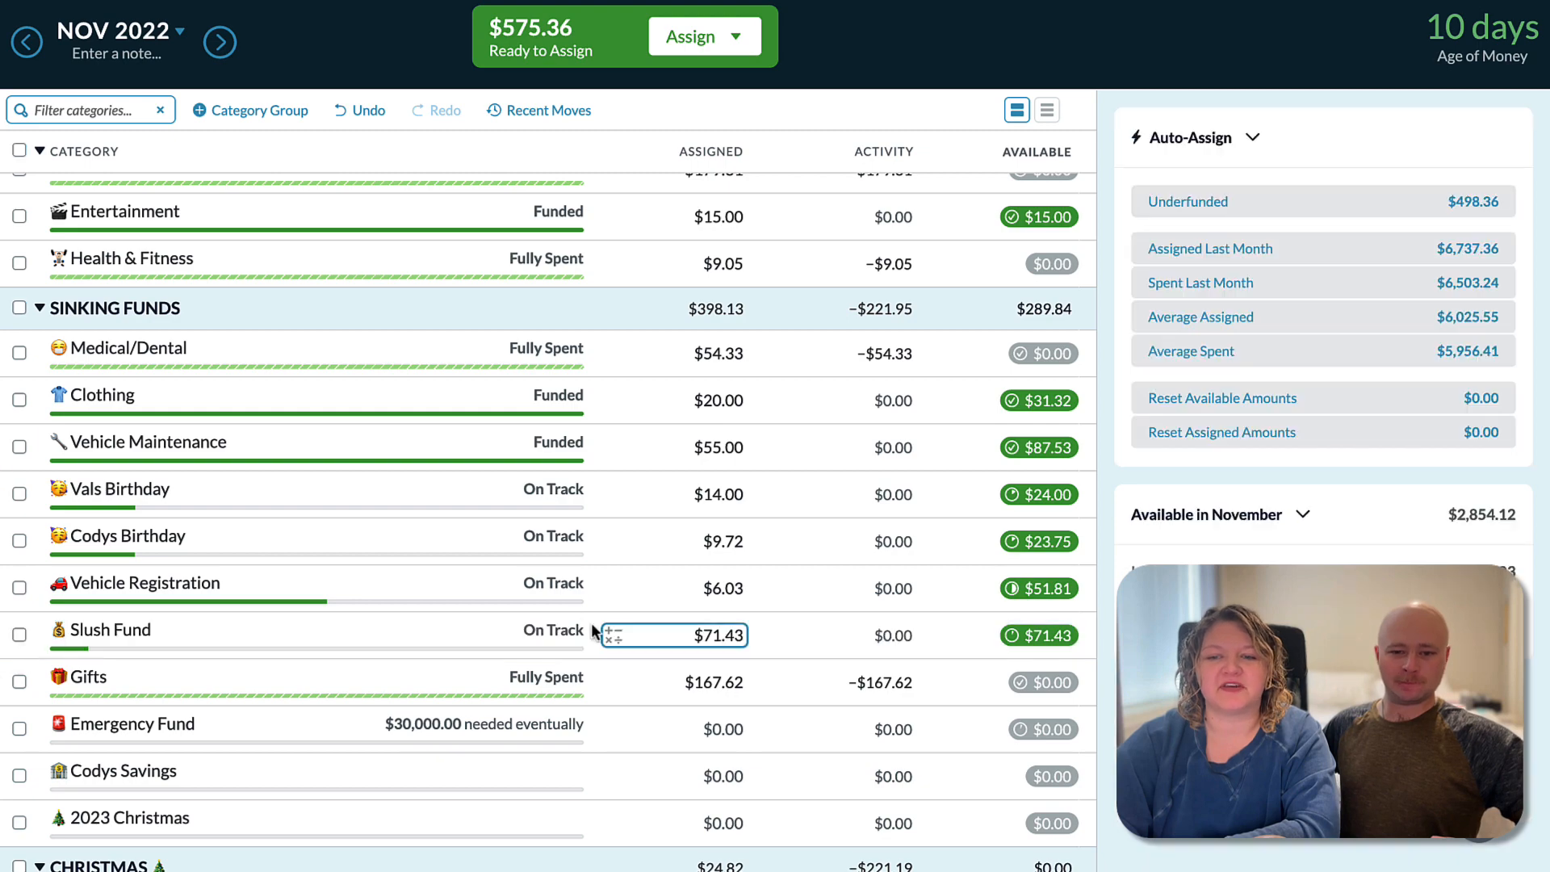
scroll(673, 659, down, 1)
scroll(673, 662, down, 1)
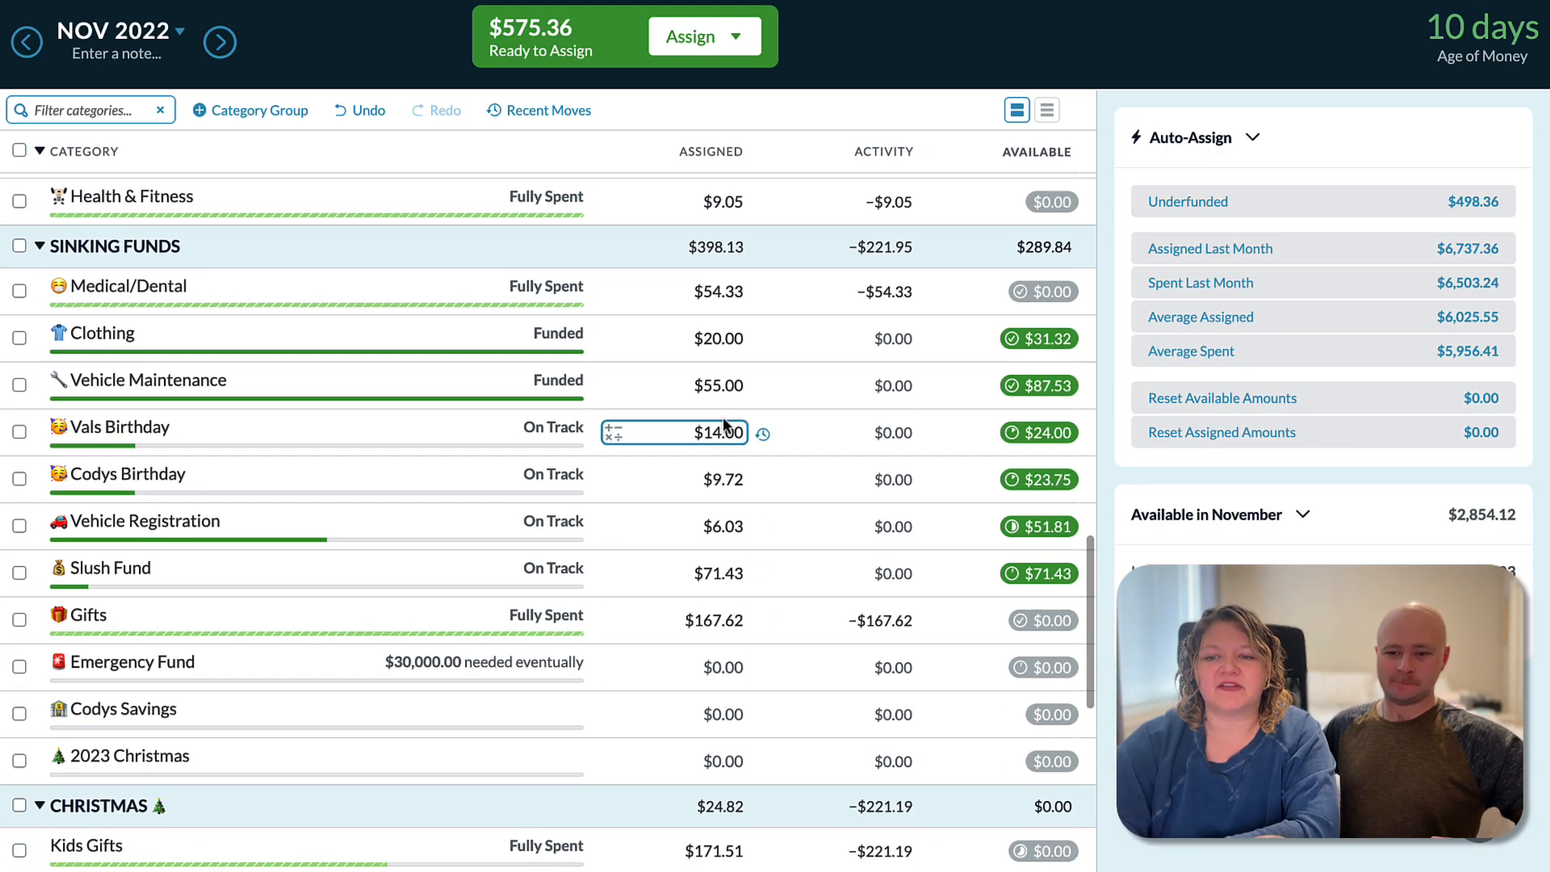
Set the assigned amount of the Activities category under Christmas to $15.
scroll(714, 388, down, 8)
scroll(714, 389, down, 1)
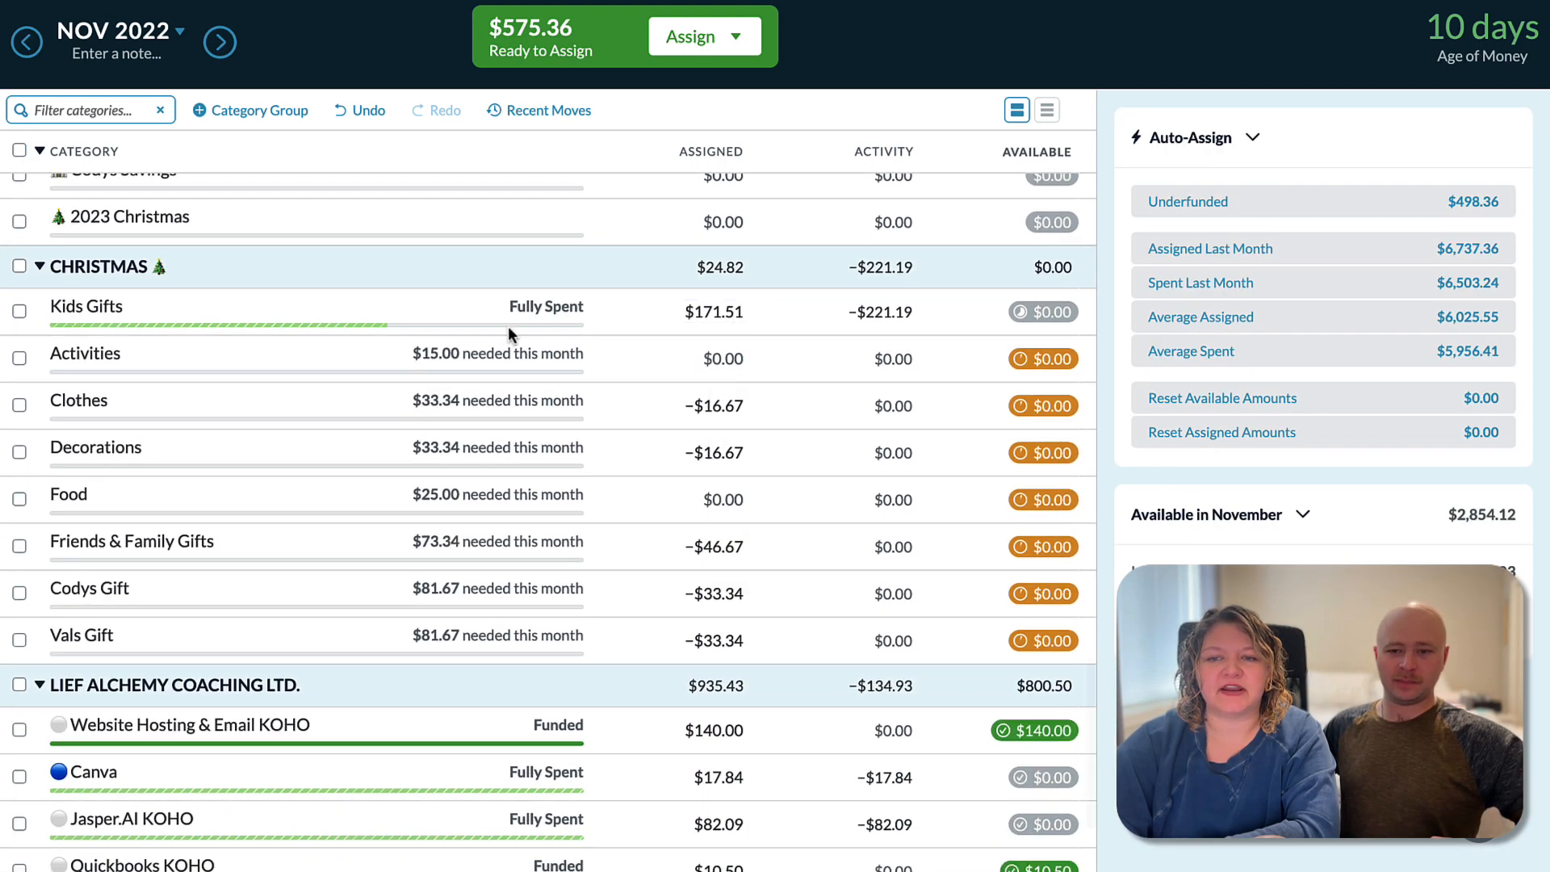
click(18, 266)
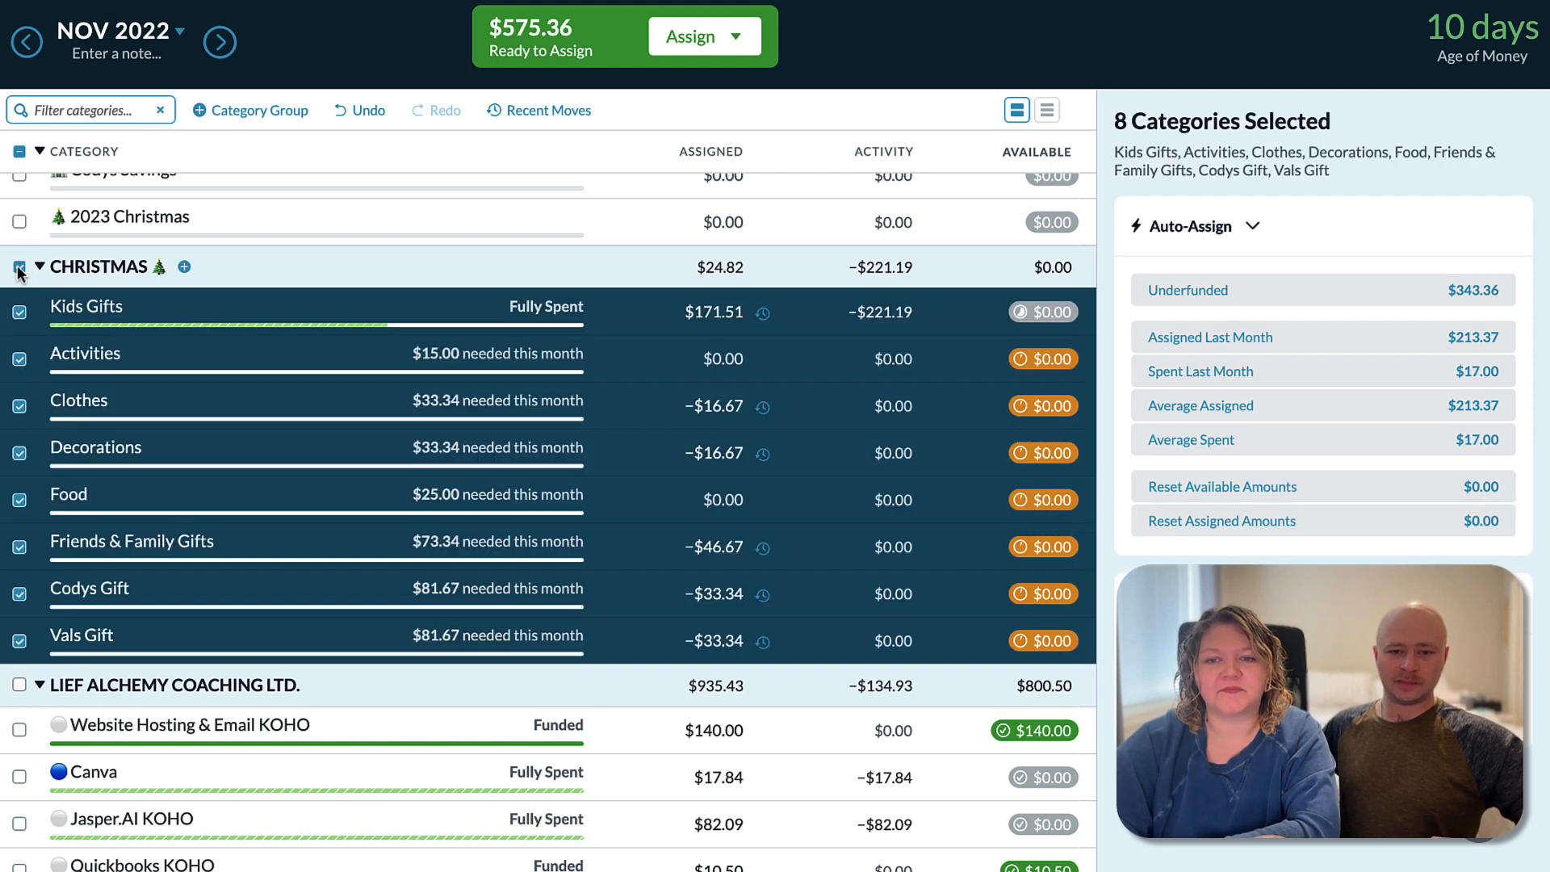
click(18, 265)
click(721, 359)
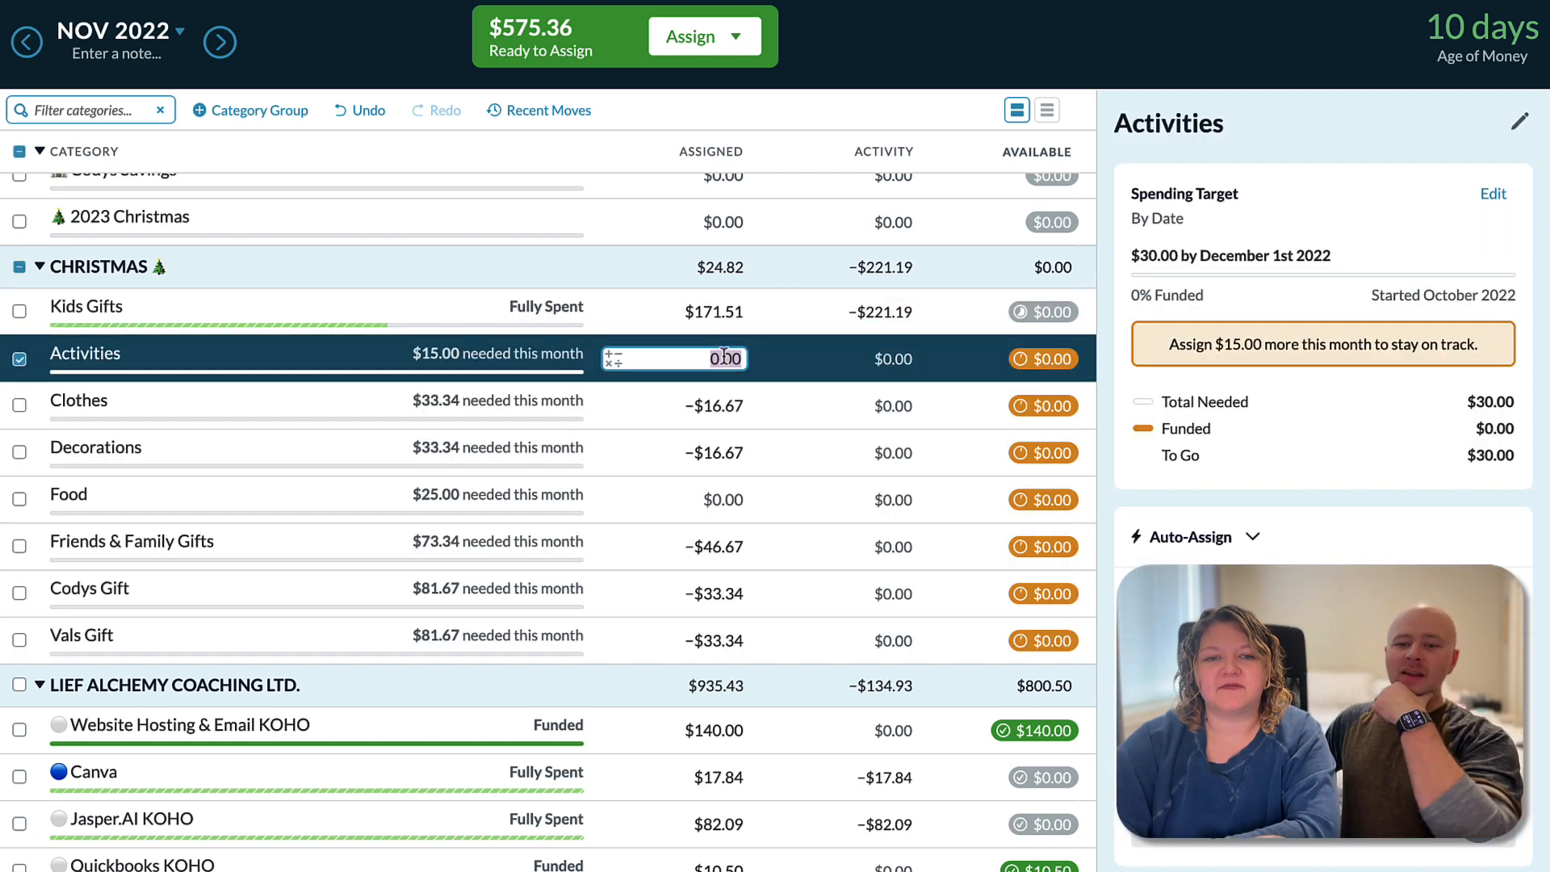
text(15)
key(Return)
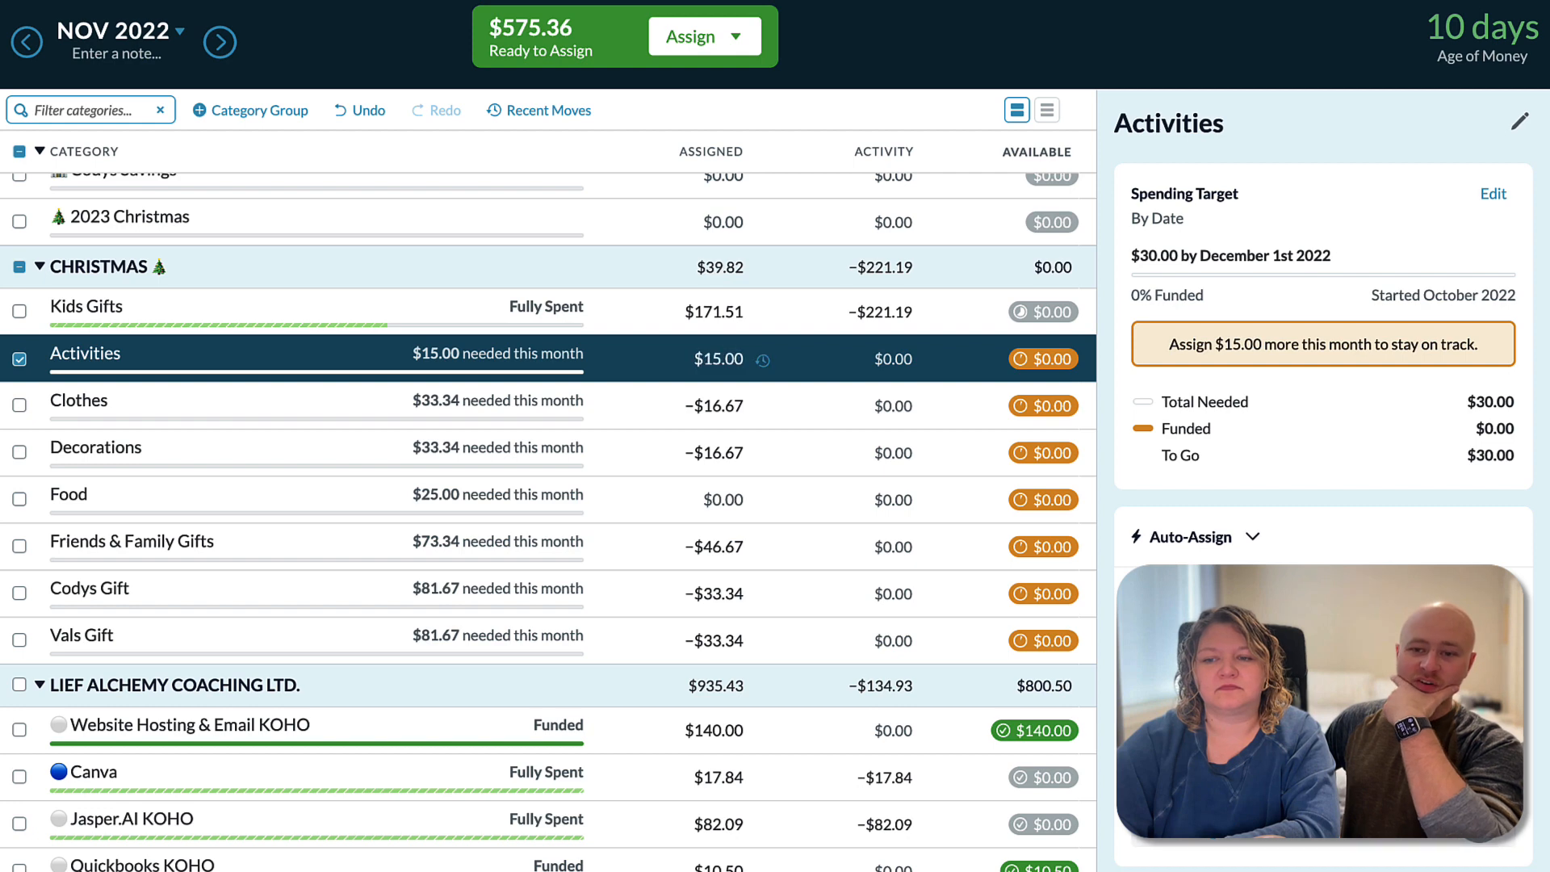
Set the assigned amounts under Christmas to $16.67 for Clothes, $16.67 for Decorations and $25 for Food.
text(16.67)
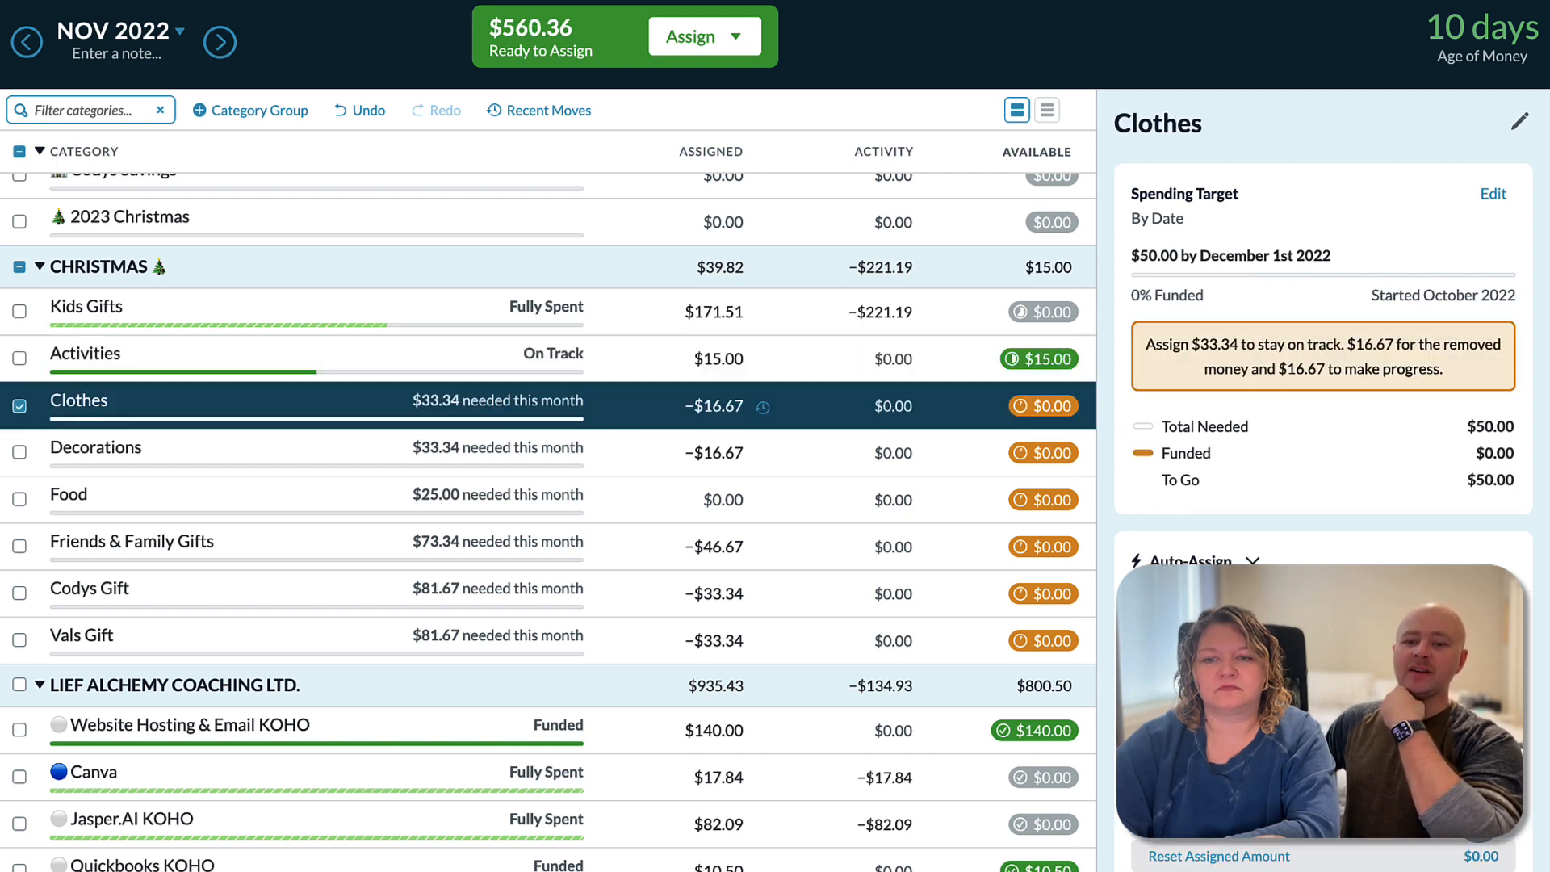
key(Return)
text(16.67)
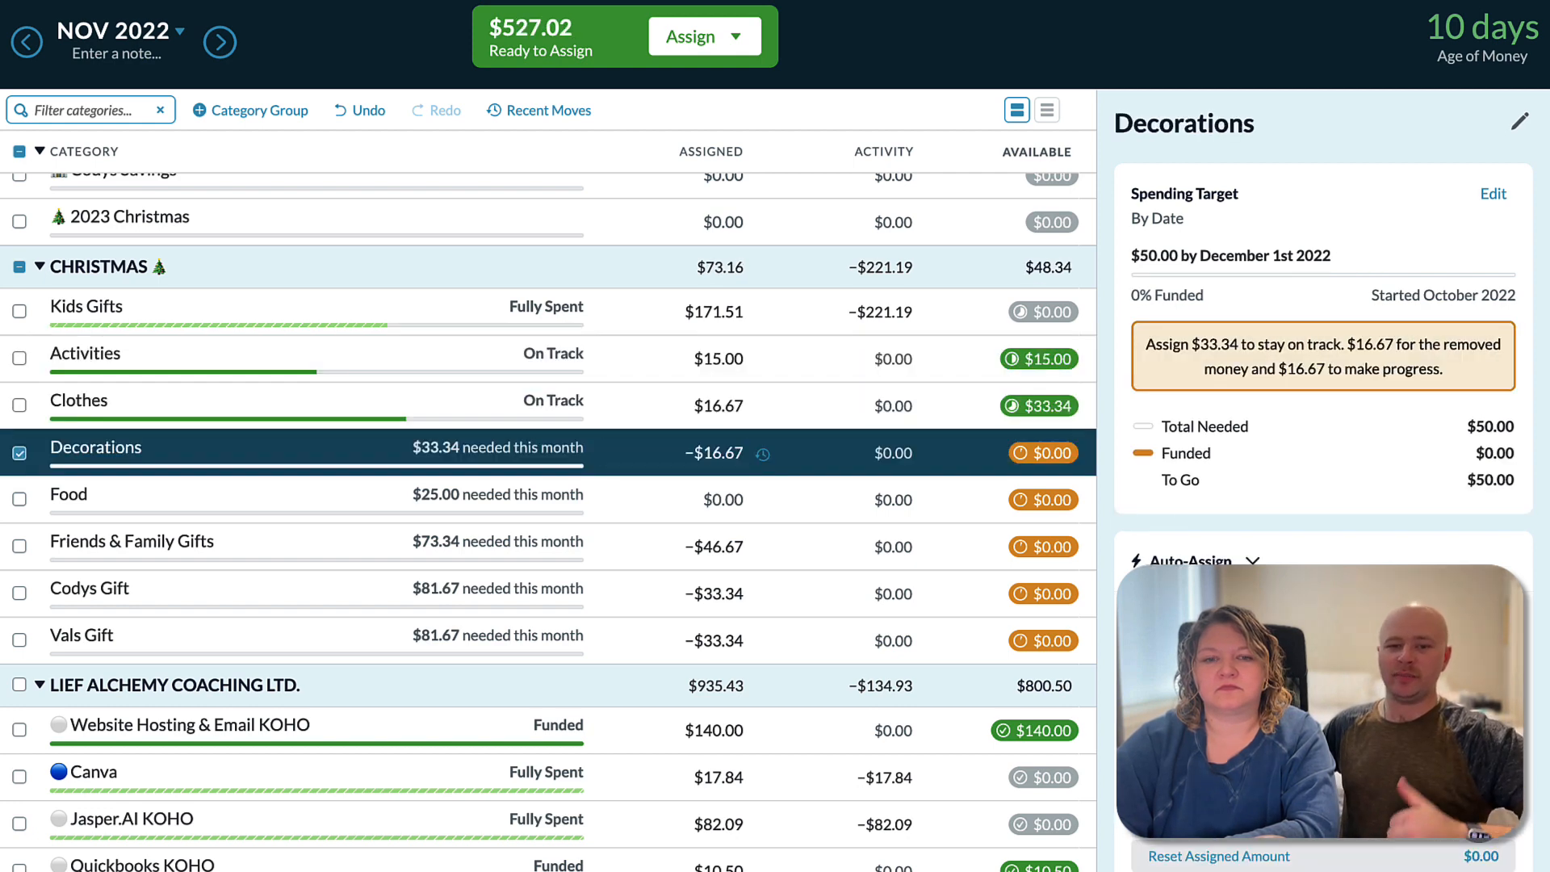
key(Return)
text(25)
key(Return)
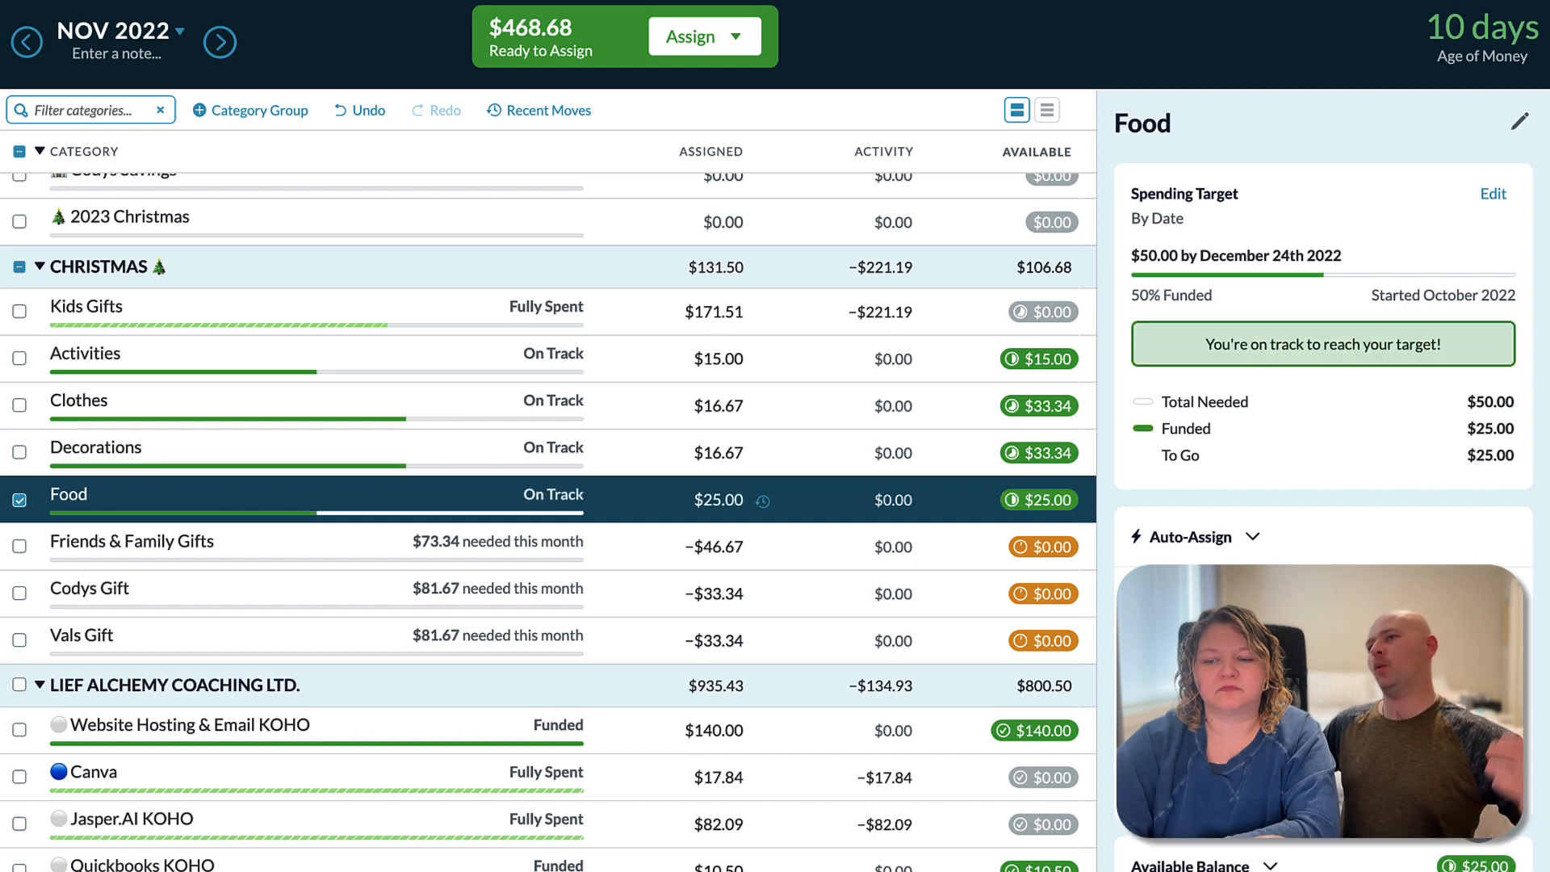
Fund Friends & Family Gifts and the two personal gift categories under Christmas to their monthly targets, and clear the selection.
click(1323, 611)
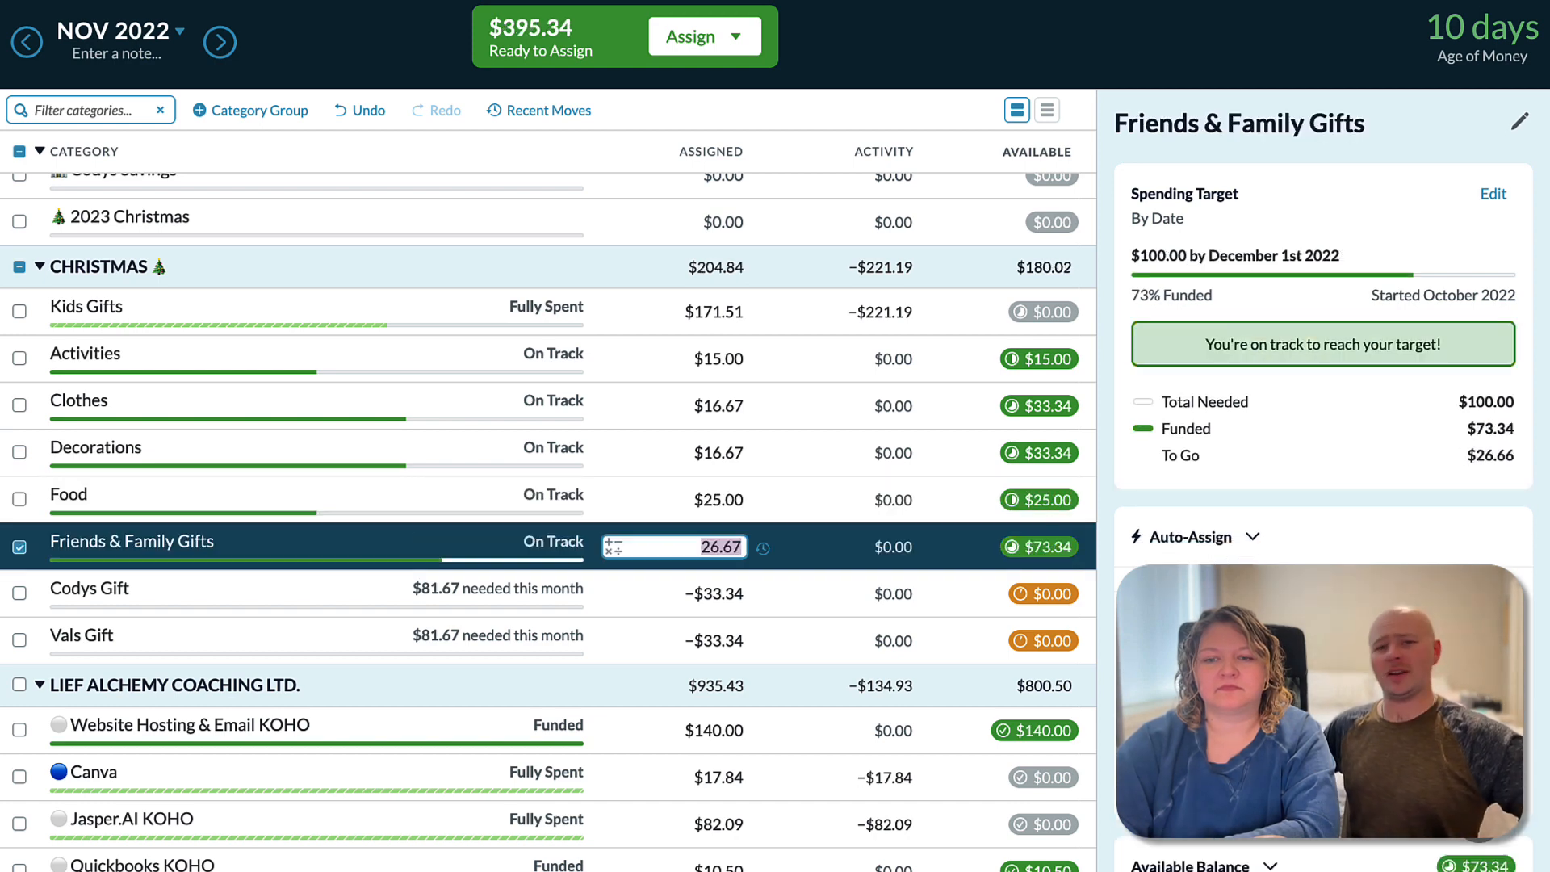
key(Return)
click(1323, 612)
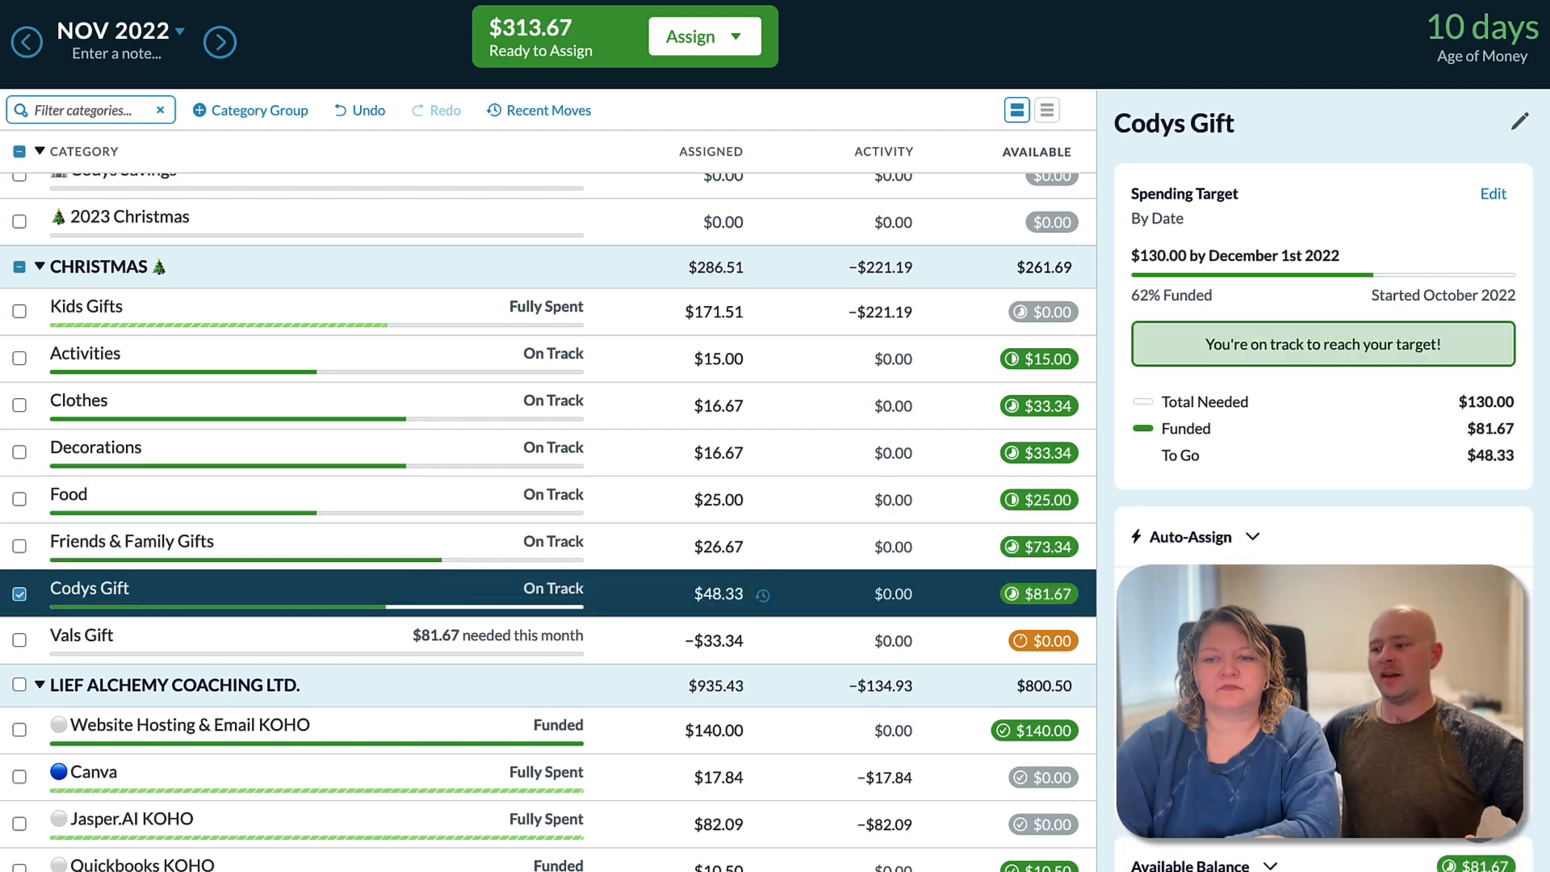
key(Return)
click(1323, 611)
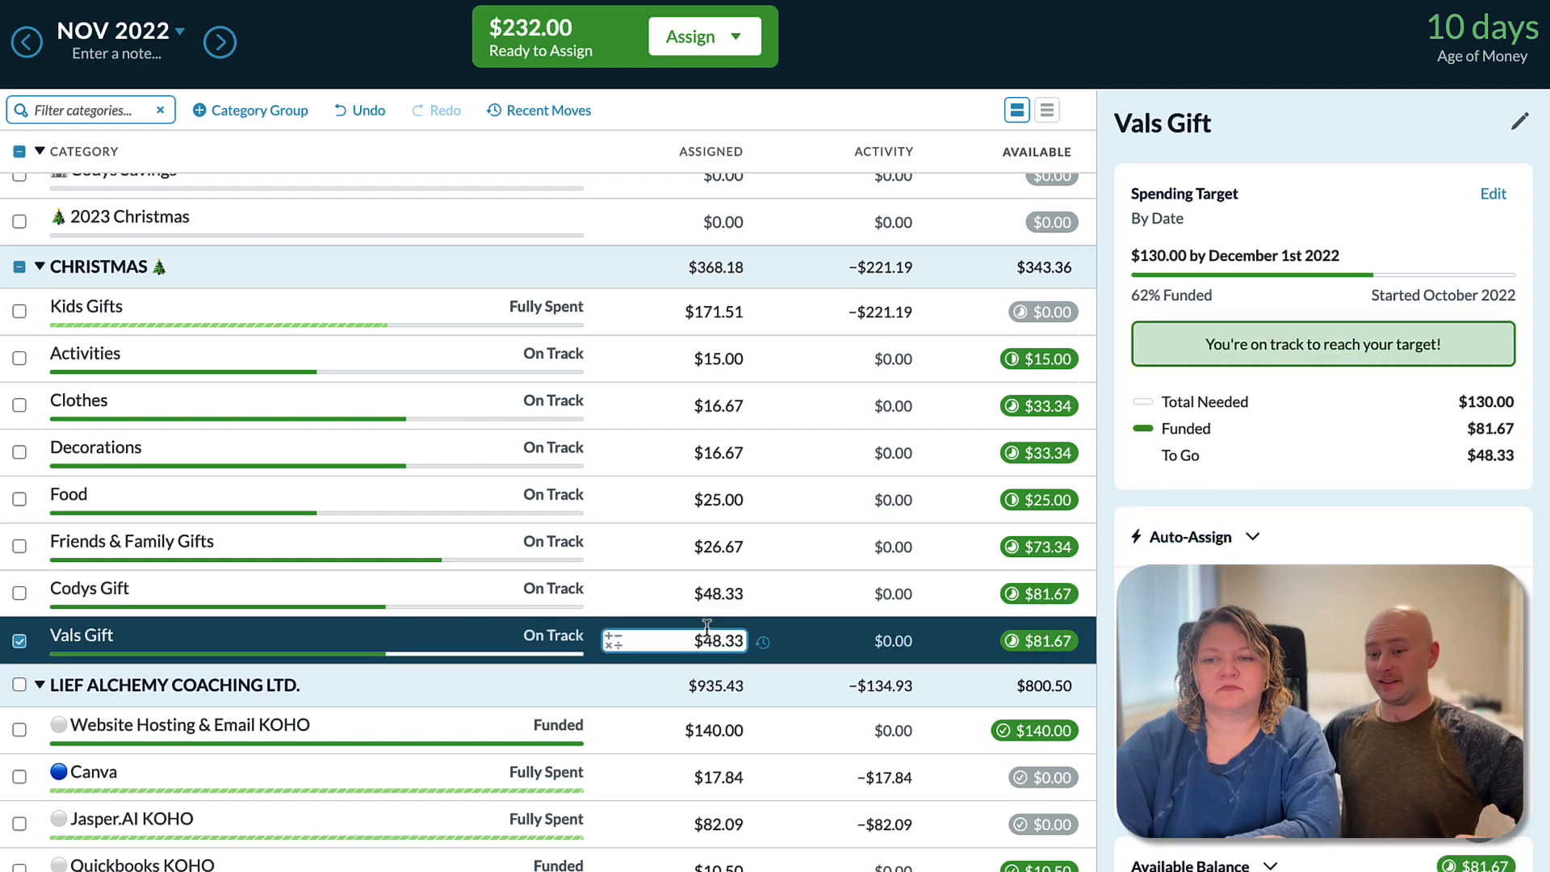
click(19, 642)
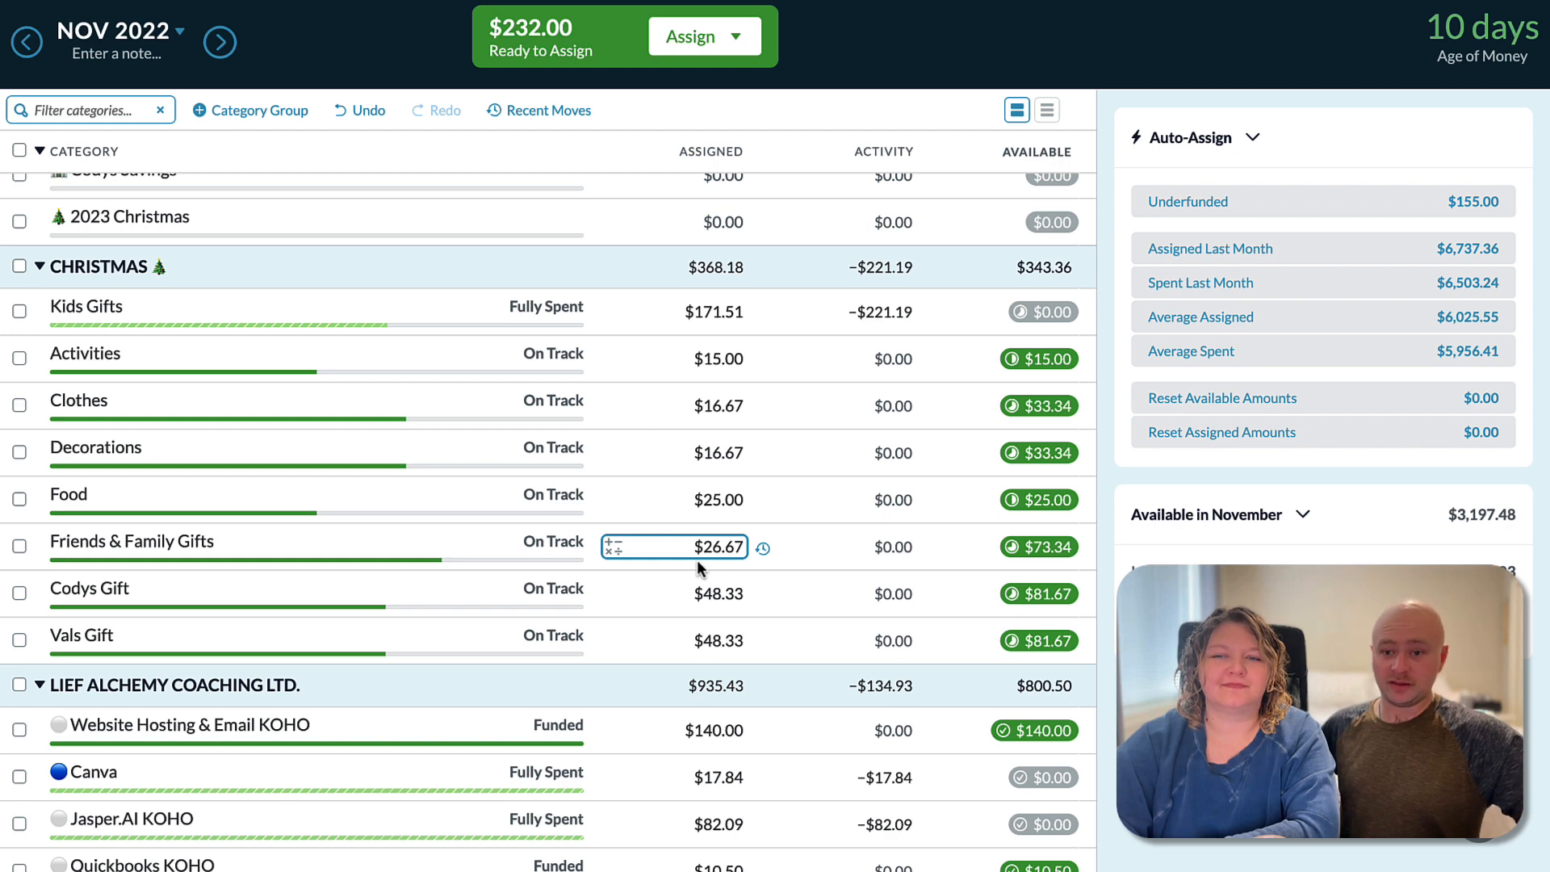
Review the November transactions behind the Kids Gifts activity under Christmas and close the list.
click(879, 312)
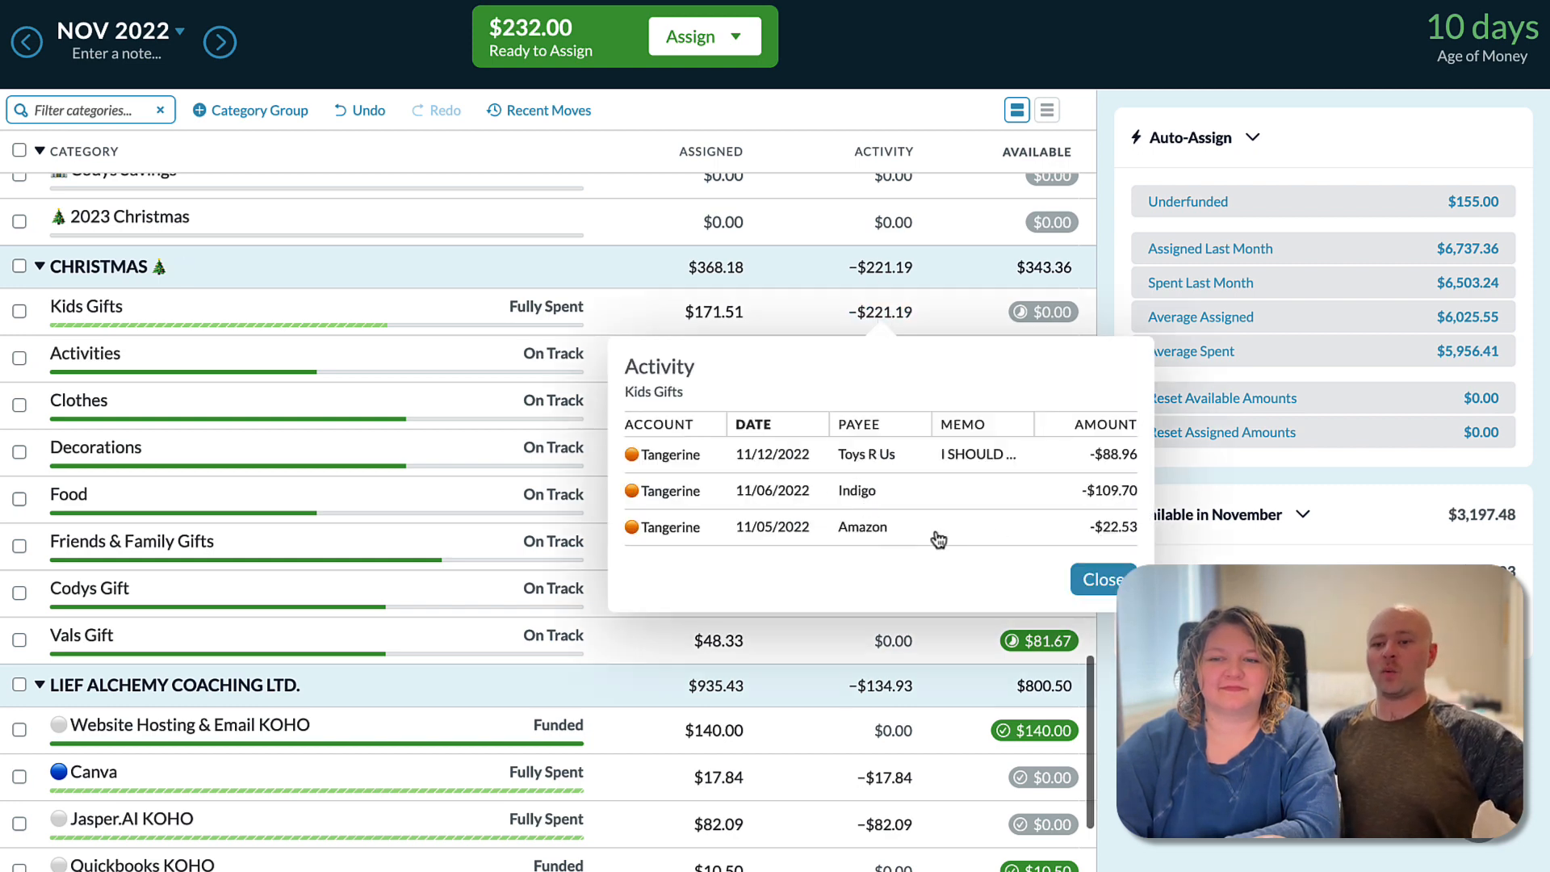
click(1090, 580)
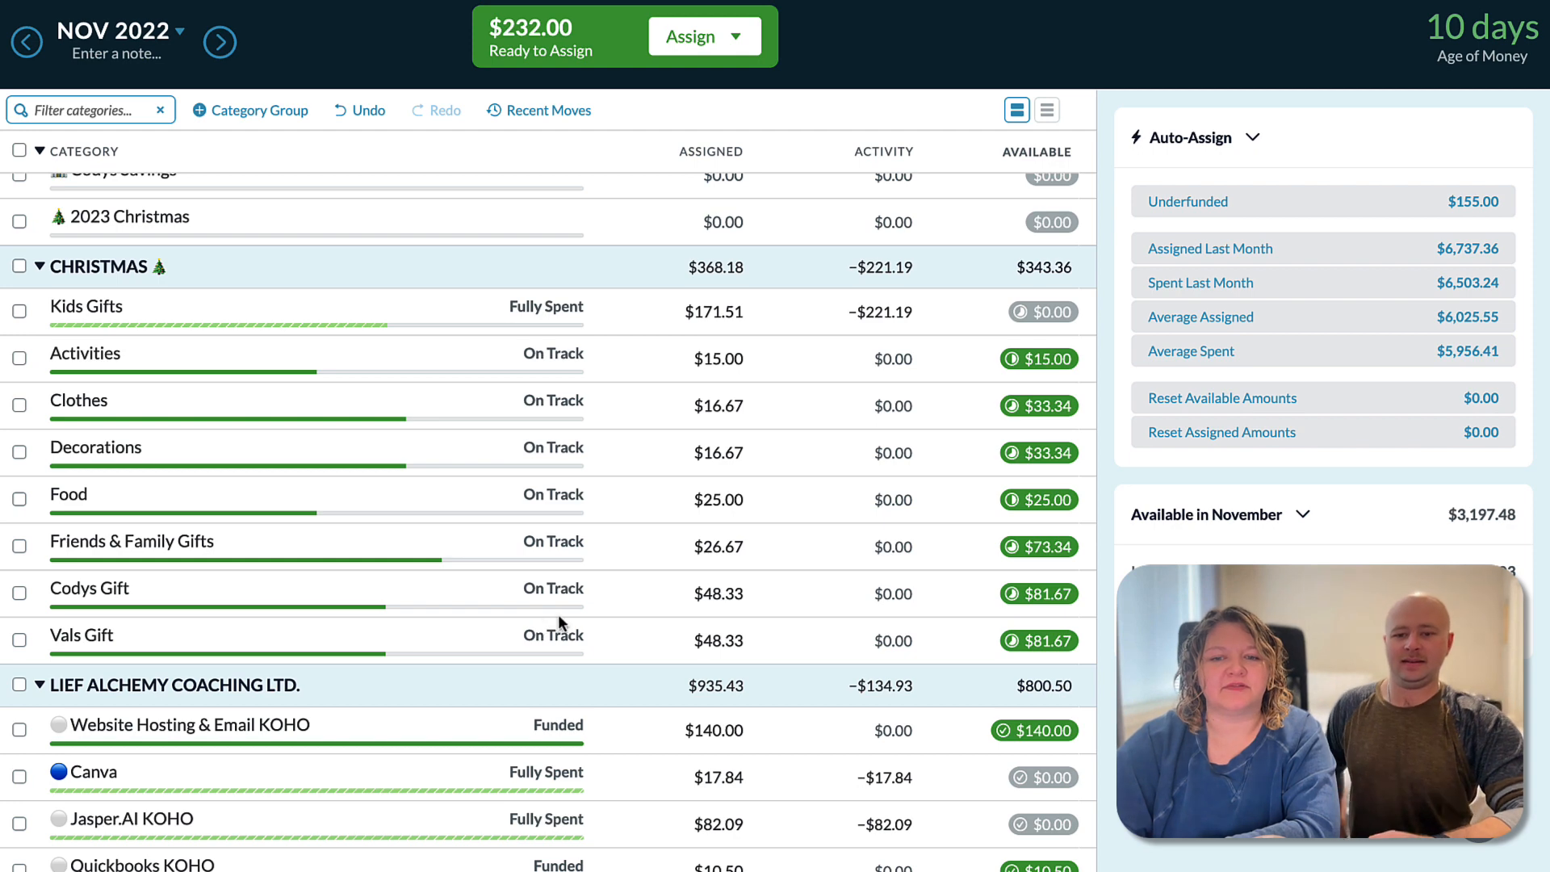
click(694, 600)
scroll(696, 617, down, 1)
click(698, 614)
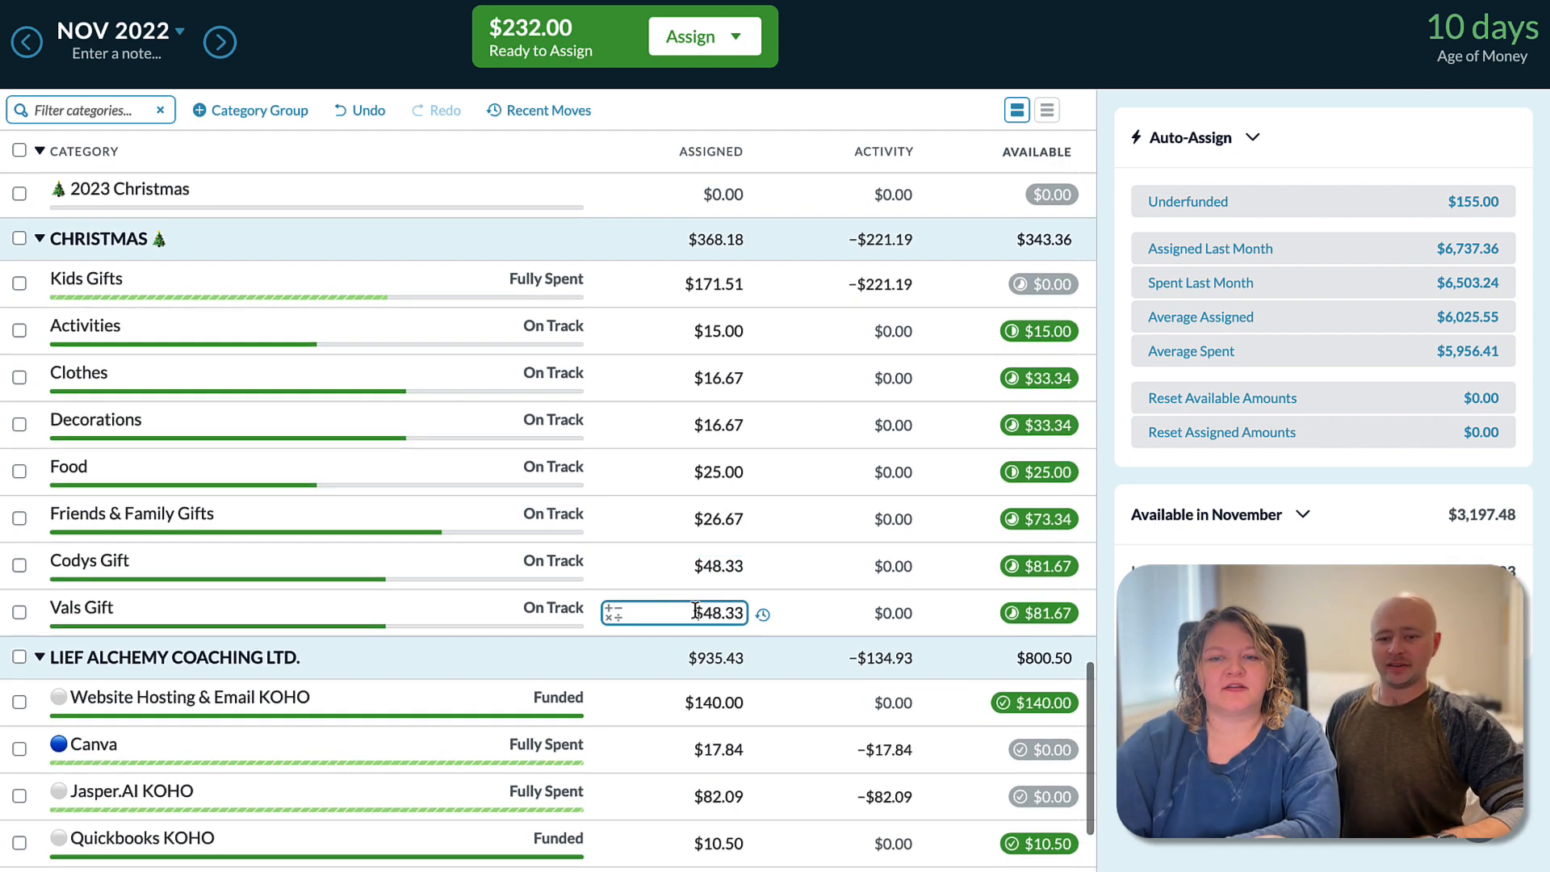
click(705, 586)
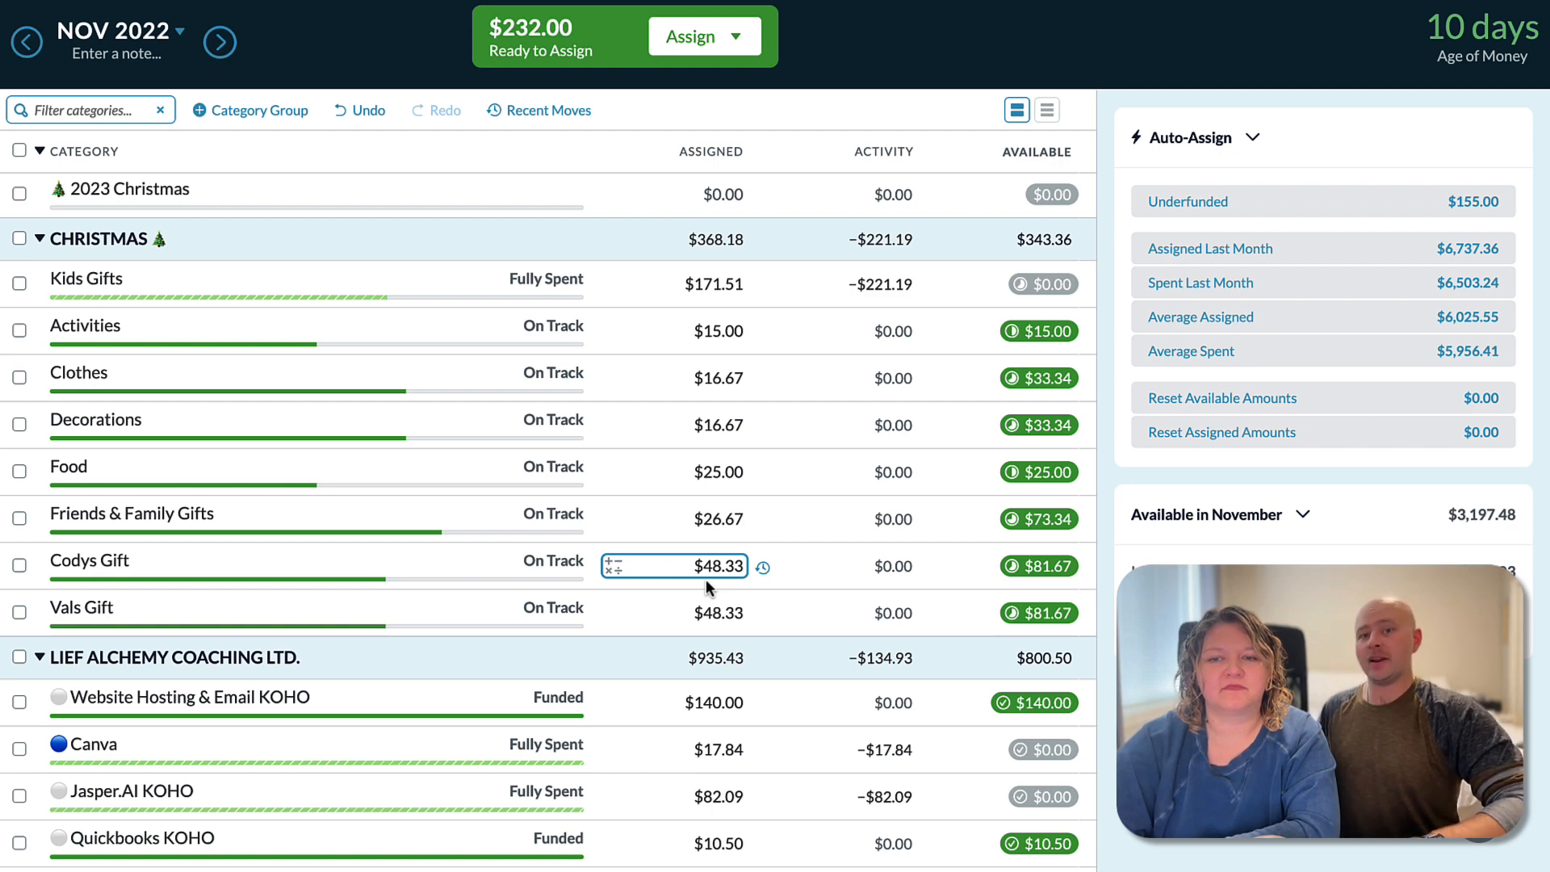
Set the assigned amount of Mighty Networks KOHO under the coaching business group to $100, and clear the selection.
scroll(706, 579, down, 1)
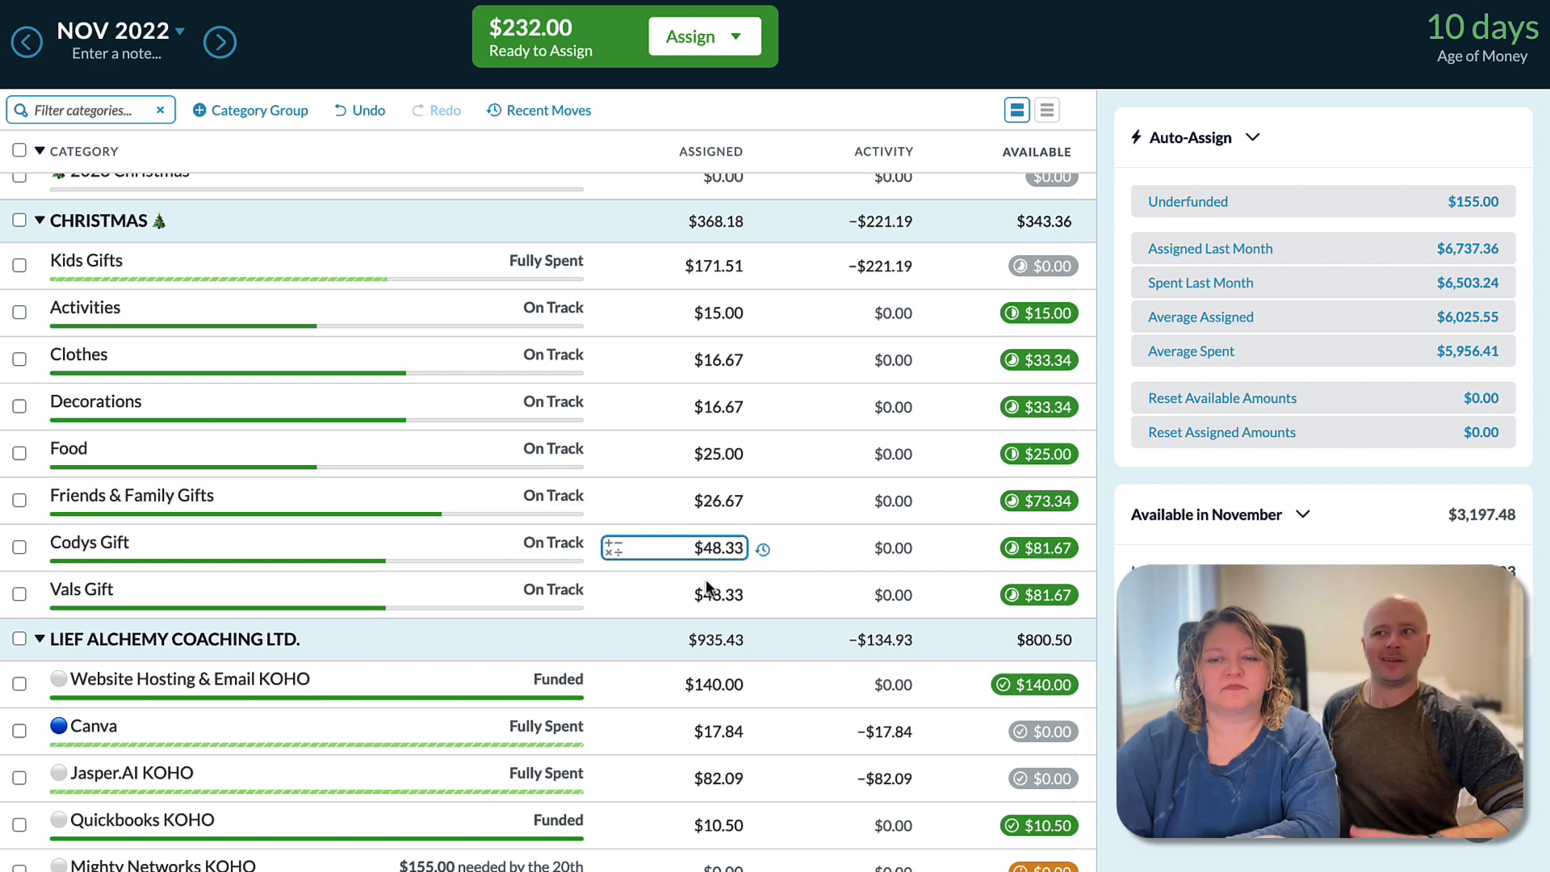
scroll(706, 587, down, 5)
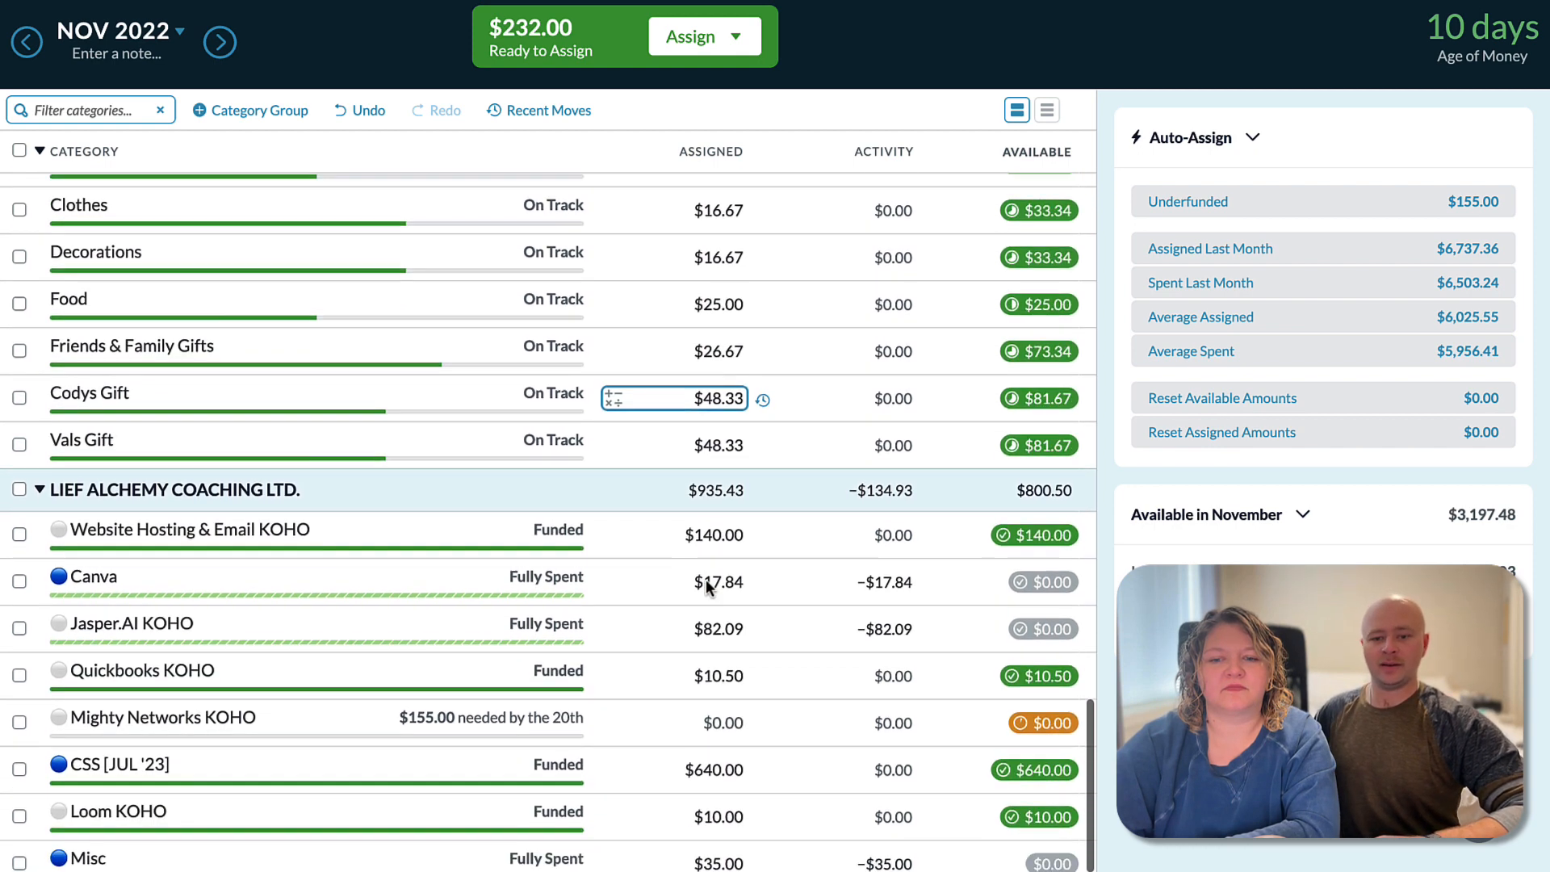
click(709, 590)
click(725, 679)
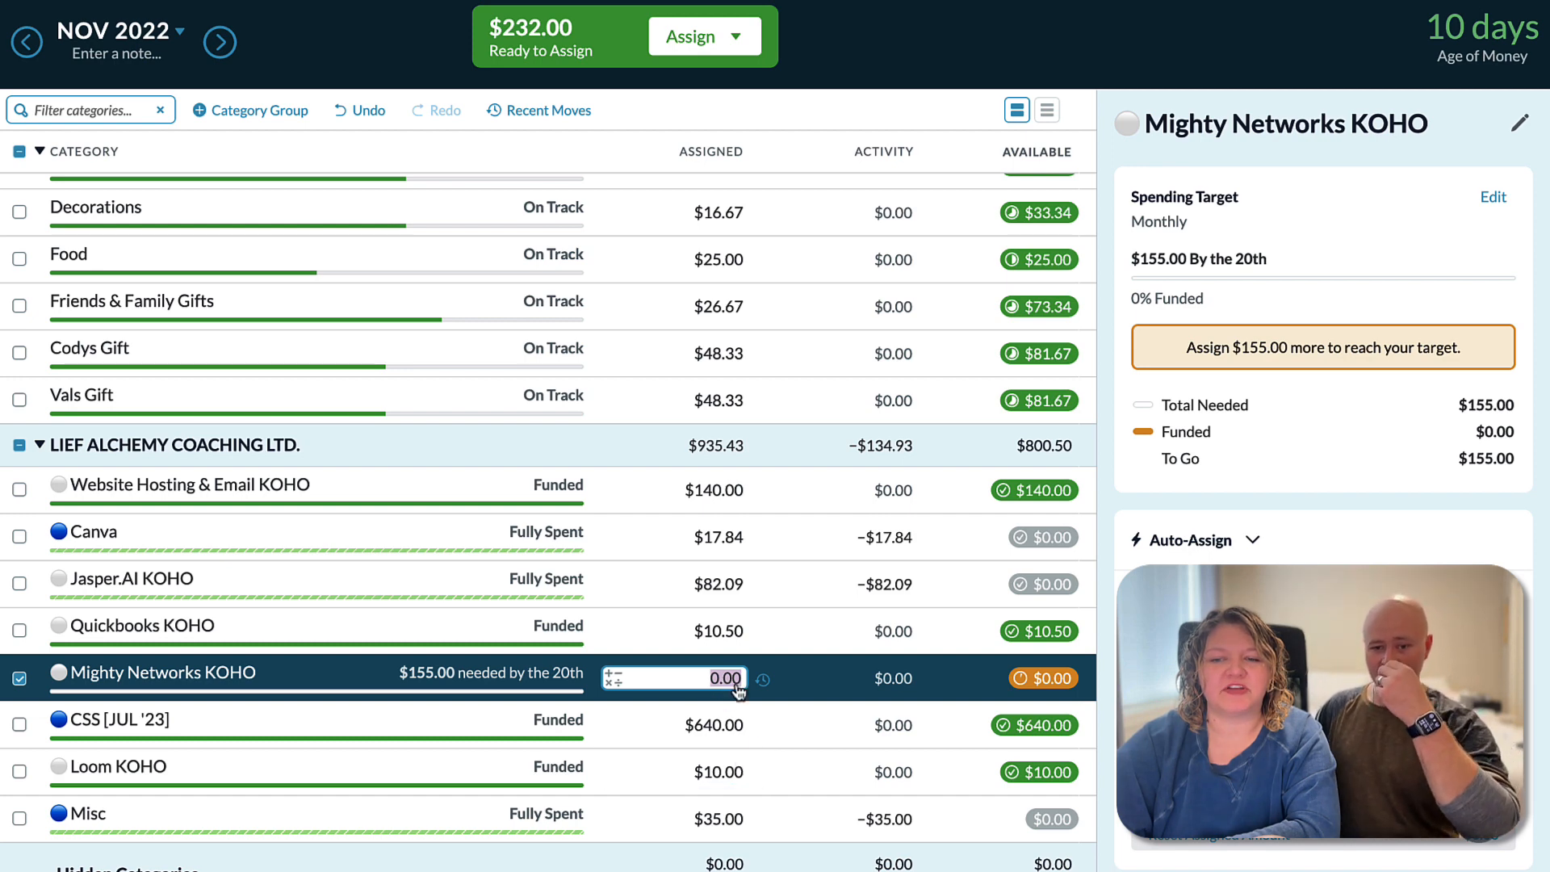
text(100)
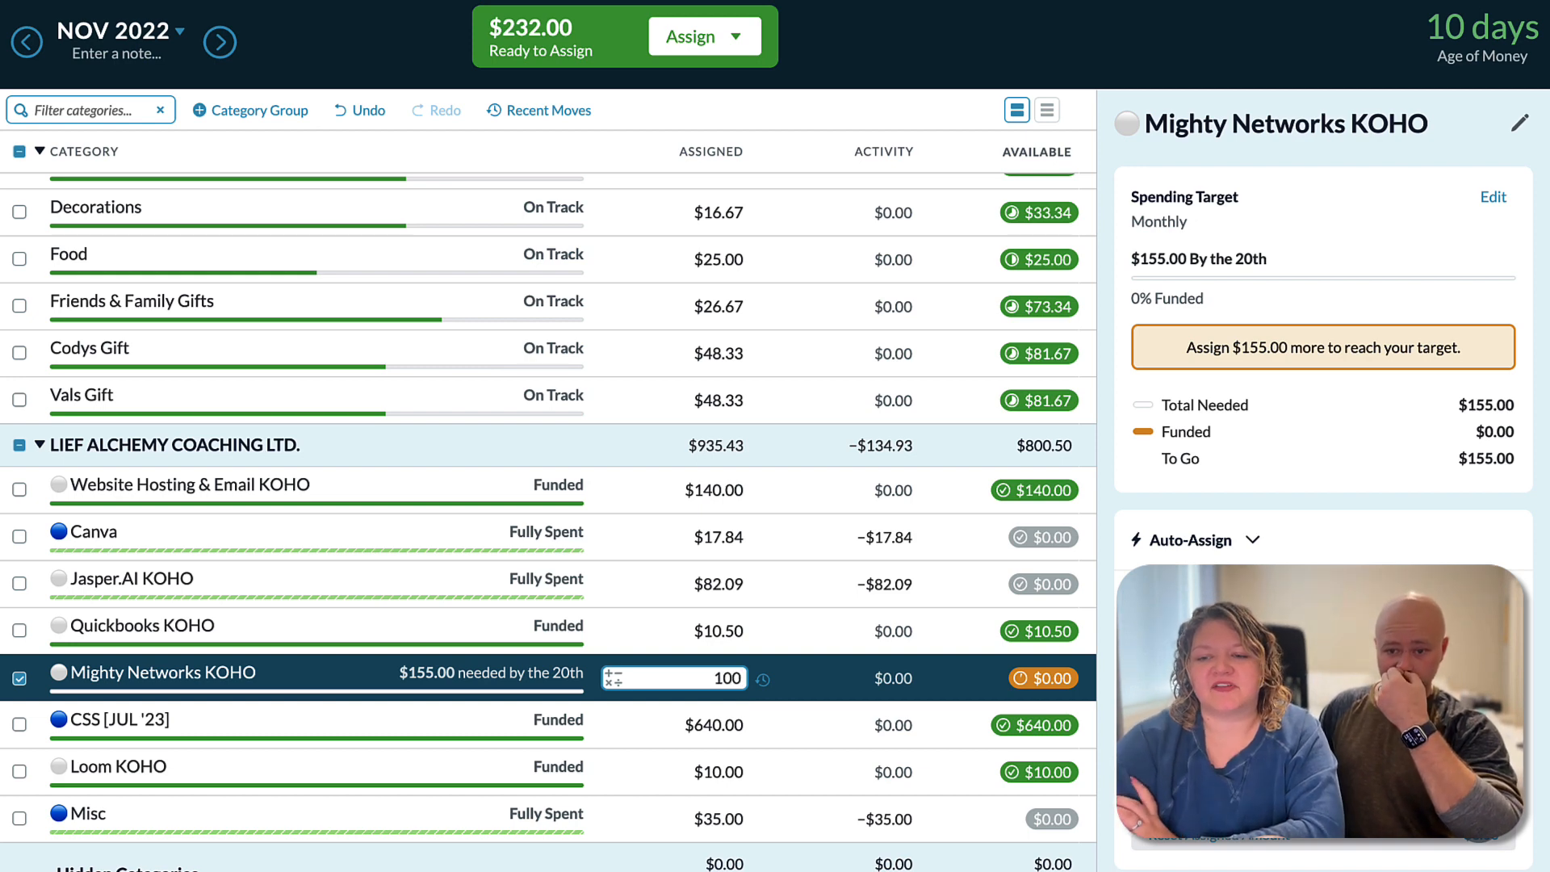
key(Return)
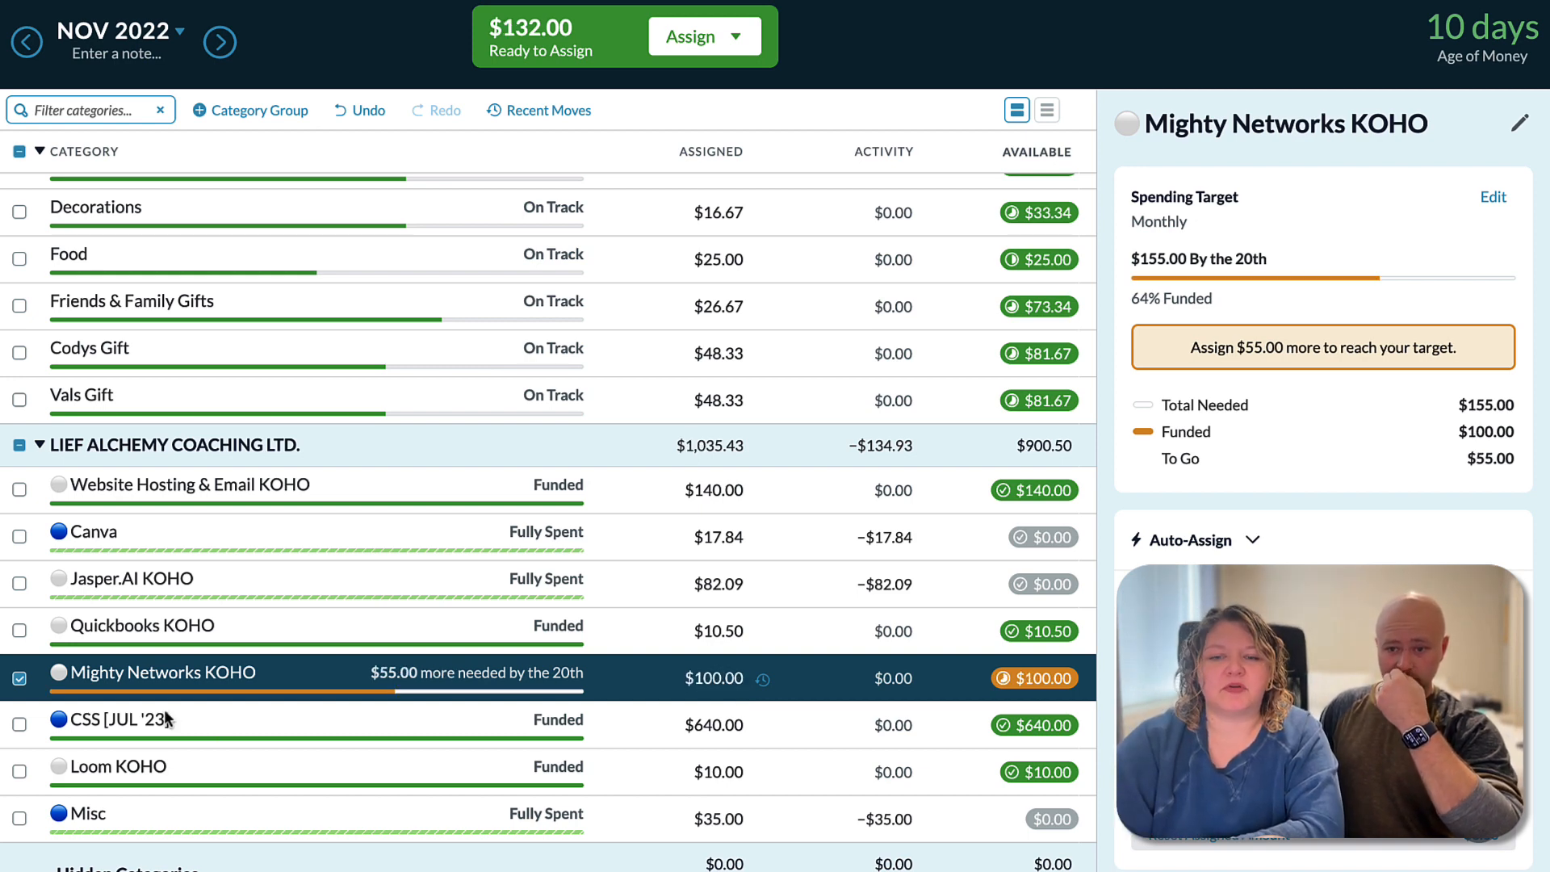
click(20, 679)
Add $132 to the $40 assigned to Household Goods under Living Expenses, and clear the selection.
scroll(351, 718, up, 5)
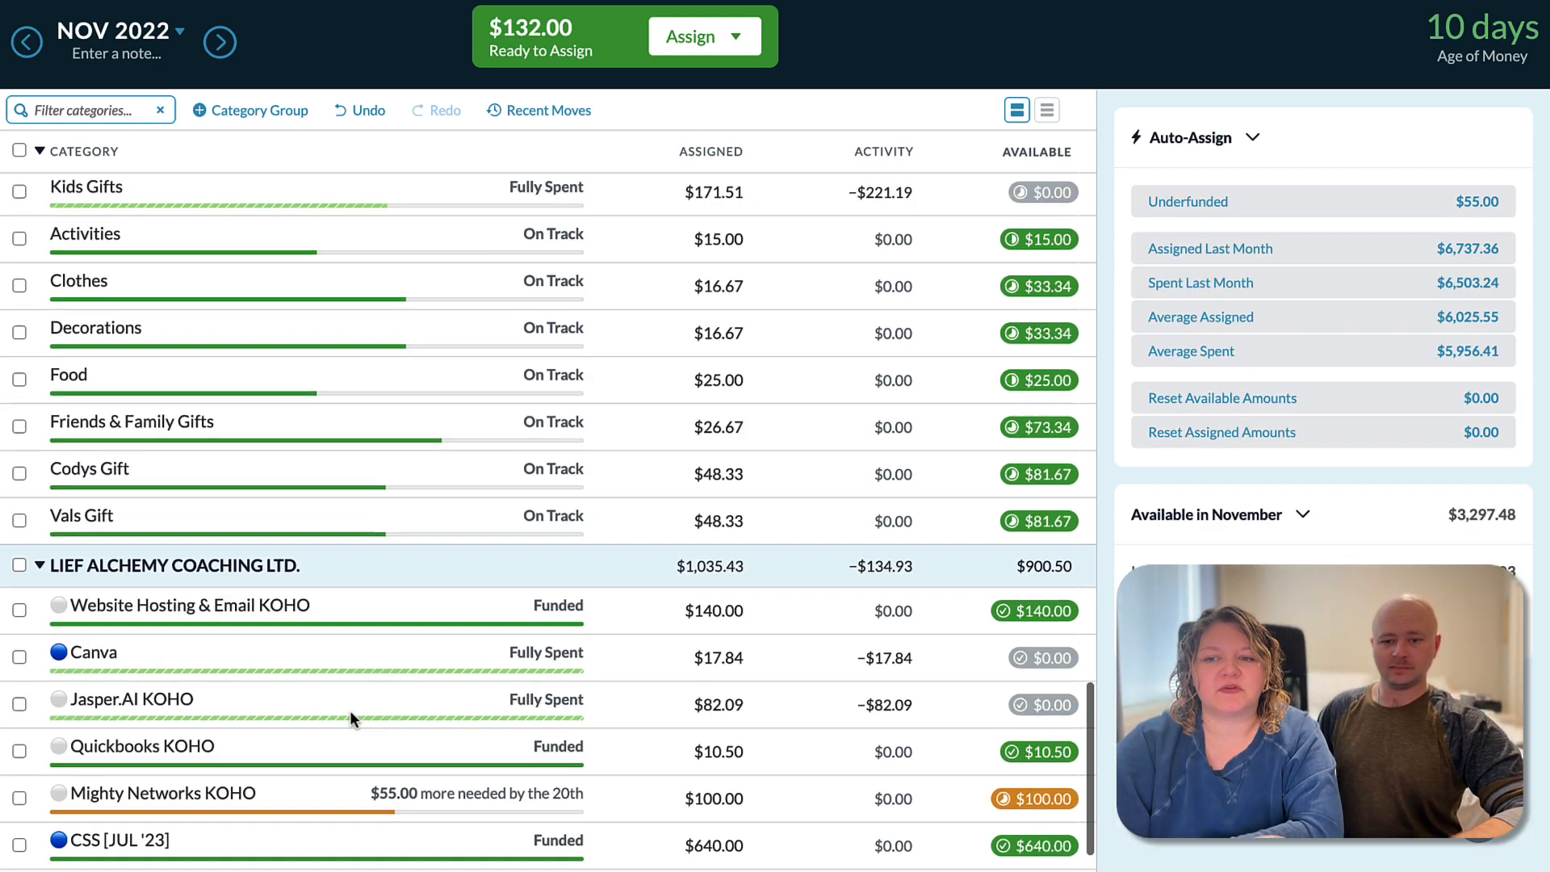
scroll(509, 255, up, 20)
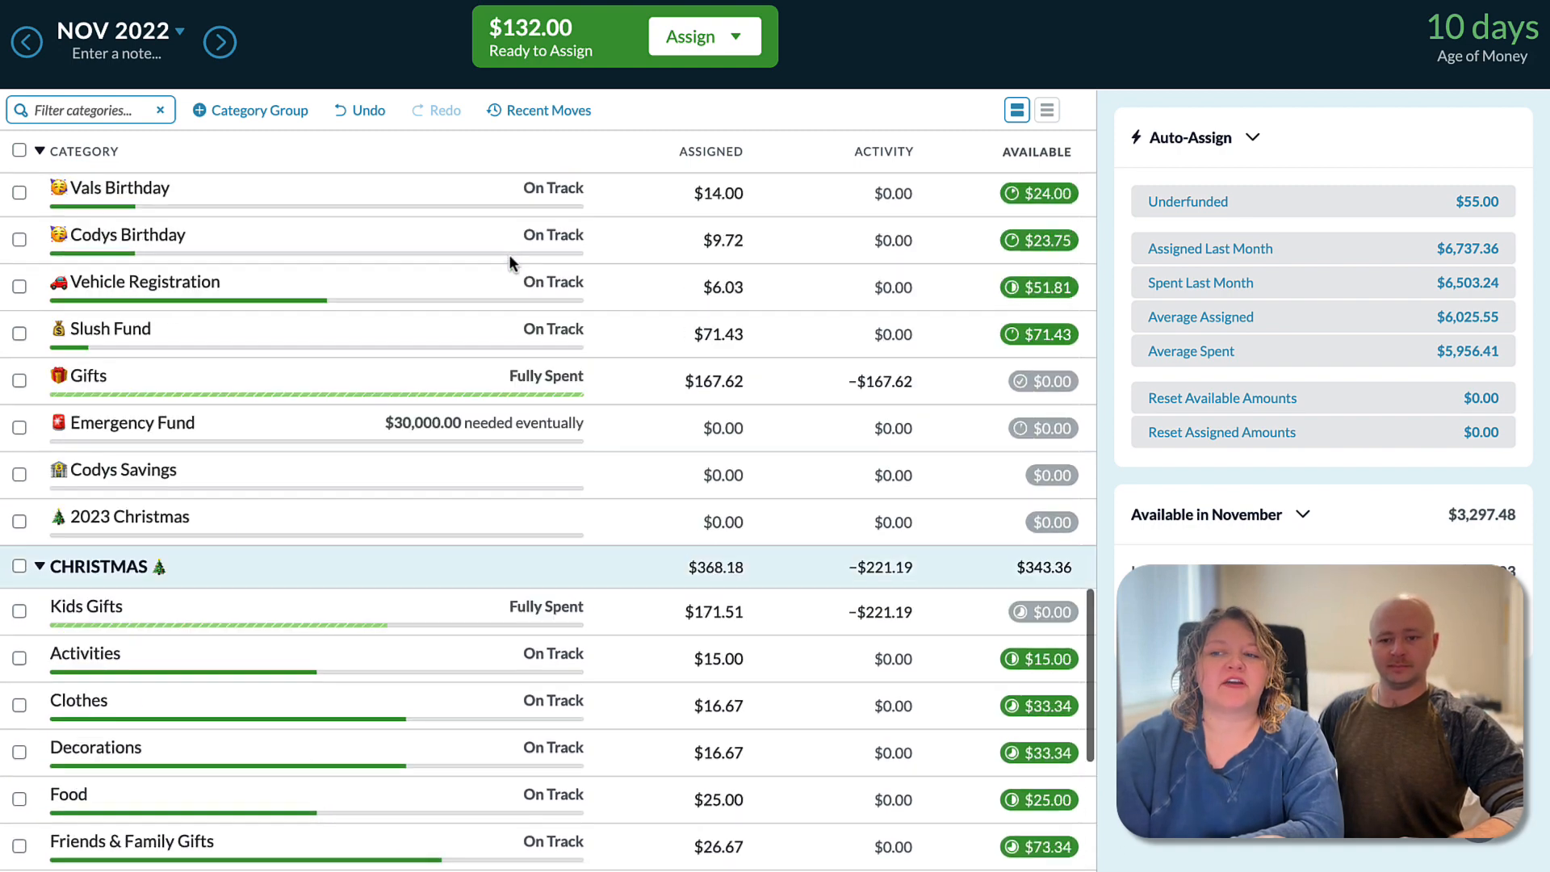
scroll(509, 255, up, 7)
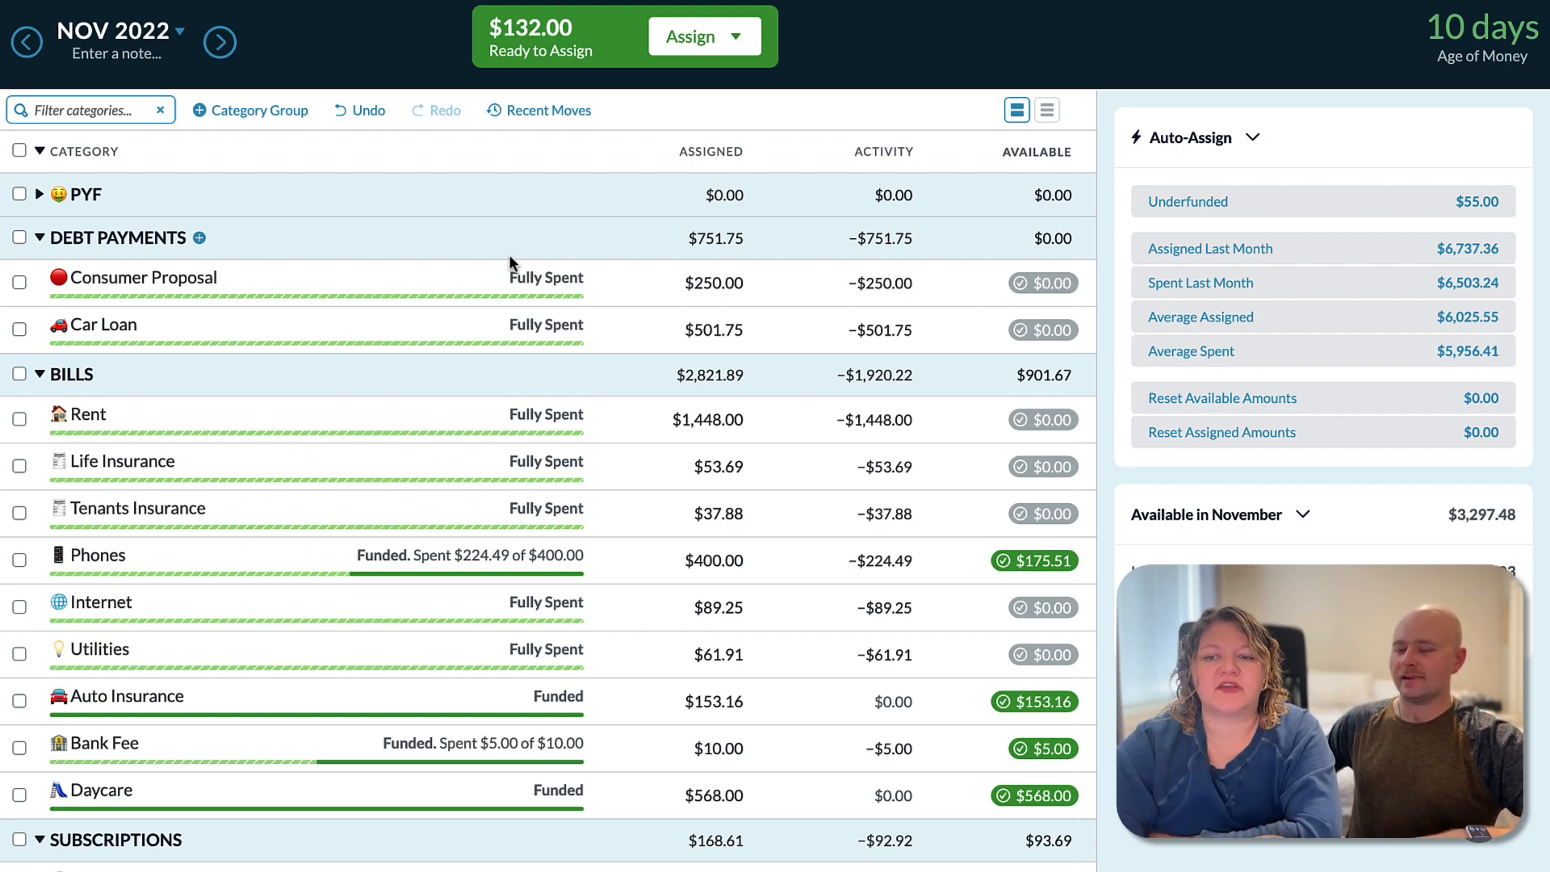
scroll(519, 327, down, 8)
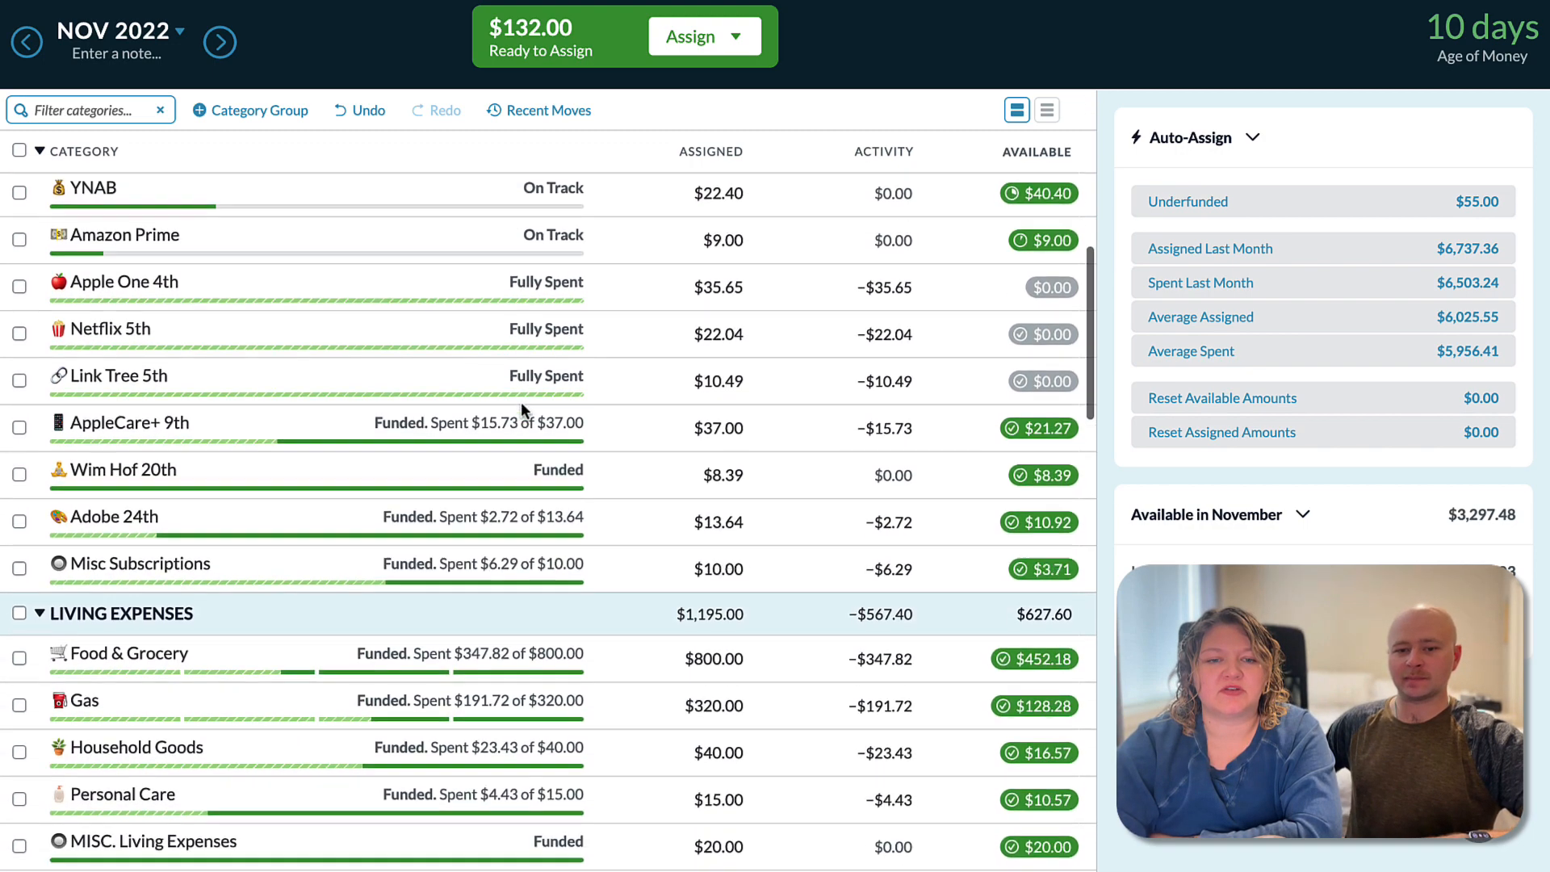
scroll(521, 400, down, 4)
click(721, 536)
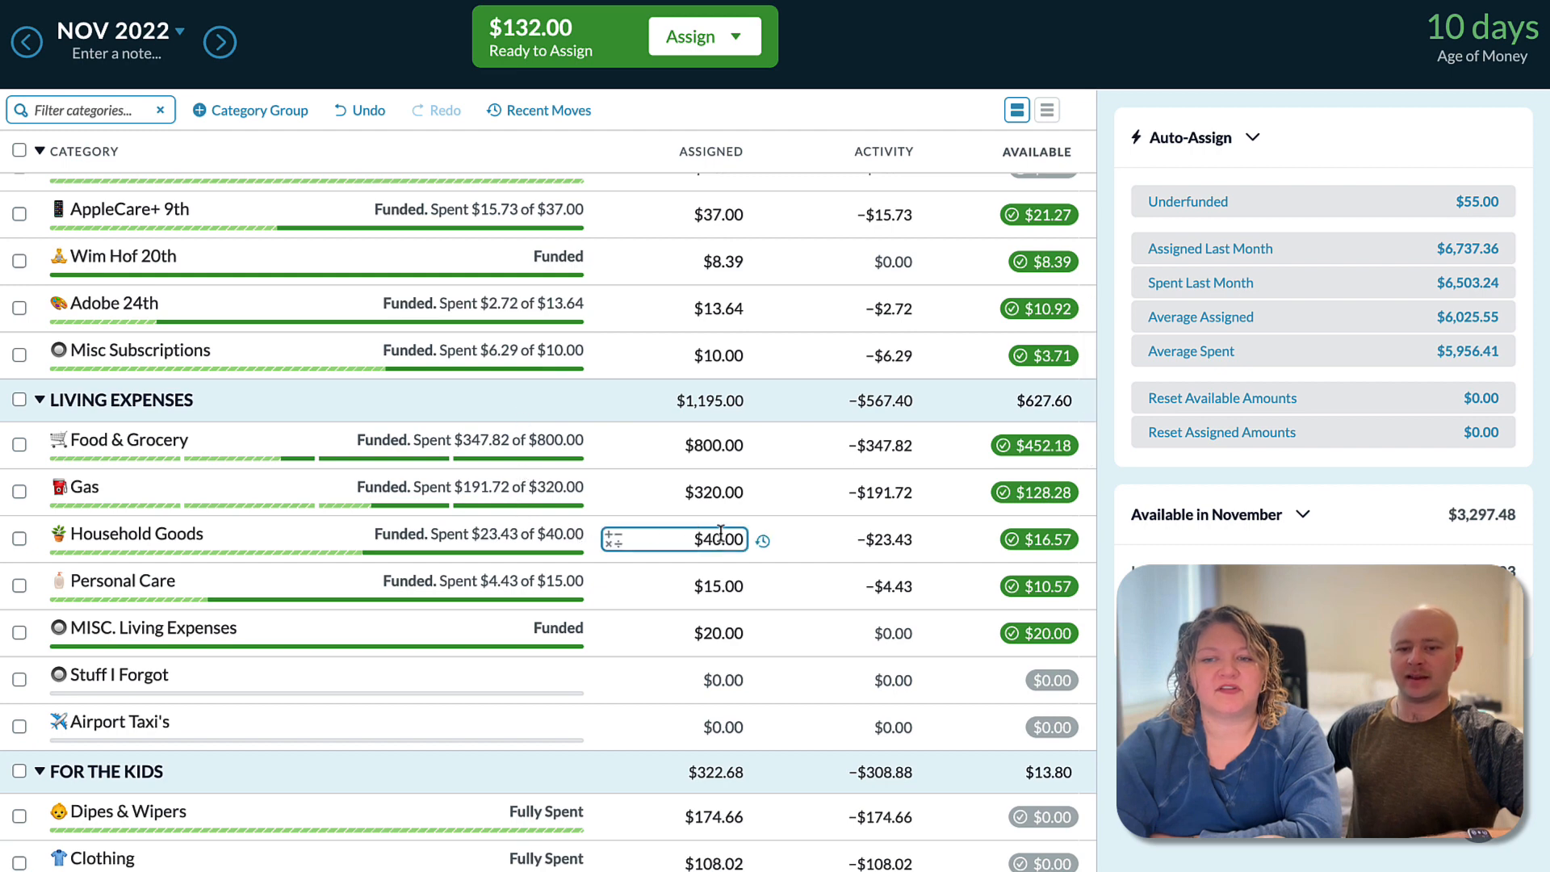
key(Right)
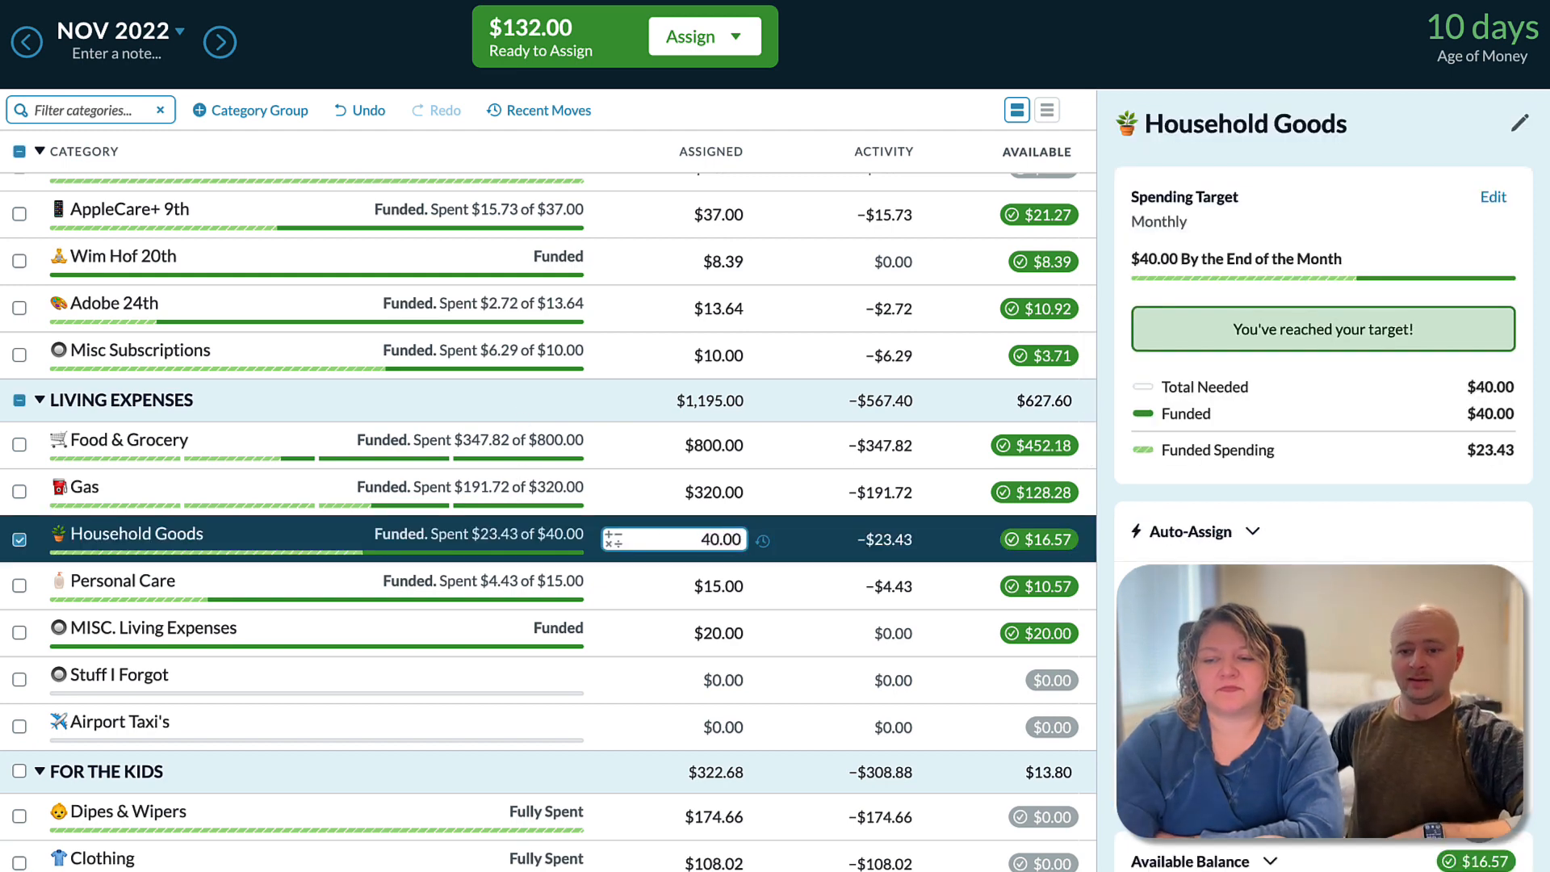
text(+132)
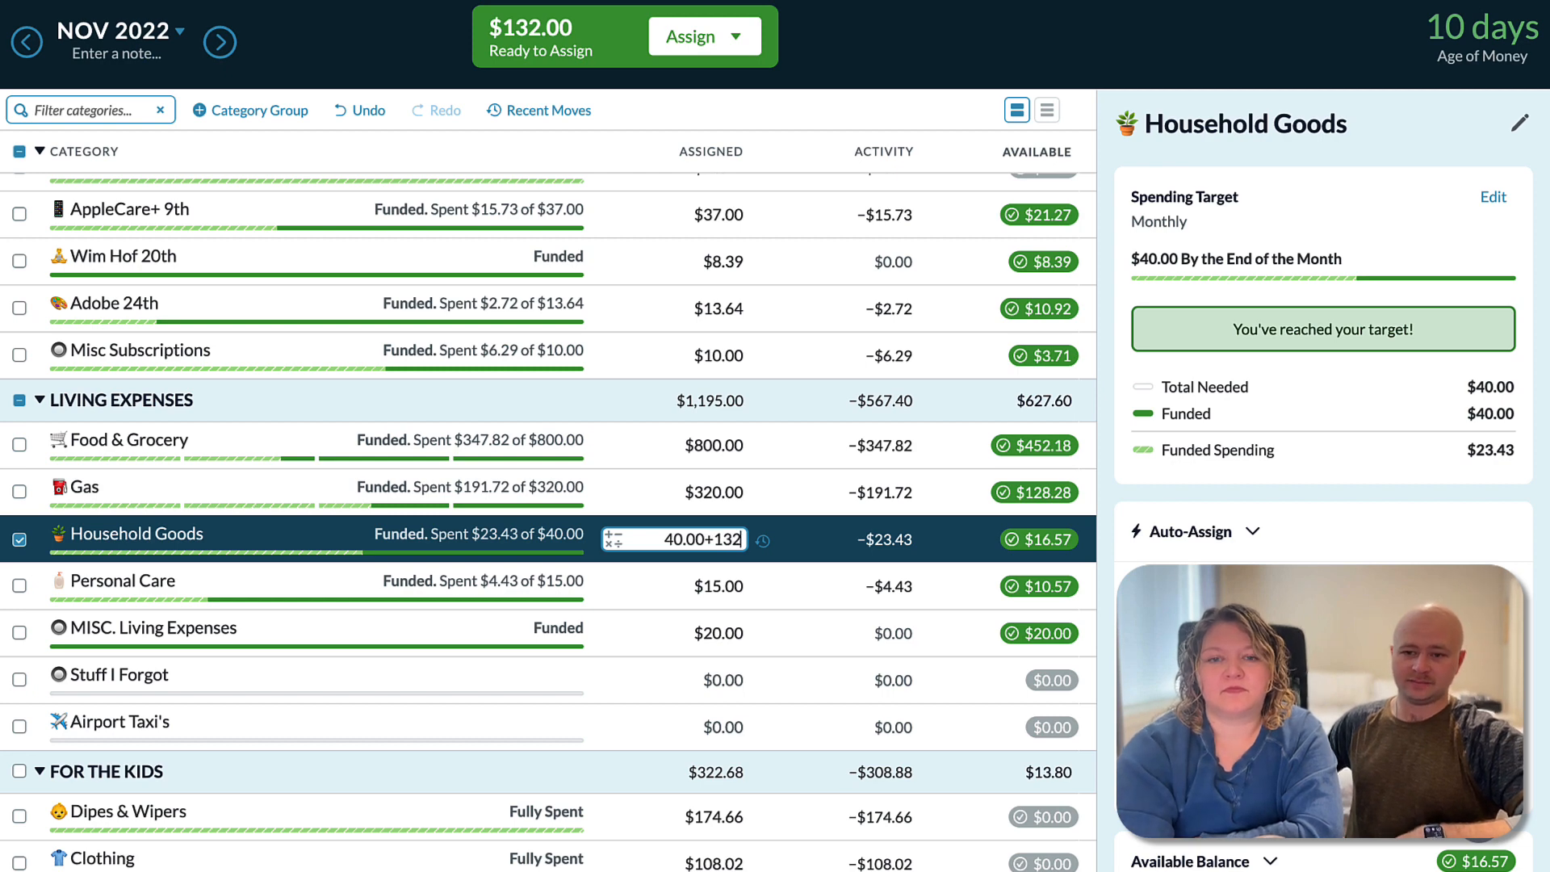
key(Return)
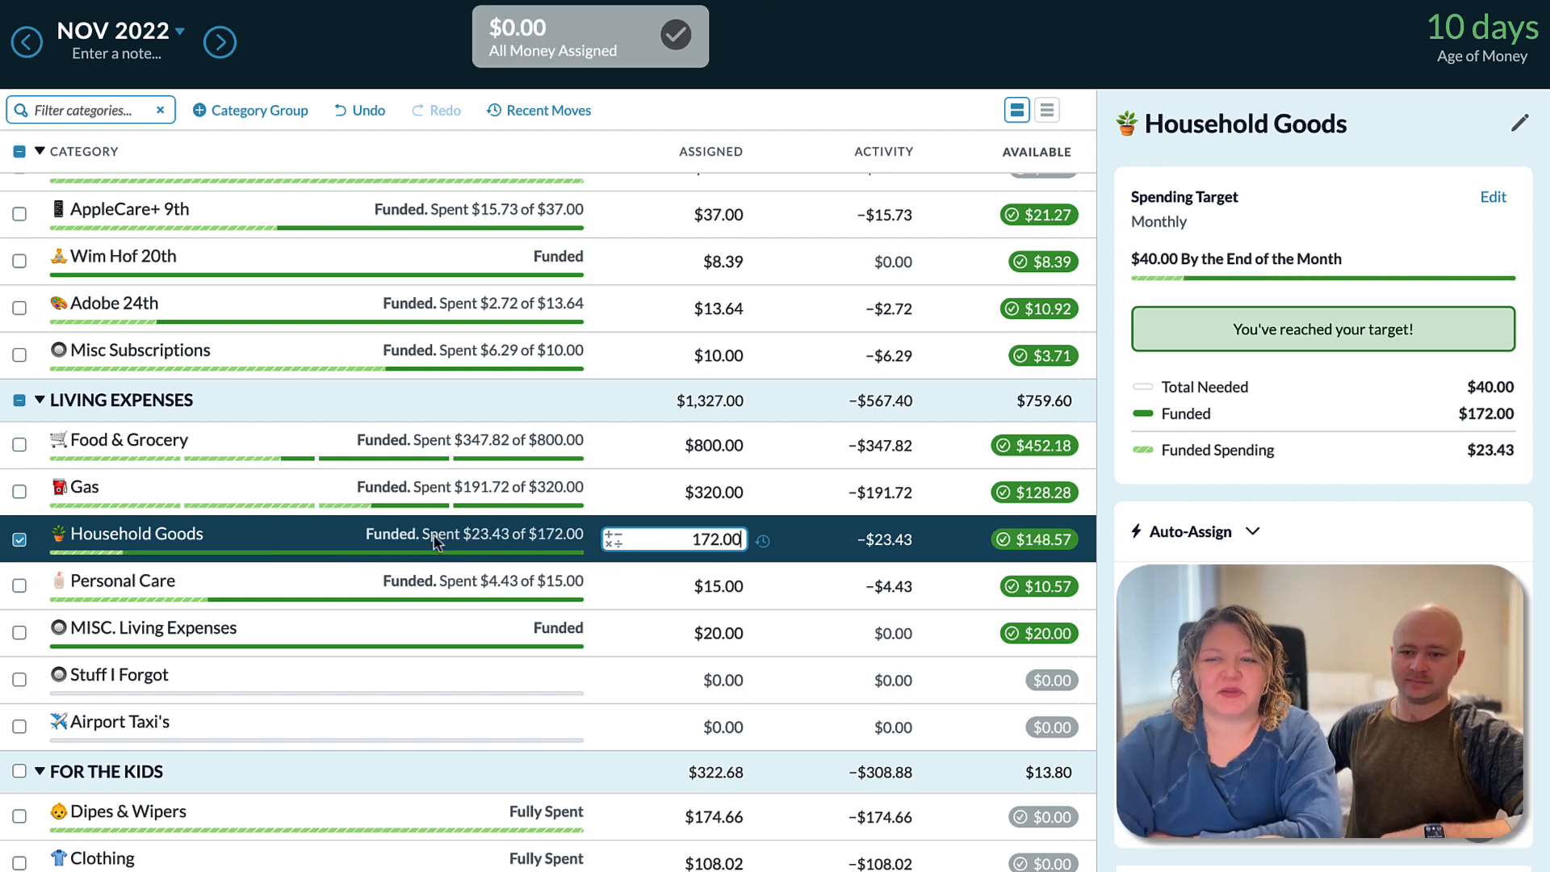
click(19, 539)
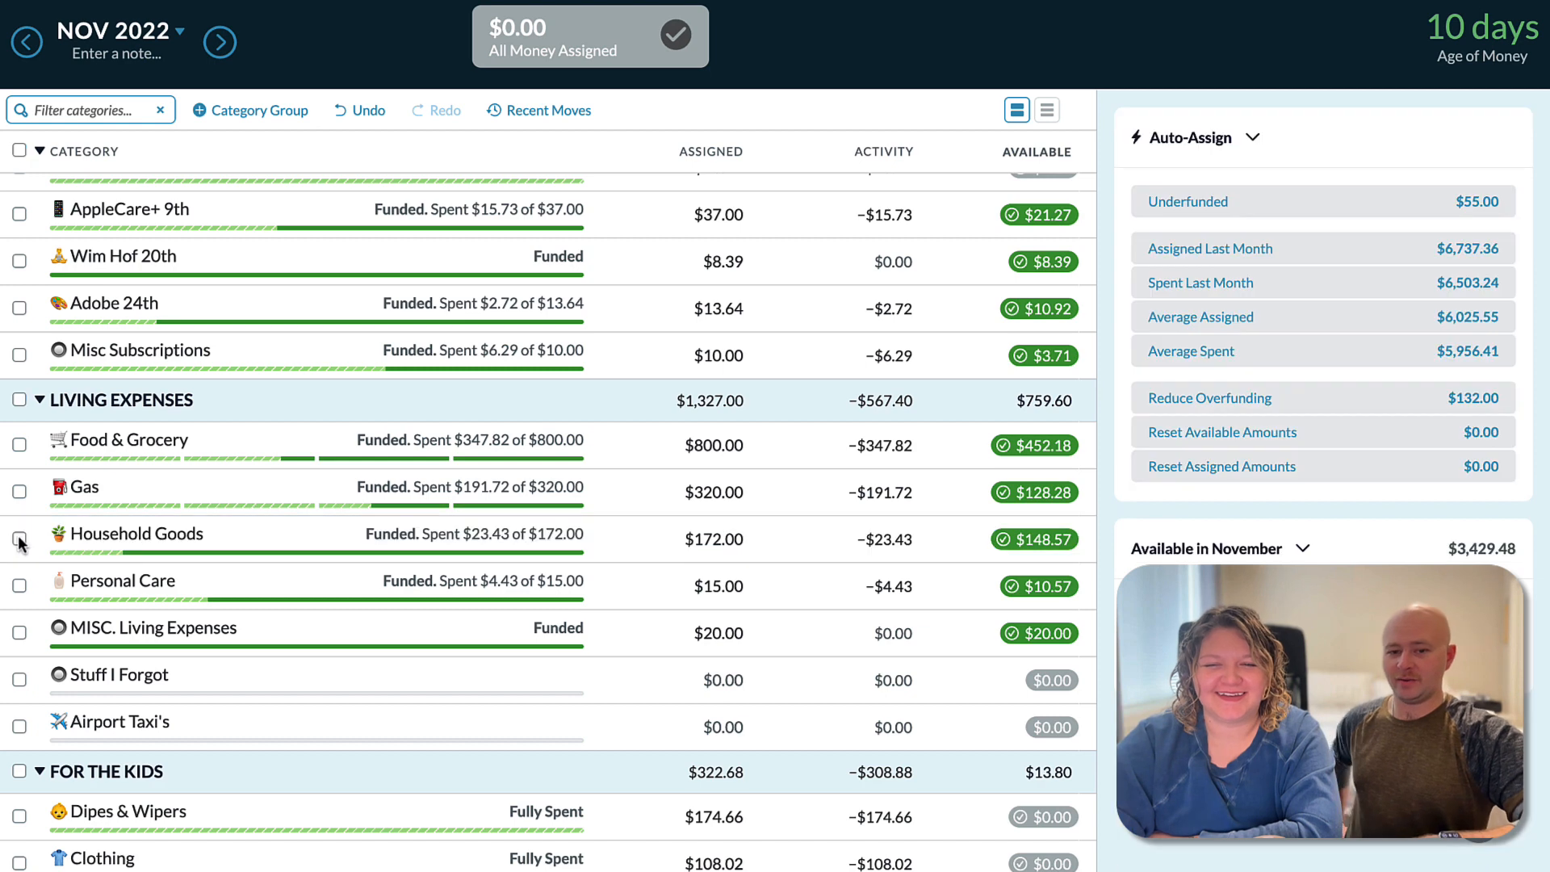
Look through the November transactions of the second personal spending category under Fun Money.
click(711, 585)
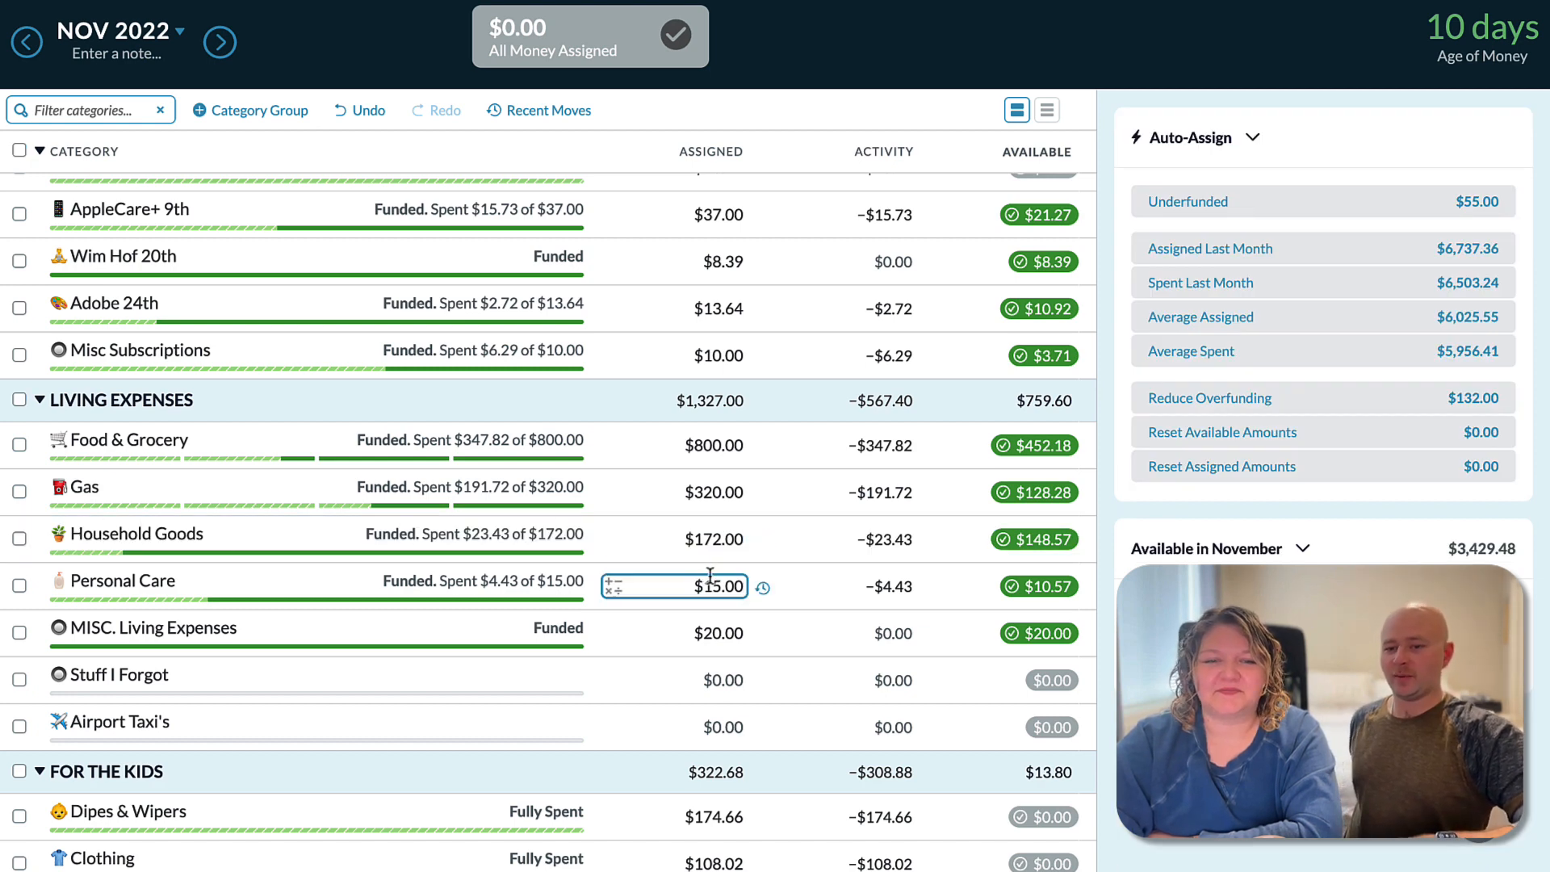
scroll(711, 576, down, 3)
scroll(711, 575, down, 3)
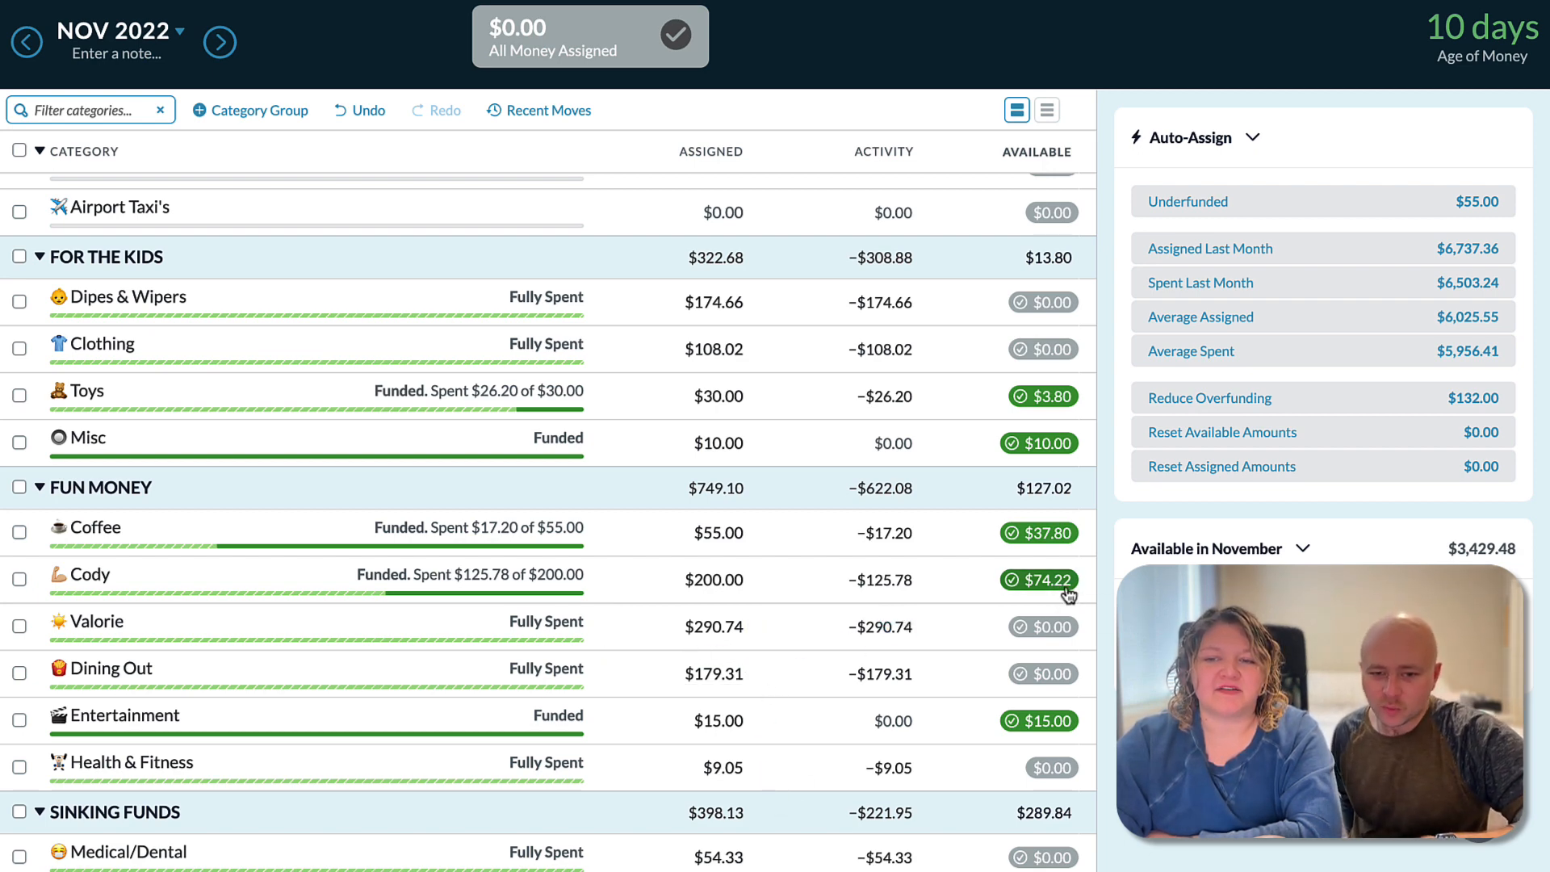
mouse_move(1039, 589)
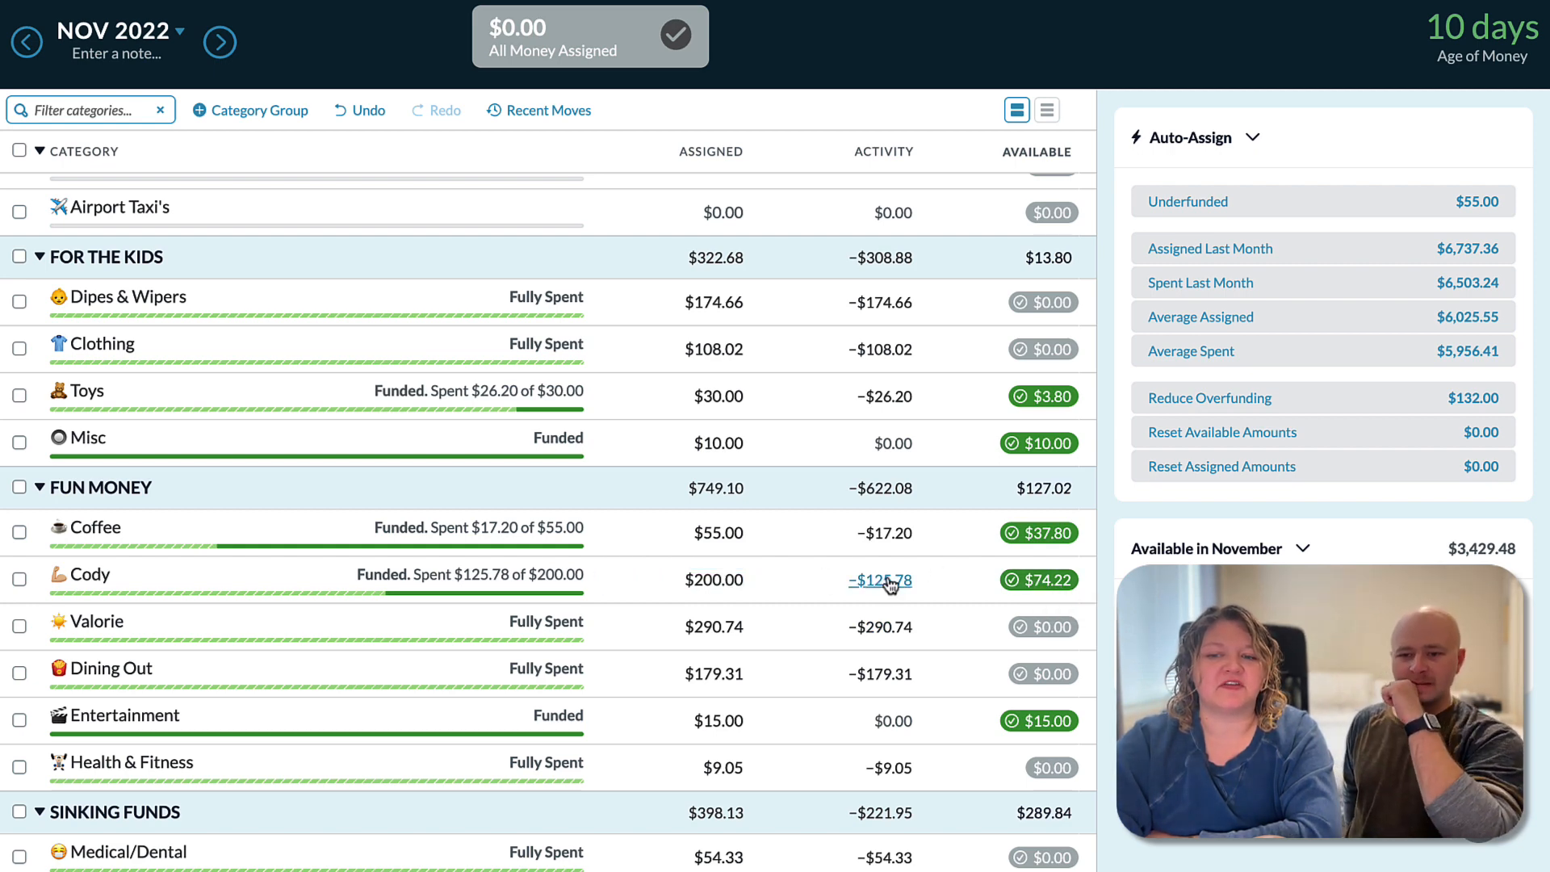
click(721, 624)
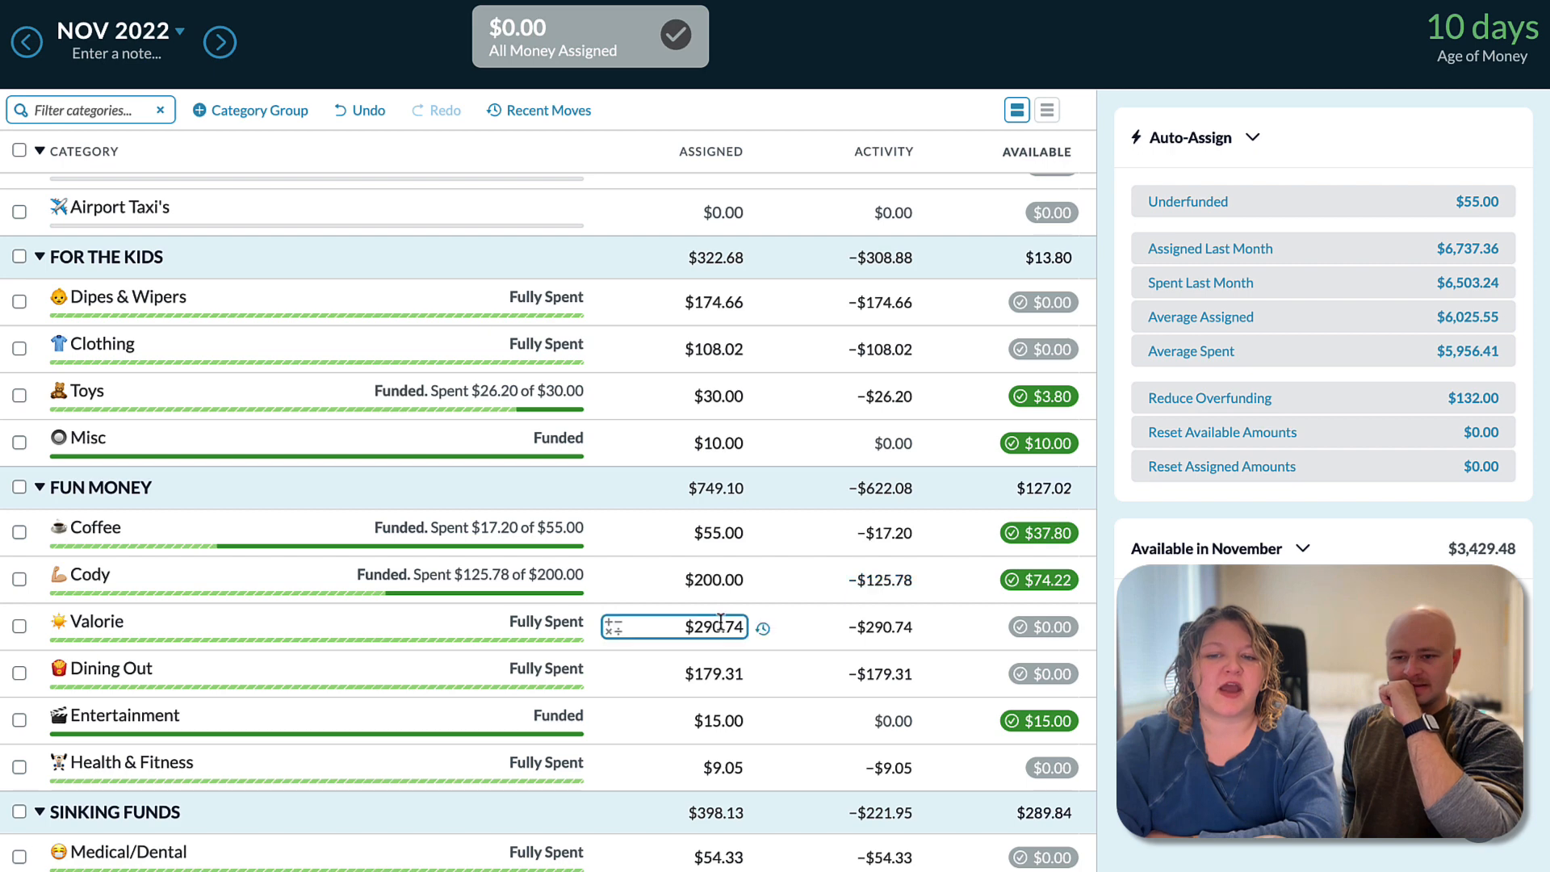
click(892, 628)
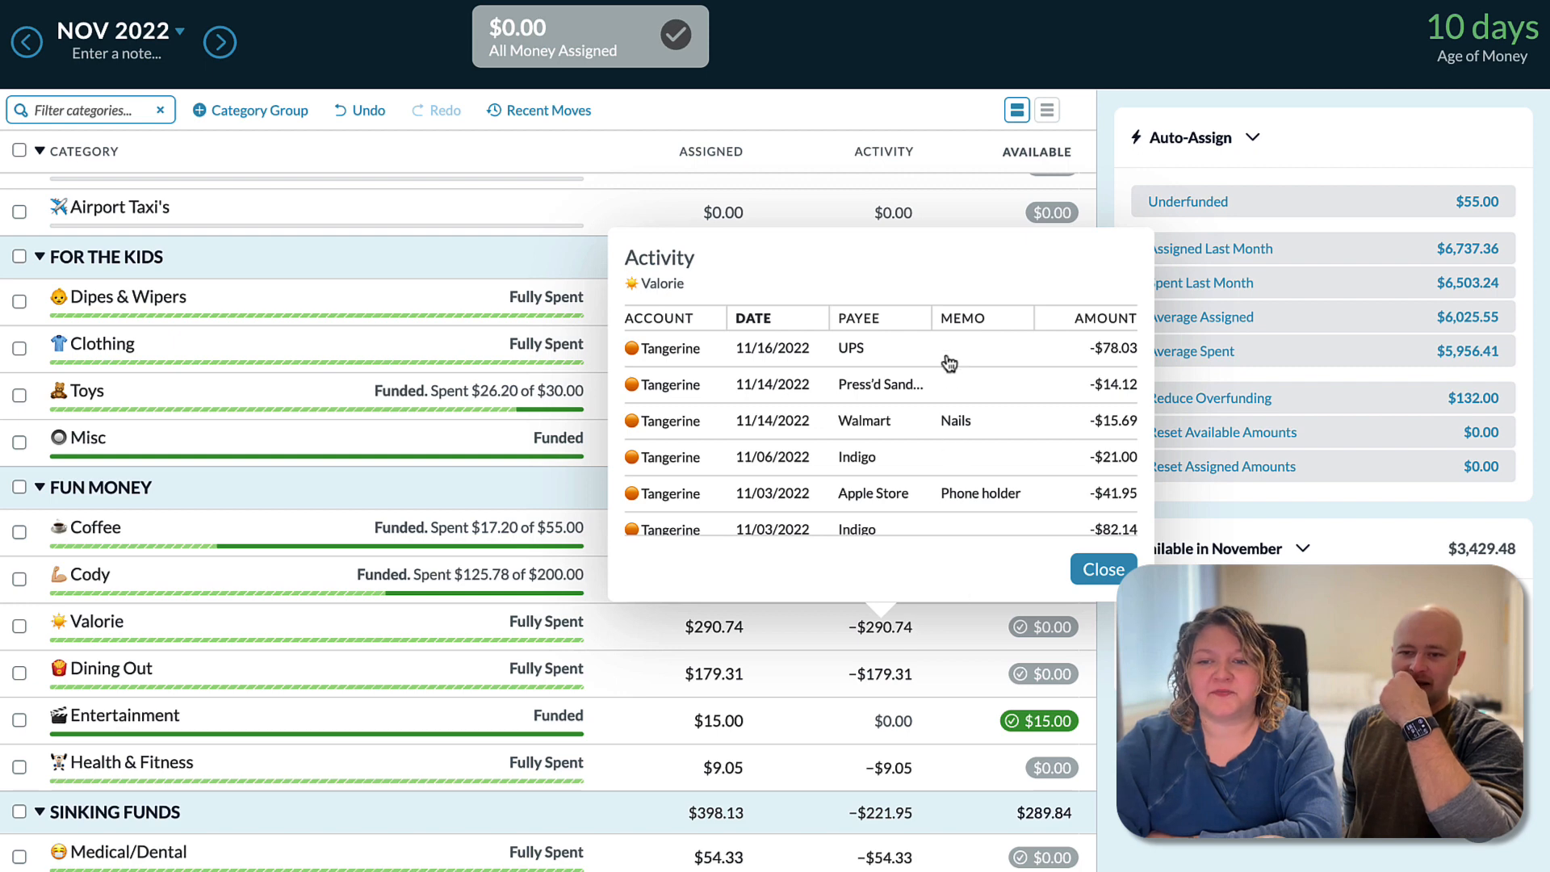
scroll(1026, 460, down, 1)
scroll(1024, 459, up, 1)
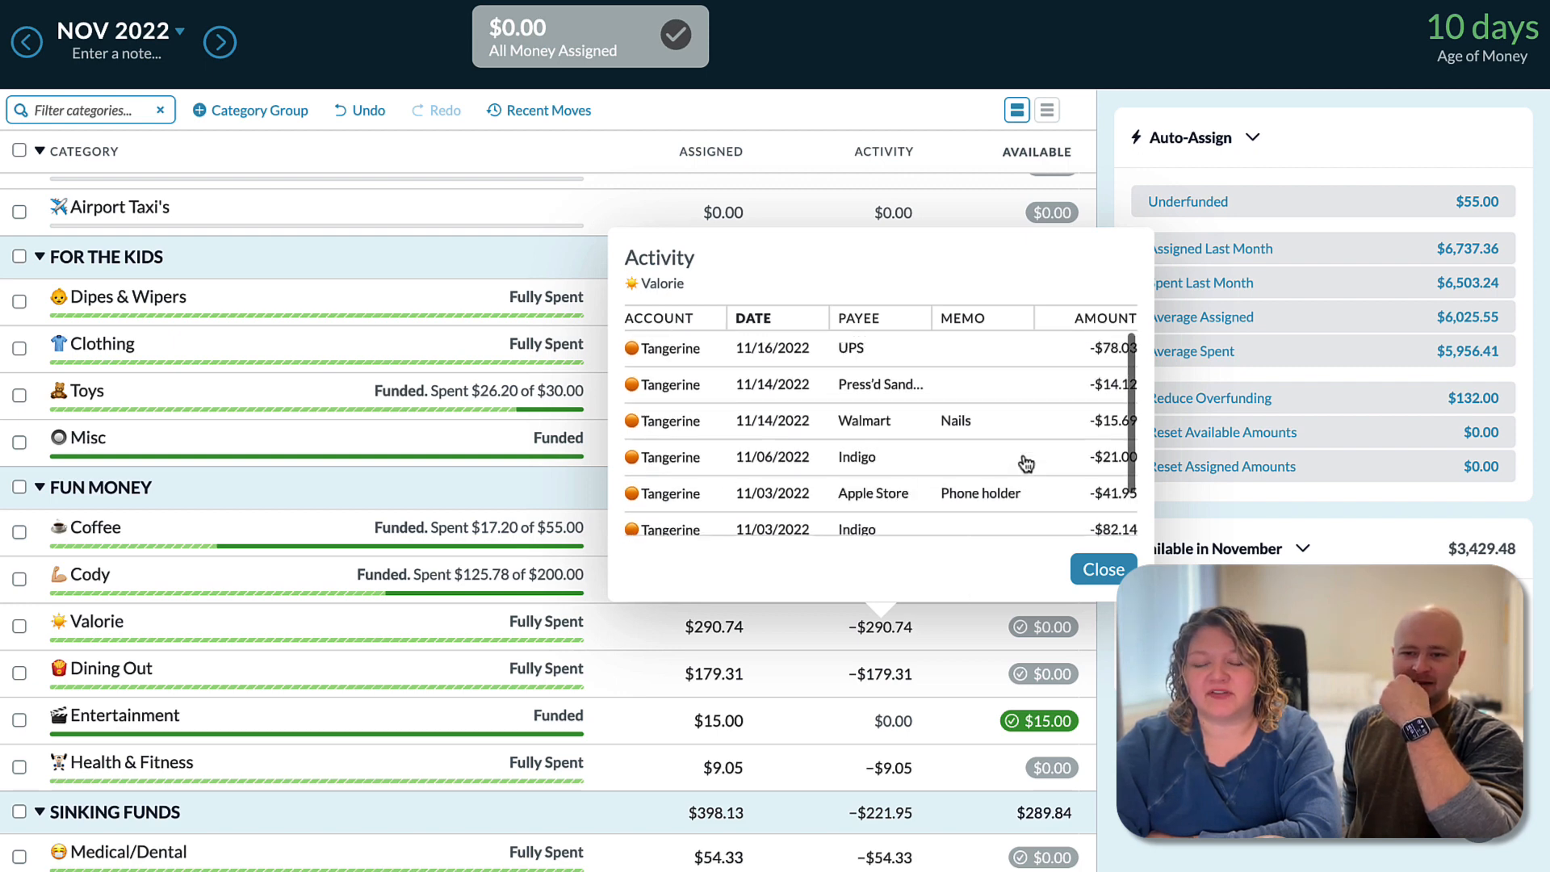
Finish reviewing the open transaction list and close it, check the November transactions behind the Dining Out activity, and leave Dining Out unselected.
scroll(1024, 459, down, 1)
scroll(1024, 464, up, 1)
click(1100, 573)
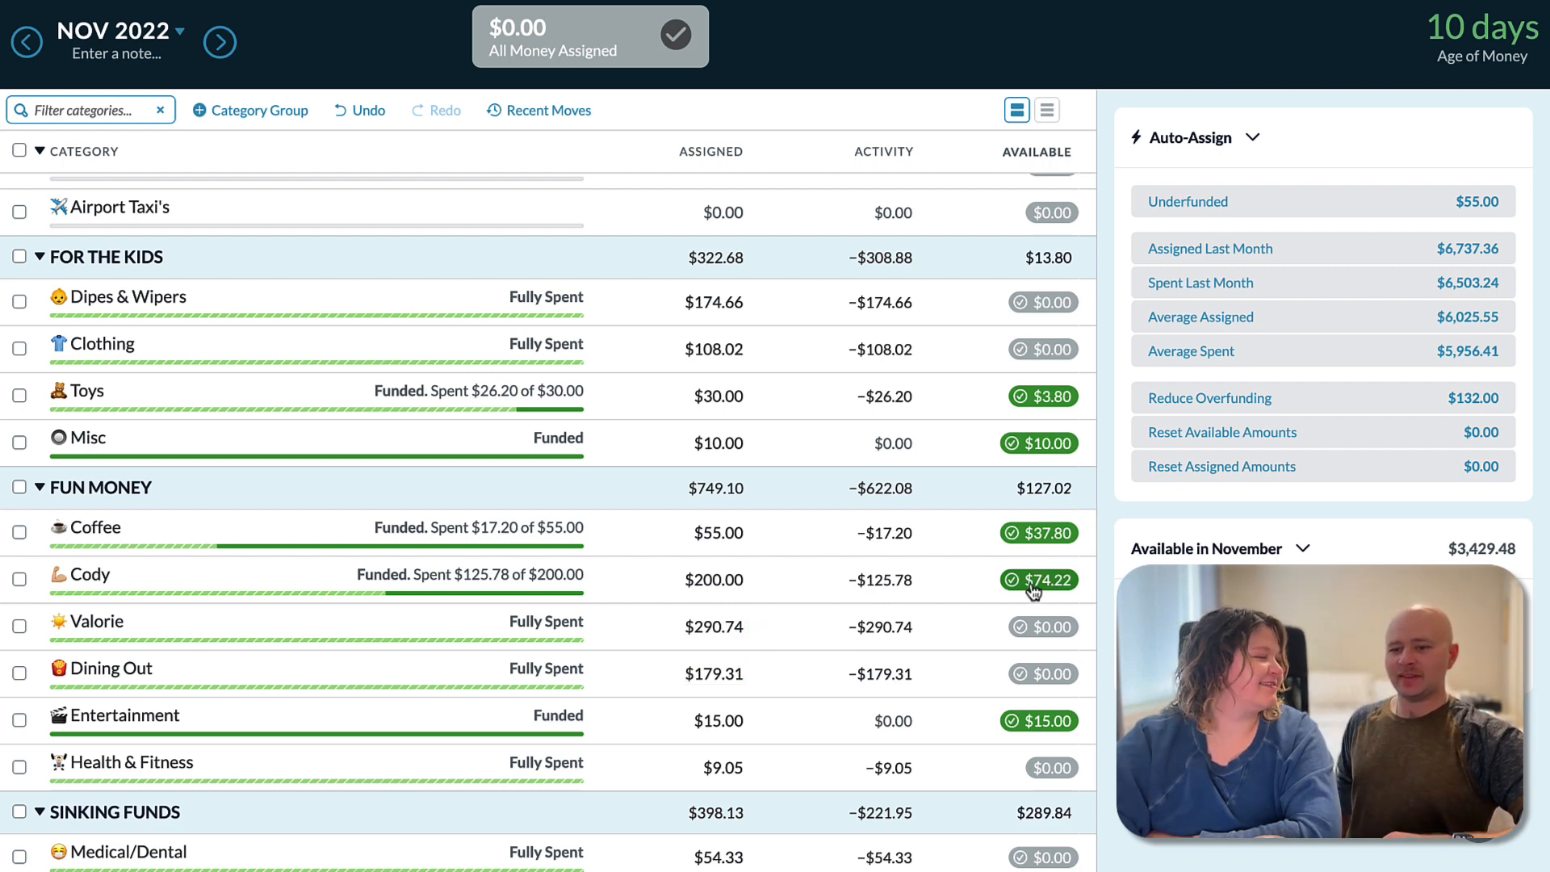
click(885, 675)
click(1106, 626)
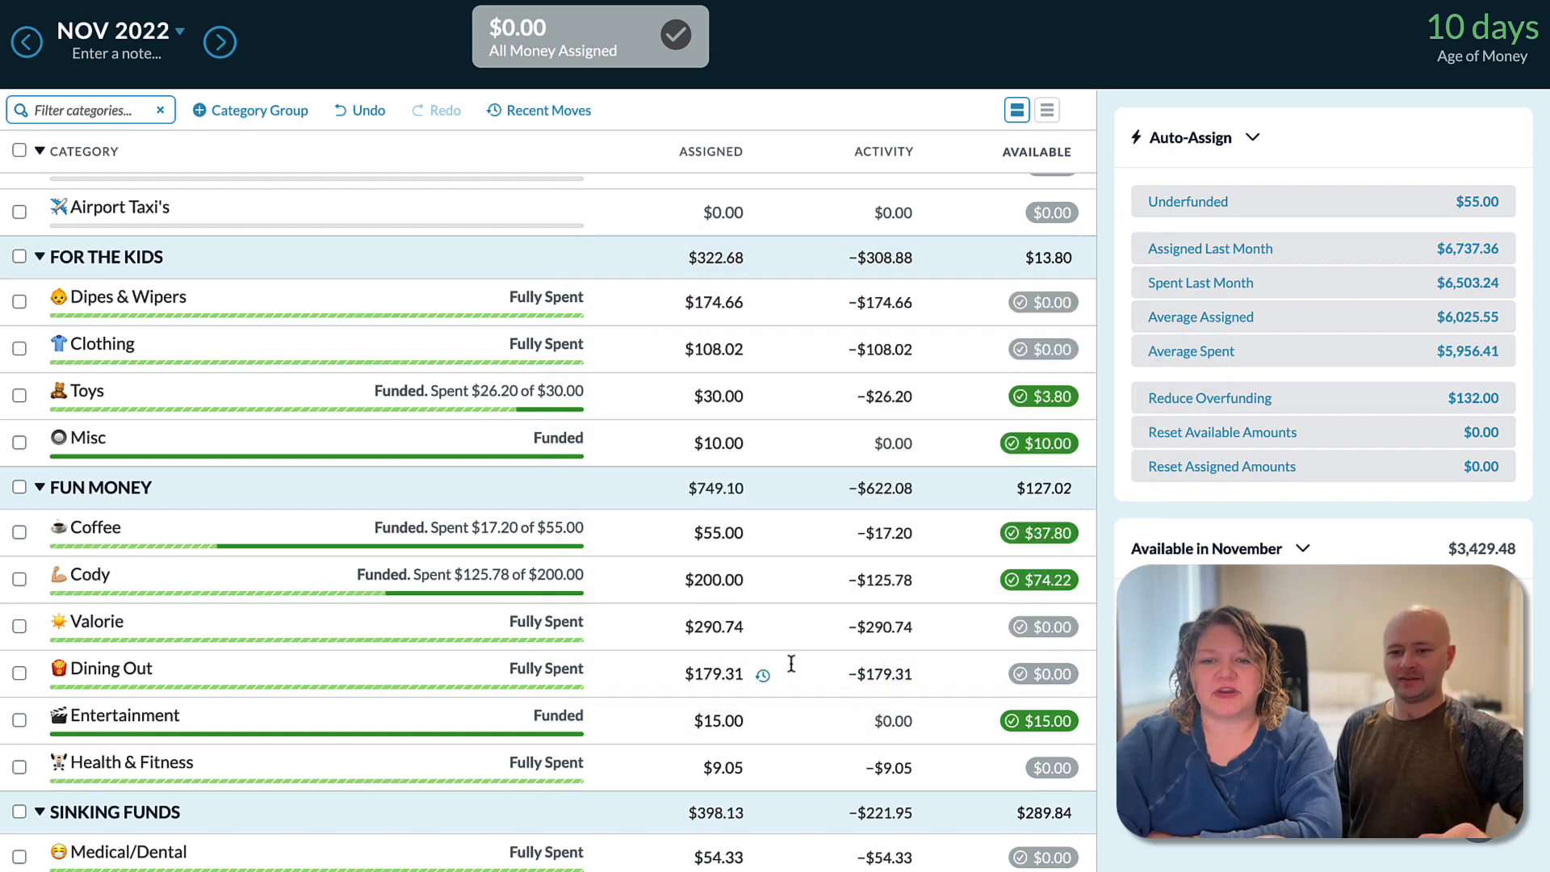
click(739, 666)
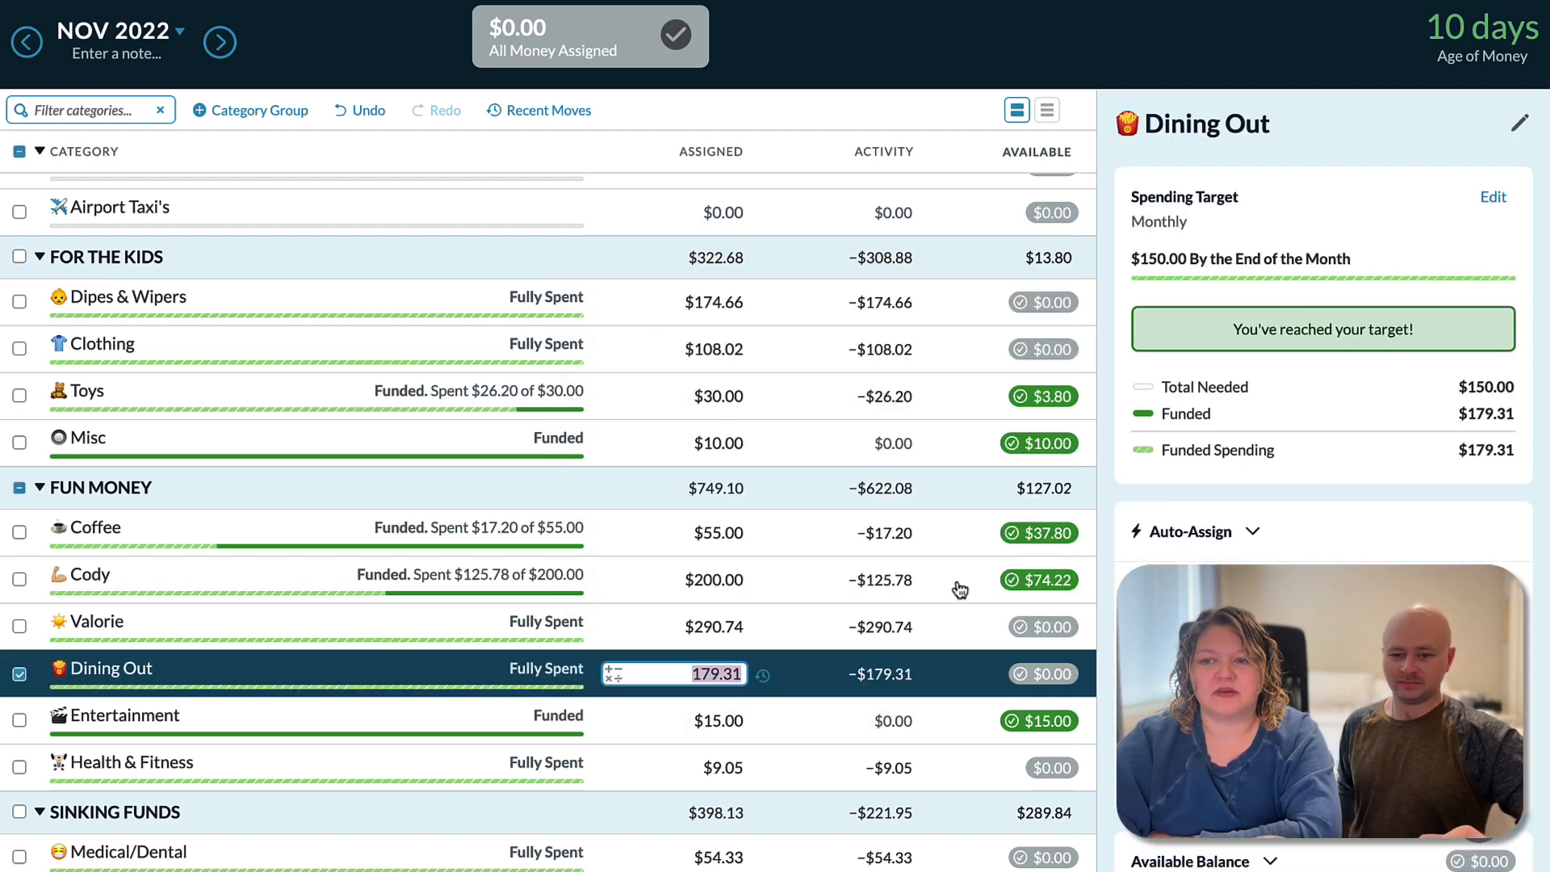
click(18, 676)
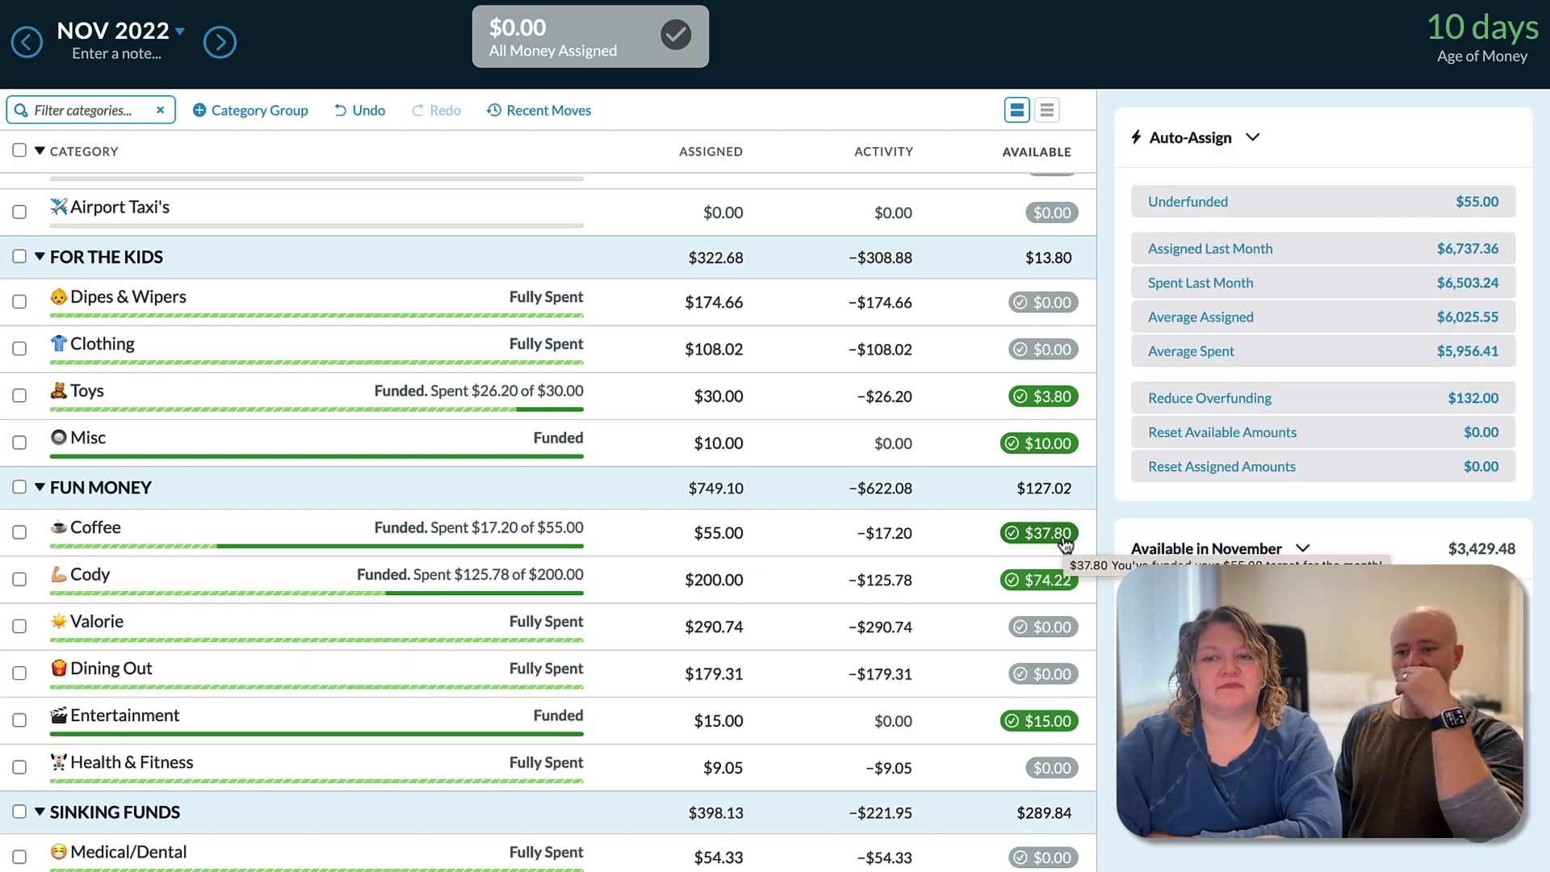
Switch the budget to December 2022 and select Rent, Life Insurance, Tenants Insurance and Phones under Bills.
scroll(825, 671, up, 5)
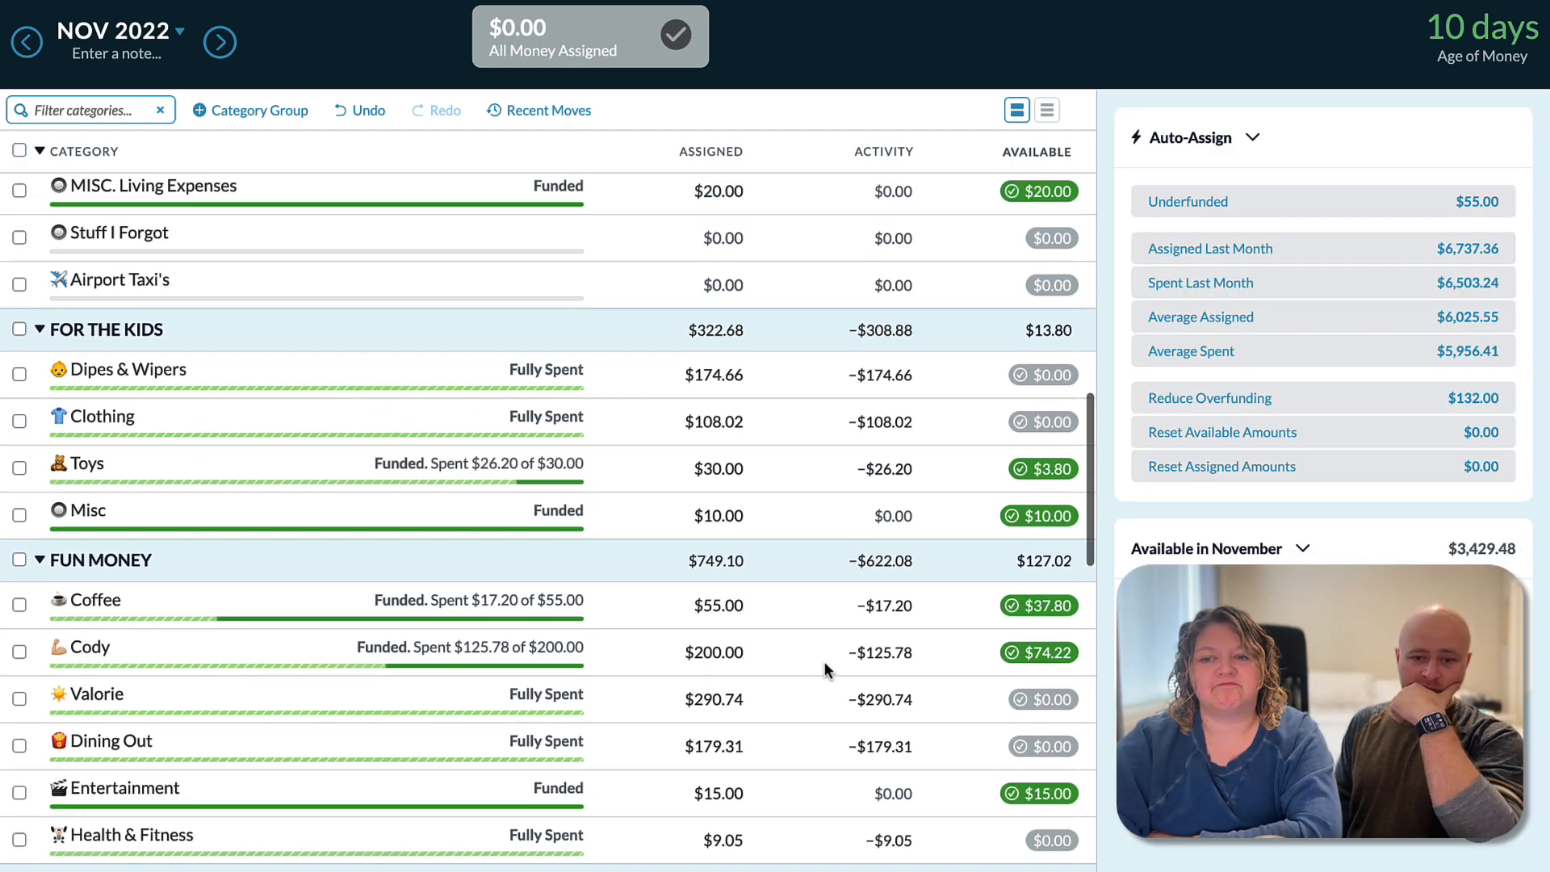
scroll(824, 663, up, 10)
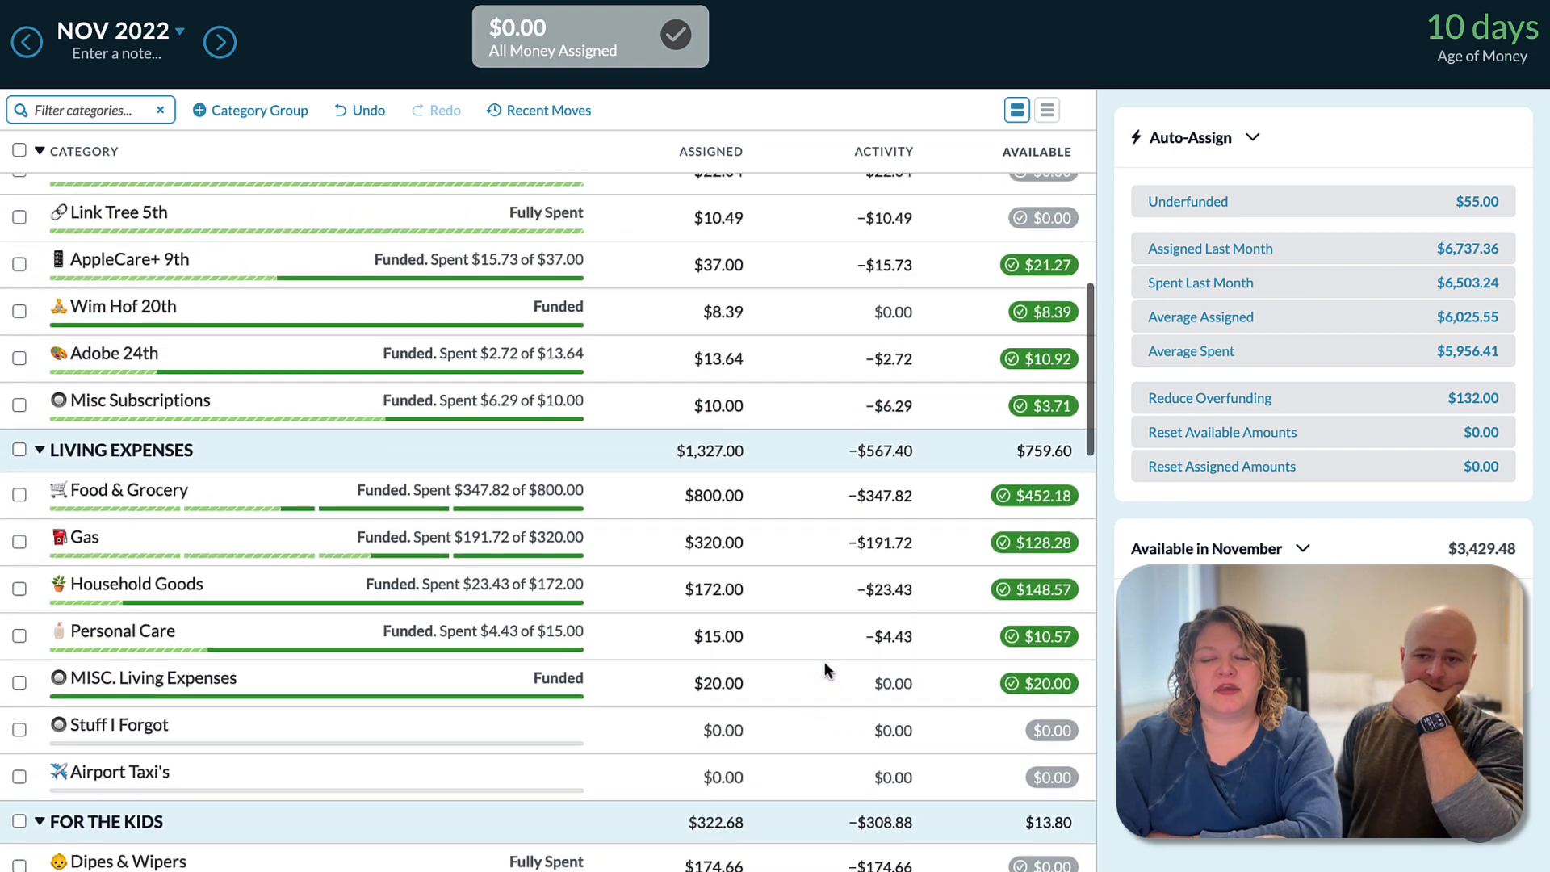
scroll(826, 662, up, 2)
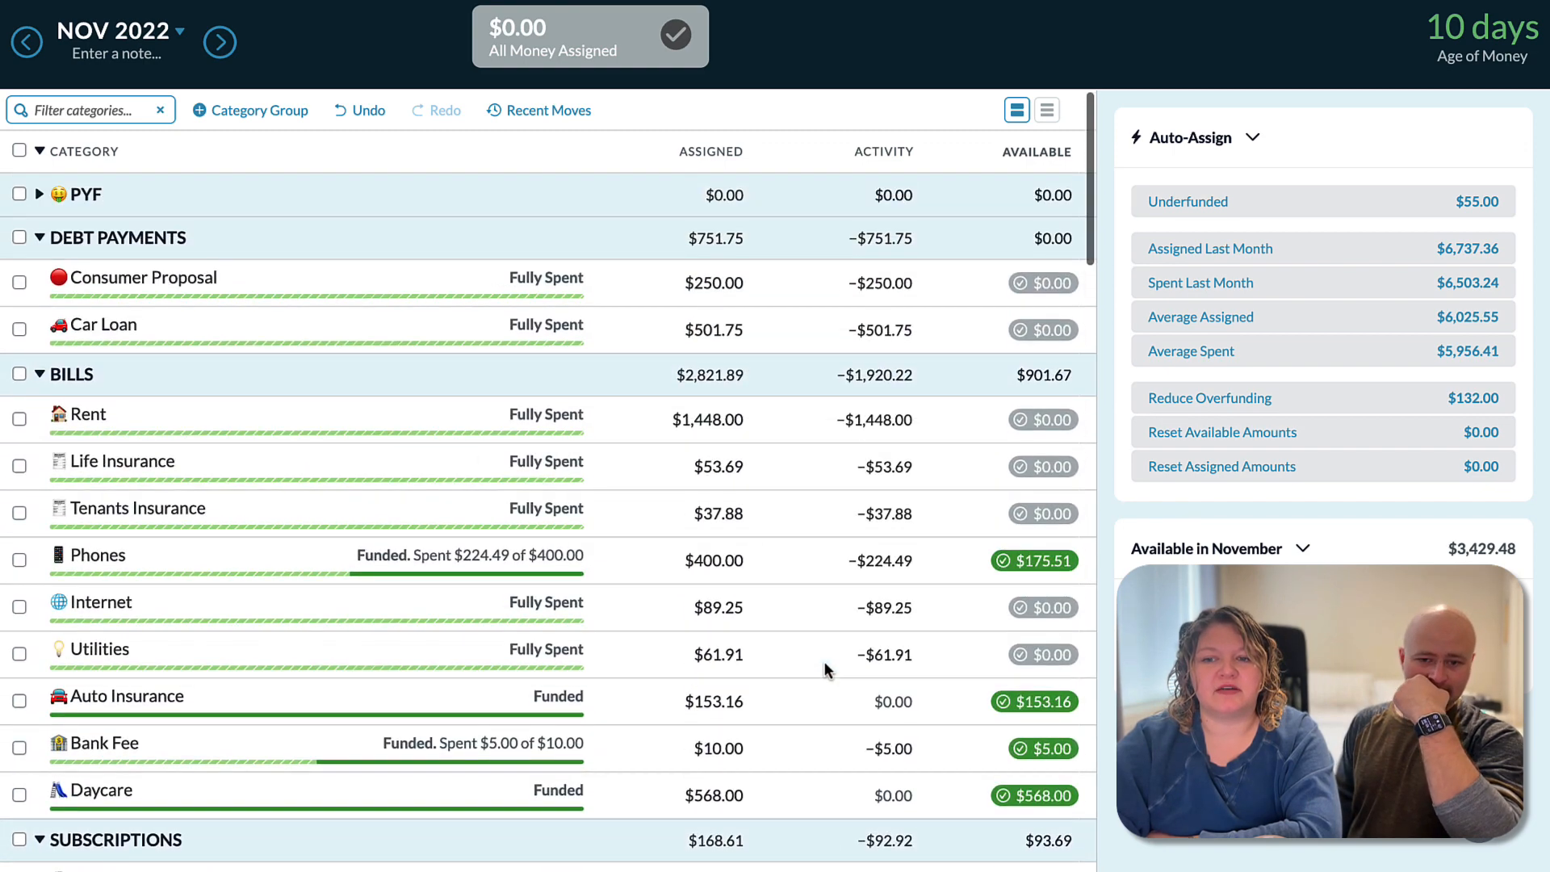
scroll(825, 661, down, 7)
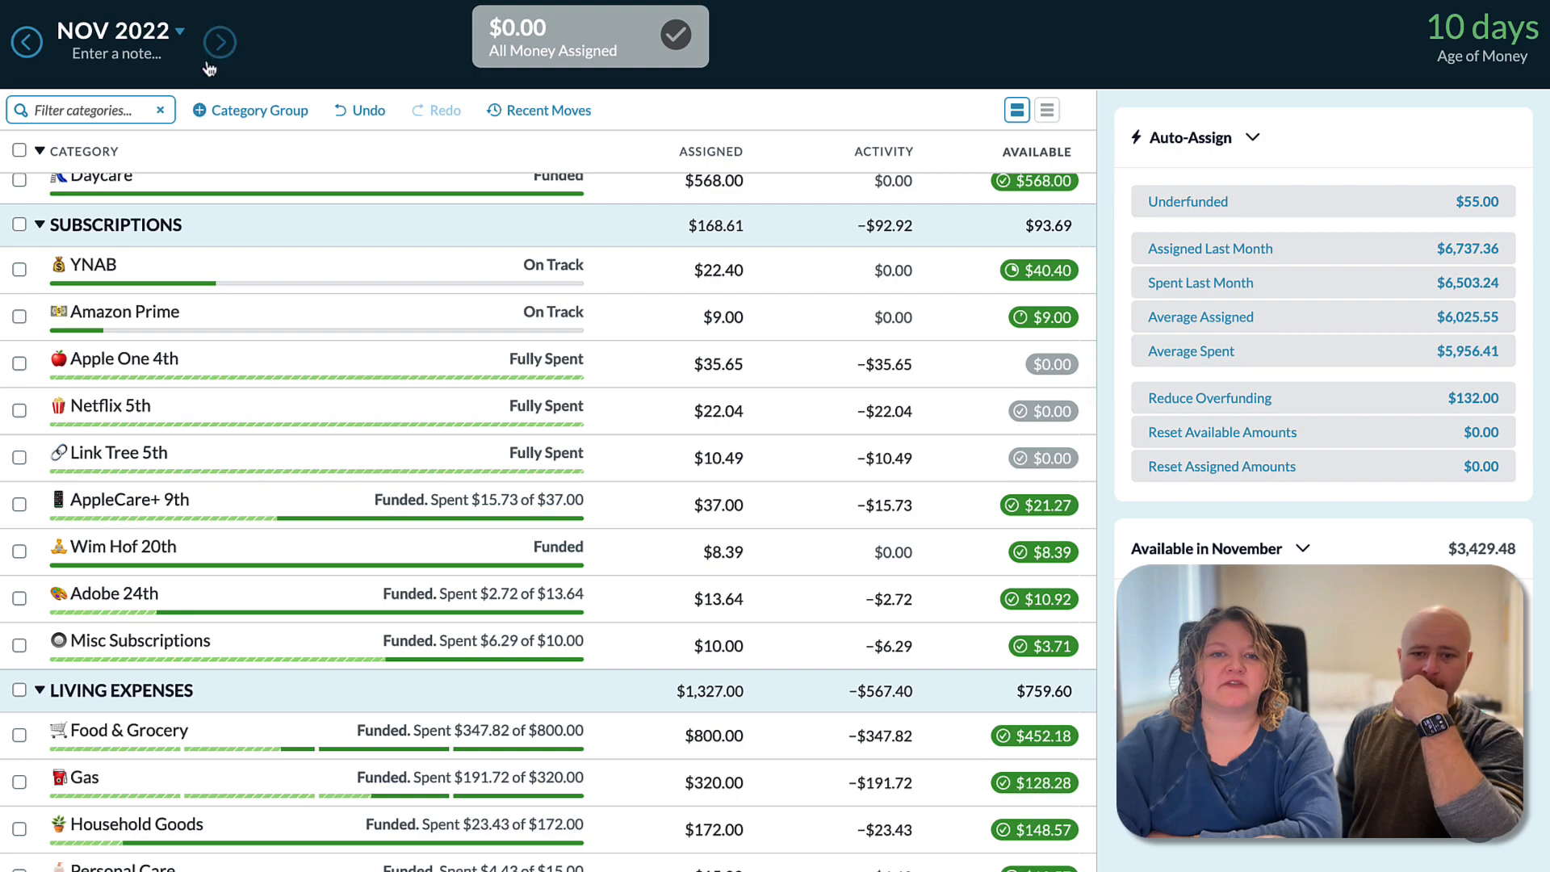
click(220, 41)
scroll(44, 300, up, 7)
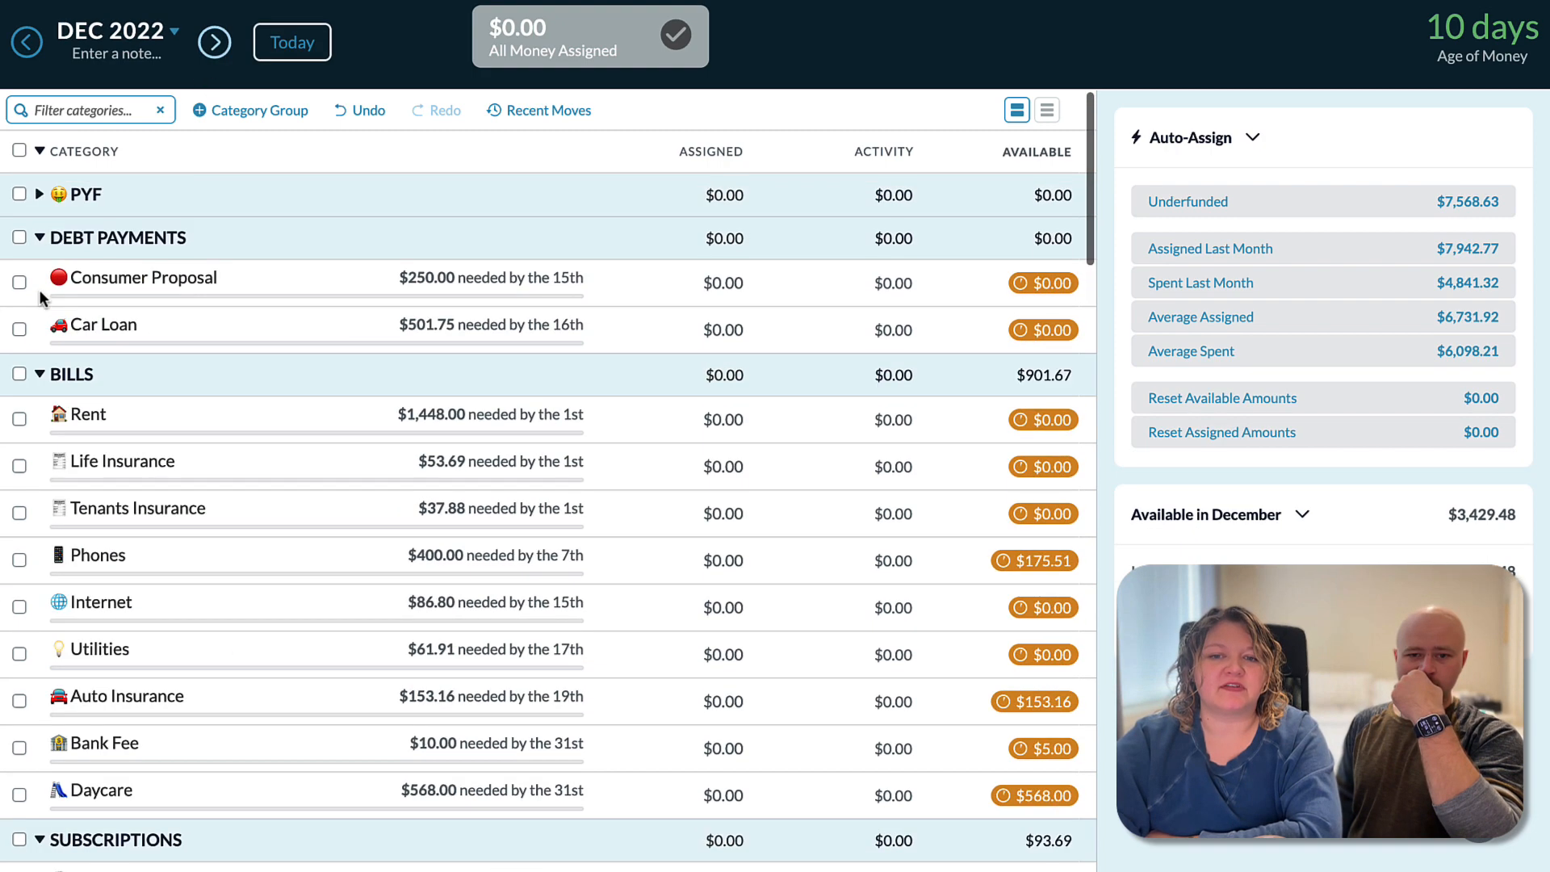
click(19, 420)
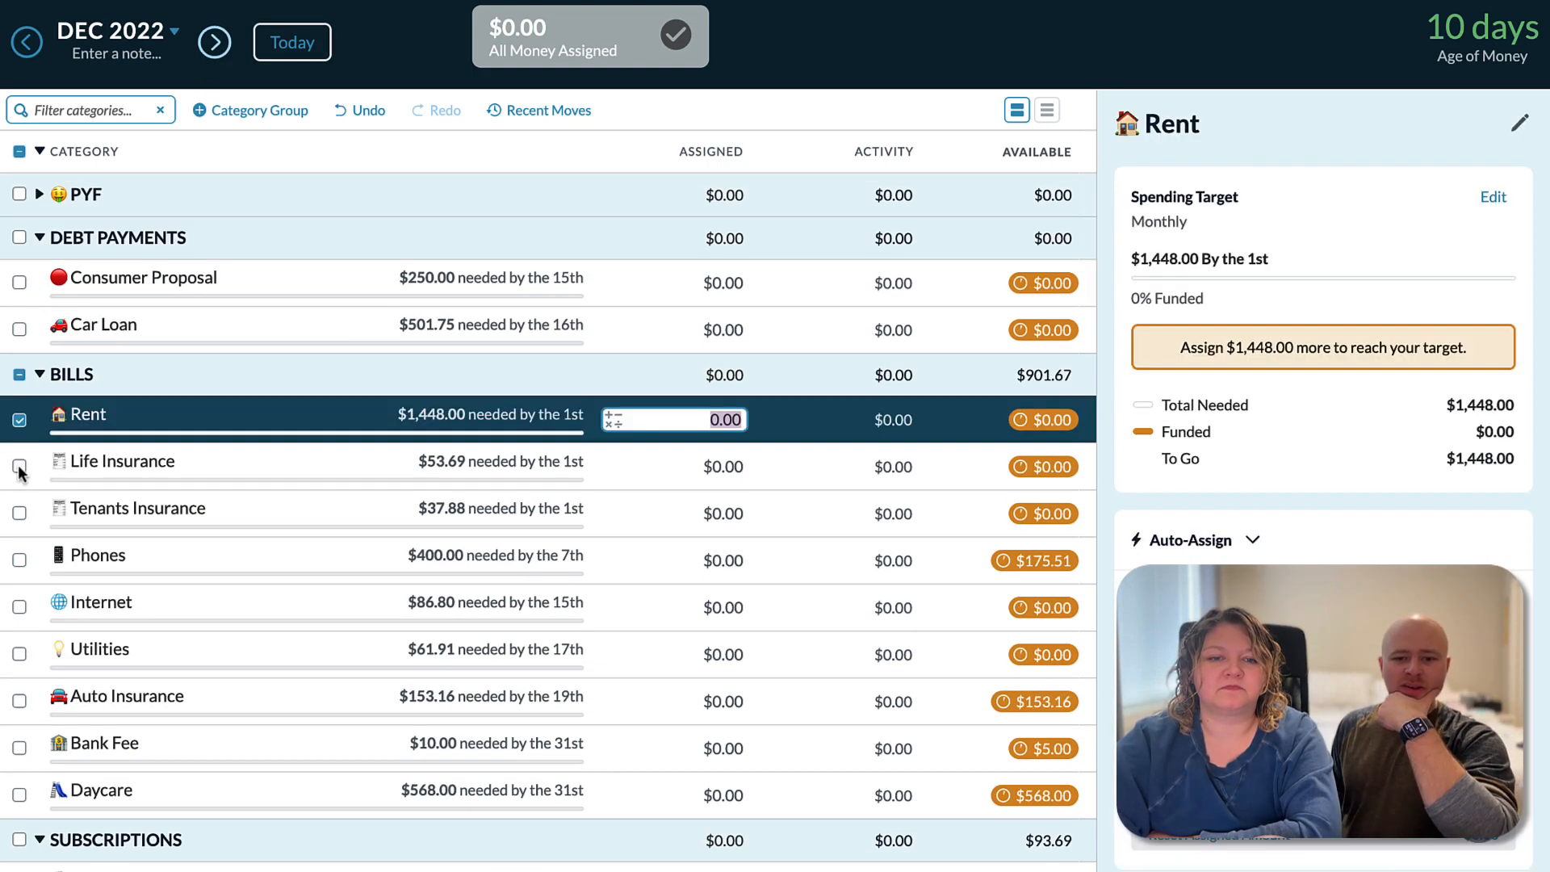
click(19, 466)
click(19, 513)
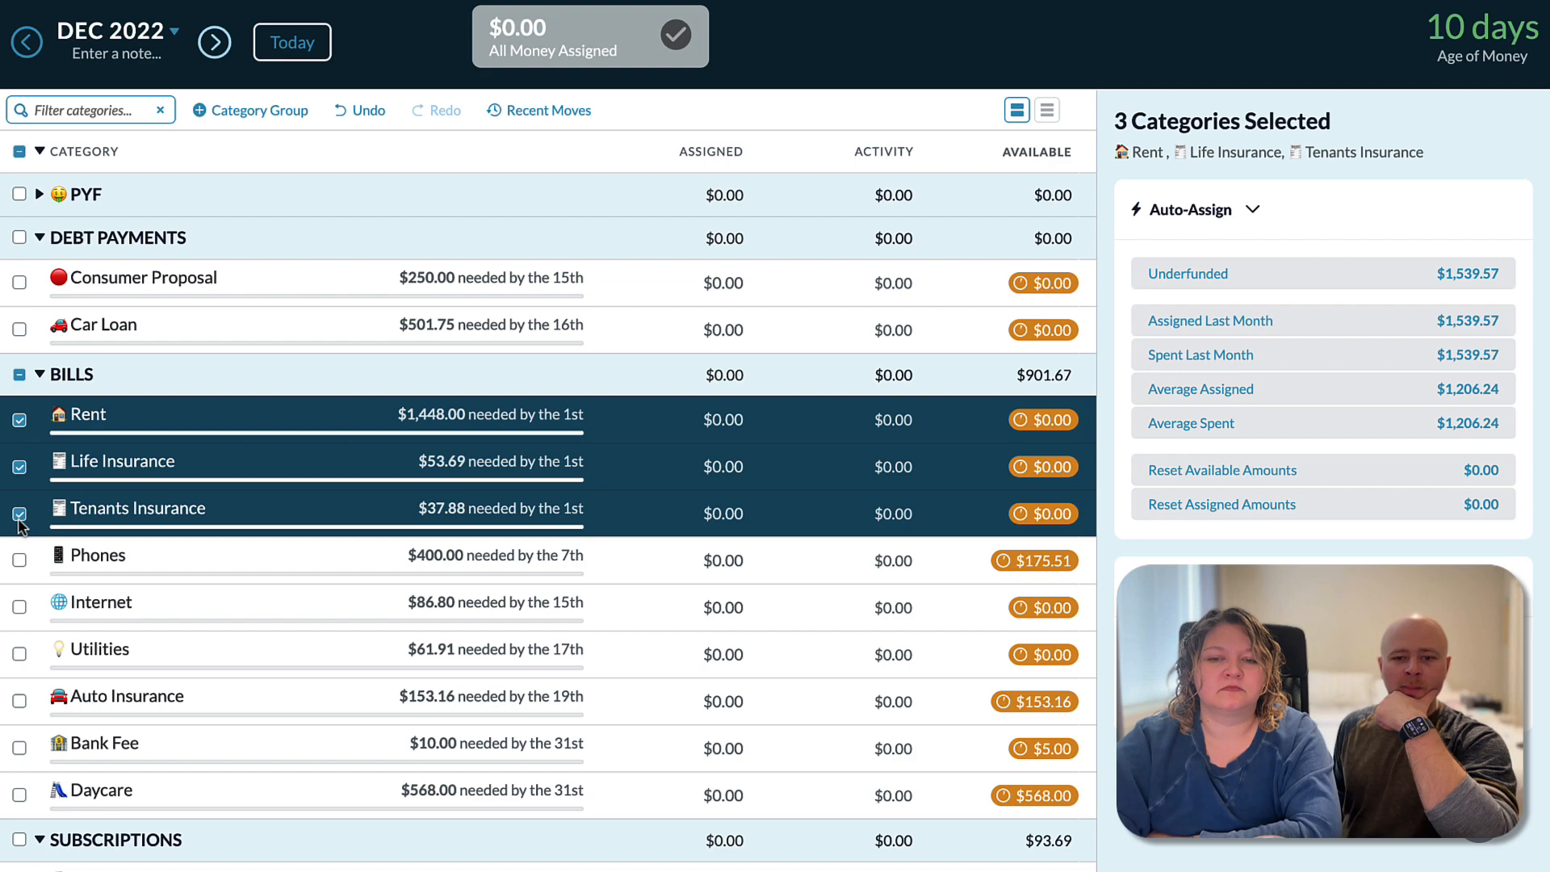
click(19, 559)
Return to November 2022 and check the money available in Household Goods under Living Expenses without moving any of it.
scroll(23, 557, down, 10)
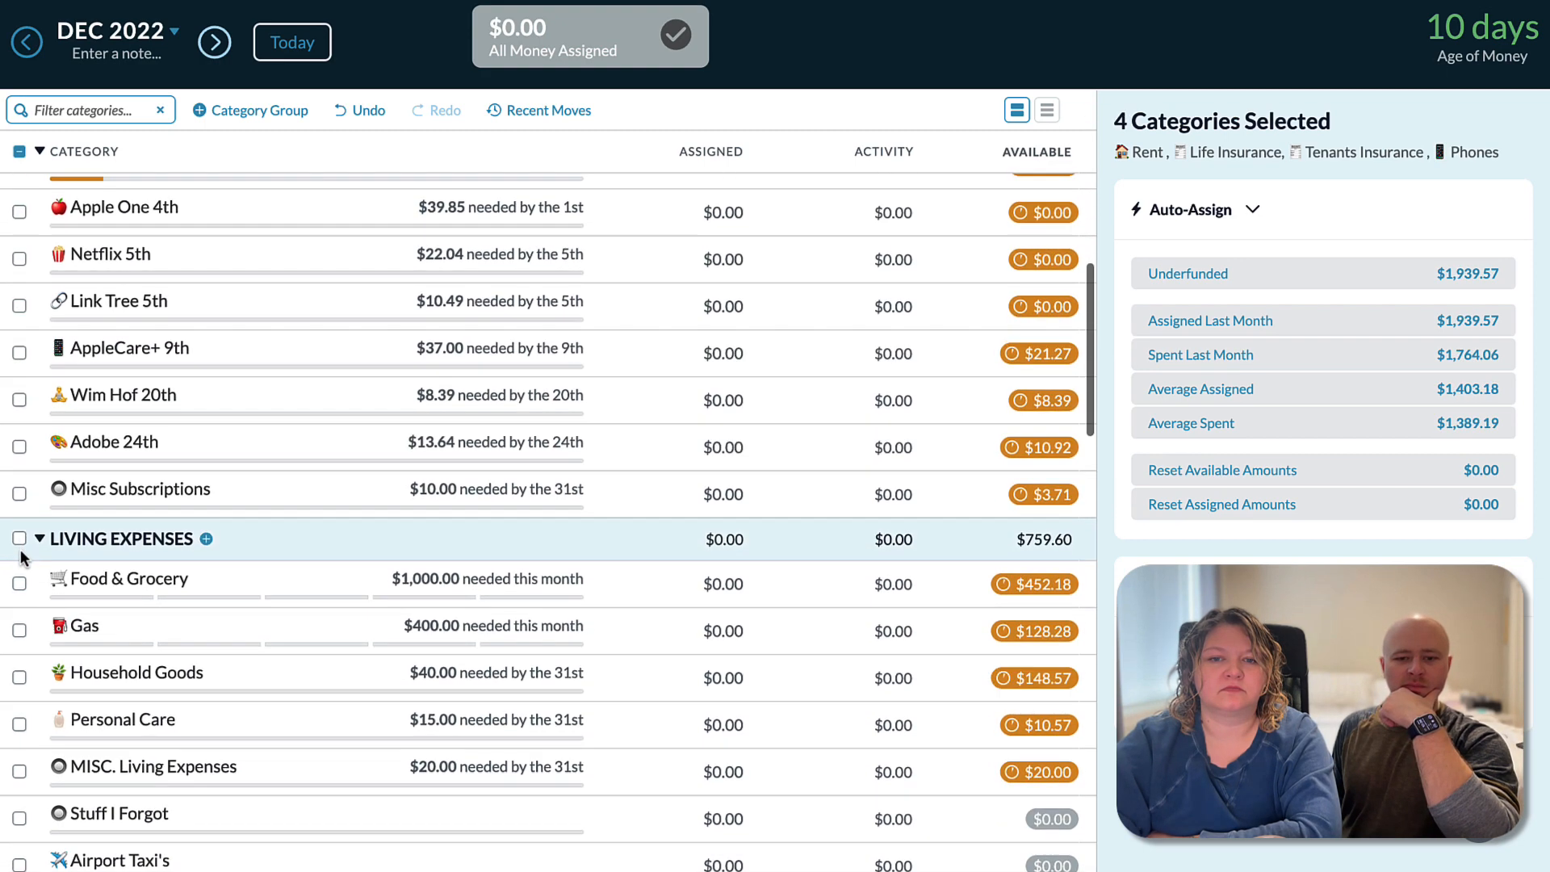
scroll(23, 557, up, 2)
click(27, 42)
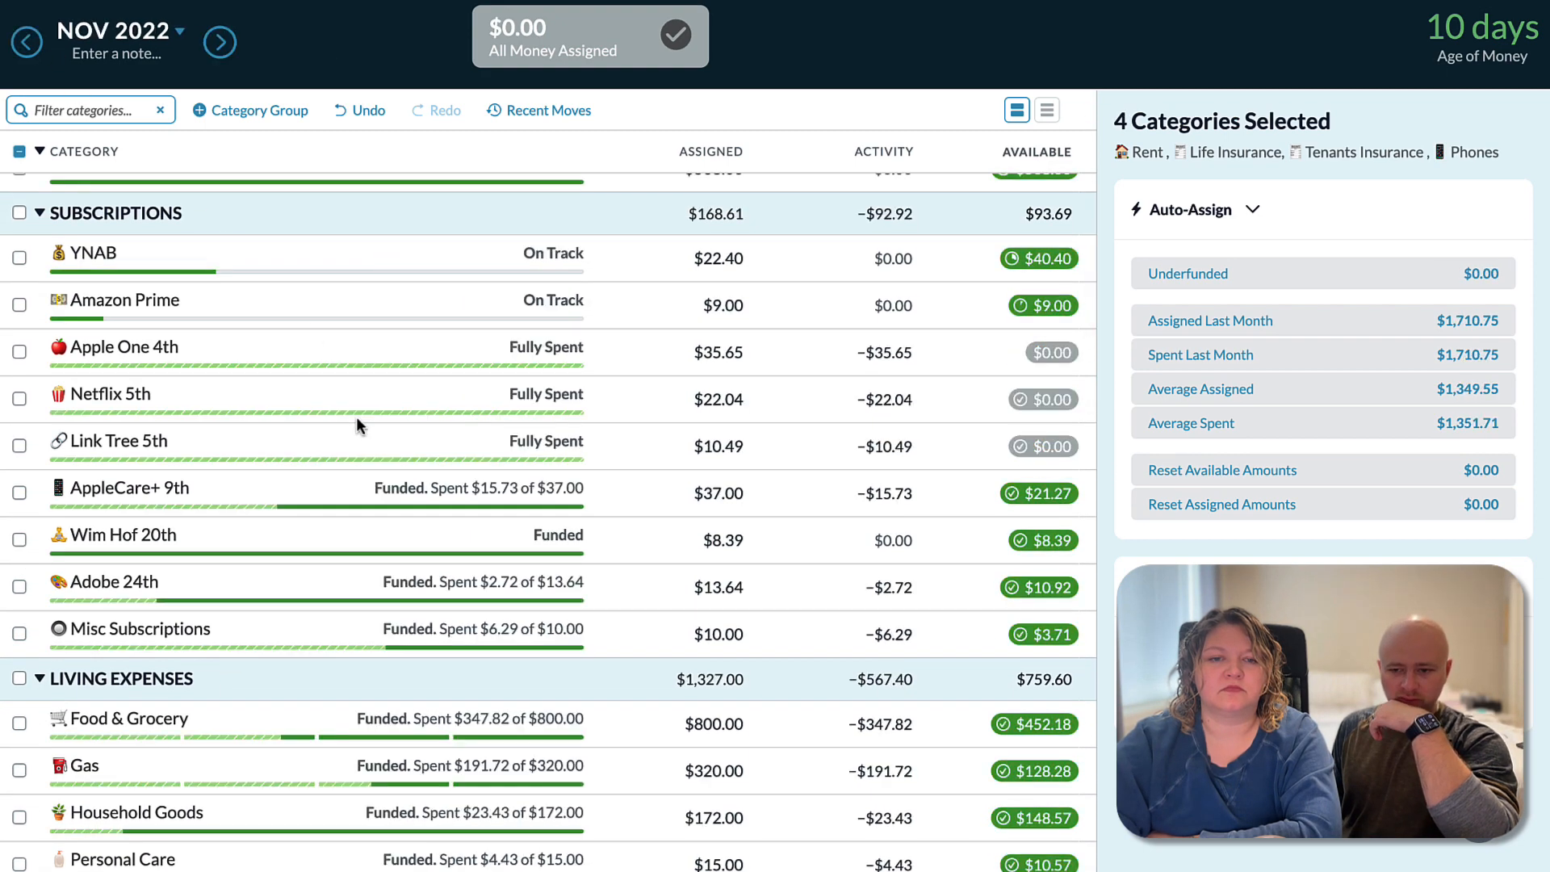
scroll(622, 699, down, 1)
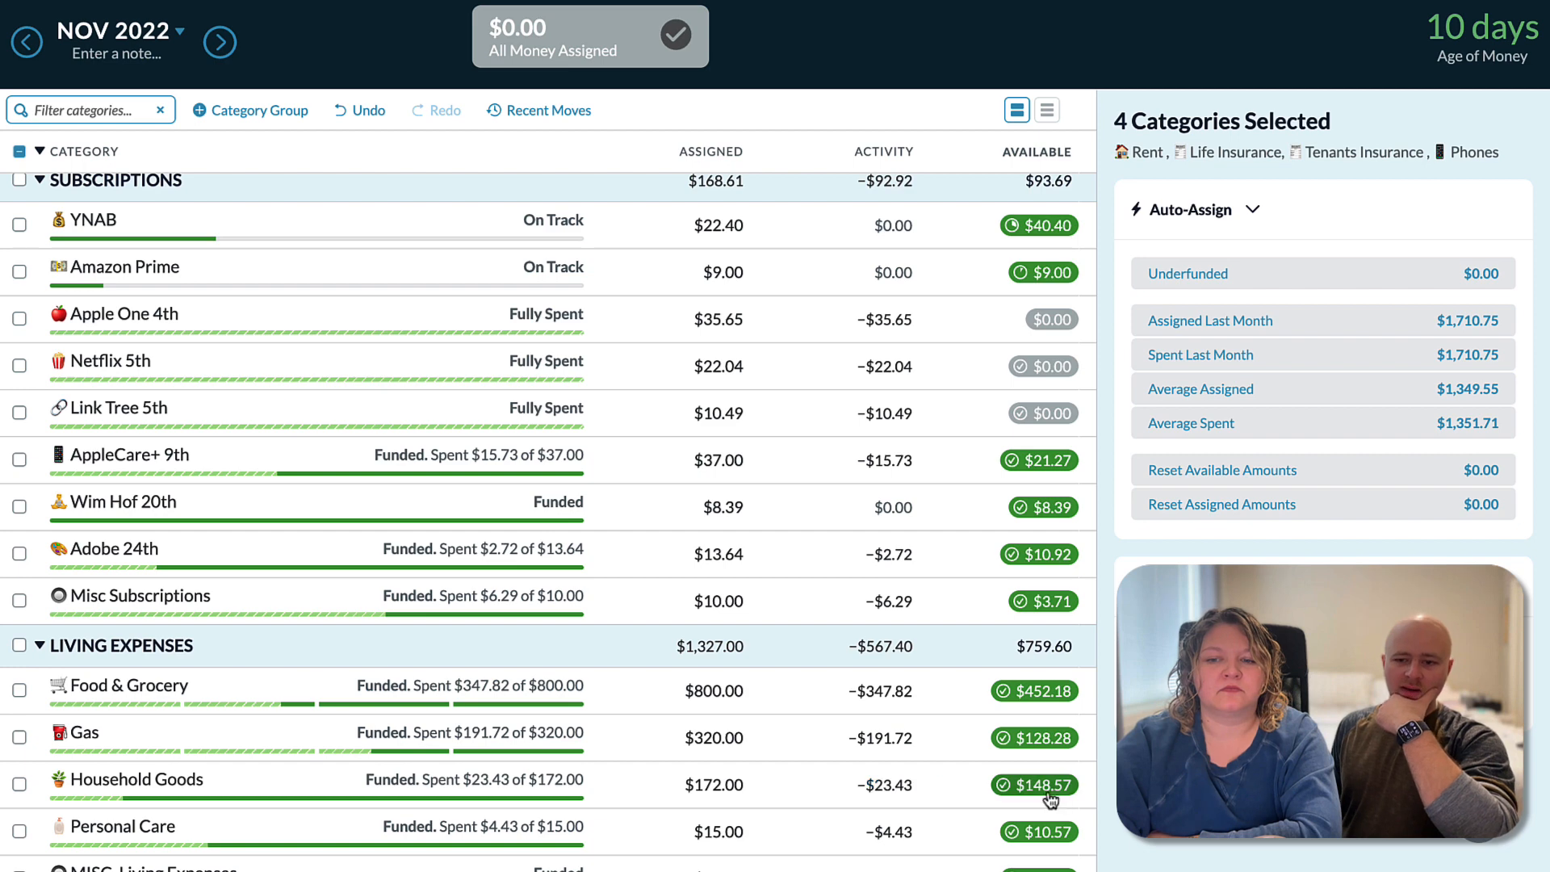
scroll(1050, 652, down, 3)
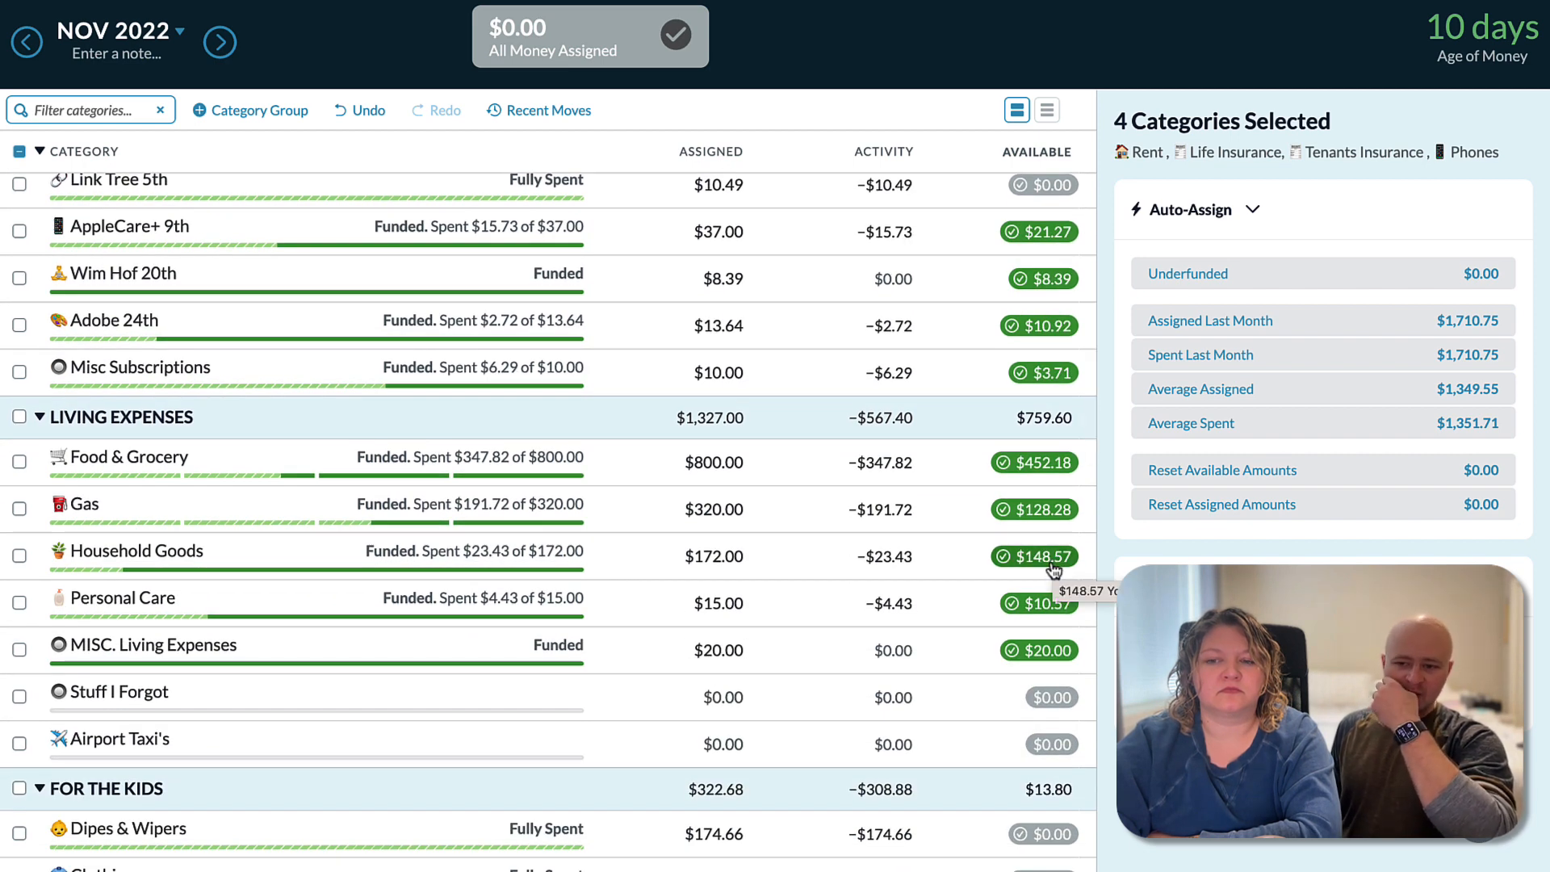
scroll(1007, 621, down, 4)
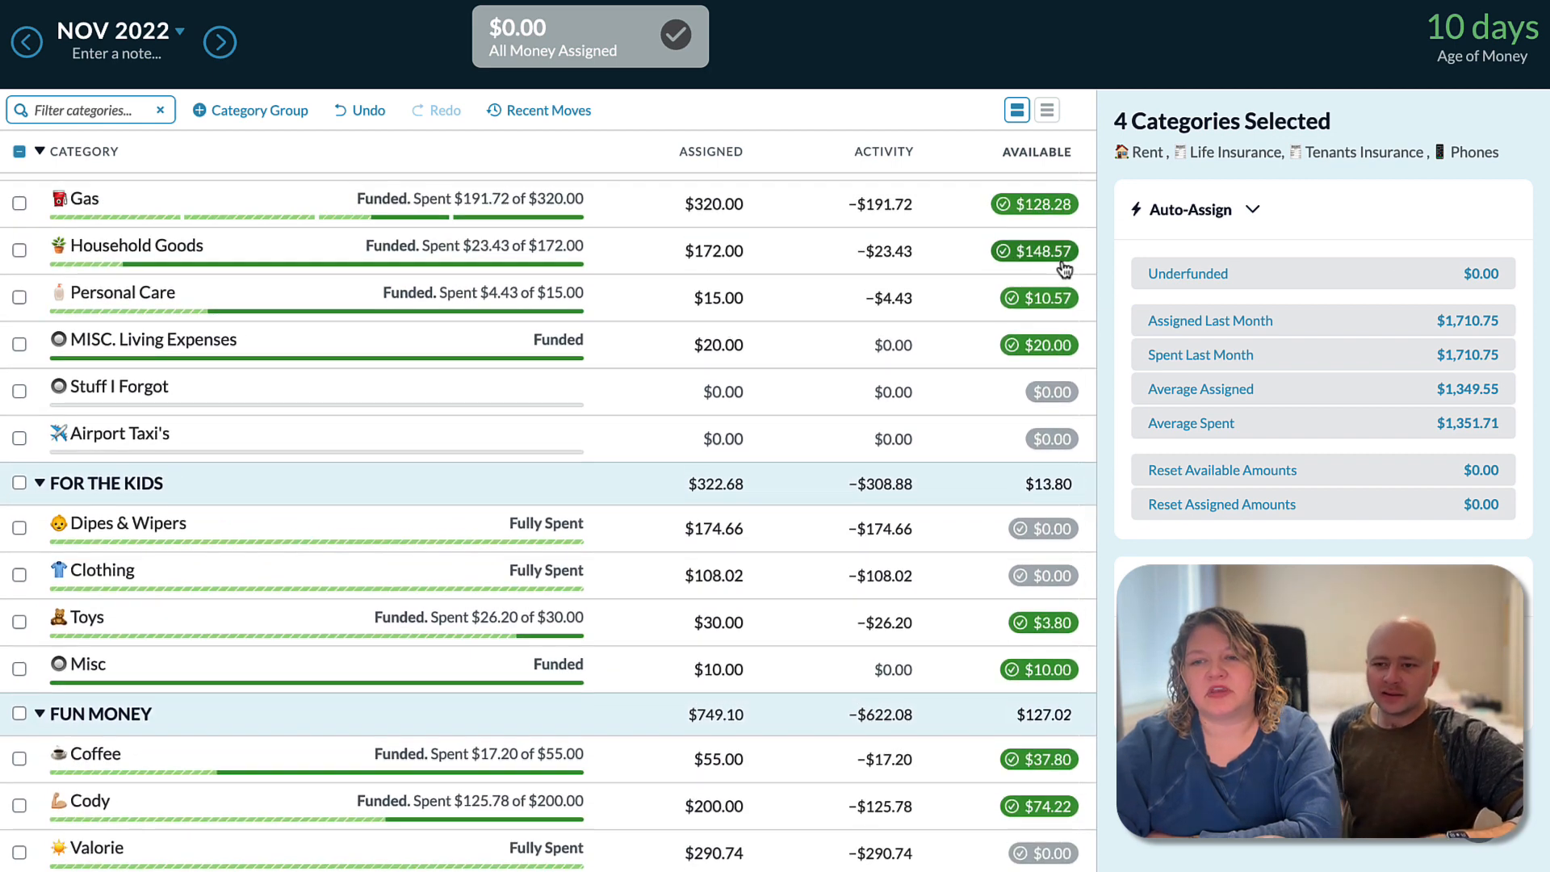
mouse_move(1066, 267)
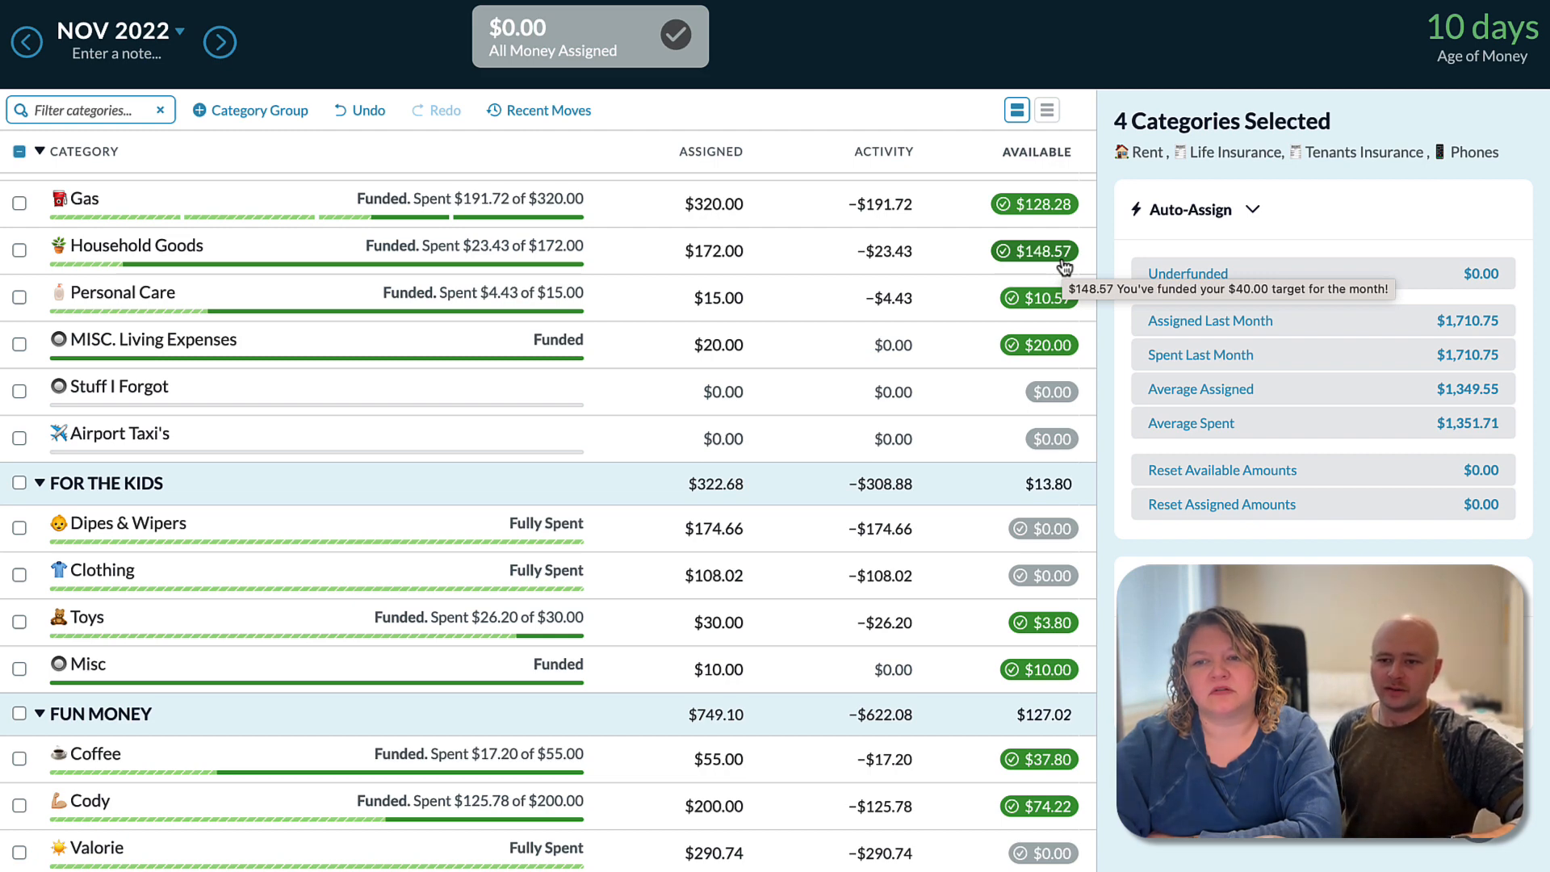
click(1062, 257)
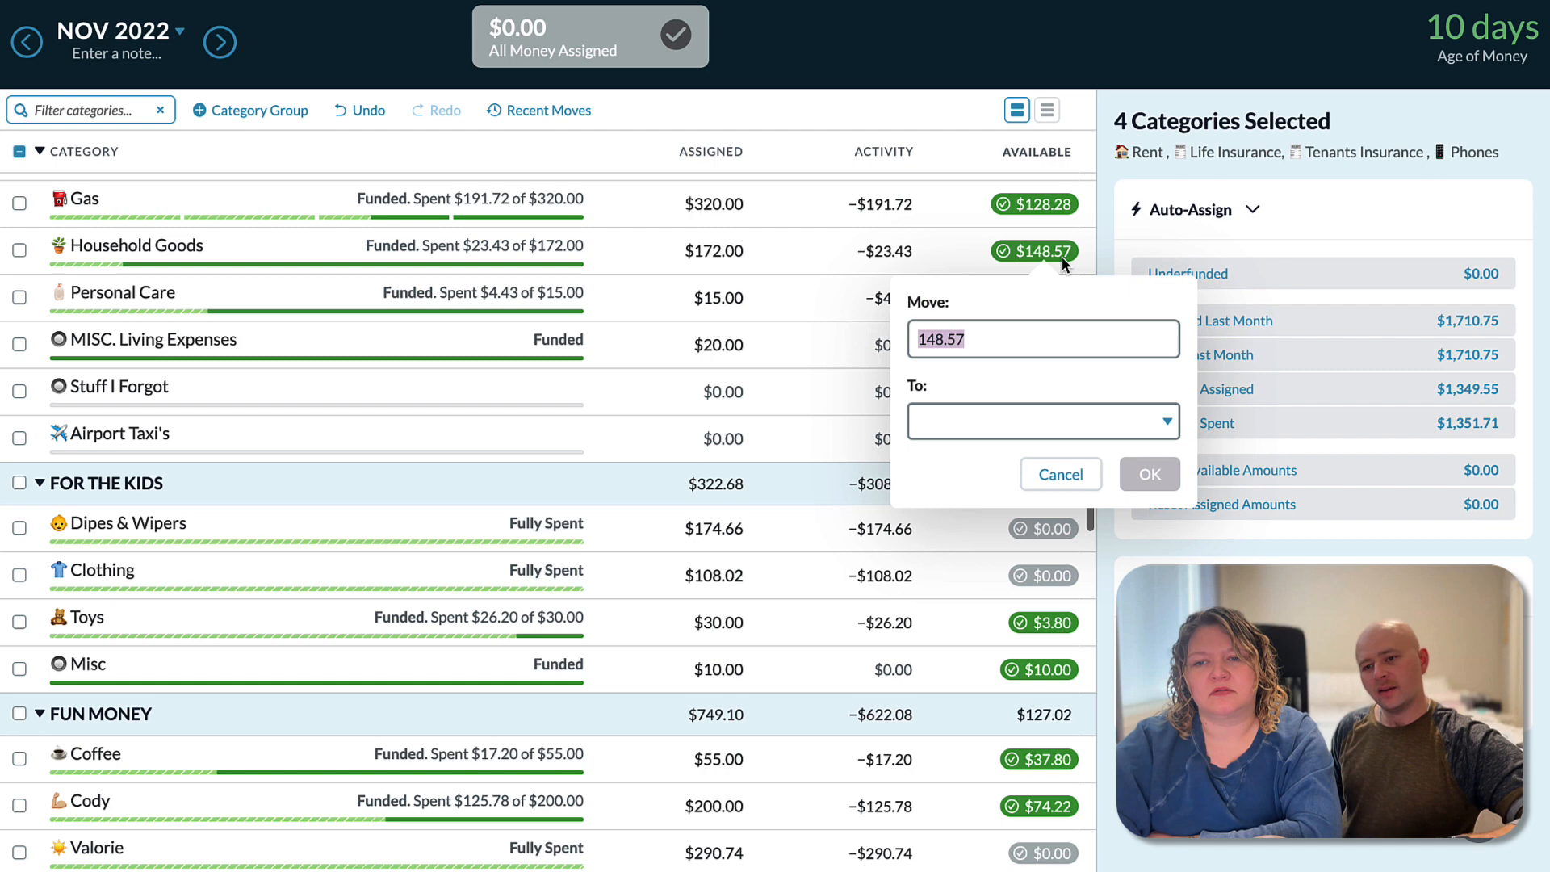
click(1071, 483)
Move $51.43 from the personal spending category directly below Coffee under Fun Money to Household Goods.
scroll(1020, 552, down, 2)
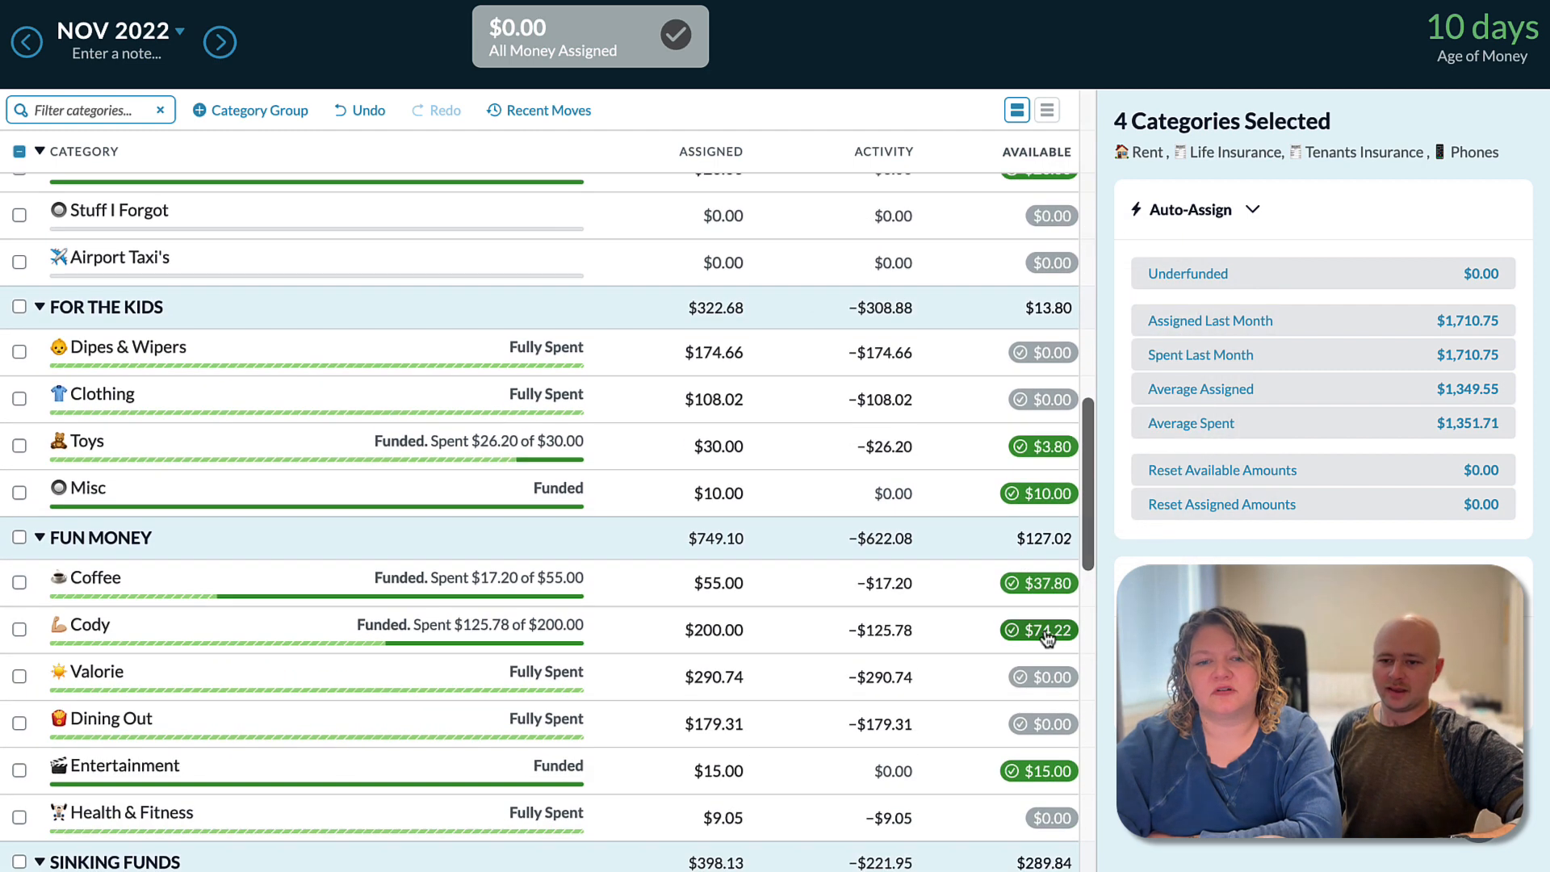
click(1045, 633)
text(51)
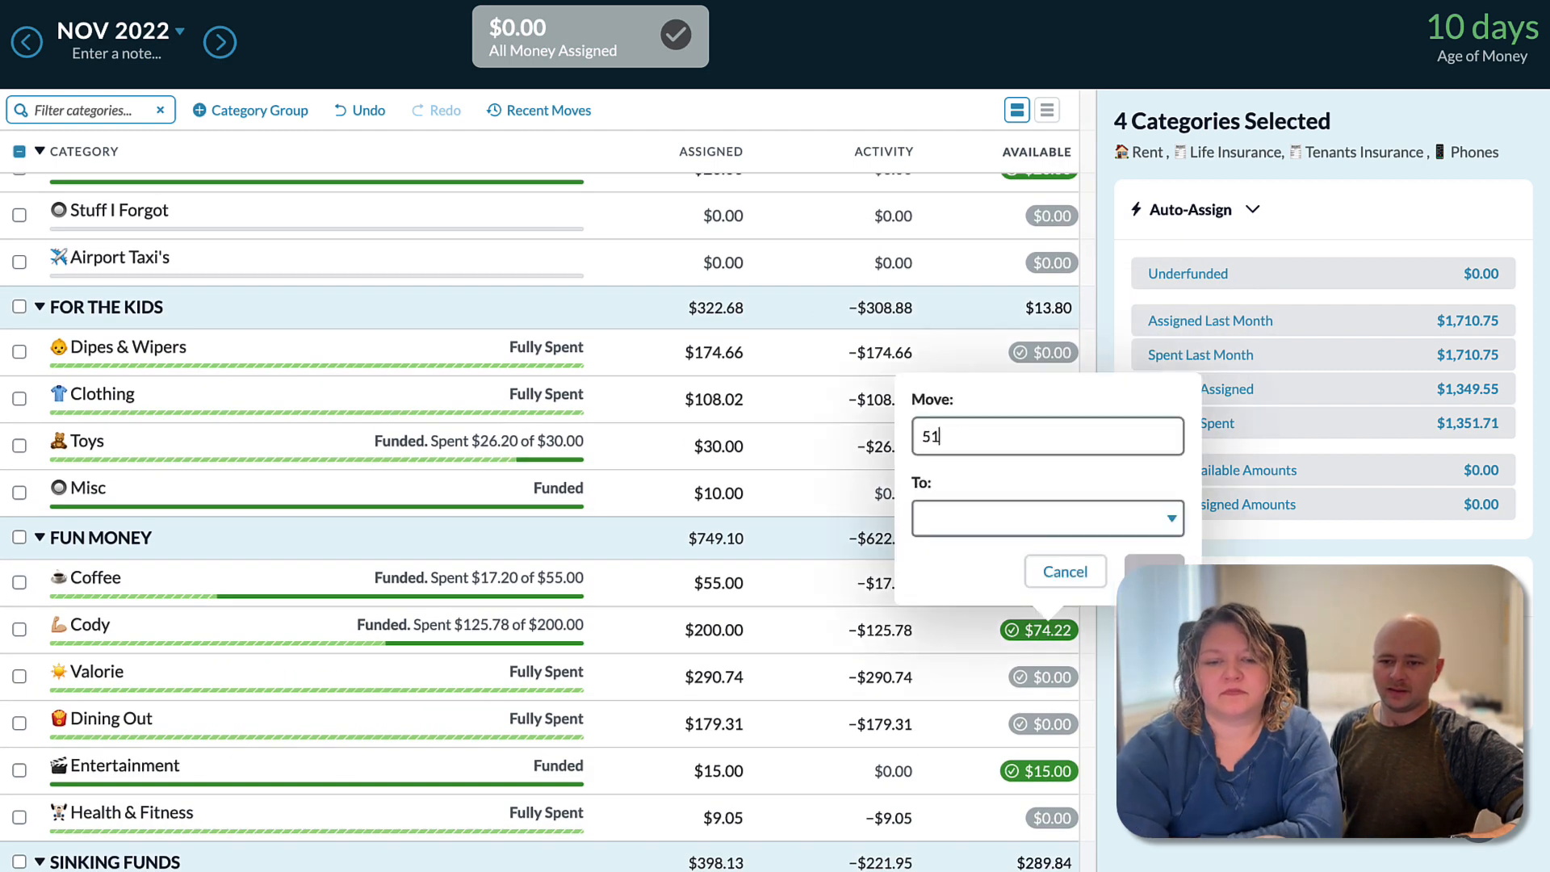
text(.43)
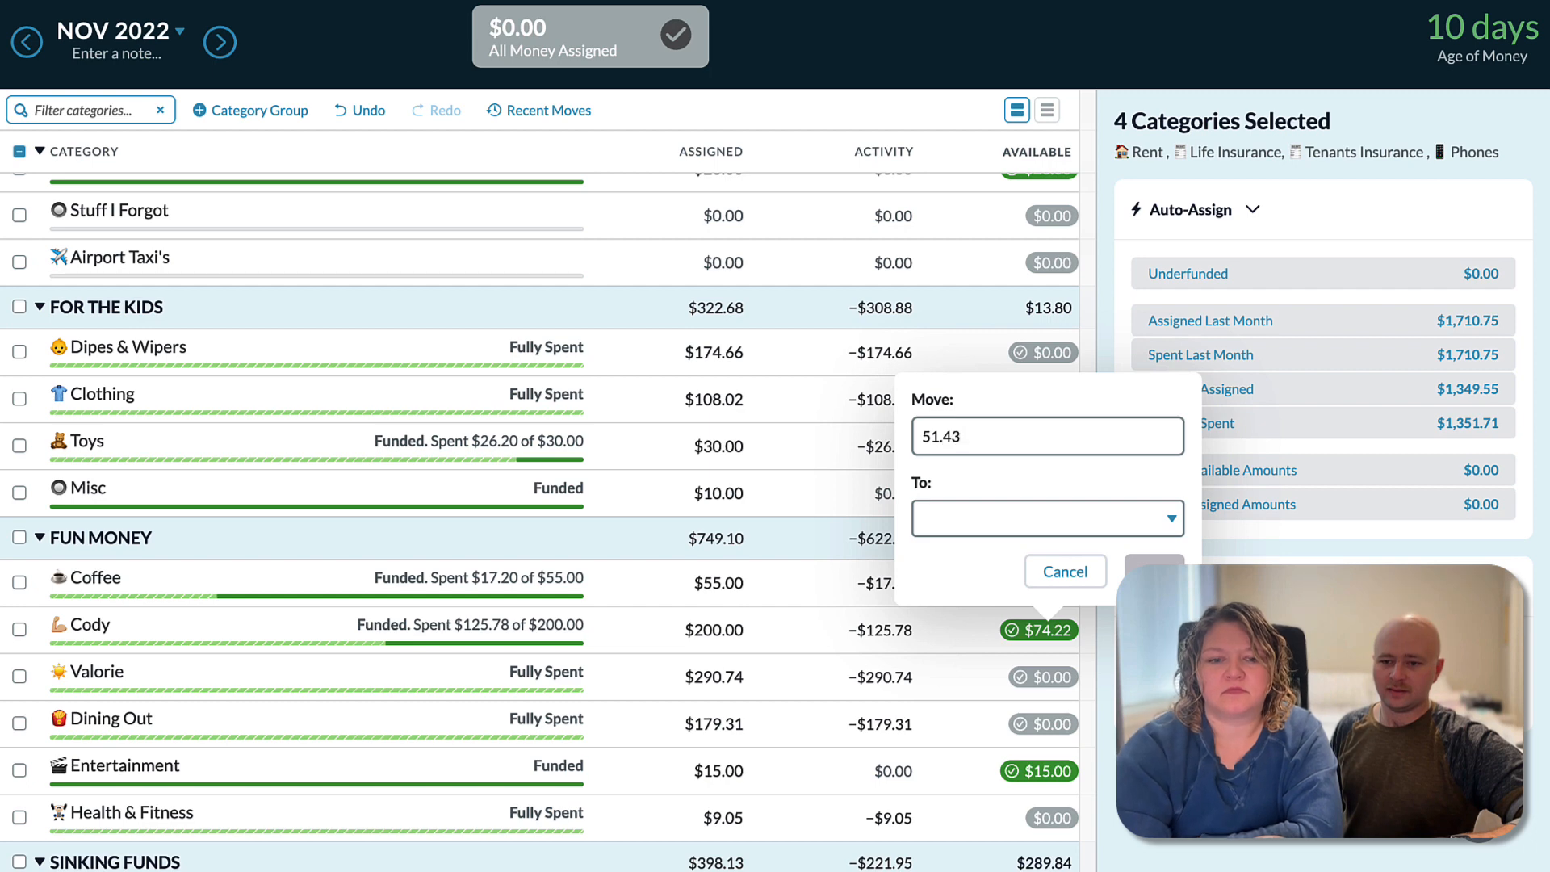
key(Tab)
text(hou)
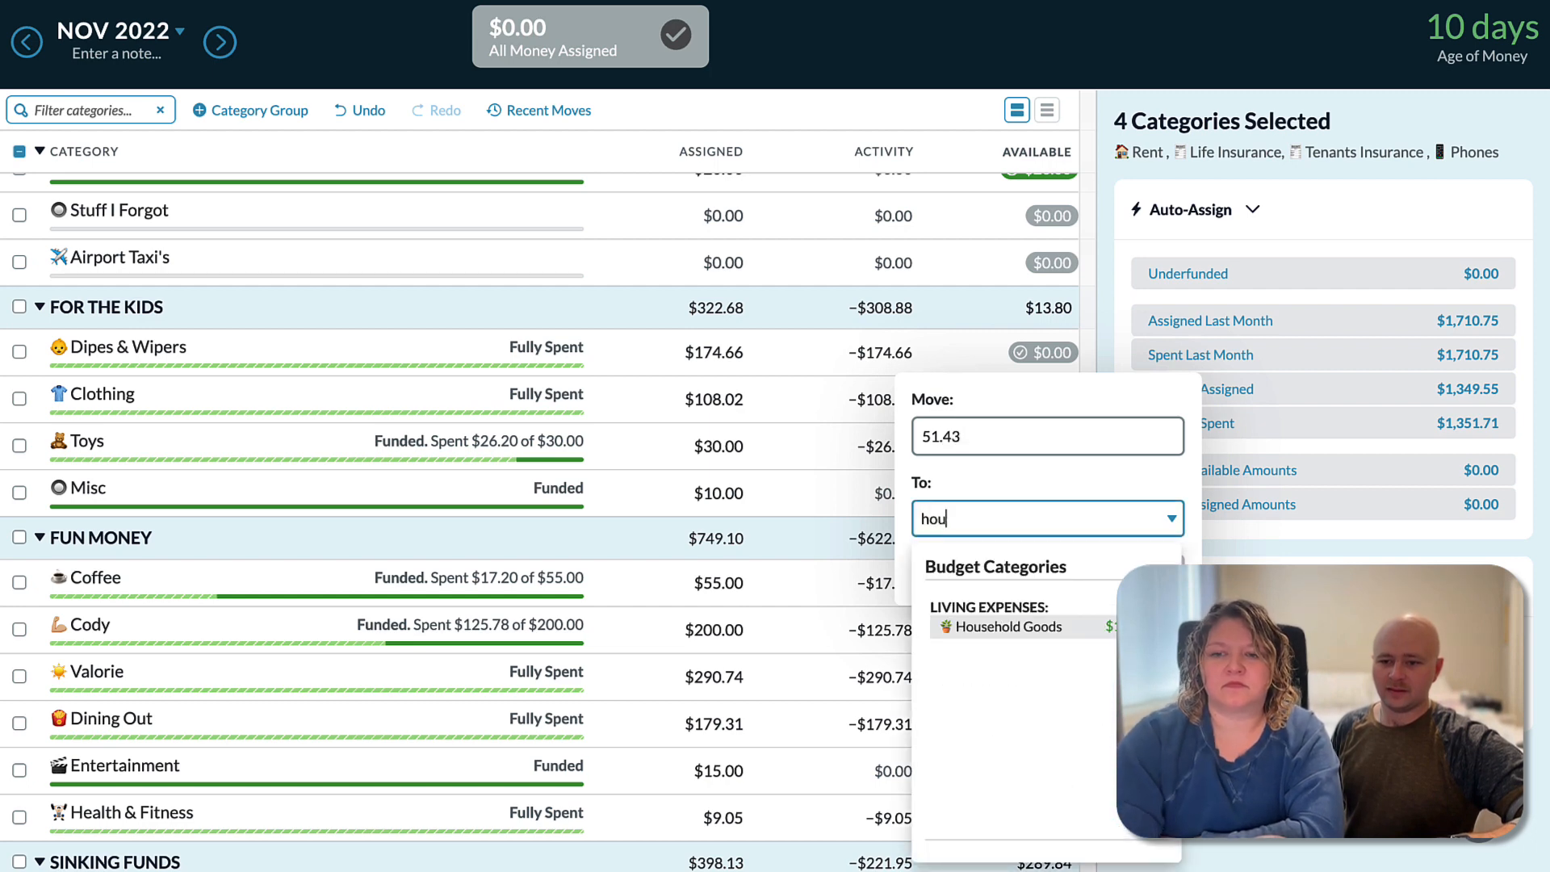
click(1101, 629)
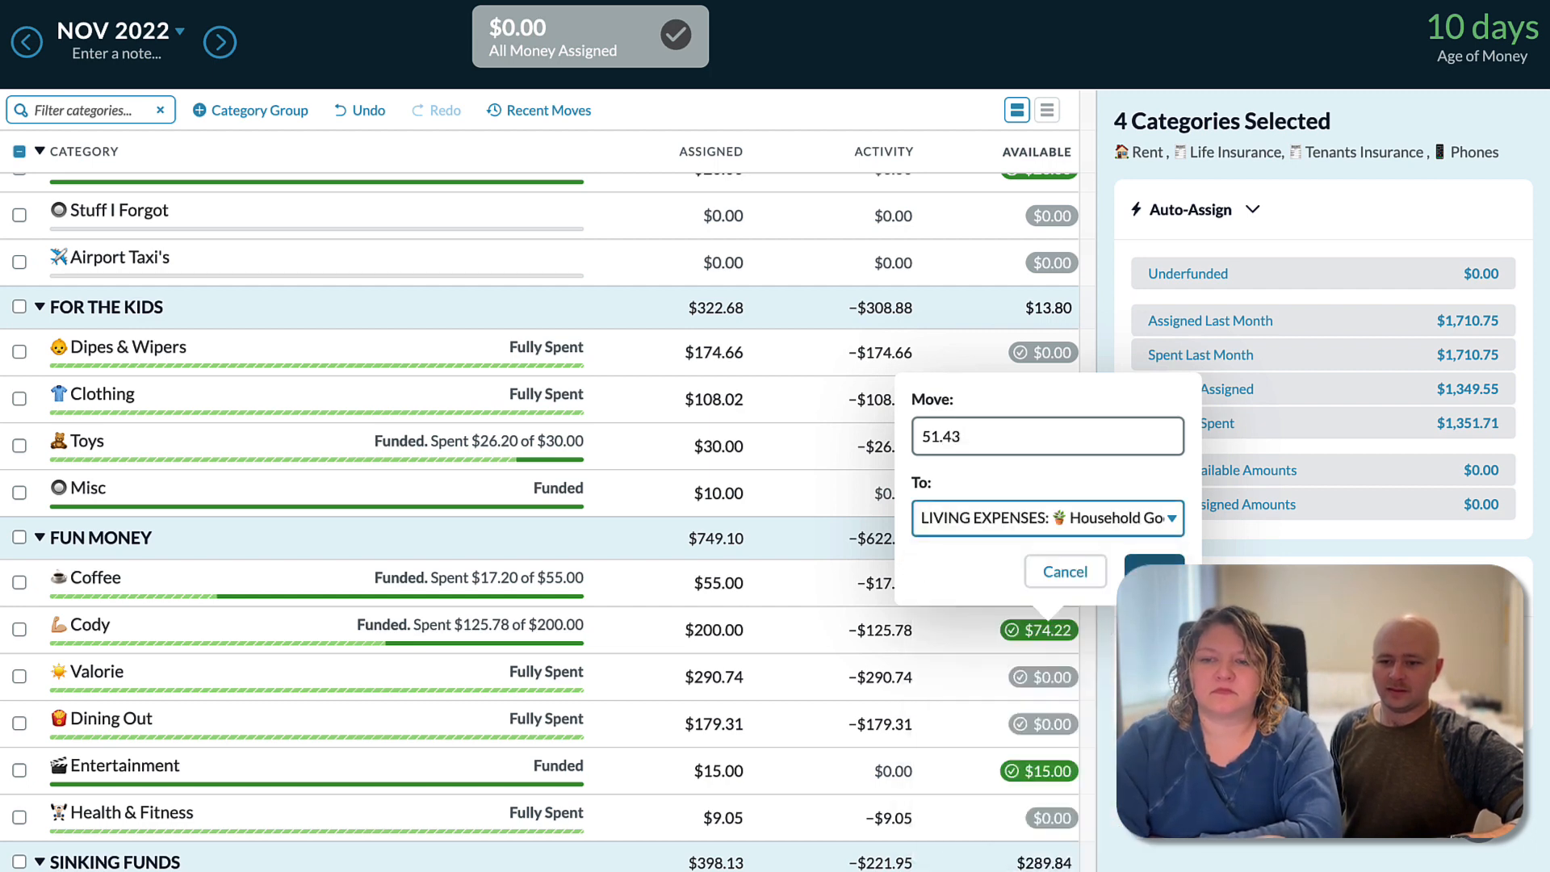
click(1154, 570)
Review the November balances from Living Expenses through Fun Money and Sinking Funds to the Christmas group.
scroll(929, 569, up, 3)
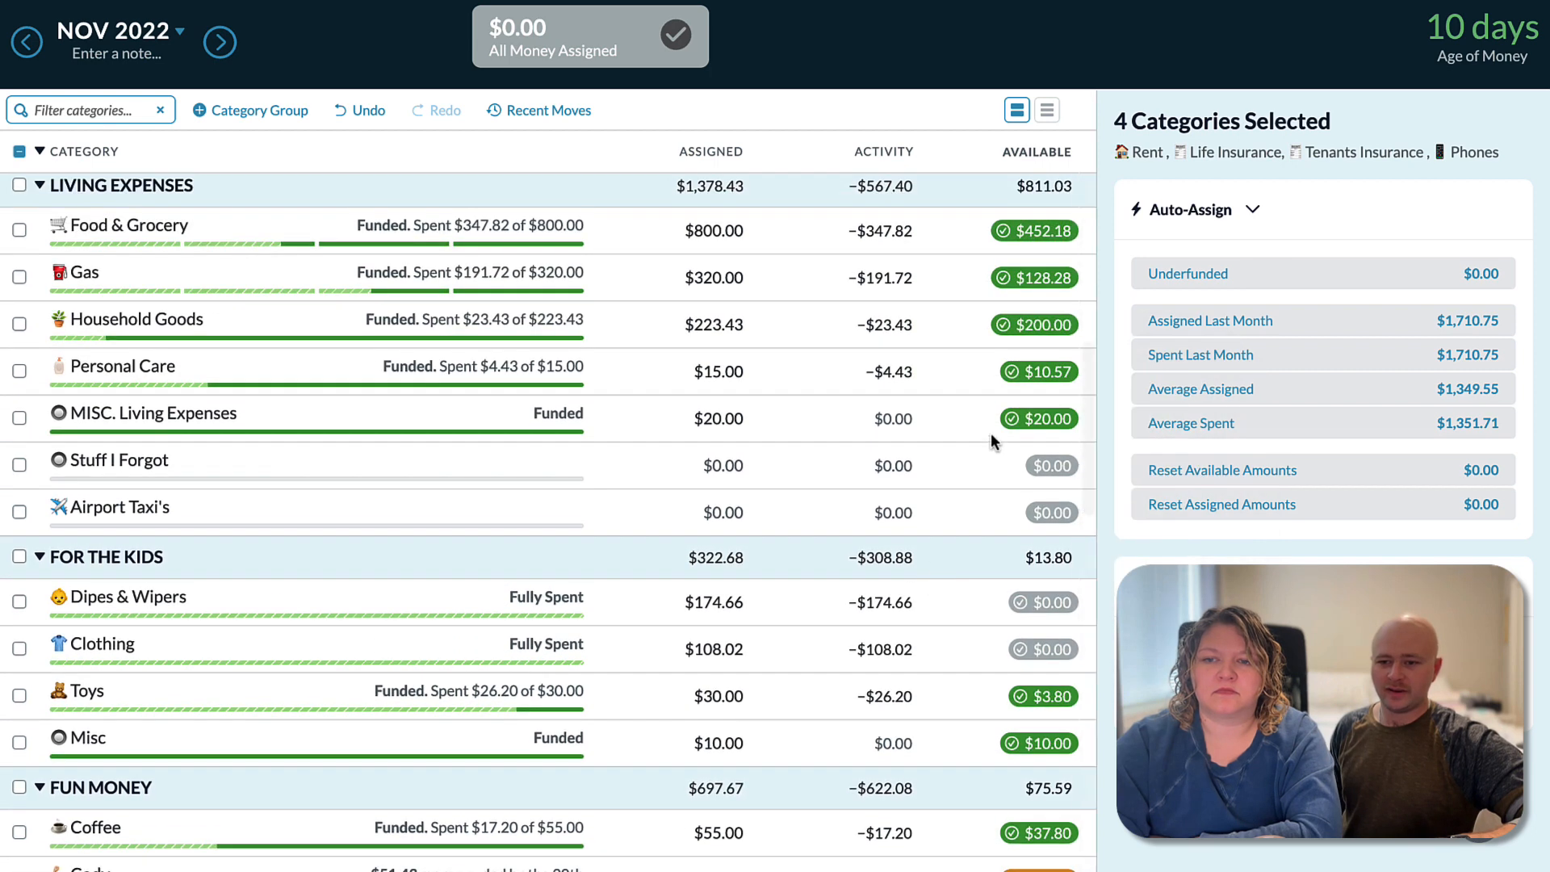
scroll(906, 472, down, 5)
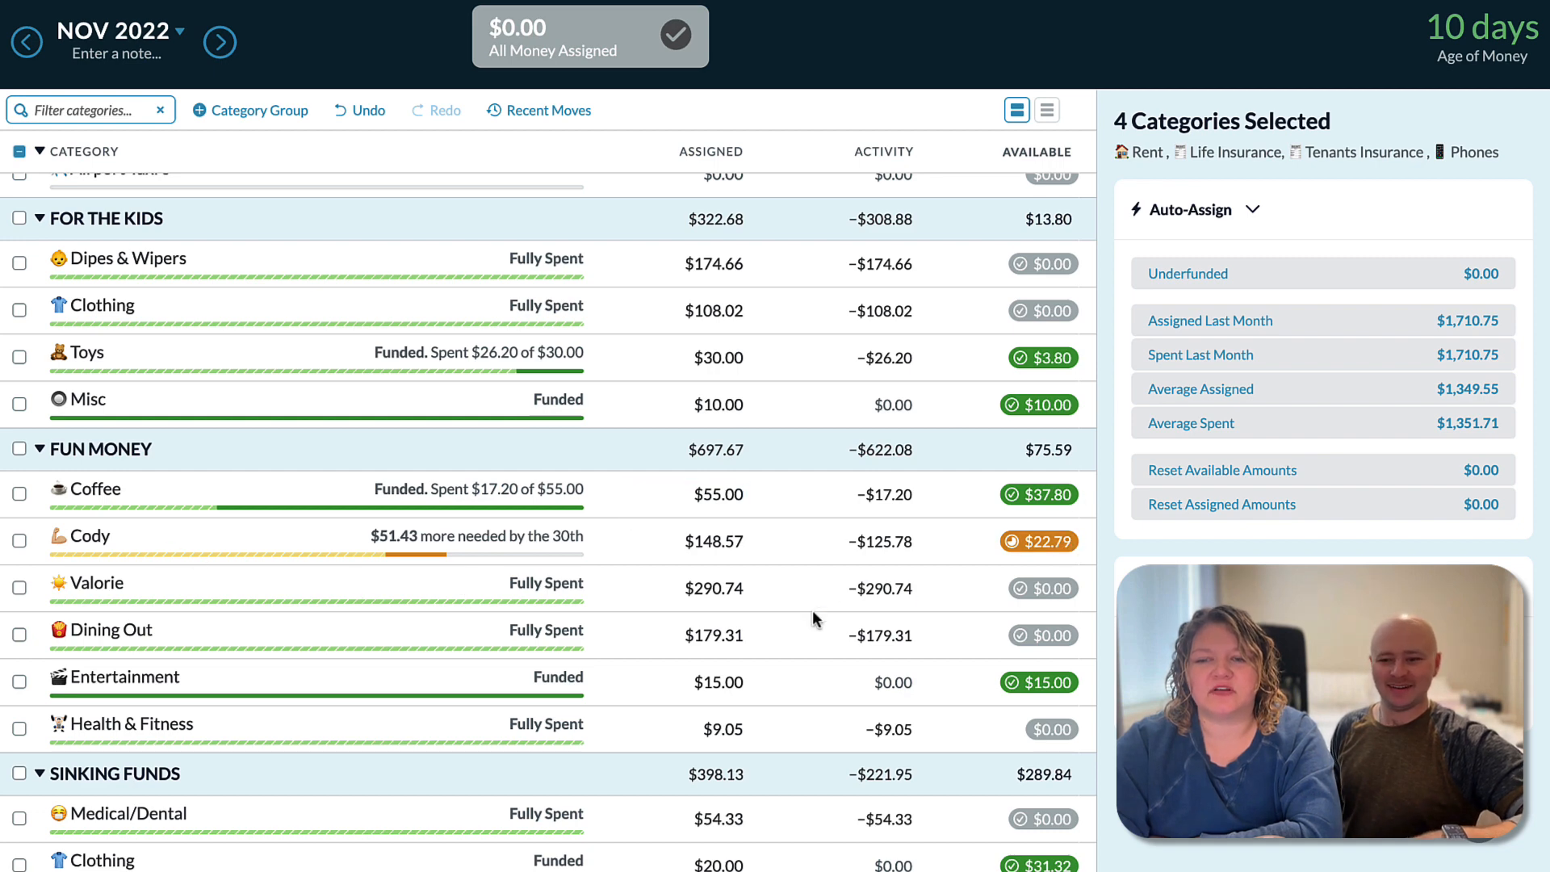
scroll(814, 619, down, 1)
scroll(813, 619, down, 6)
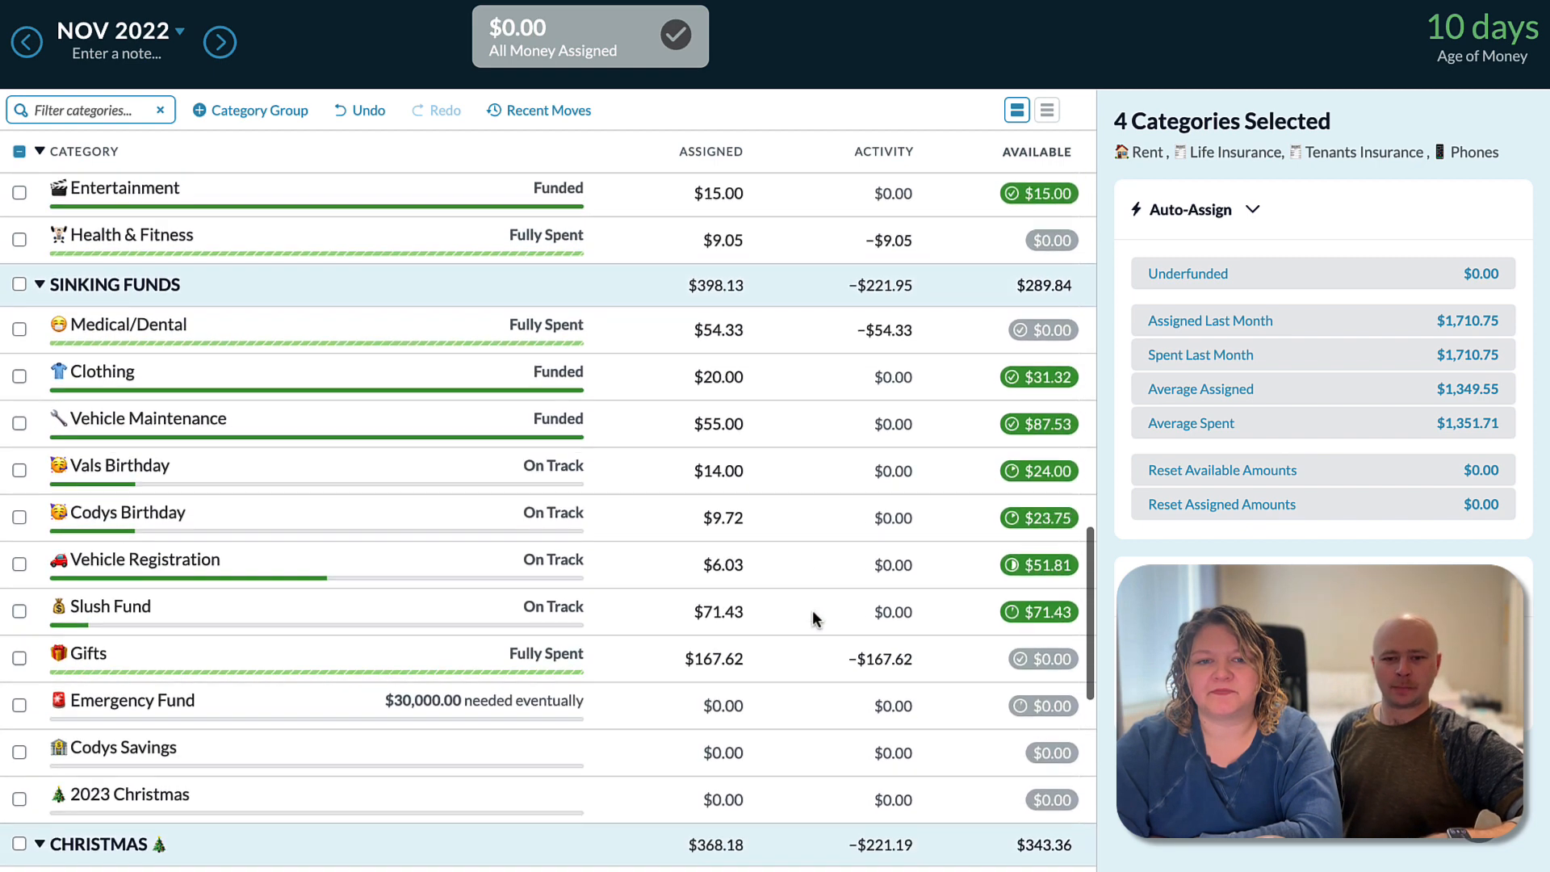
scroll(812, 609, down, 3)
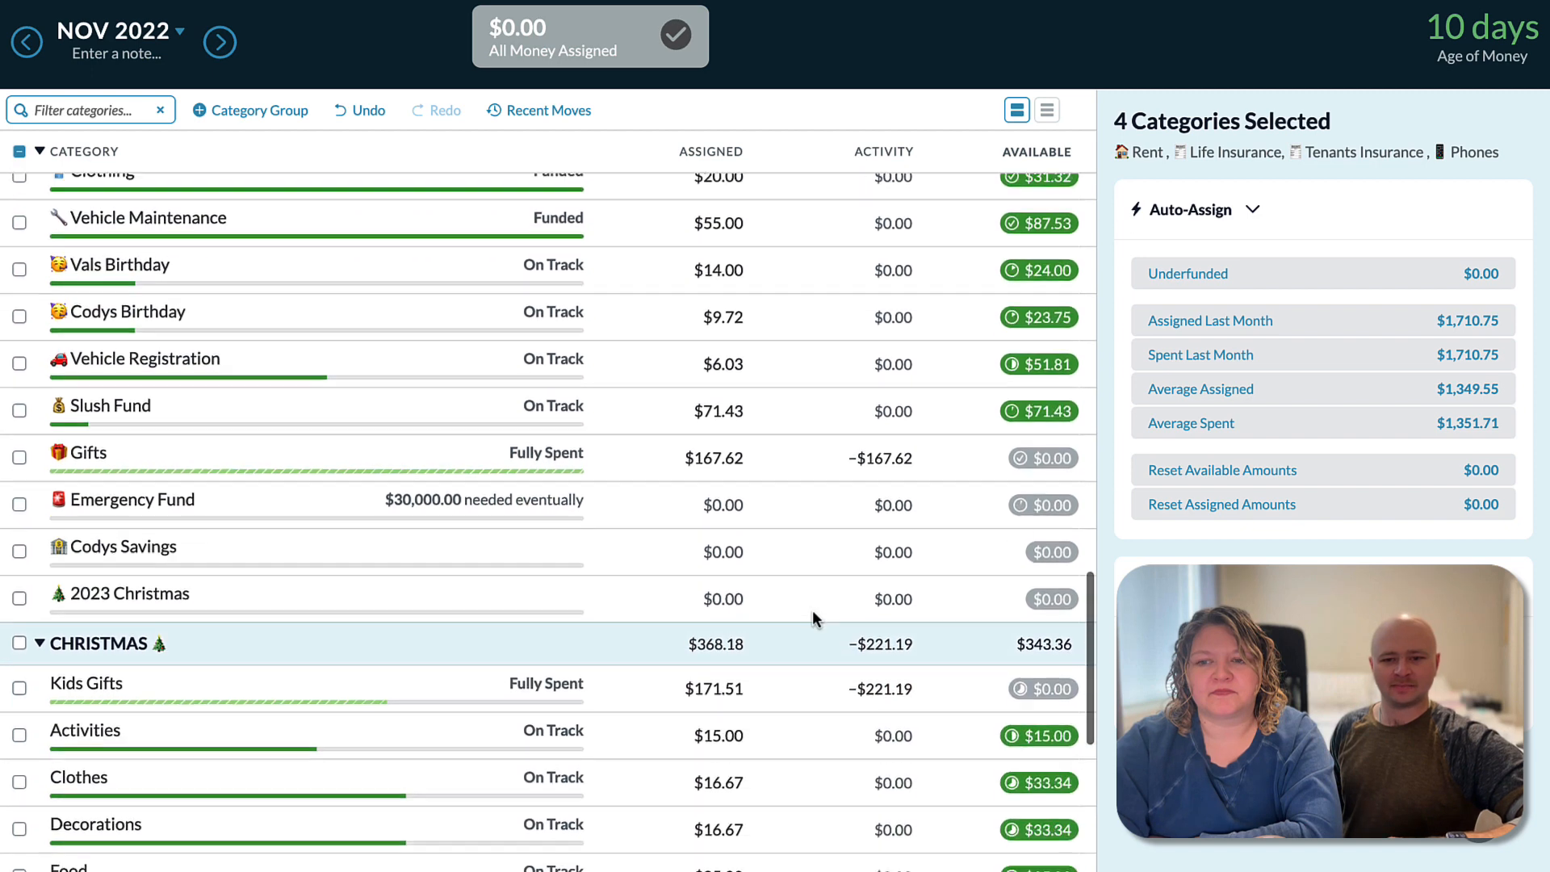
scroll(872, 559, up, 3)
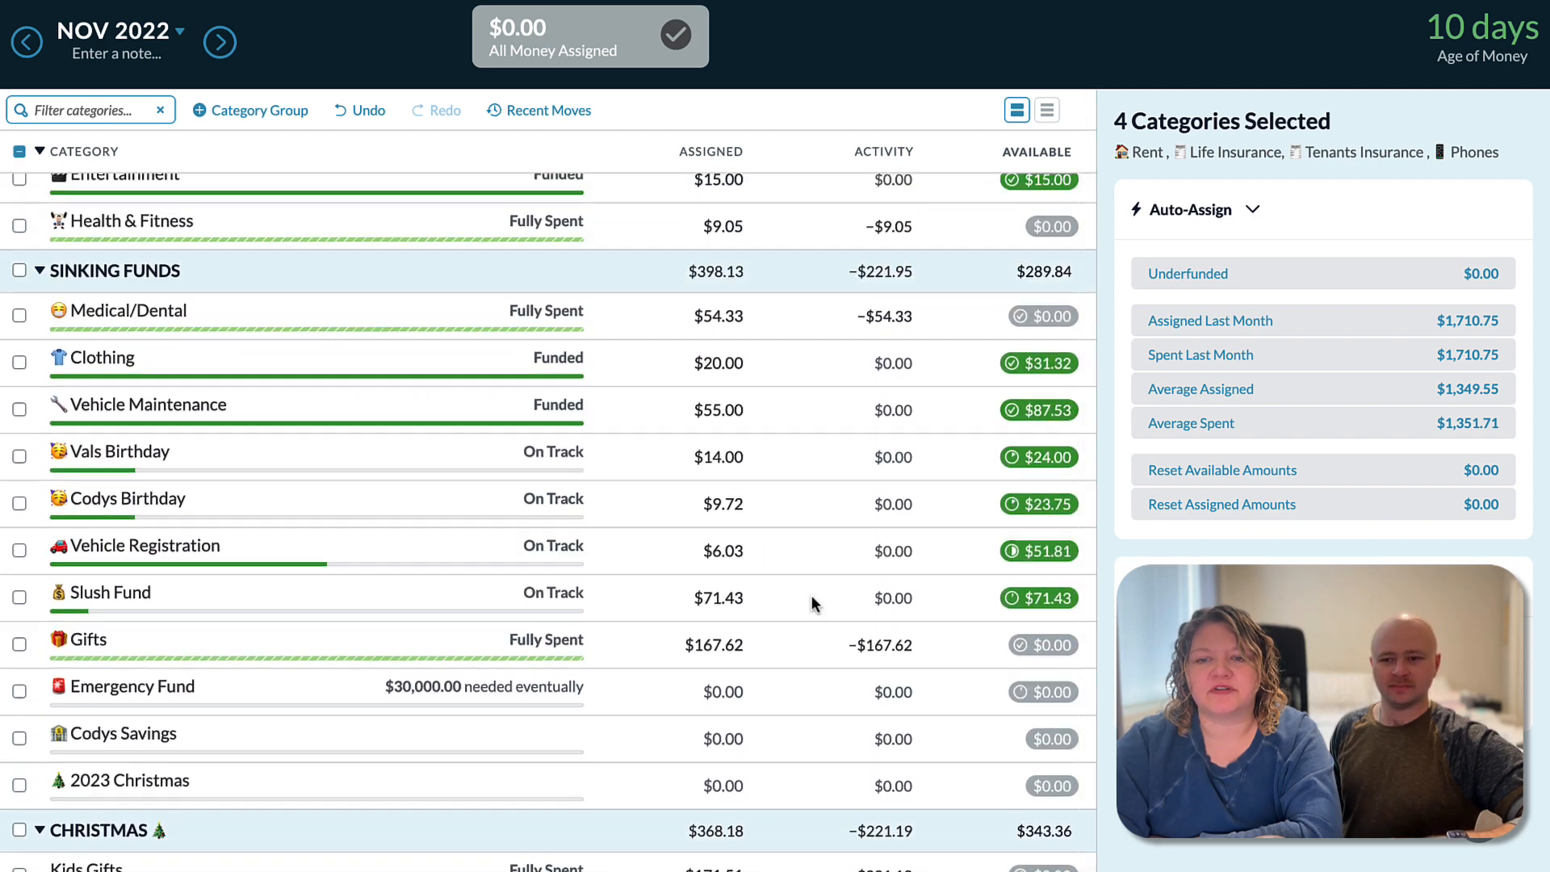
scroll(812, 594, down, 1)
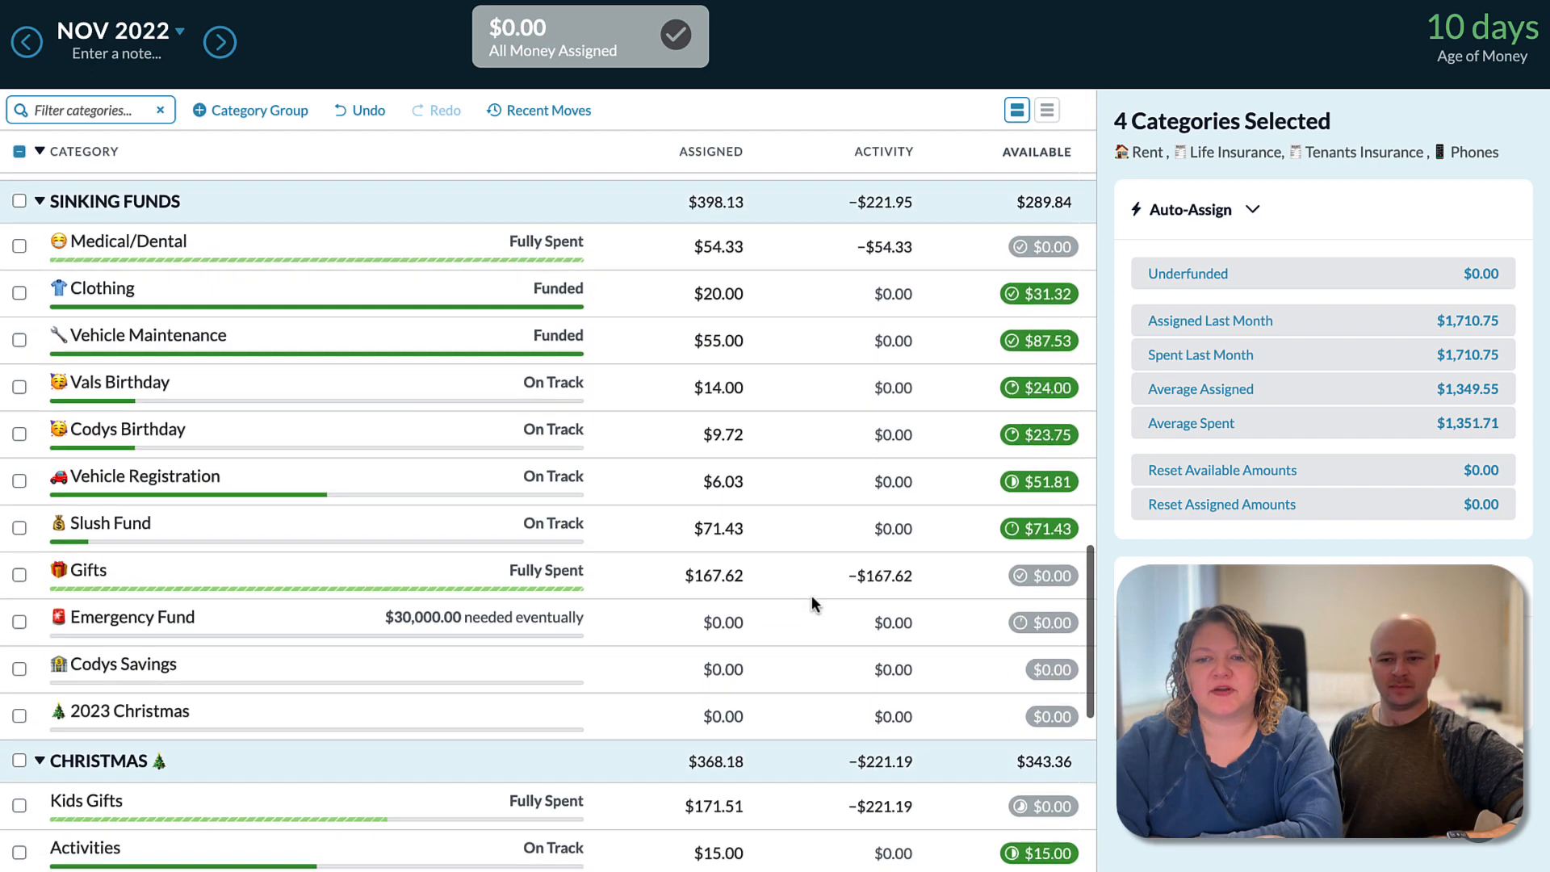
Switch to December 2022 and add Apple One 4th, Netflix 5th, Link Tree 5th and AppleCare+ 9th under Subscriptions to the selected categories.
click(214, 56)
scroll(127, 321, up, 10)
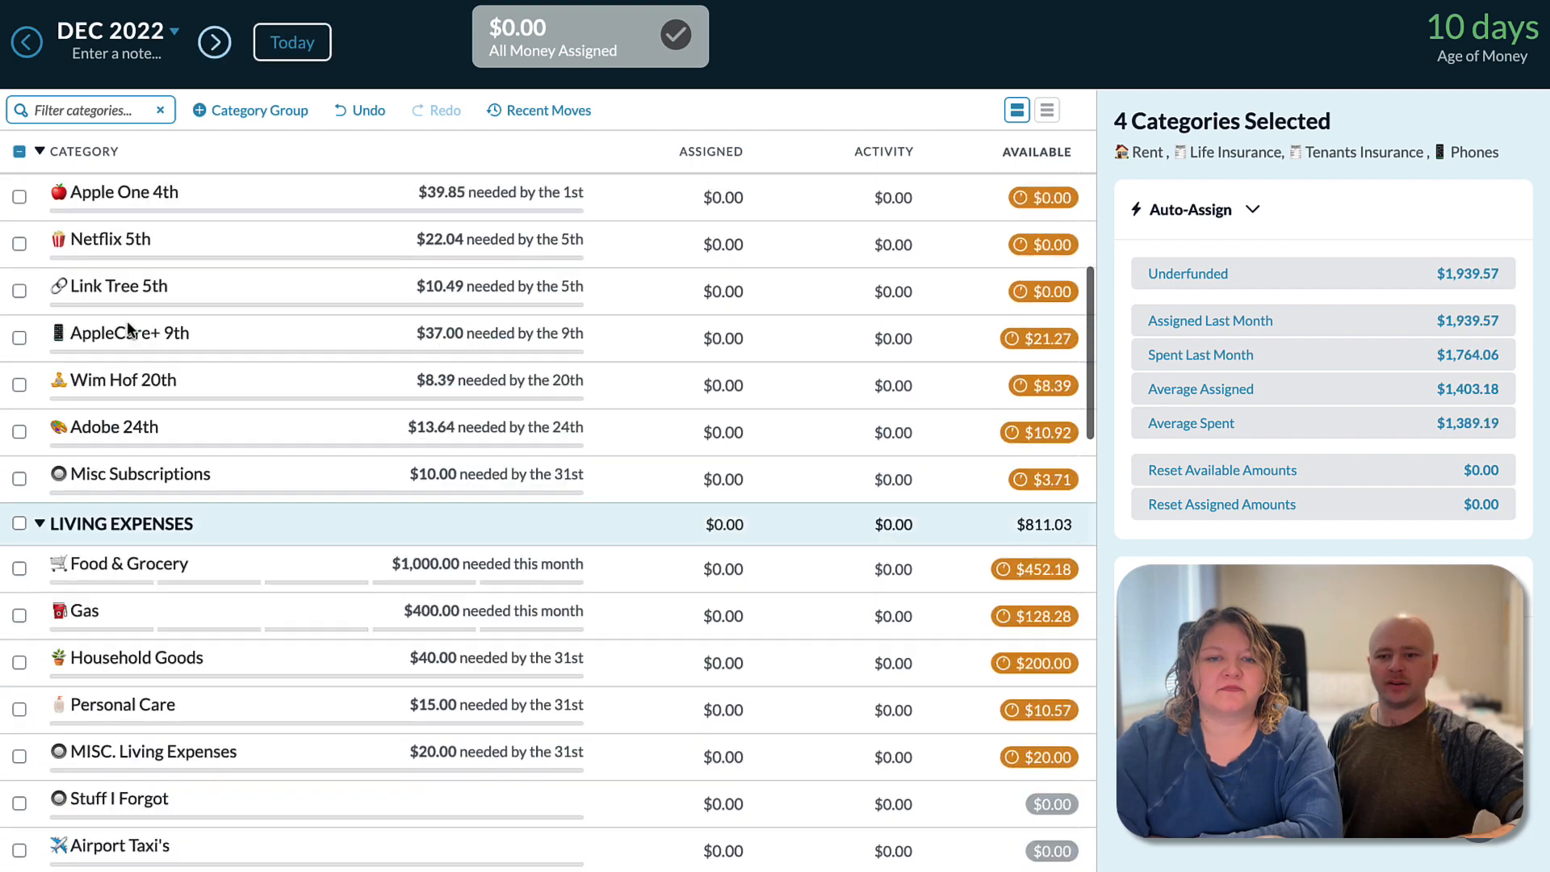
scroll(119, 337, up, 2)
scroll(120, 338, down, 5)
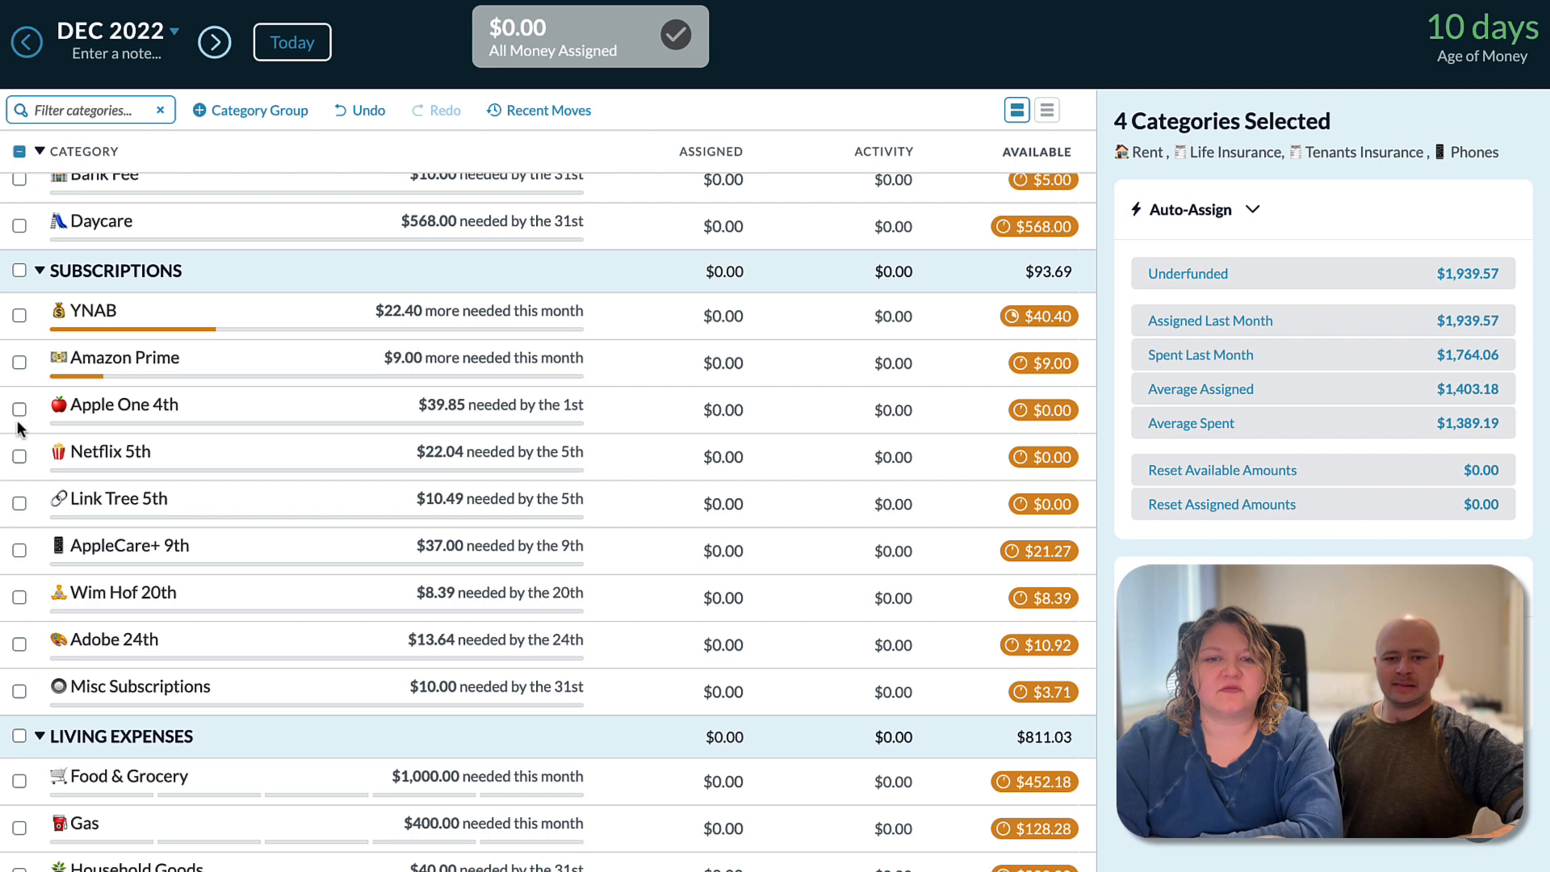
click(19, 410)
click(20, 457)
click(22, 504)
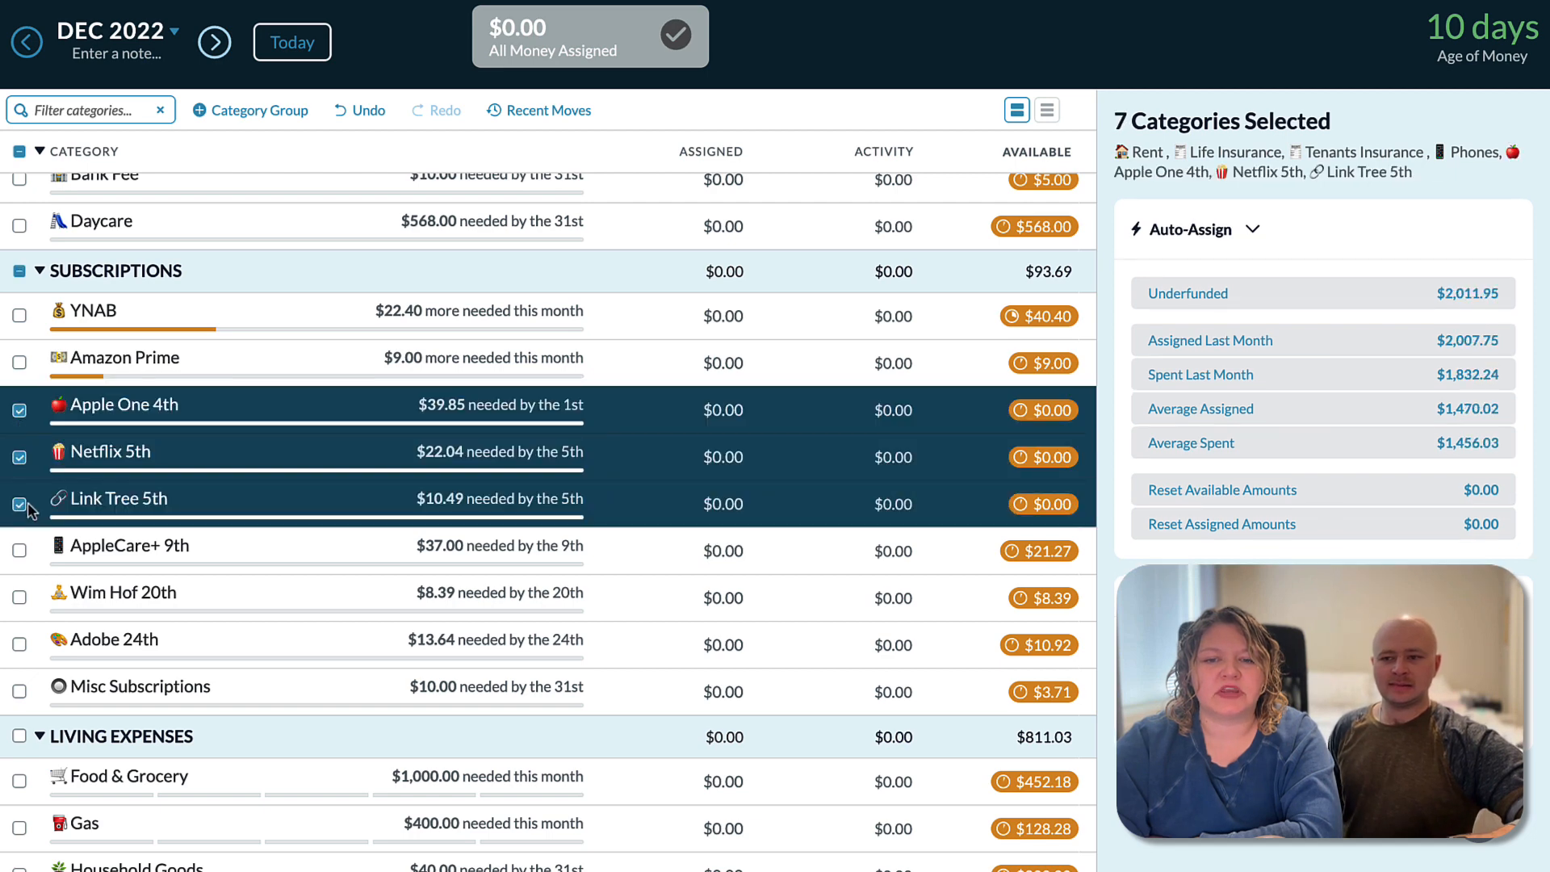
click(21, 553)
Add Website Hosting & Email KOHO under Lief Alchemy Coaching Ltd. to the selected December categories and check their combined underfunded amount.
scroll(65, 563, down, 10)
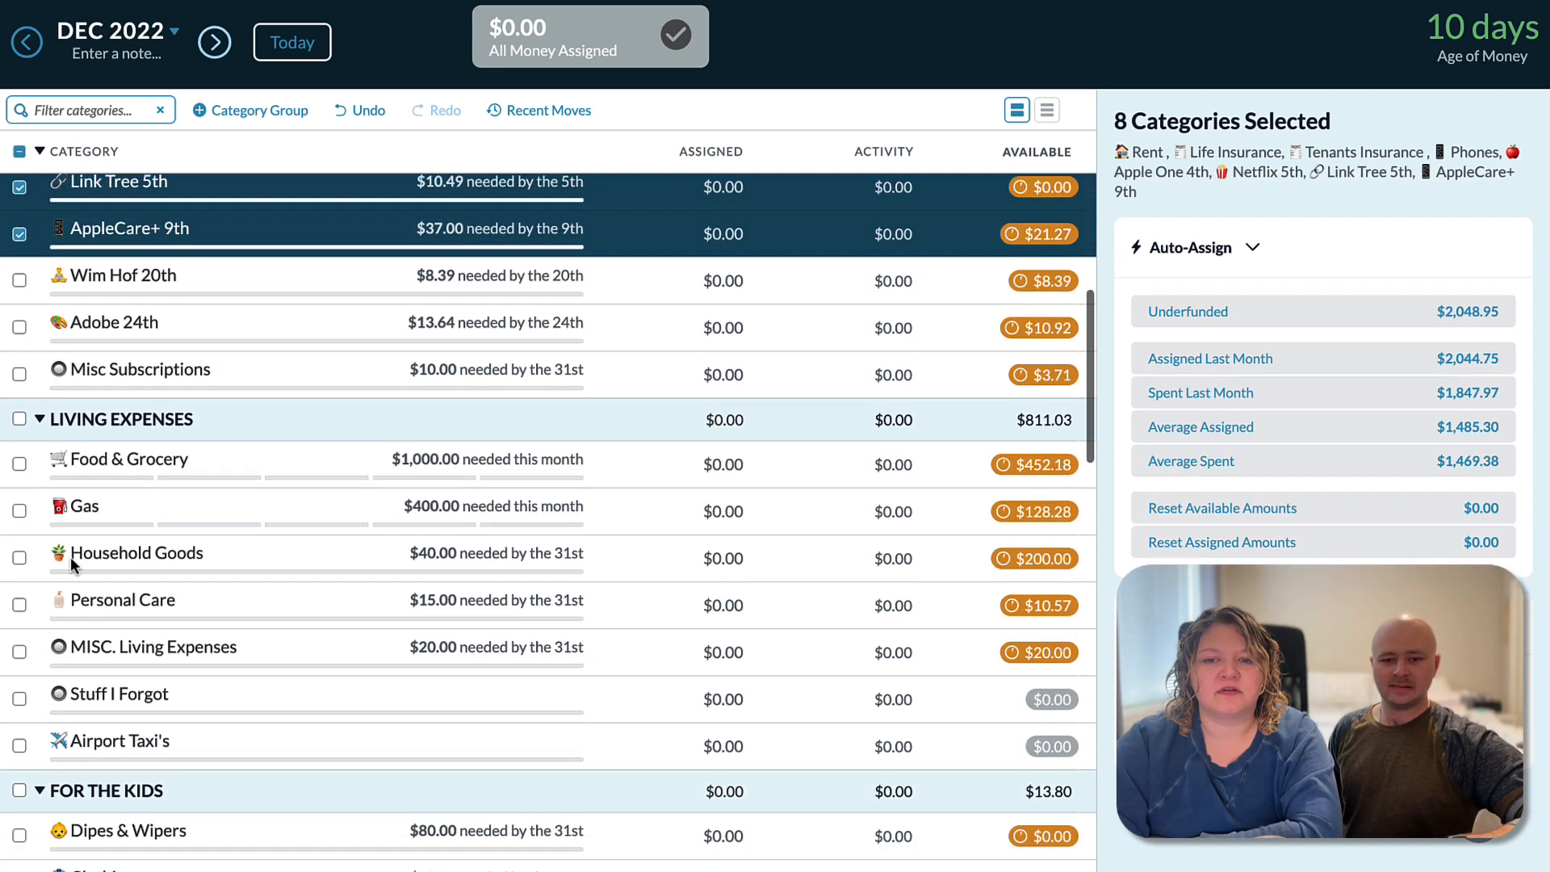
scroll(73, 566, down, 10)
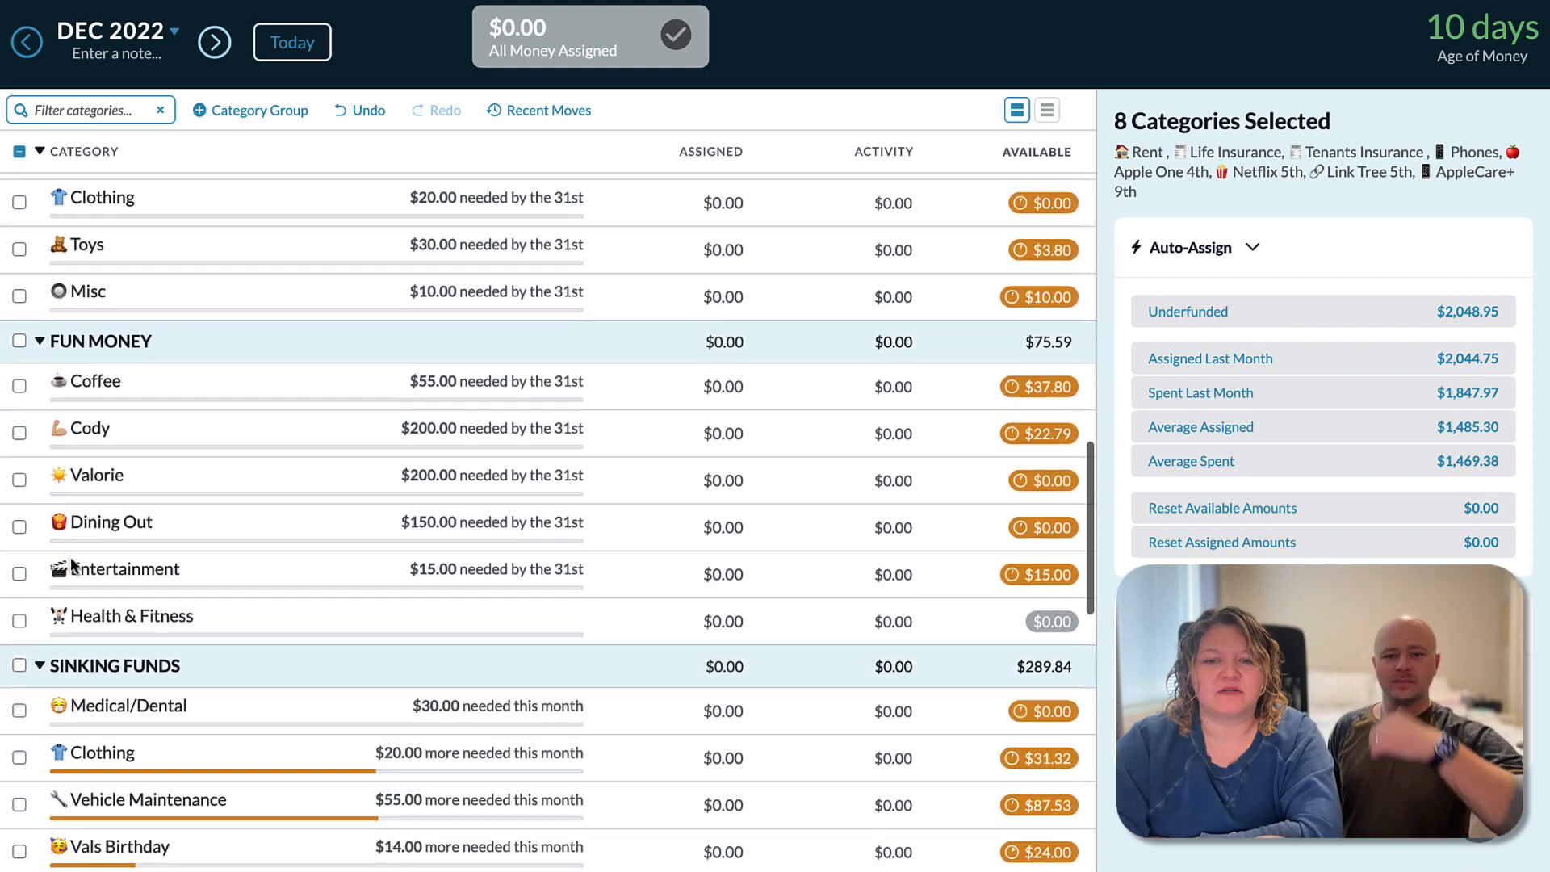
scroll(71, 561, down, 5)
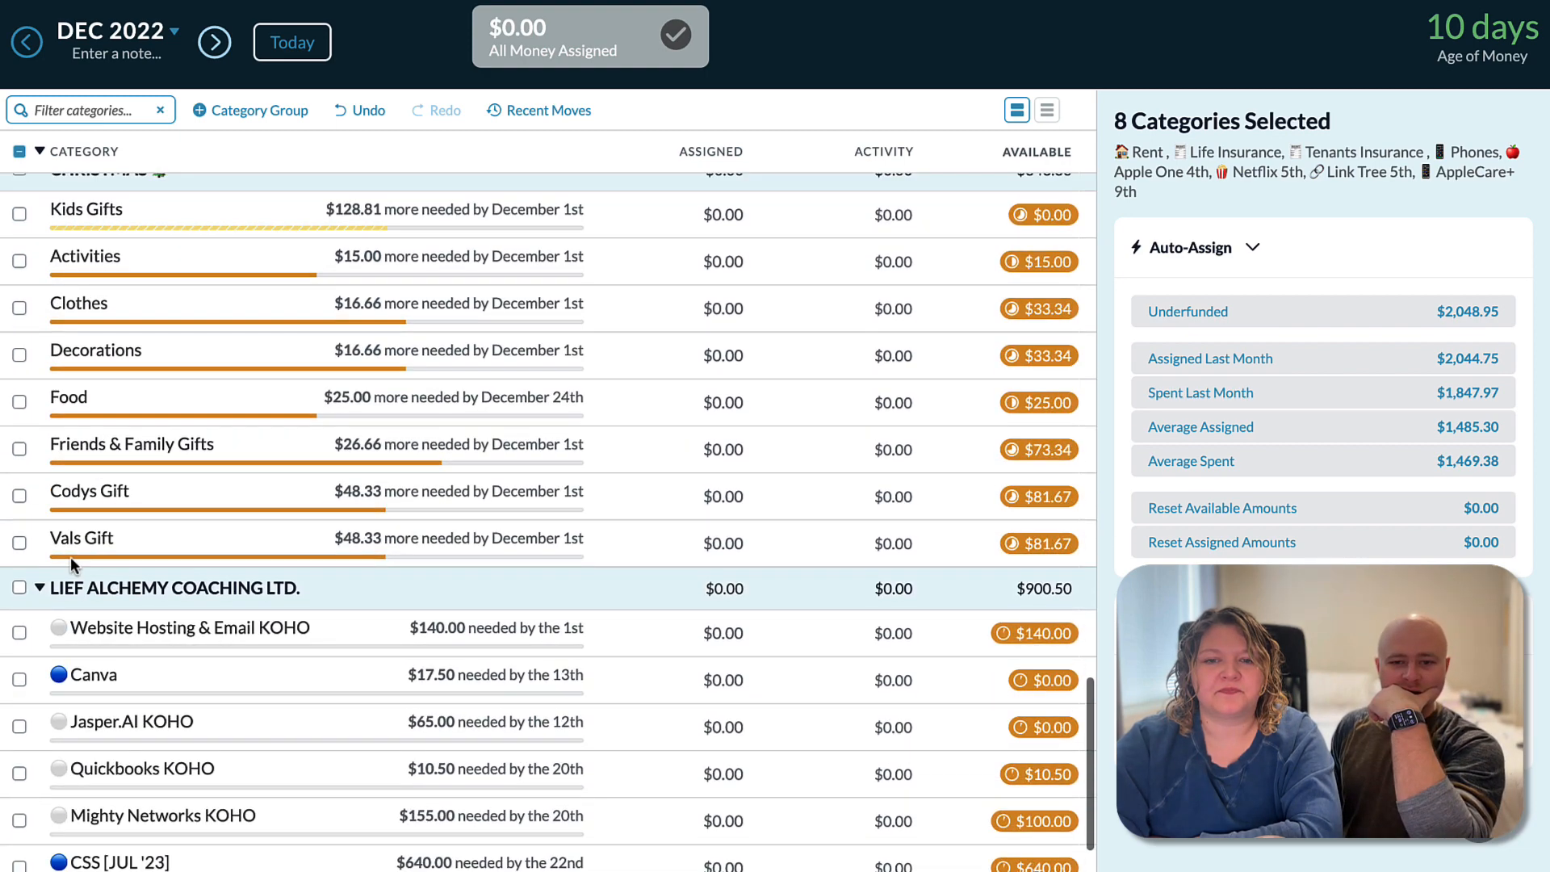
scroll(70, 561, up, 2)
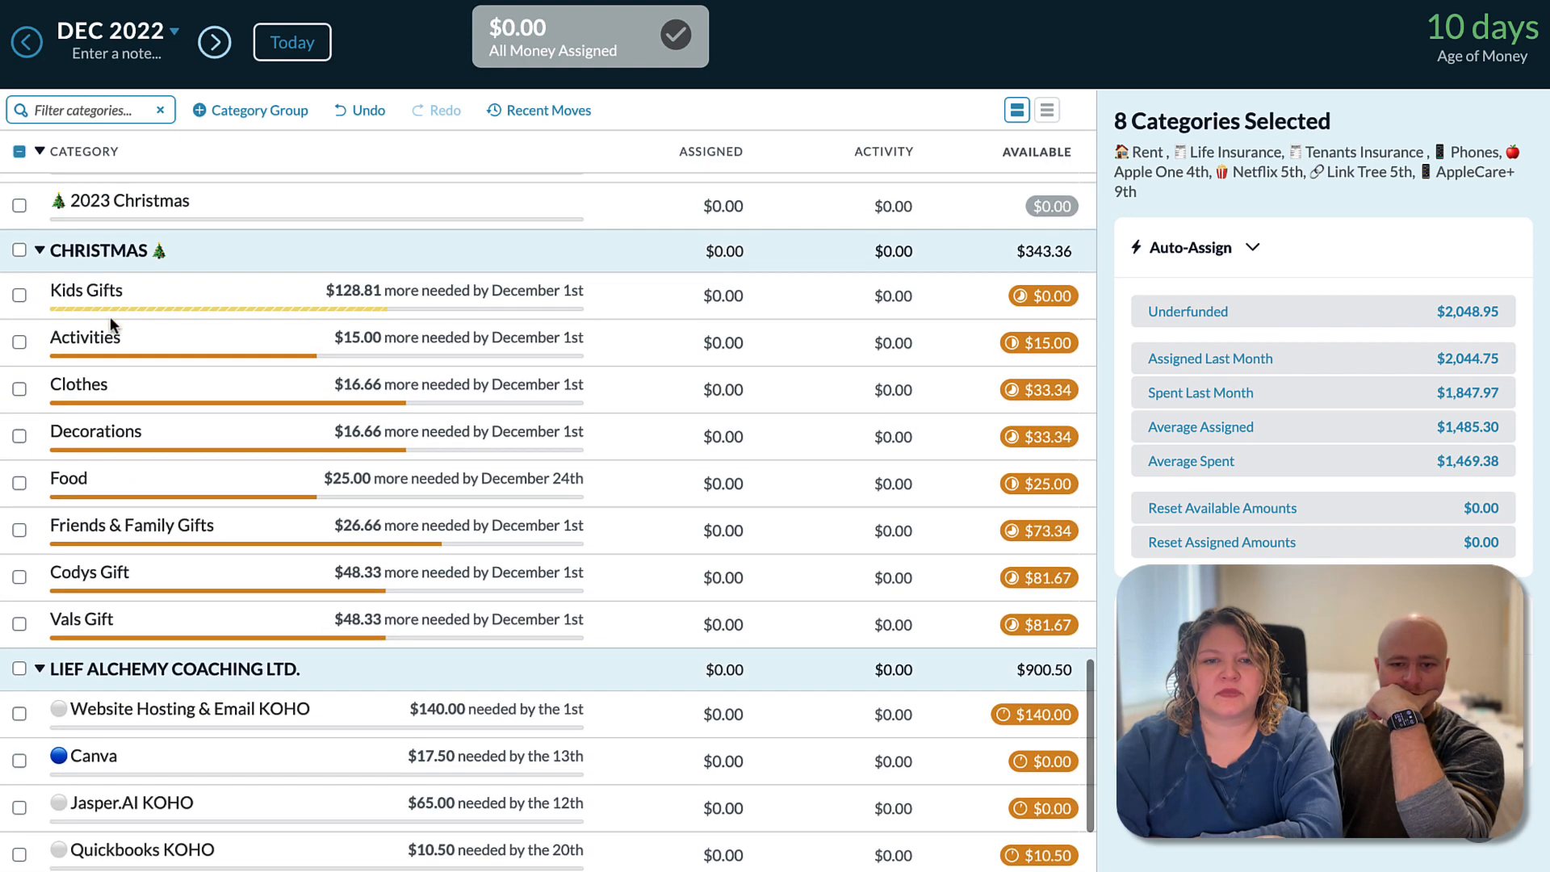
scroll(113, 463, down, 3)
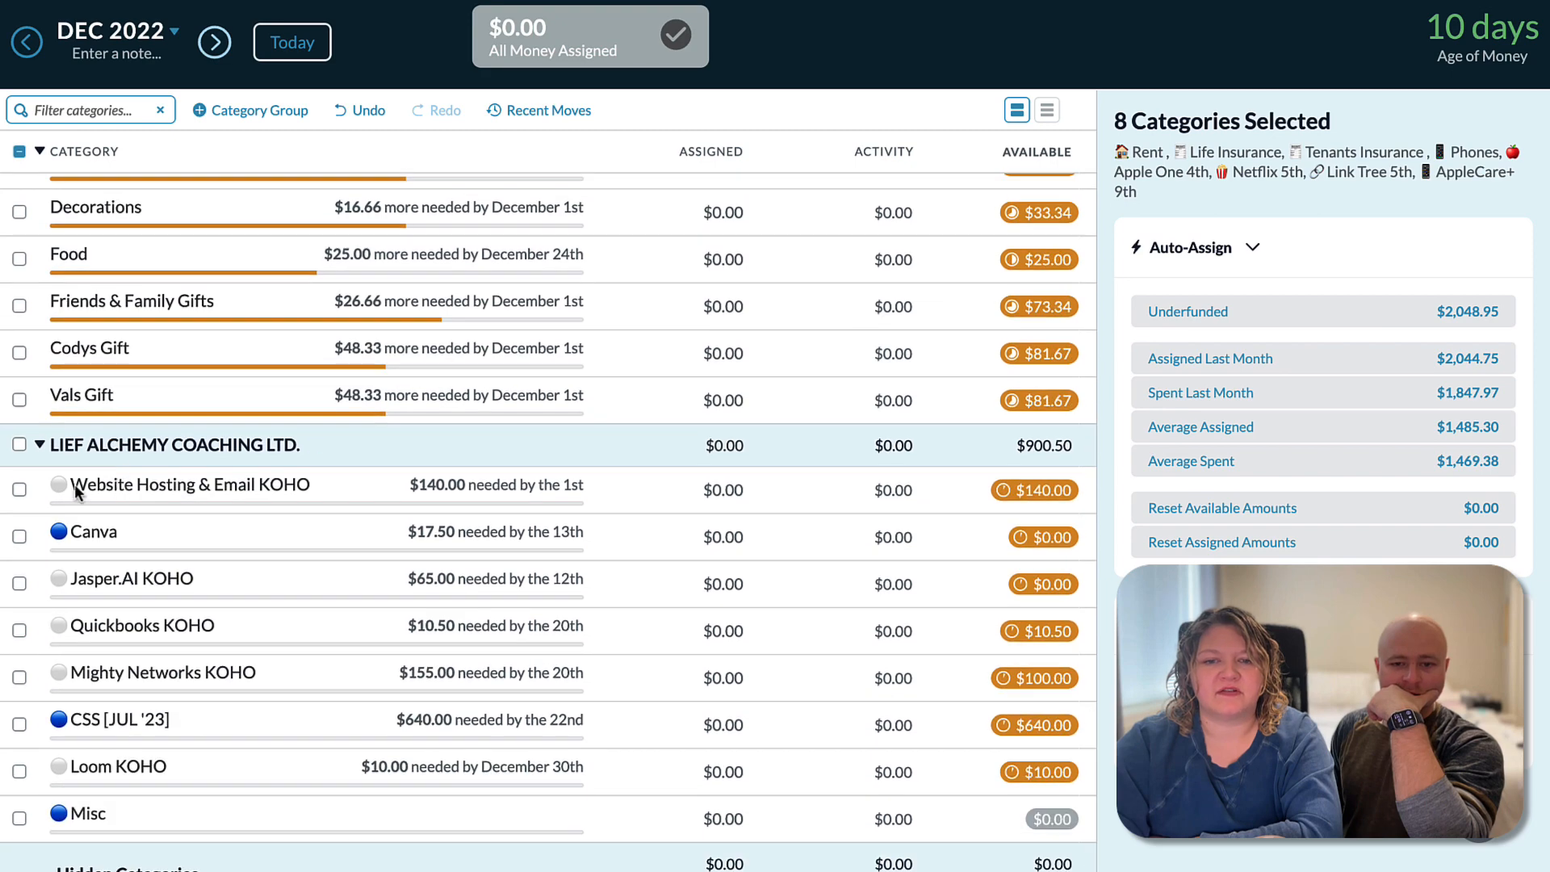
click(18, 490)
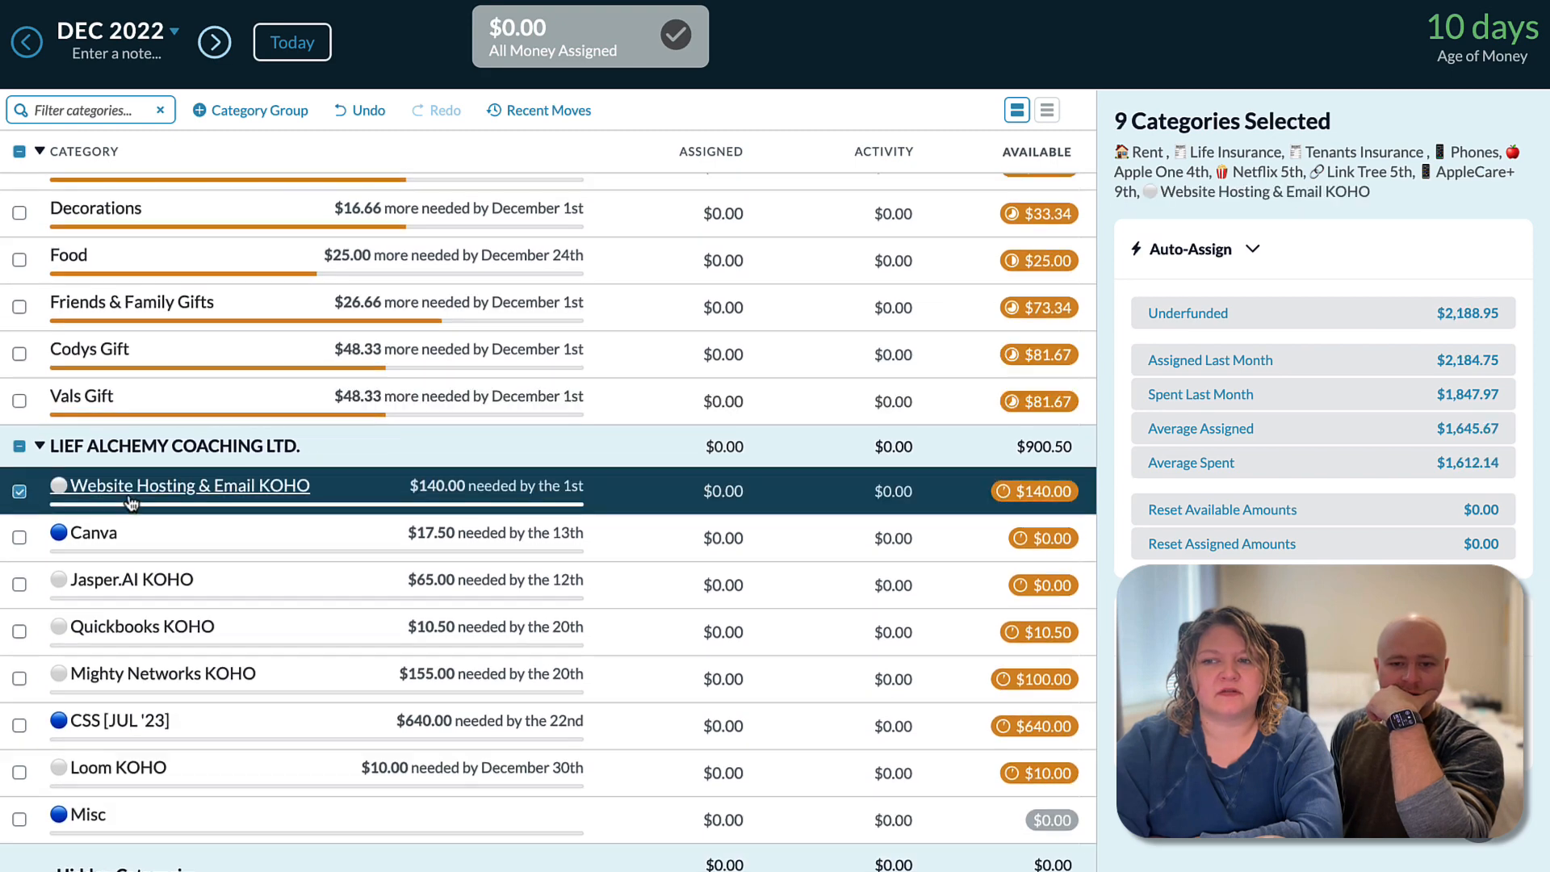
scroll(128, 492, up, 15)
scroll(127, 498, up, 5)
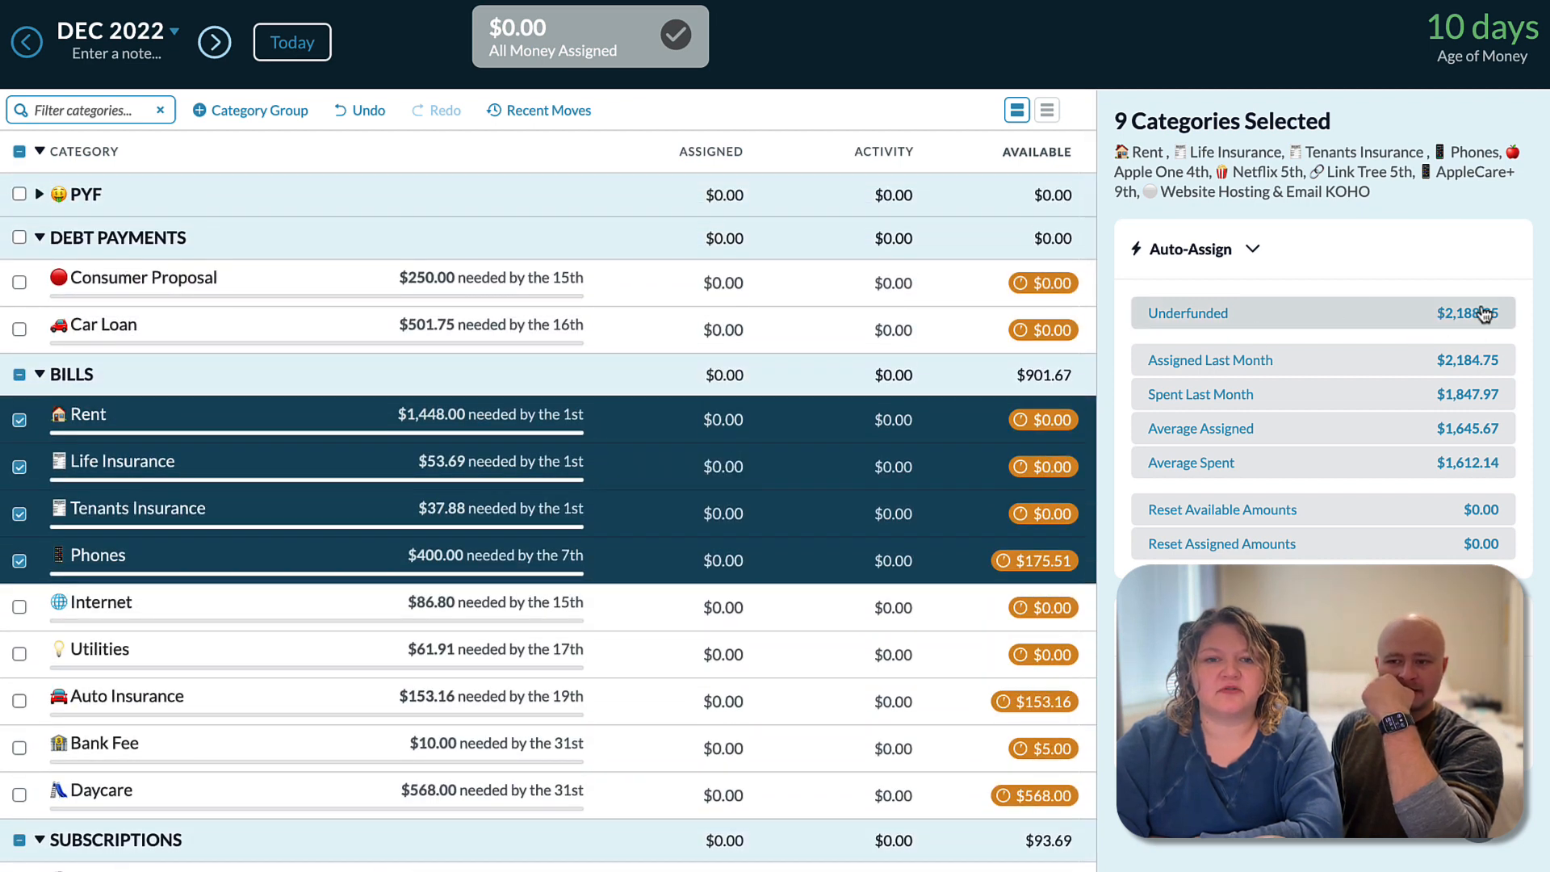
Add Gas under Living Expenses to the selected December categories and review the new underfunded total.
scroll(605, 460, down, 2)
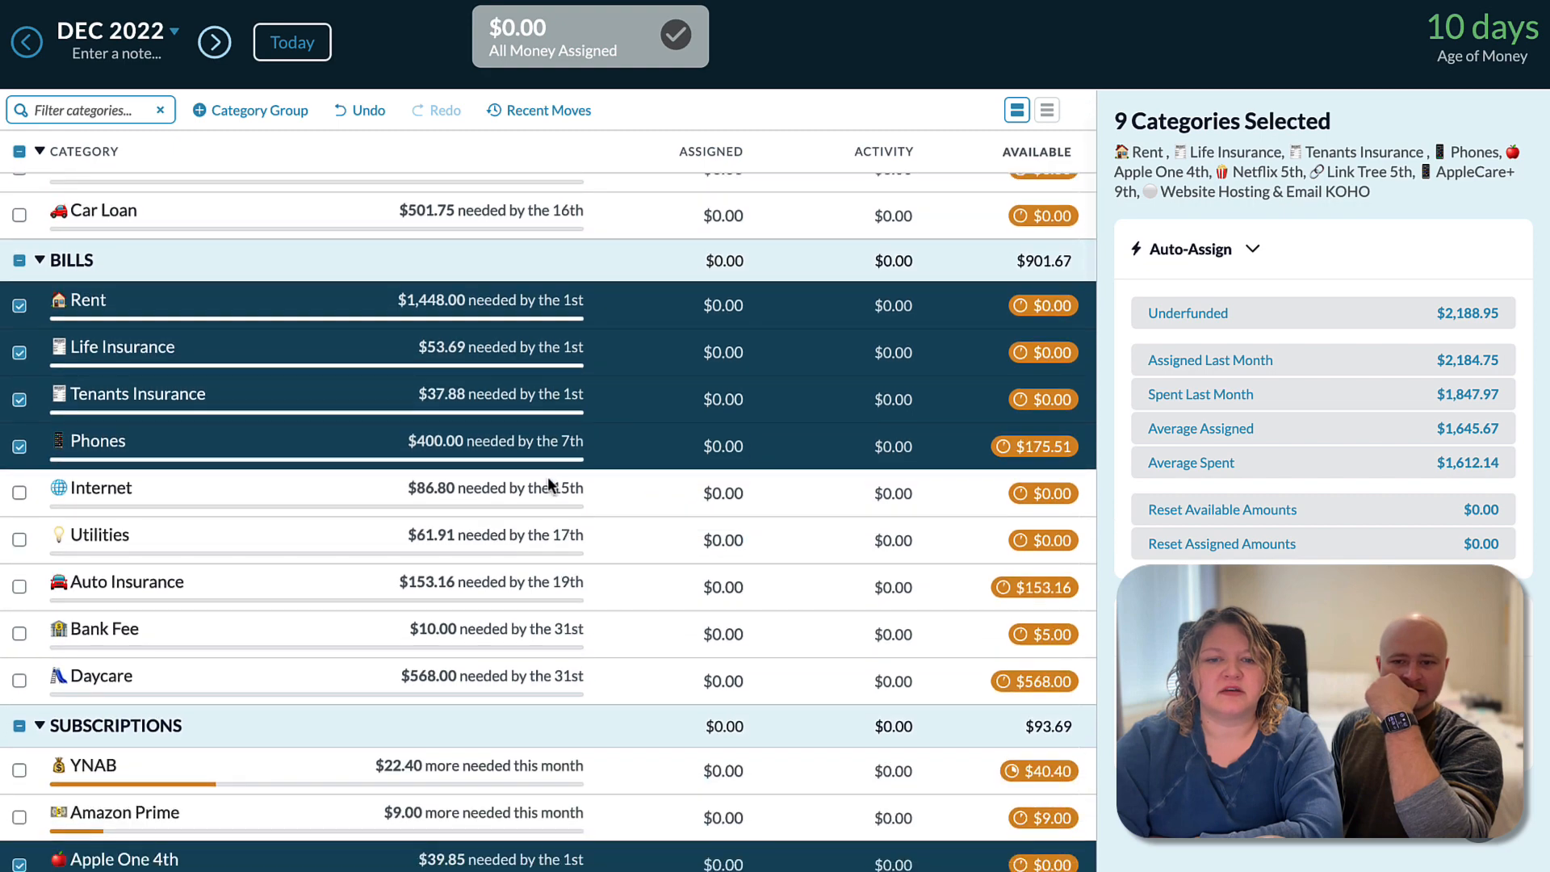
scroll(555, 387, down, 15)
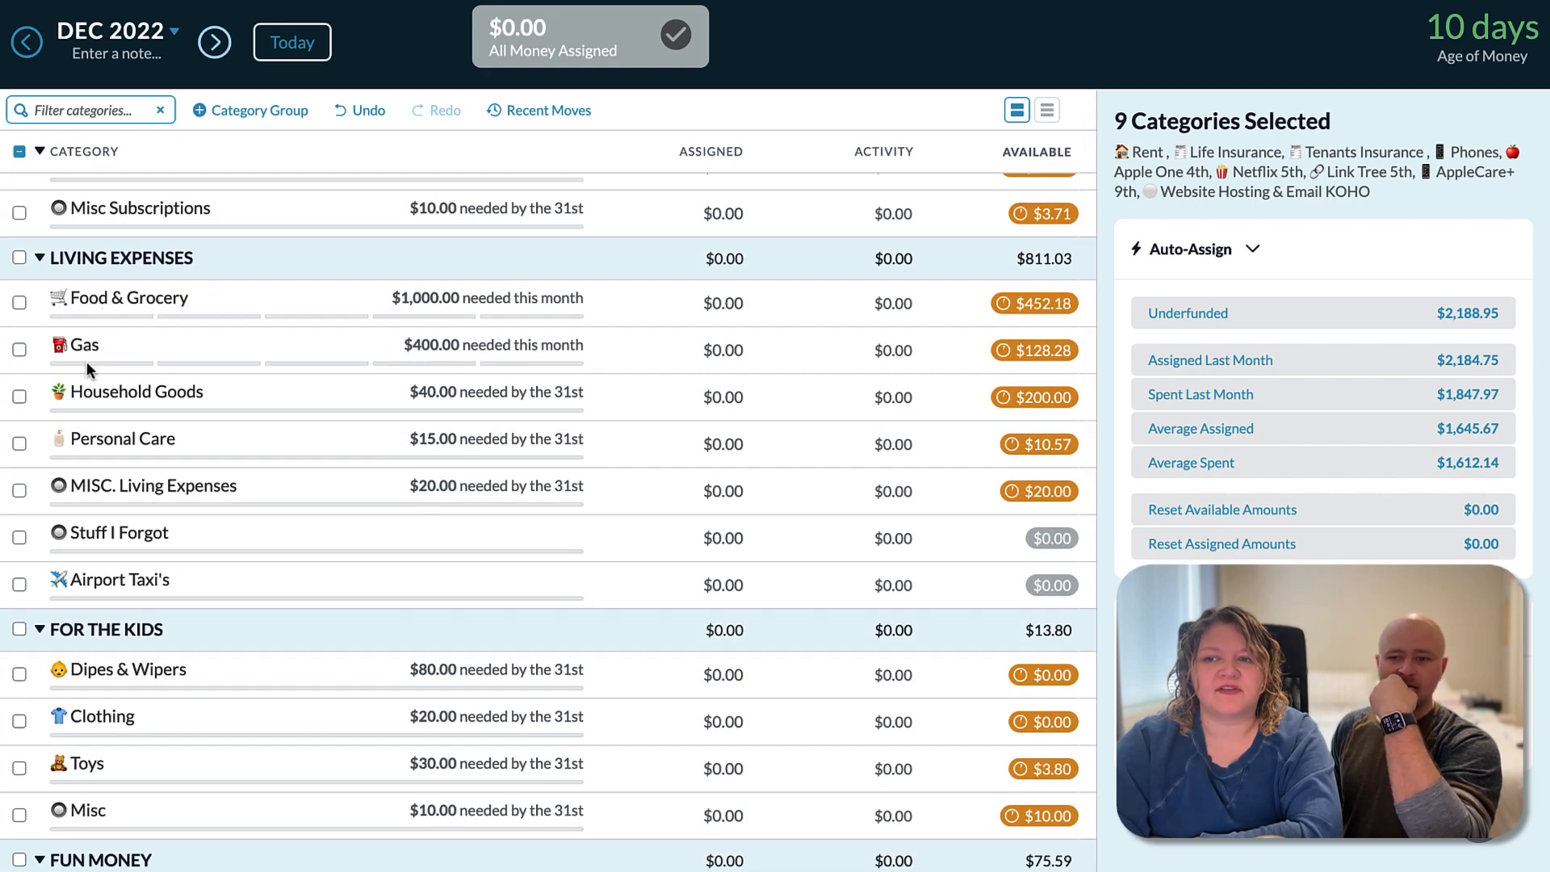
click(20, 350)
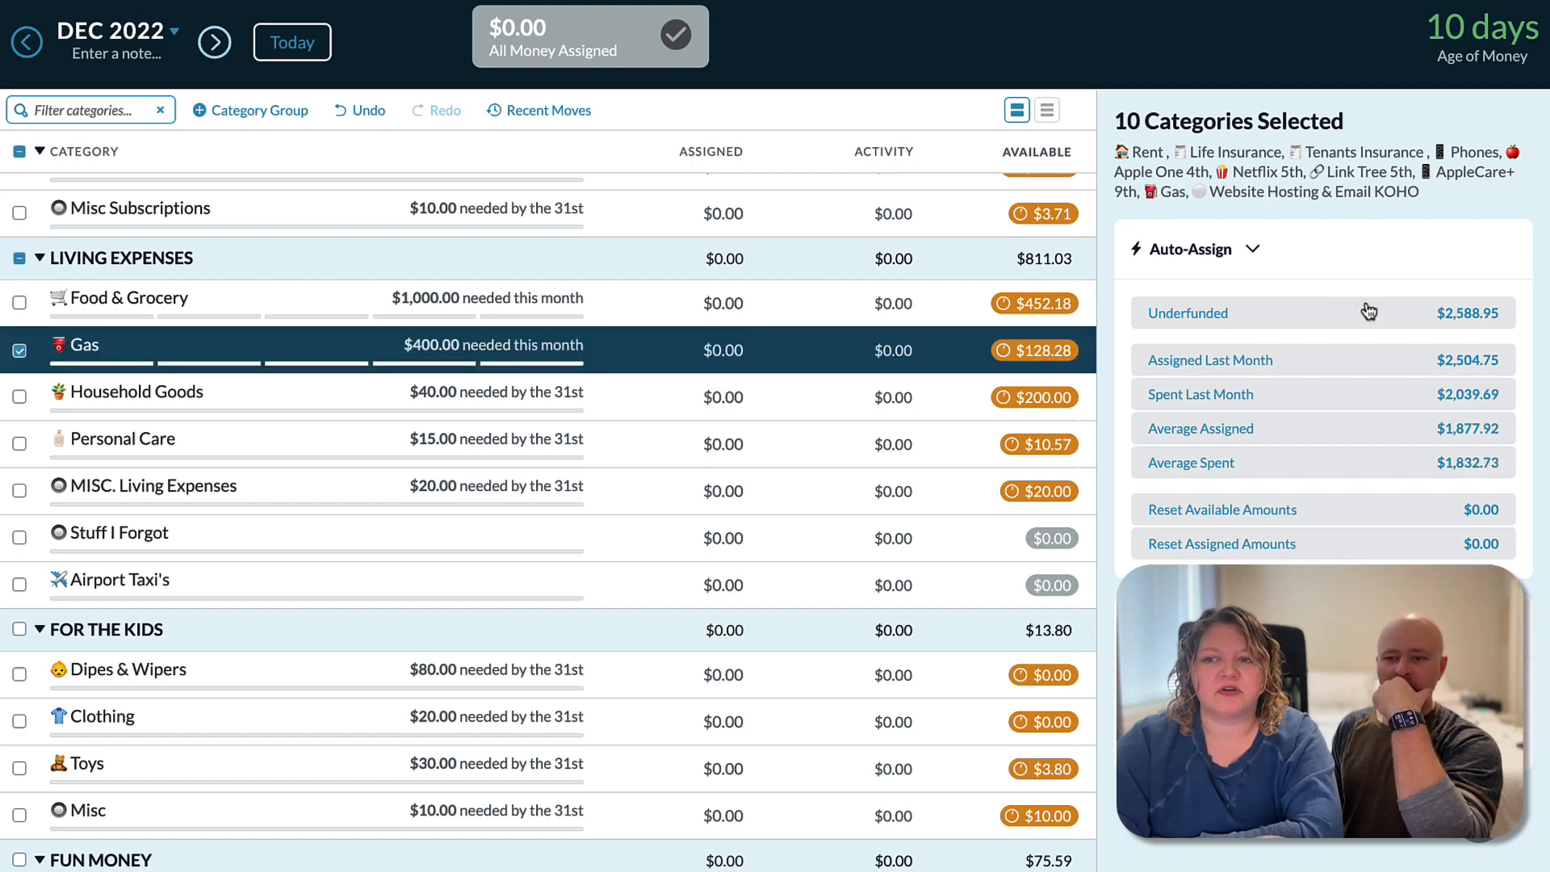
scroll(807, 472, down, 5)
scroll(806, 471, up, 20)
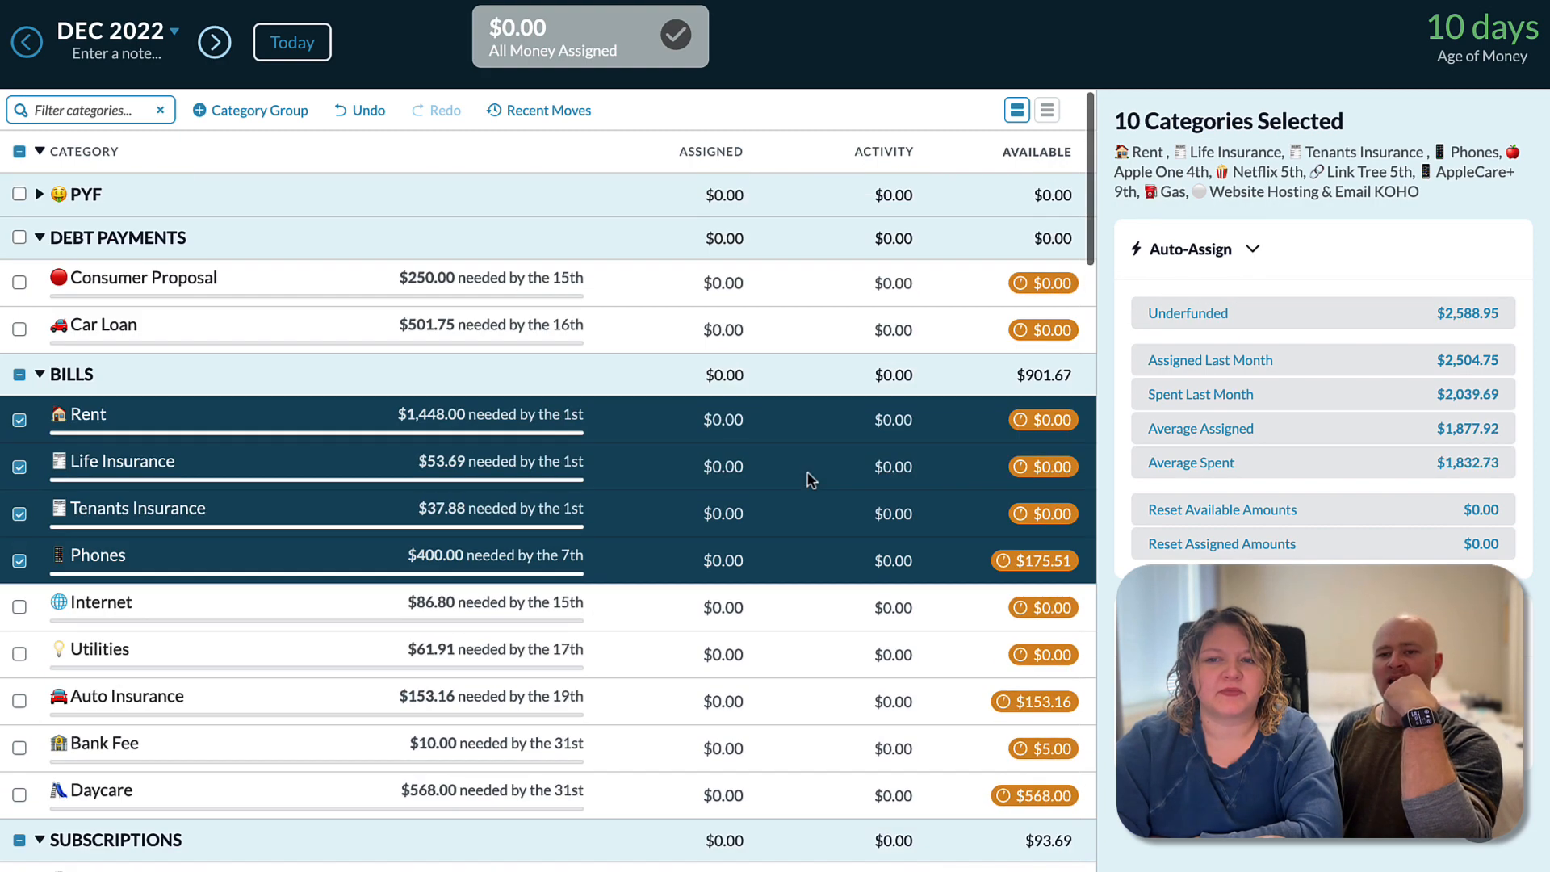
Deselect all the December categories and return to the November 2022 budget.
scroll(360, 288, down, 10)
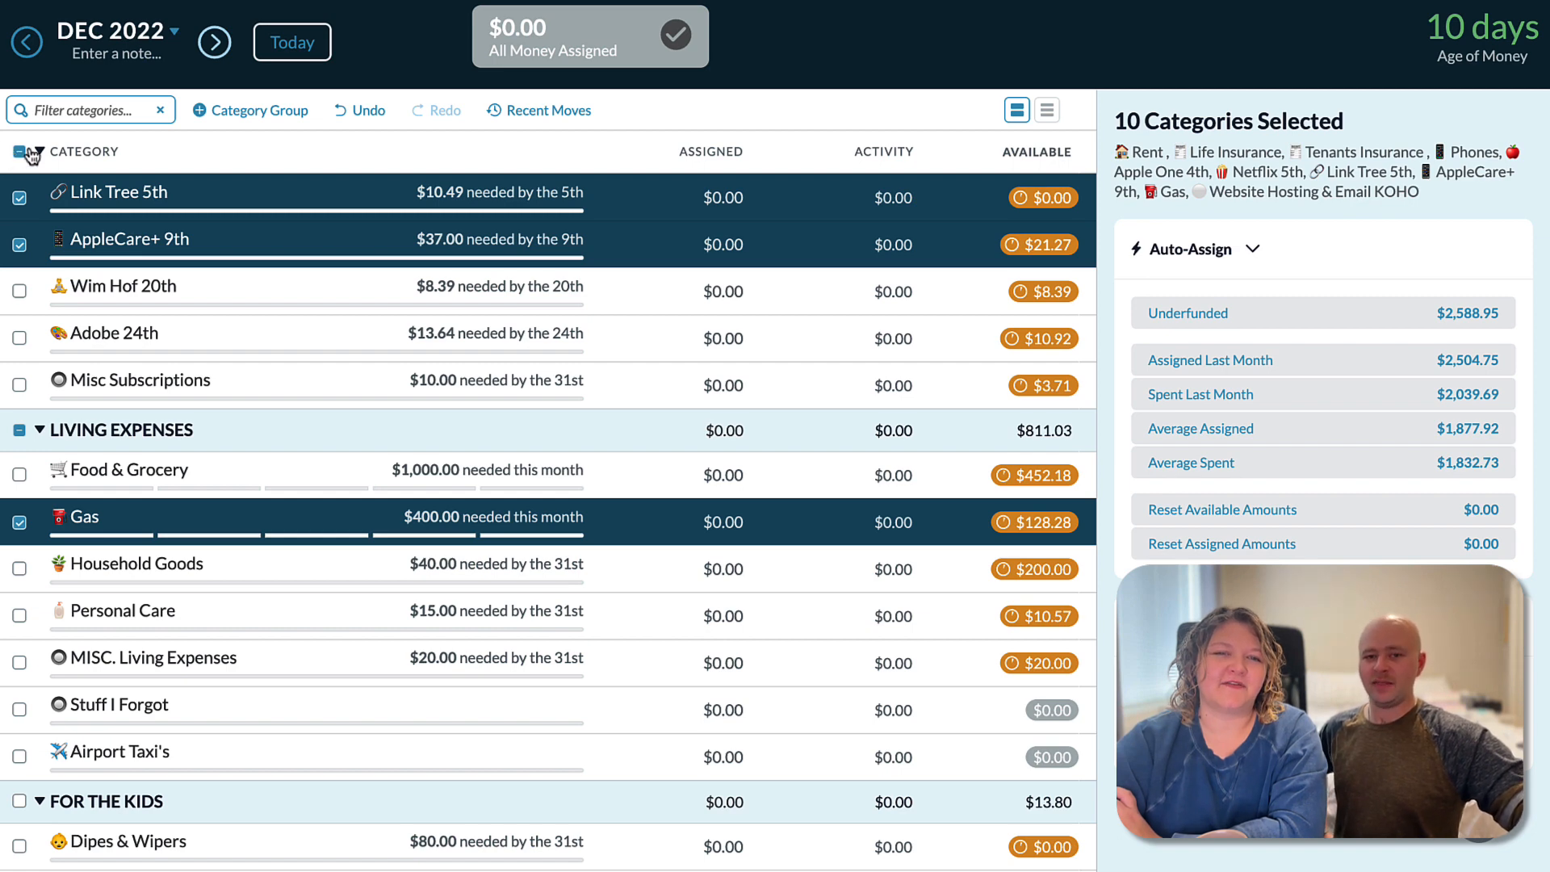
click(19, 153)
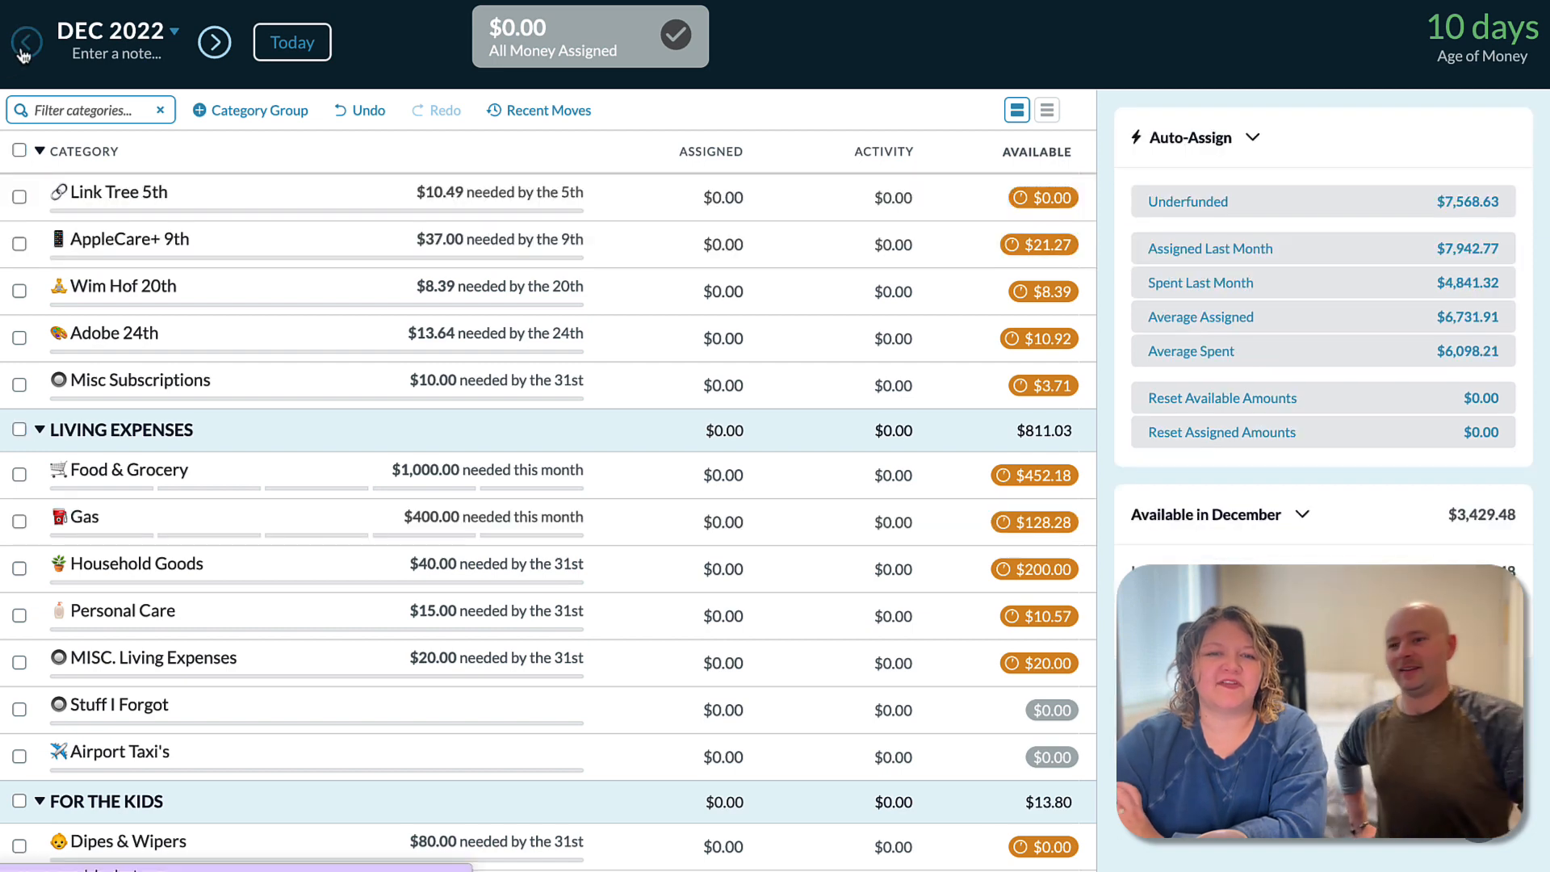
click(26, 47)
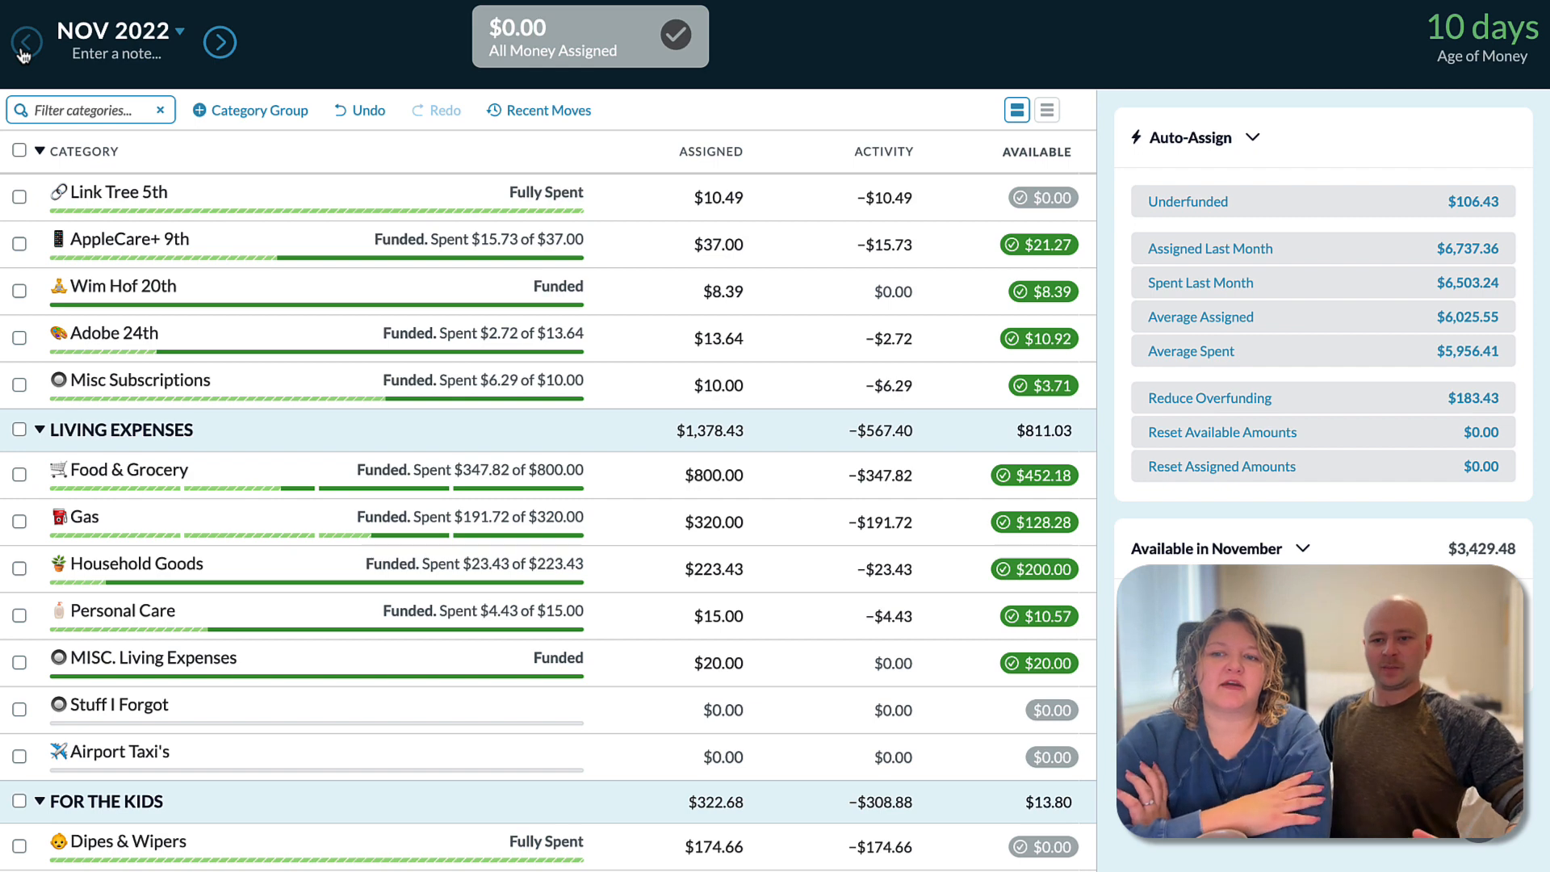